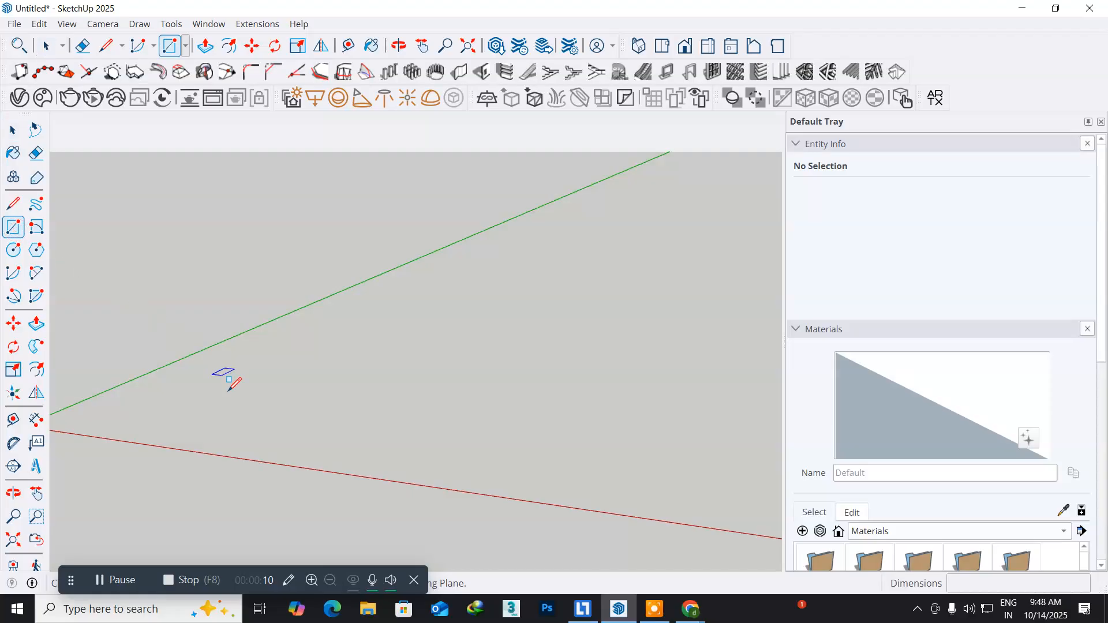
- Draw a 15' by 20' floor rectangle on the ground plane between the red and green axes
click(147, 402)
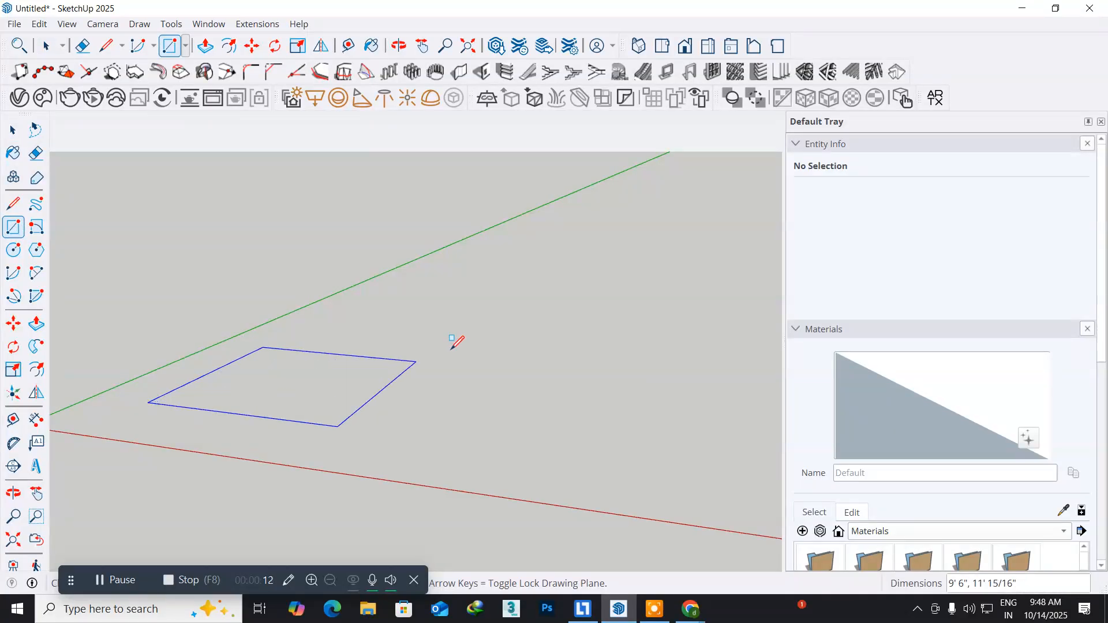
click(555, 339)
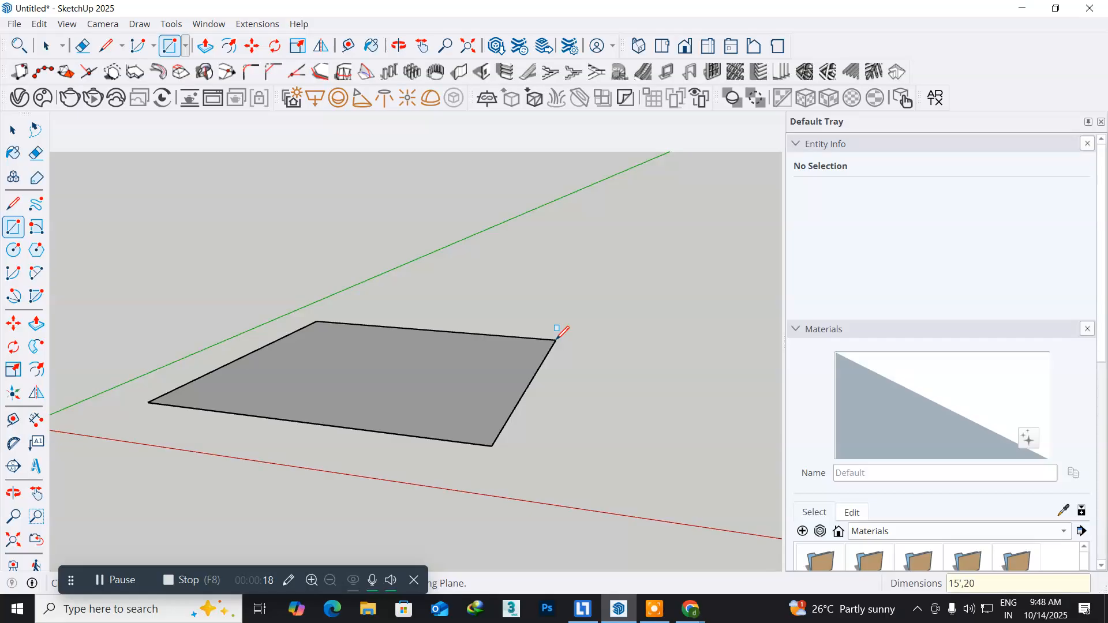
key(Return)
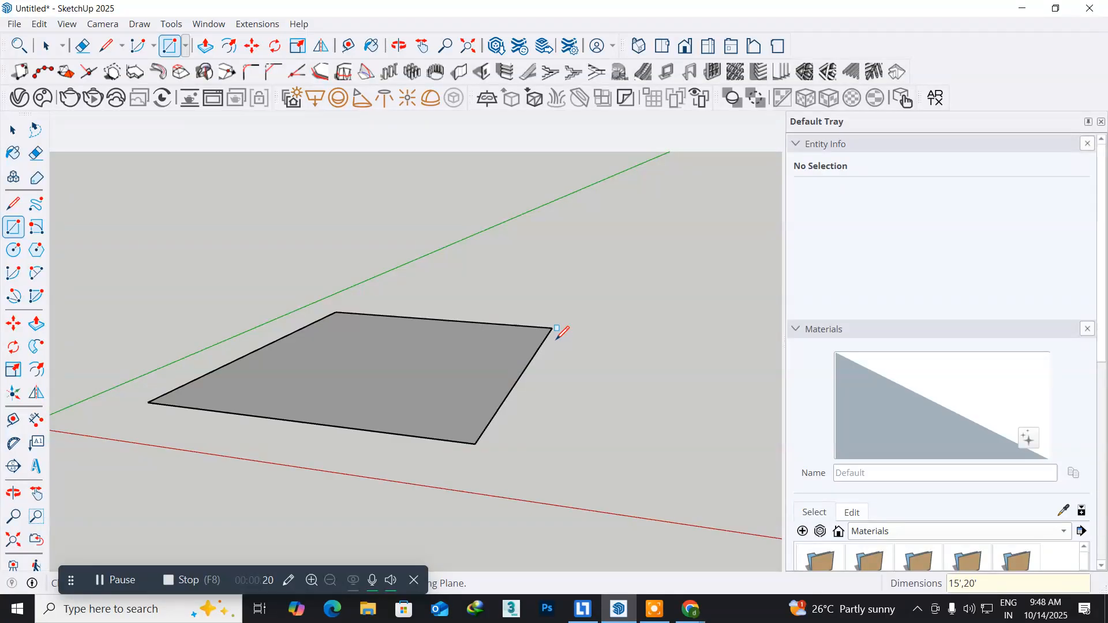
- Offset the floor rectangle's outline 6" inward to create the wall thickness
middle_drag(342, 385, 243, 526)
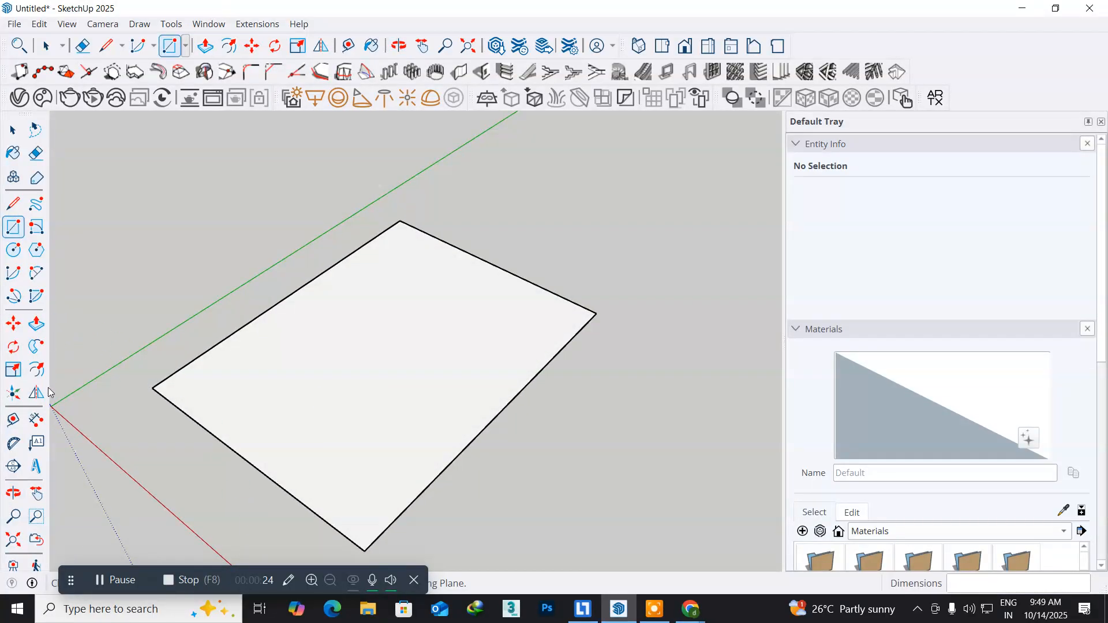
click(37, 369)
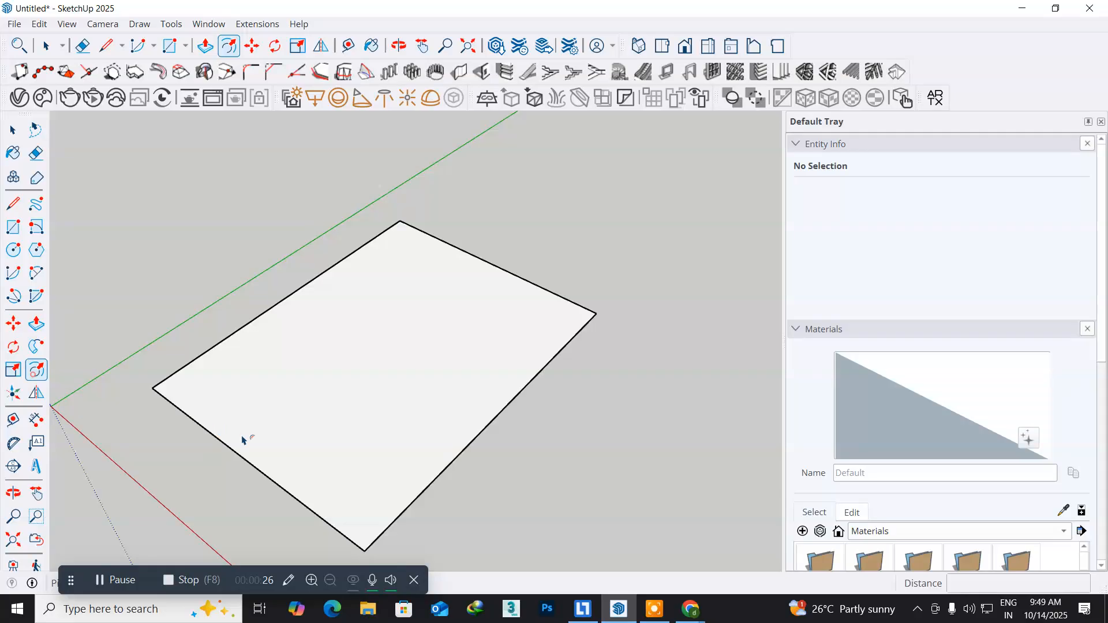
click(268, 465)
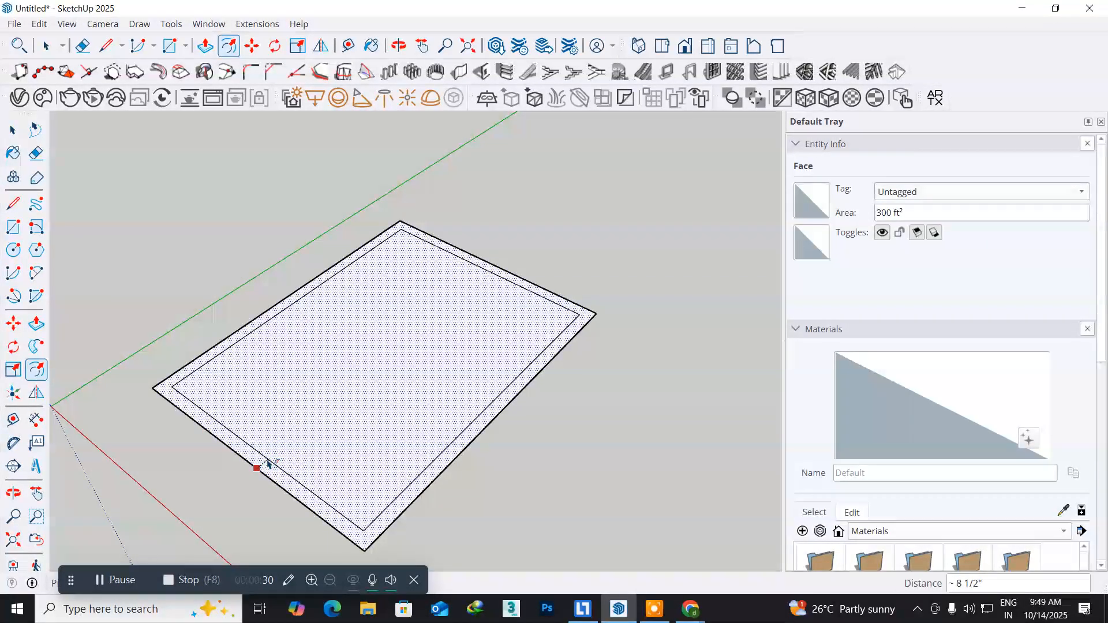
key(Return)
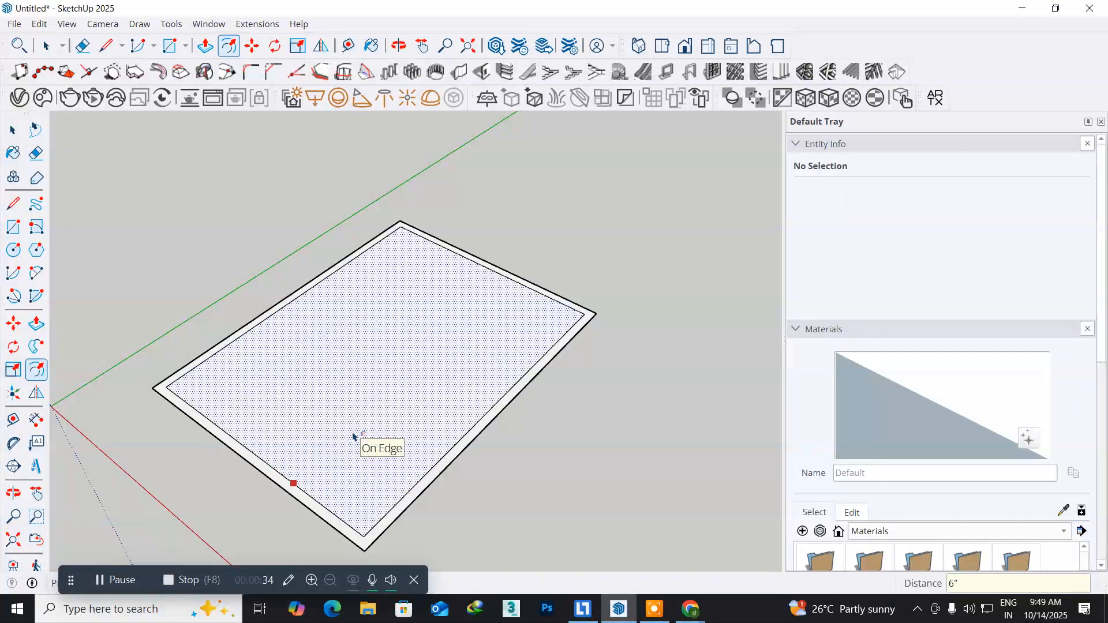
click(317, 423)
- Draw a 6" line from one inner corner of a long side straight out to the outer edge, continuing the short side's inner edge
middle_drag(396, 377, 94, 341)
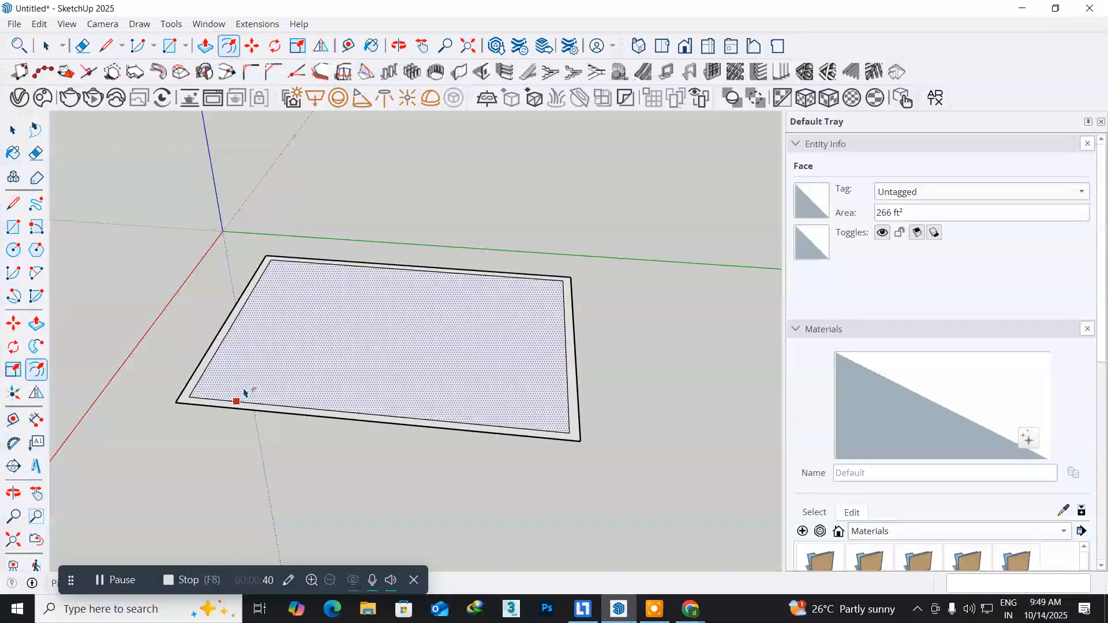
scroll(242, 393, up, 4)
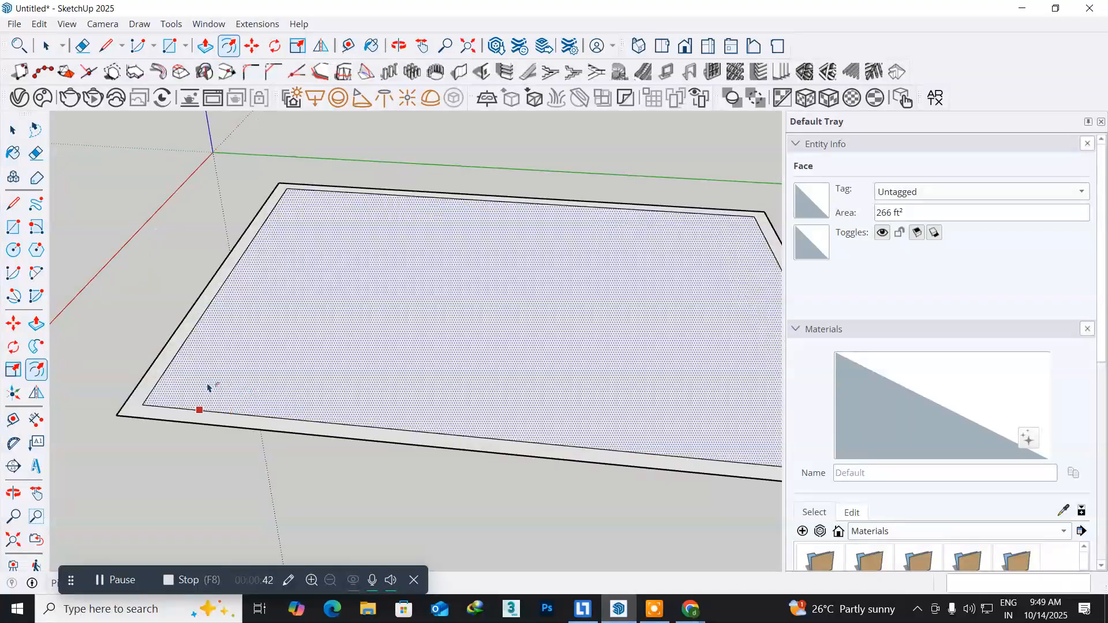
scroll(185, 422, up, 3)
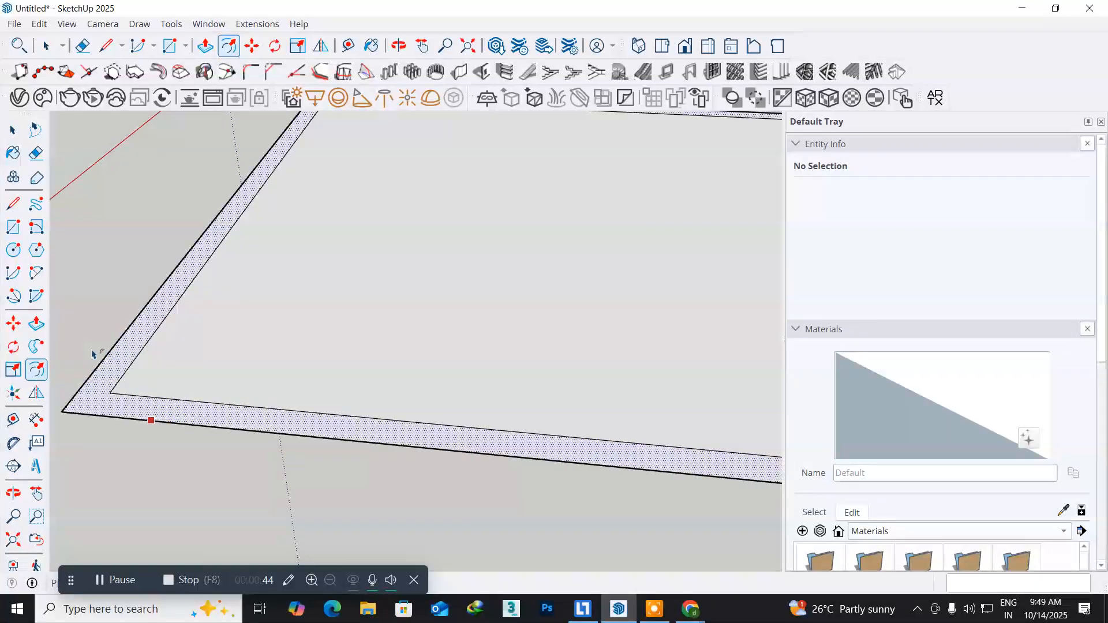
click(14, 205)
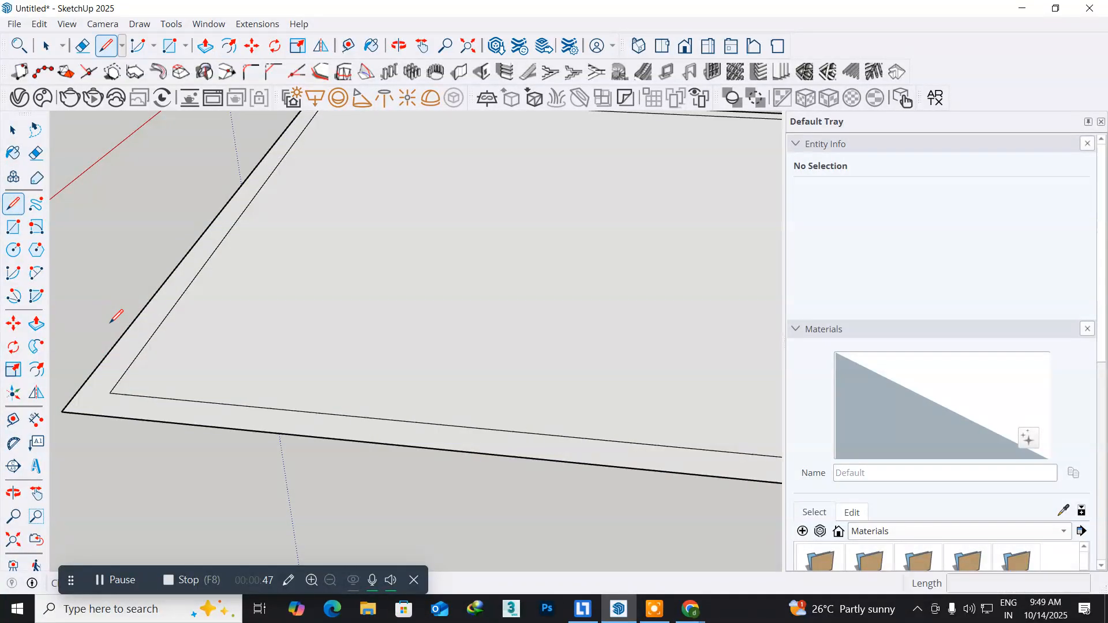
click(110, 393)
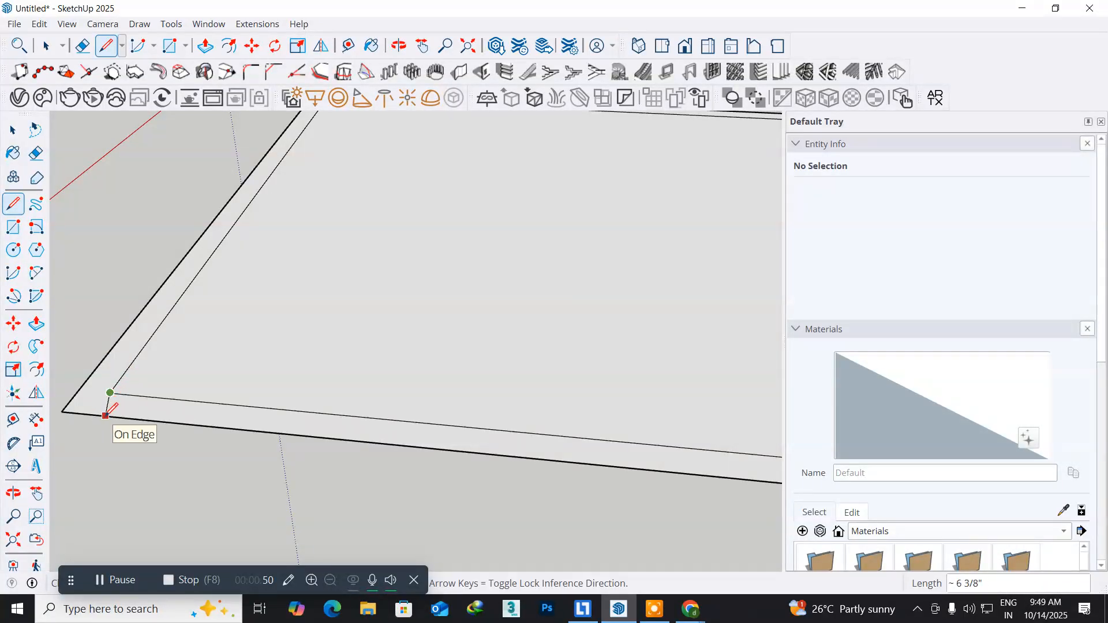
click(98, 411)
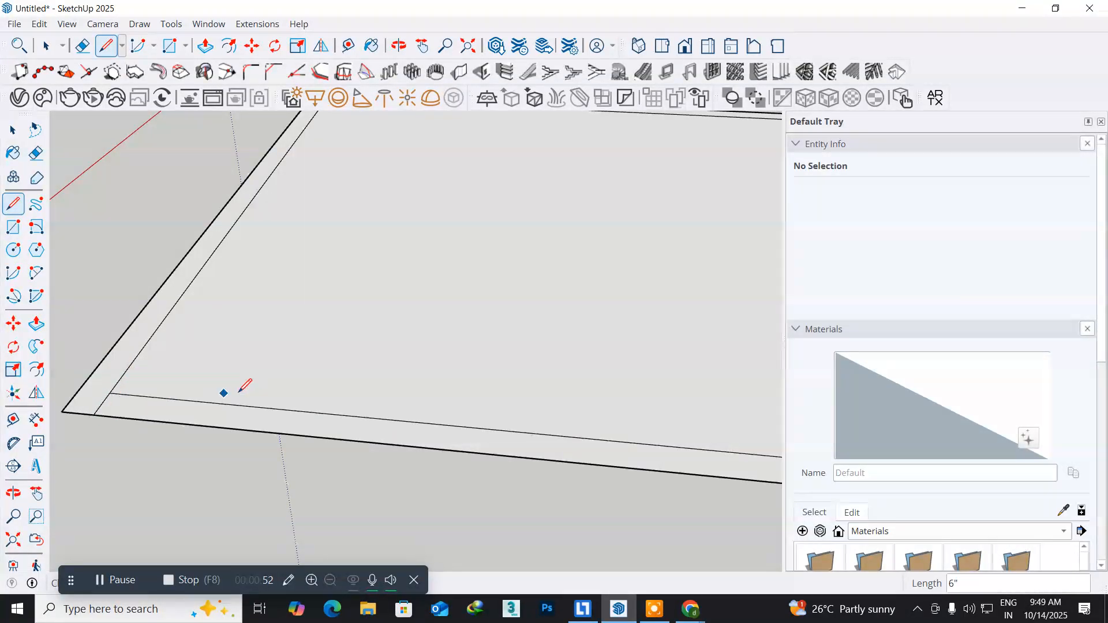
- Draw a matching 6" line at the other inner corner of that side, and erase the inner edge between the two lines
scroll(571, 430, down, 3)
middle_drag(658, 421, 132, 381)
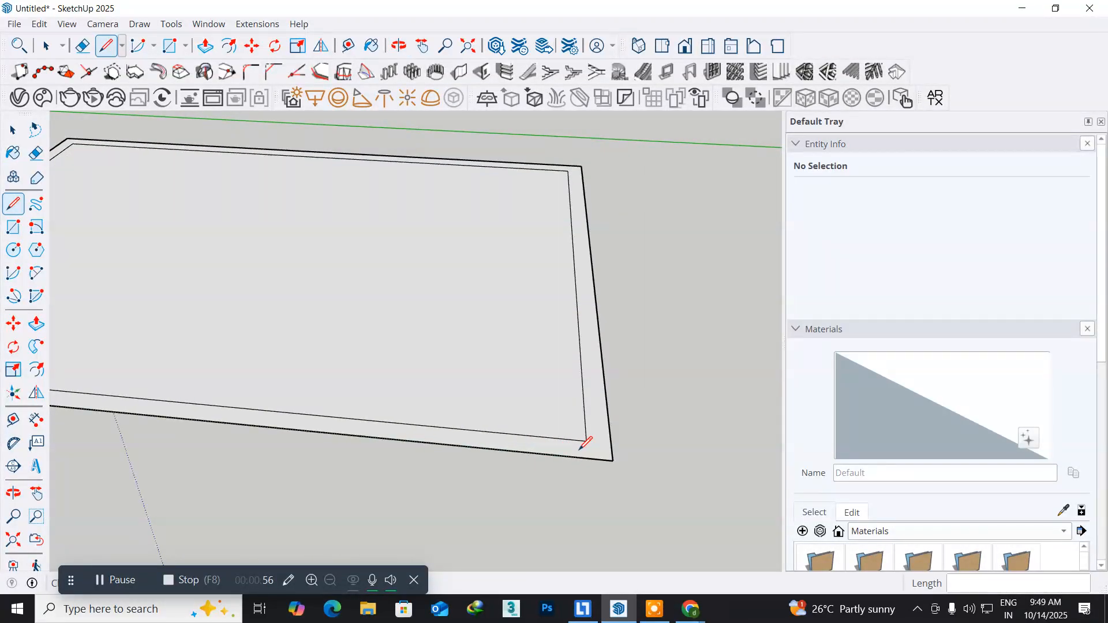
scroll(585, 443, up, 4)
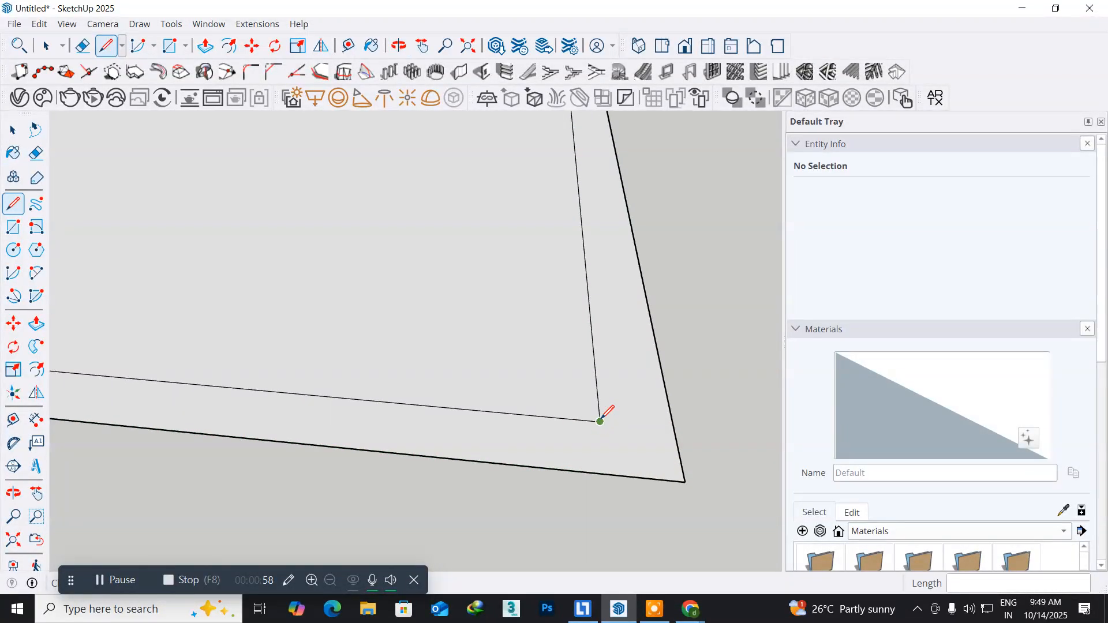
click(600, 421)
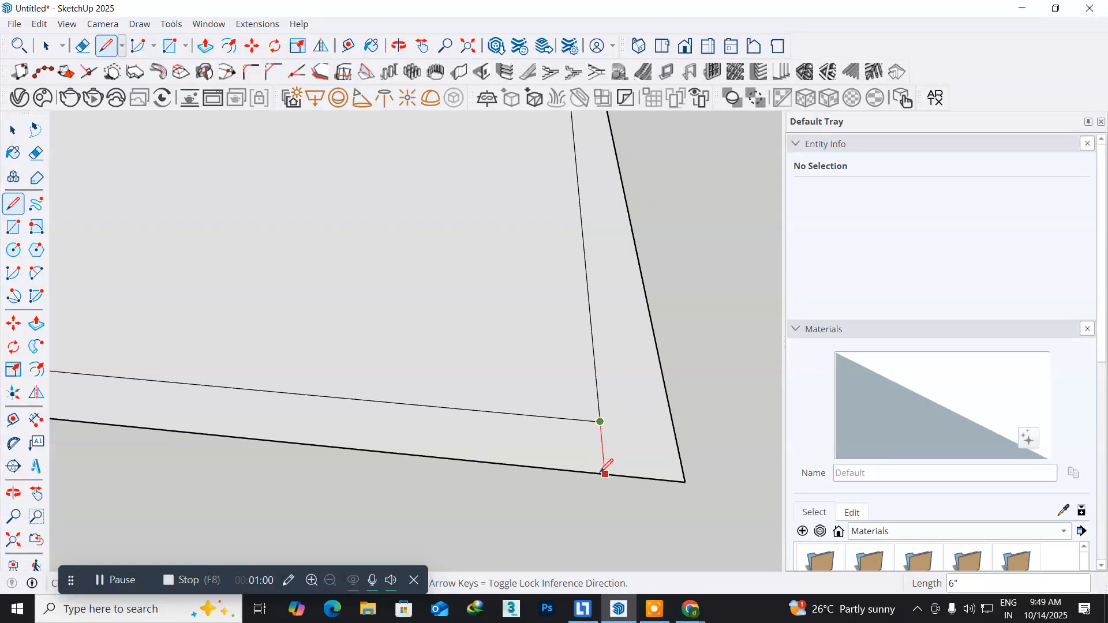
click(605, 474)
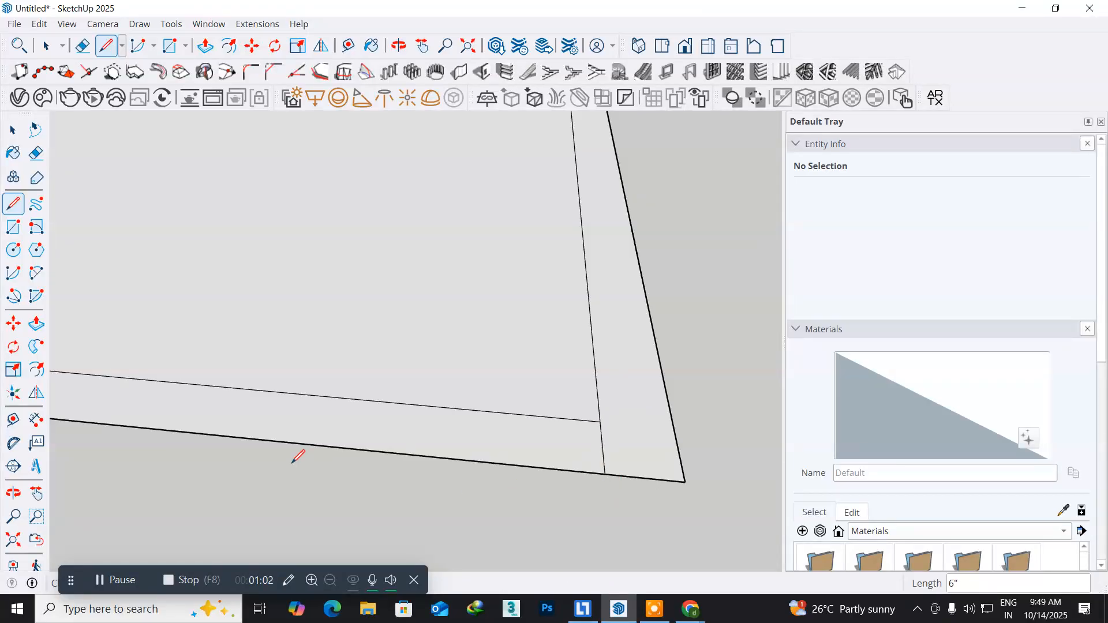
click(36, 153)
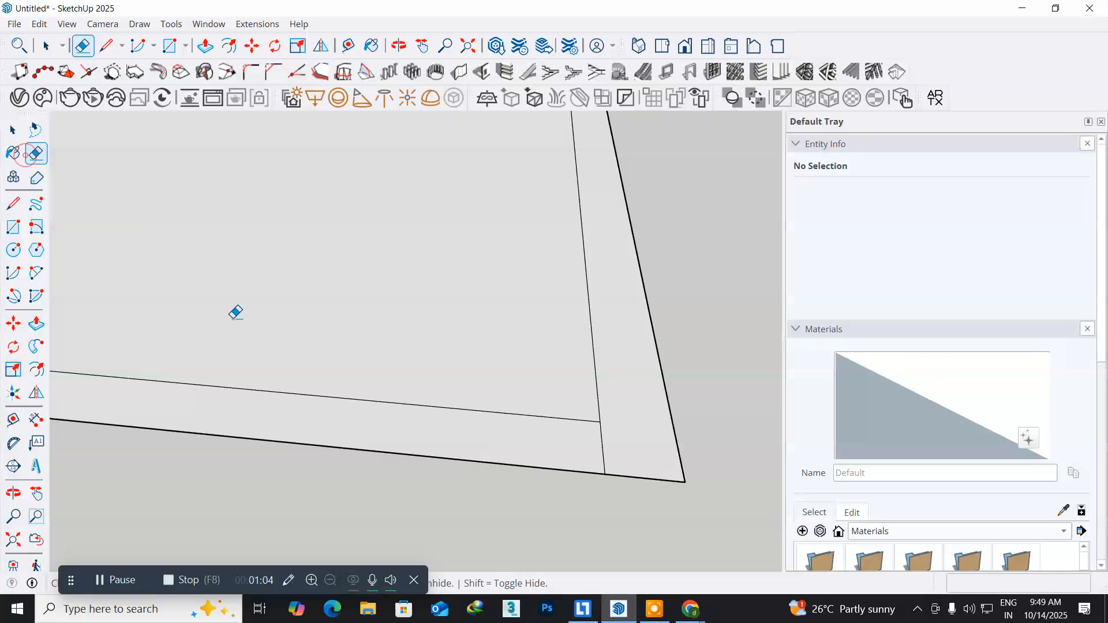
click(319, 395)
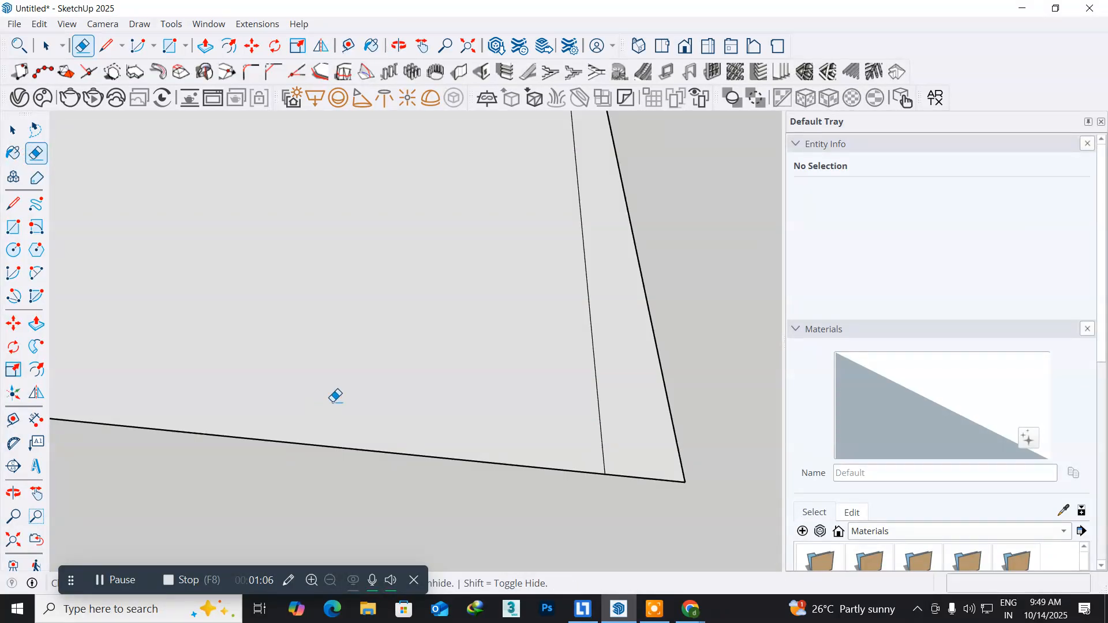
- Extrude the U-shaped wall strip upward 10' with Push/Pull
scroll(335, 396, down, 3)
scroll(335, 396, down, 3)
middle_drag(195, 287, 523, 406)
middle_drag(260, 396, 414, 352)
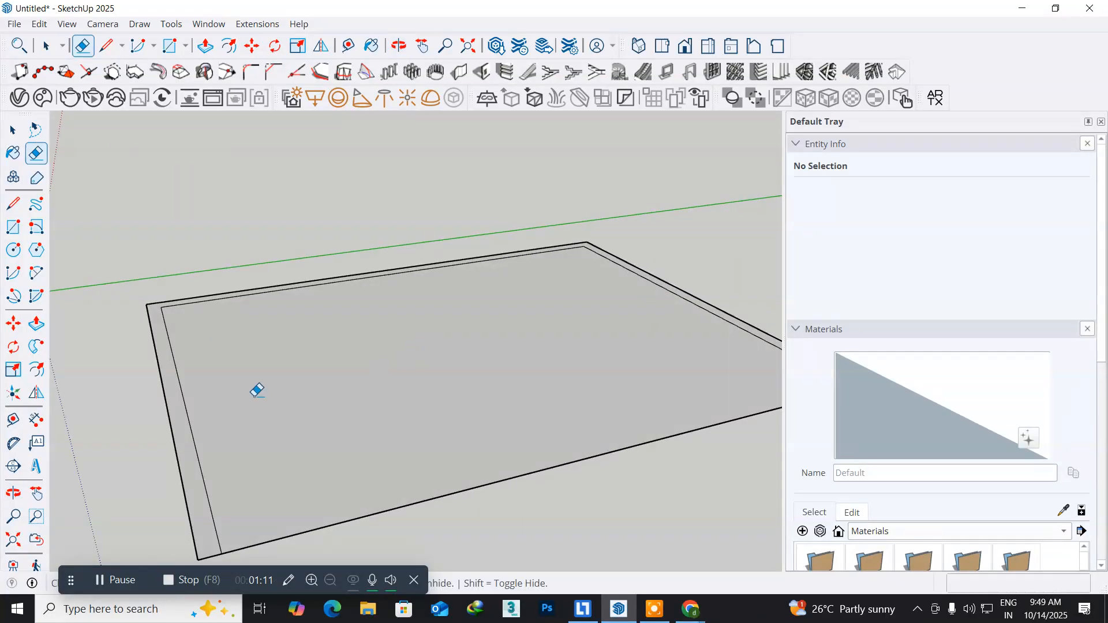
click(14, 130)
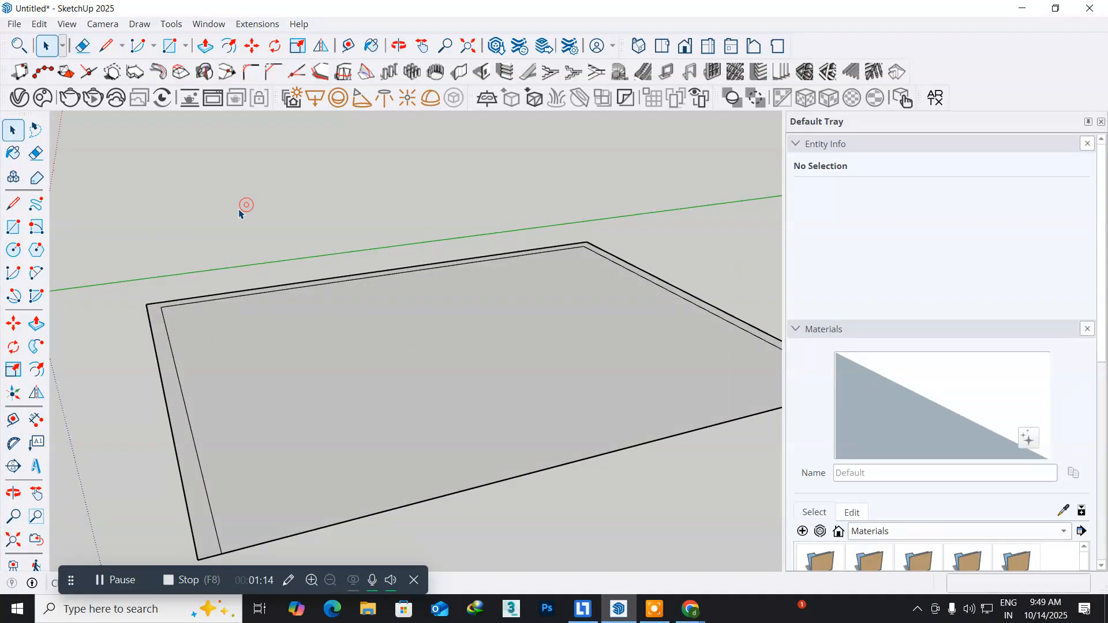
middle_drag(187, 437, 254, 408)
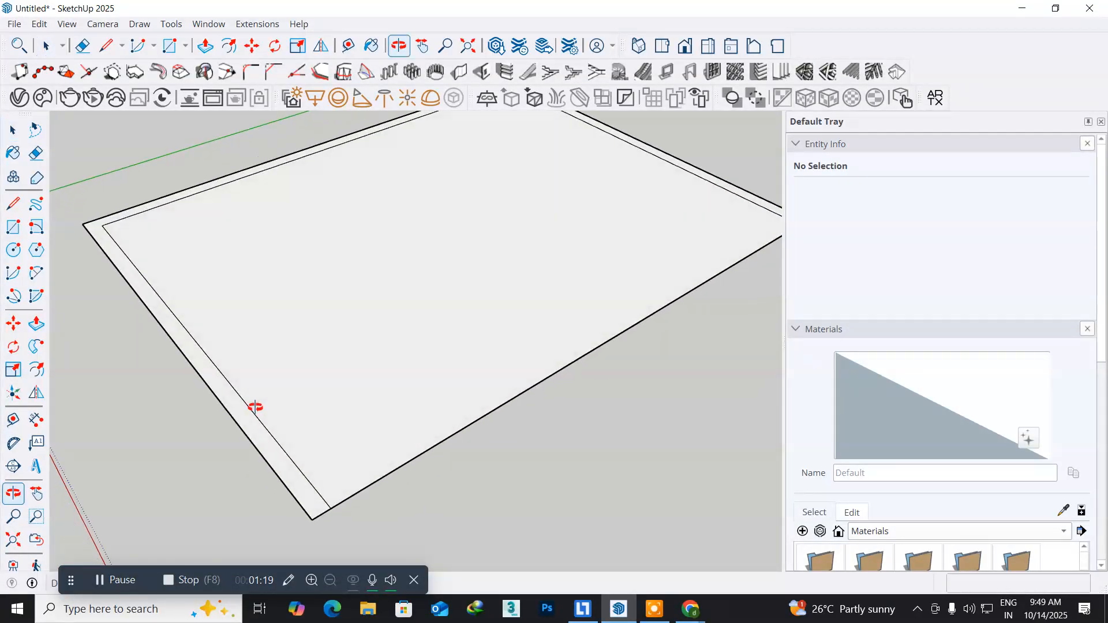
click(36, 324)
click(237, 392)
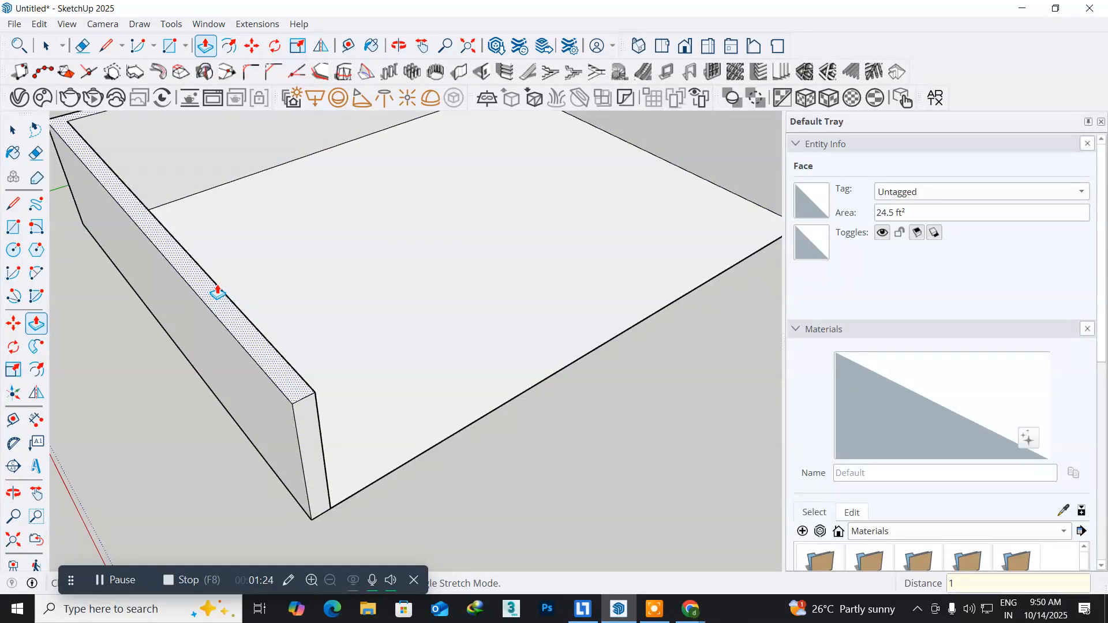
text(10')
key(Return)
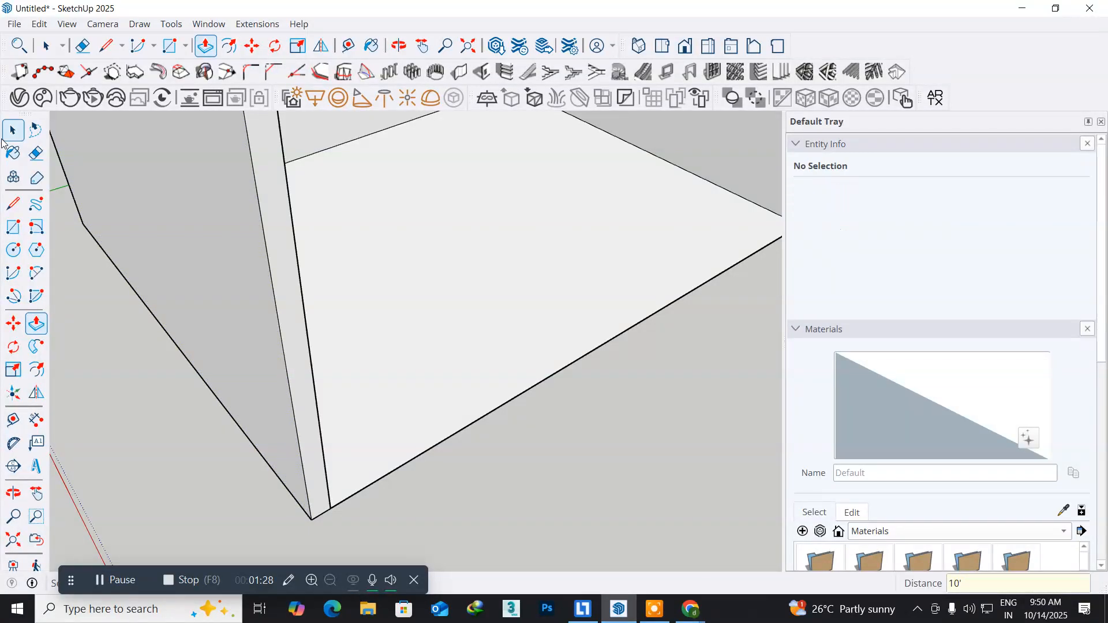
- Select the floor face with its edges and make it a group
click(11, 132)
click(568, 461)
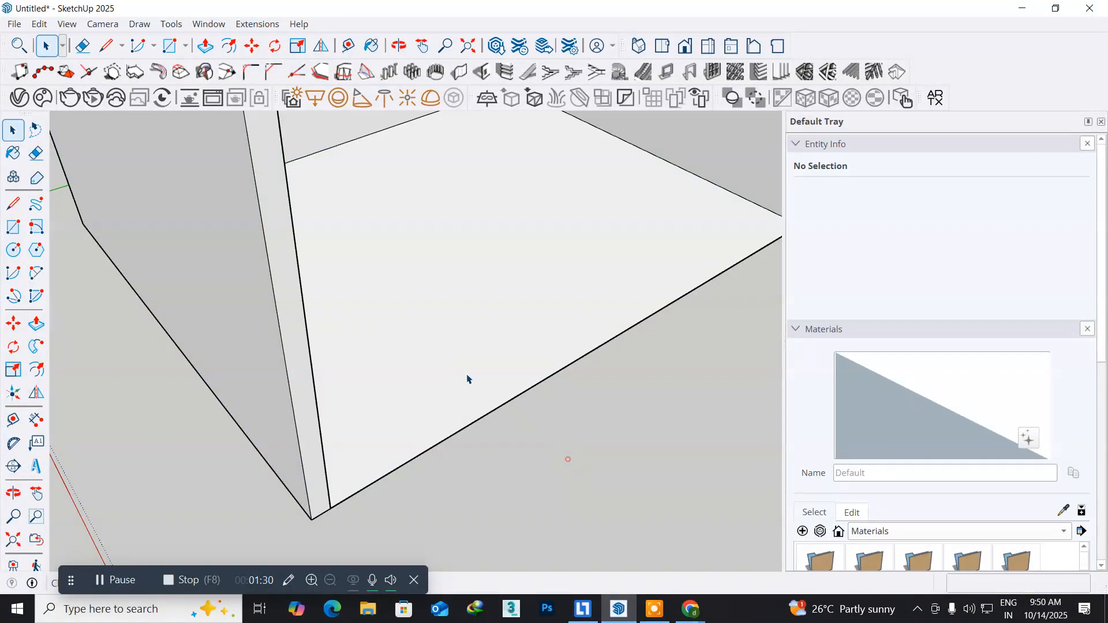
double_click(455, 361)
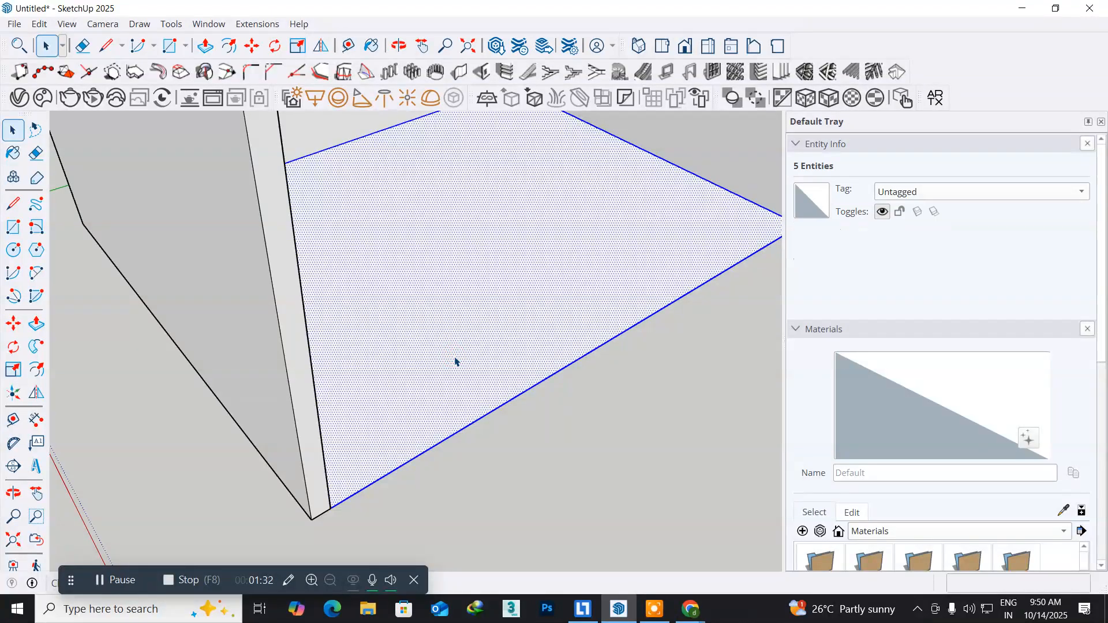
right_click(455, 362)
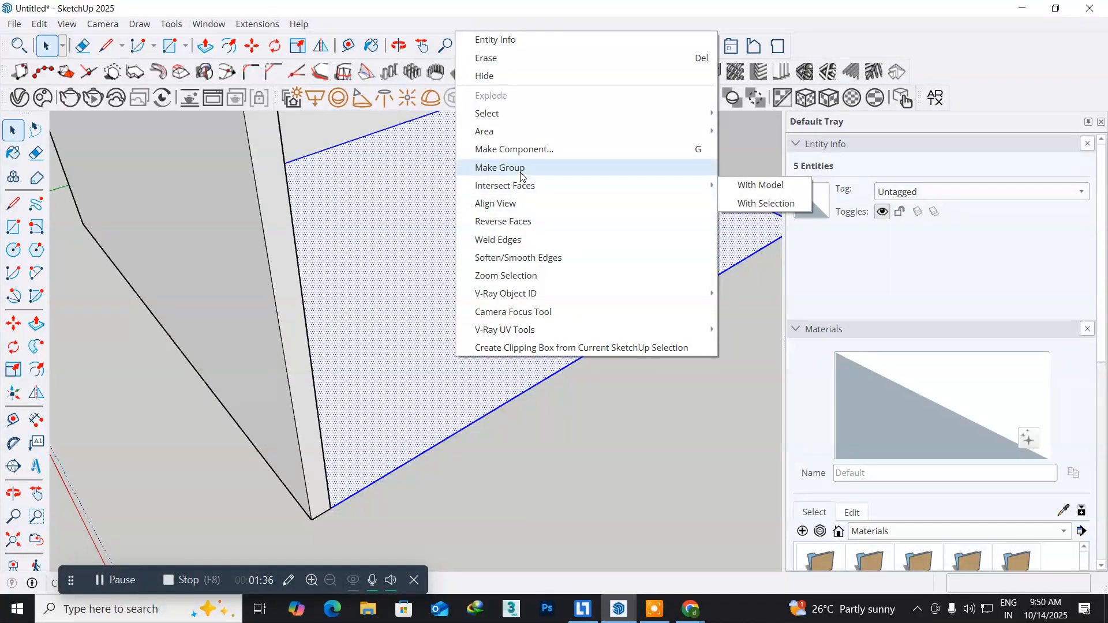
click(519, 168)
key(shift+x)
- Select all the wall geometry and make it a separate group
middle_drag(508, 388, 534, 373)
key(space)
click(276, 299)
key(ctrl+a)
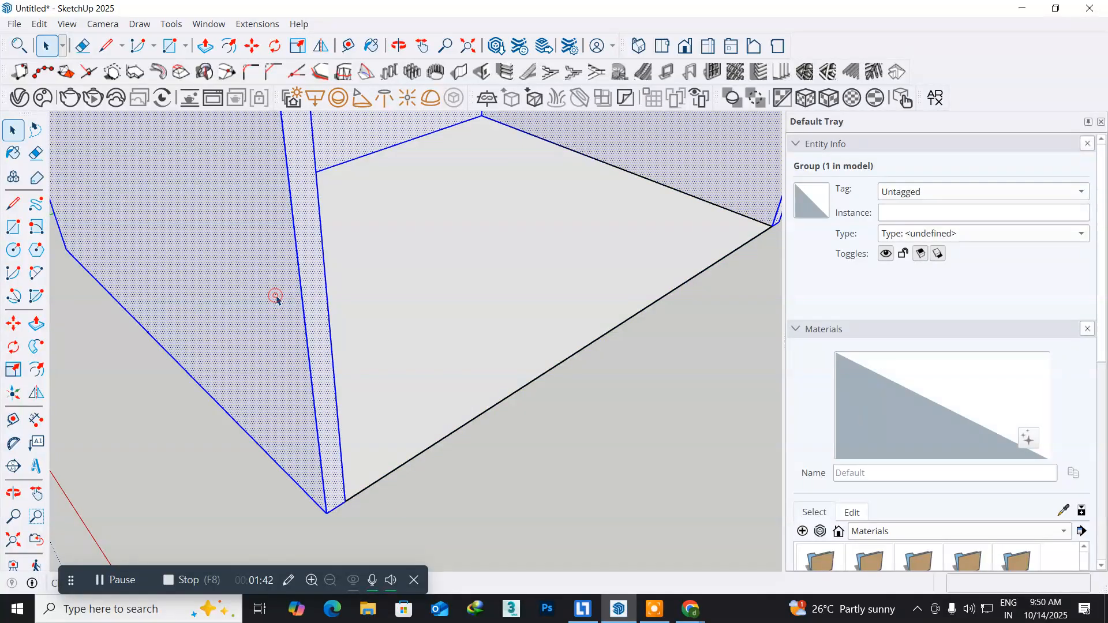
right_click(276, 300)
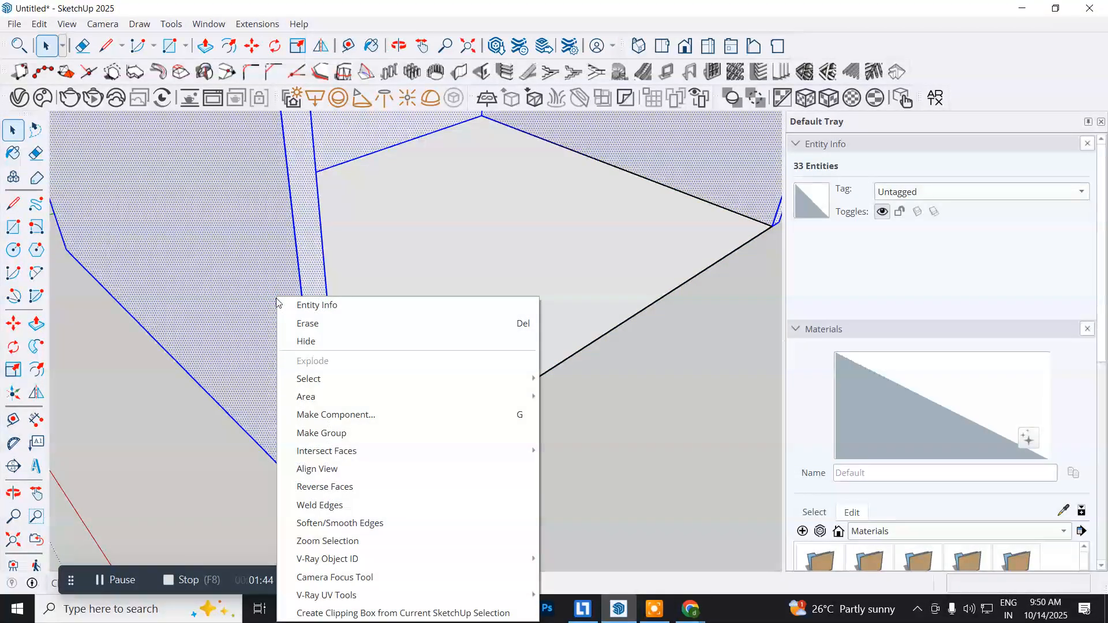
click(325, 434)
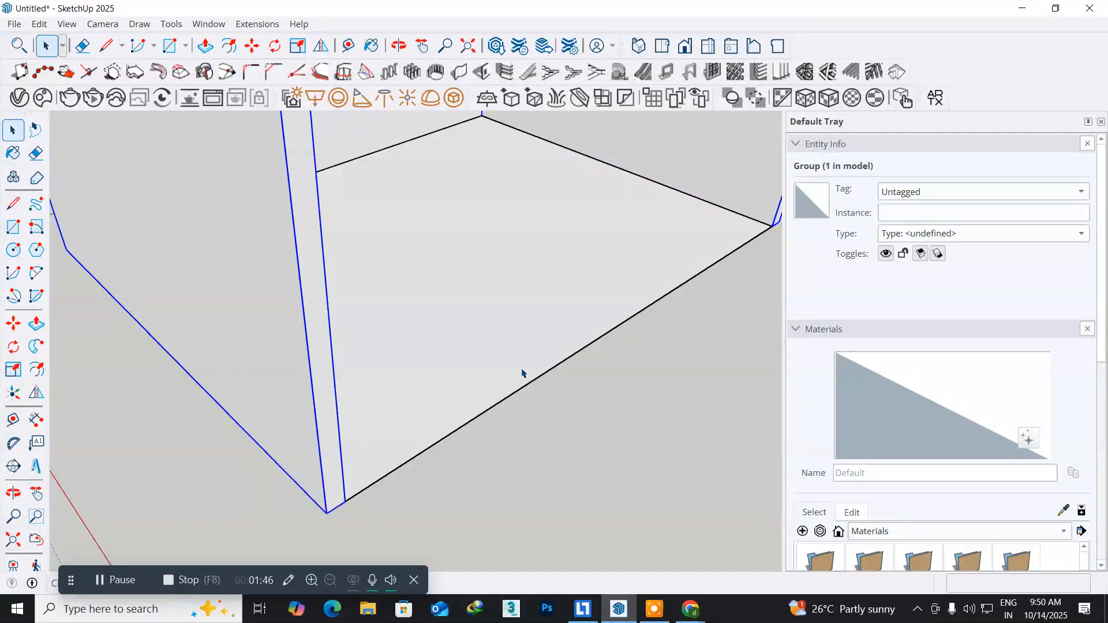
- Draw a 14' 6" by 19' ceiling rectangle between the opposite inner top corners of the walls
middle_drag(537, 372, 341, 413)
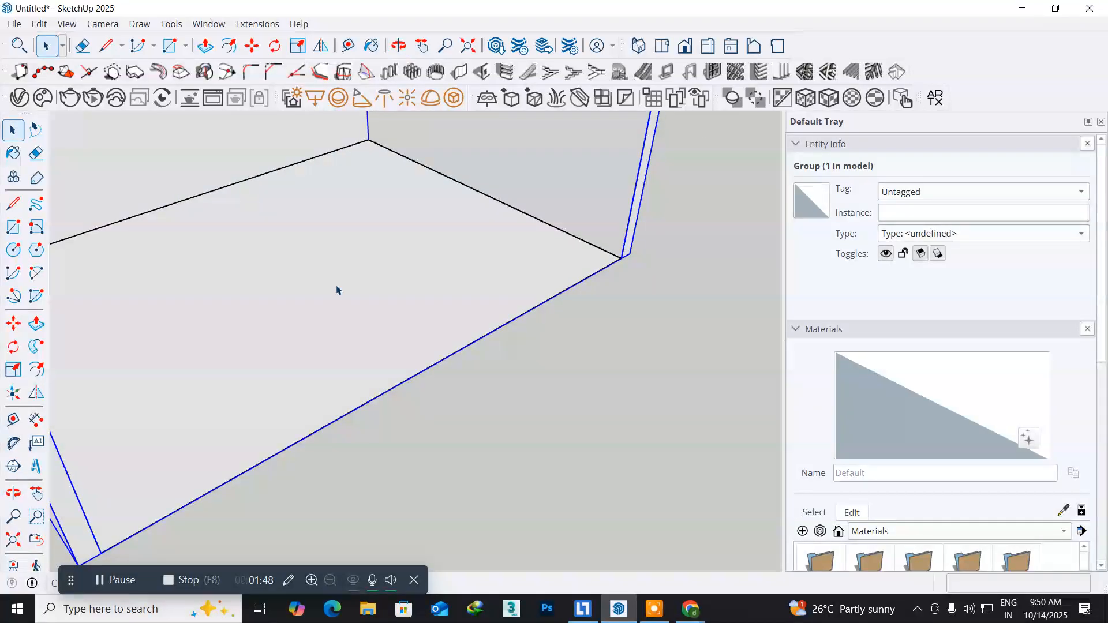
middle_drag(336, 289, 339, 292)
middle_drag(324, 245, 364, 365)
shift+middle_drag(370, 427, 453, 373)
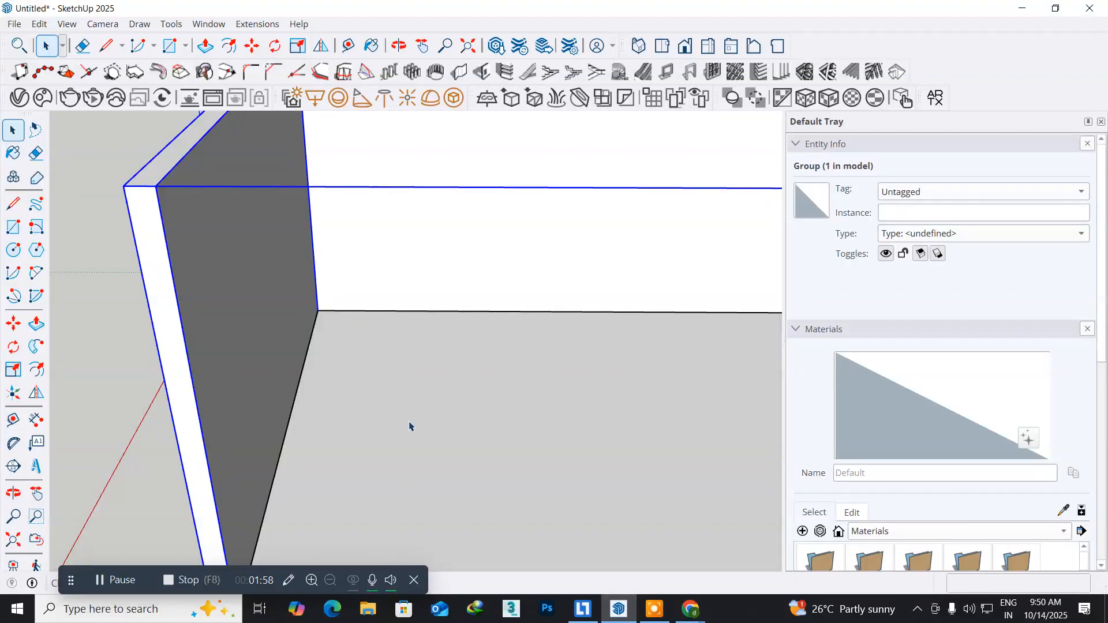
click(153, 500)
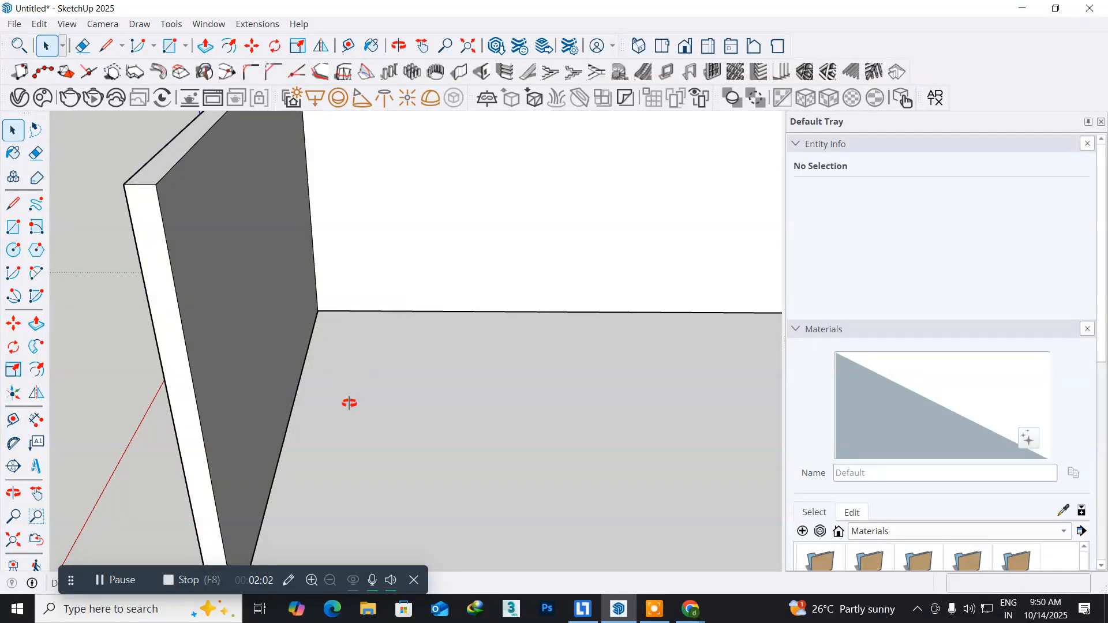
middle_drag(349, 370, 339, 453)
scroll(385, 381, down, 3)
shift+middle_drag(494, 358, 375, 366)
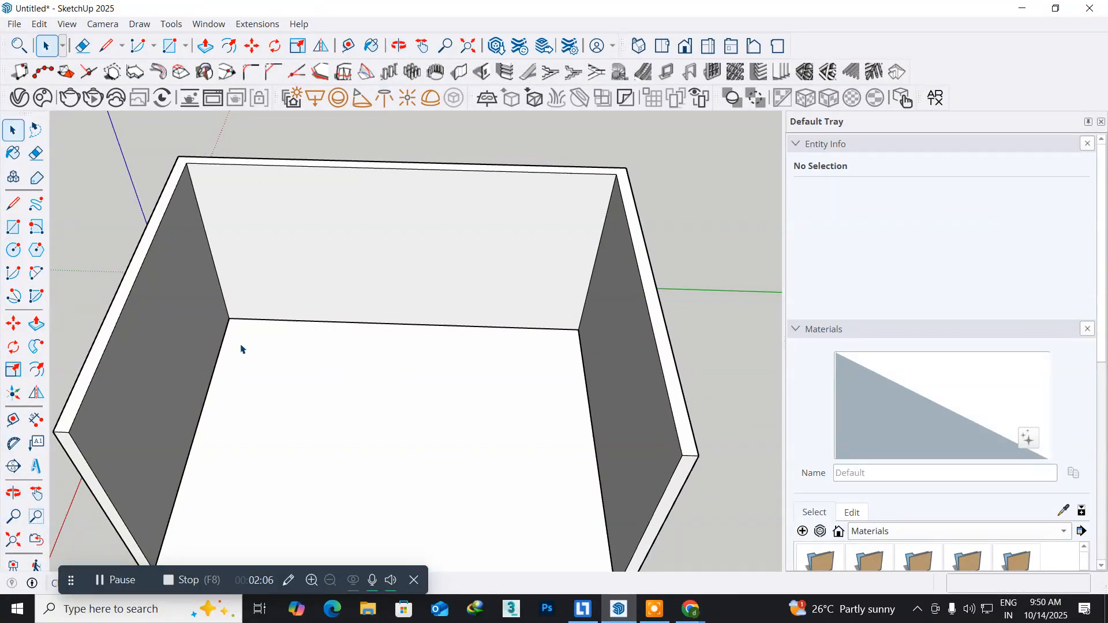
click(13, 228)
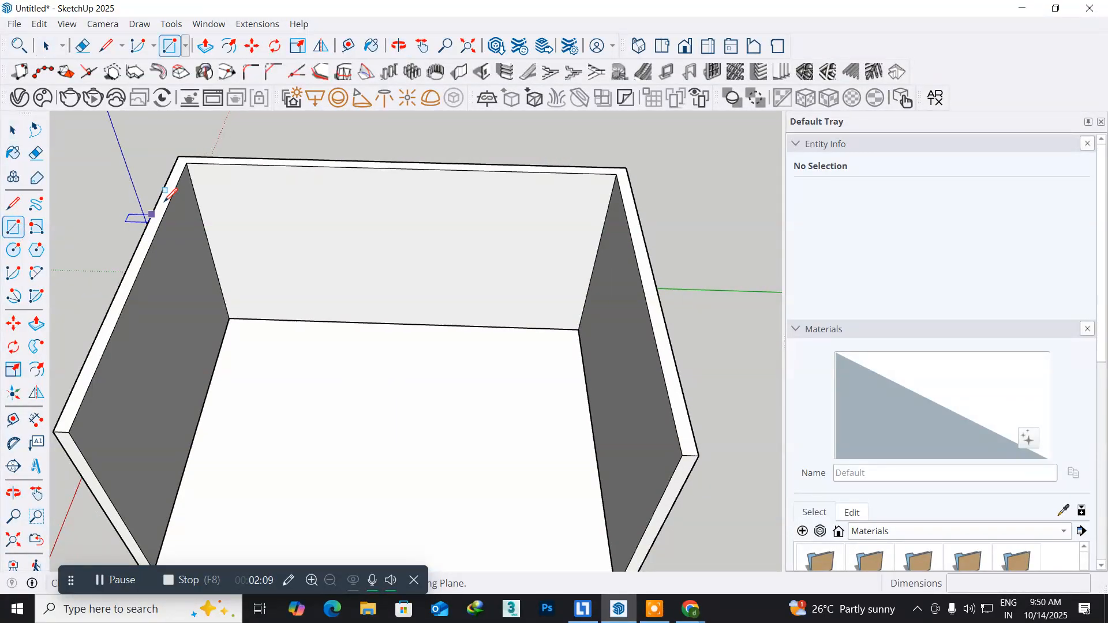
click(187, 164)
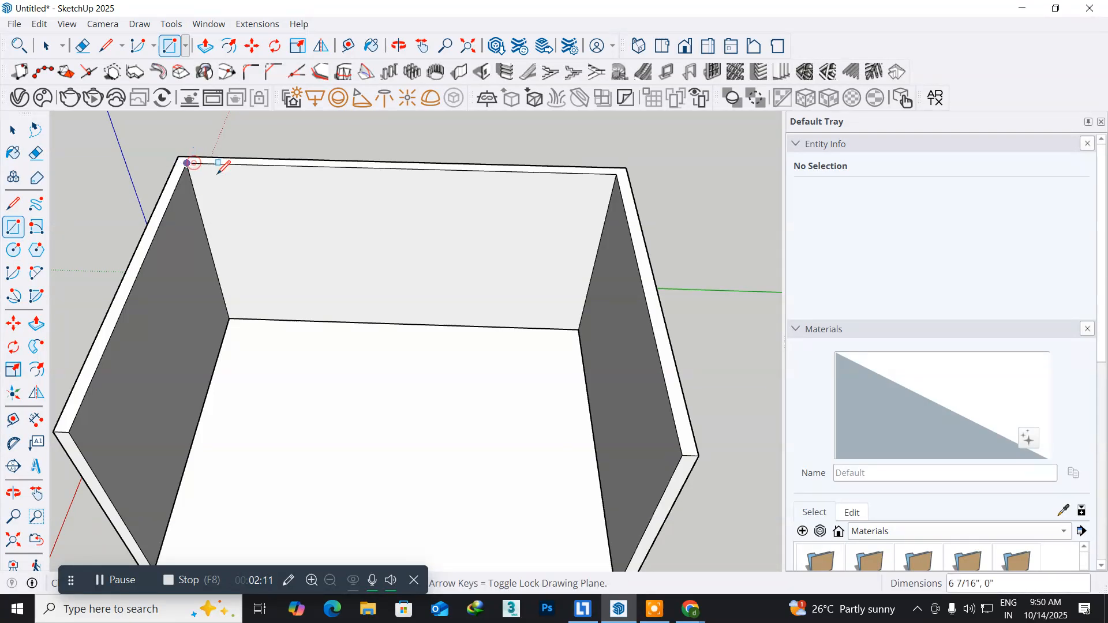
click(683, 453)
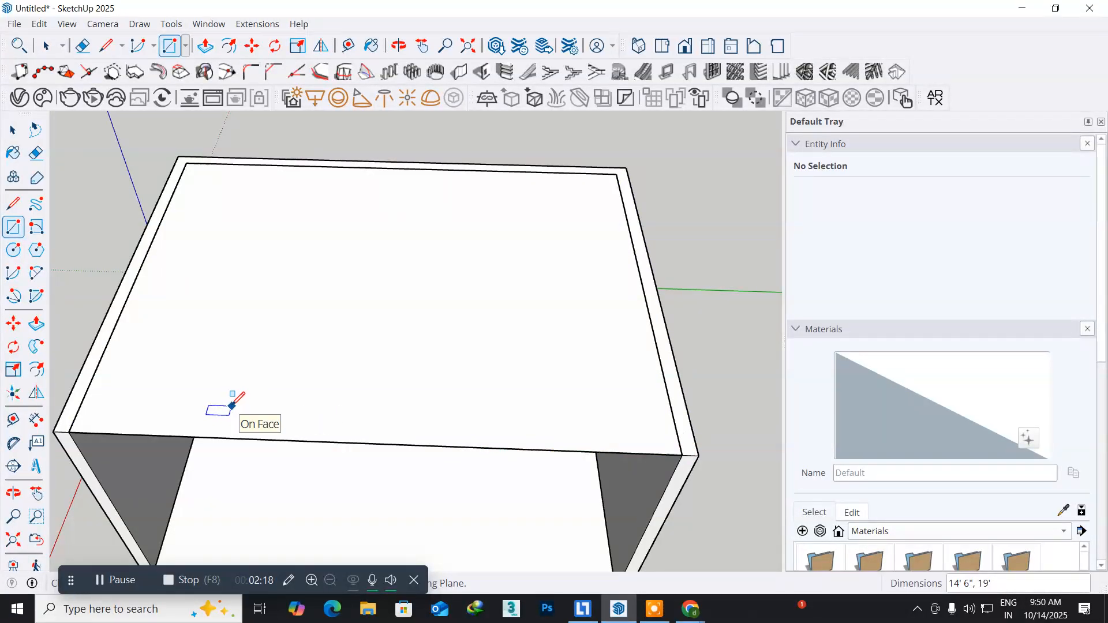
- Select the ceiling face from below and reverse it so its front side faces into the room
middle_drag(223, 400, 191, 185)
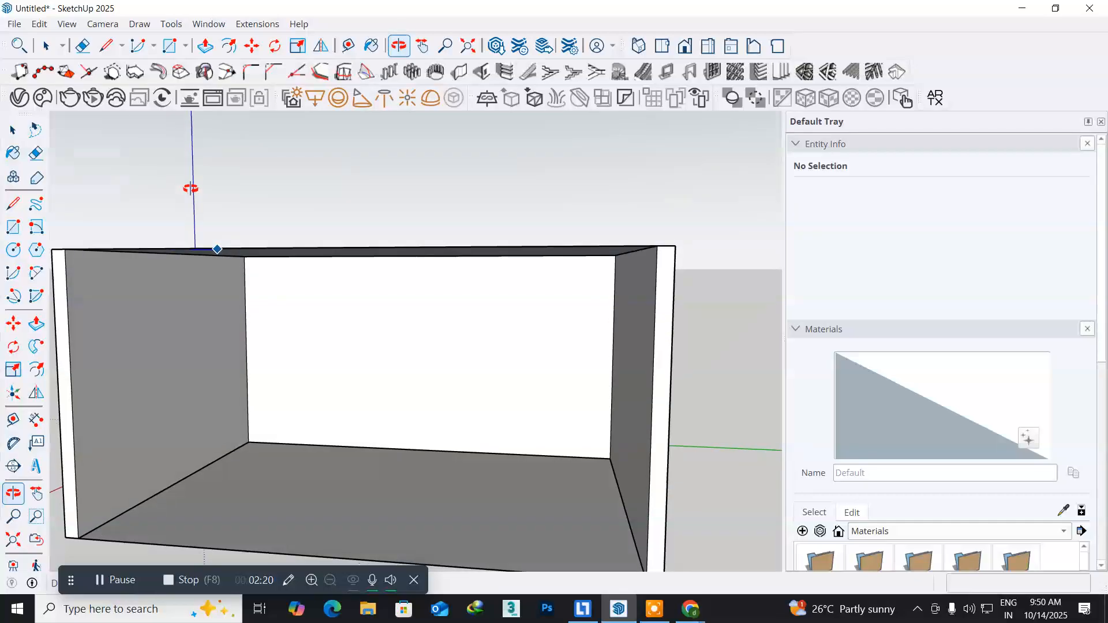
key(r)
middle_drag(247, 421, 277, 306)
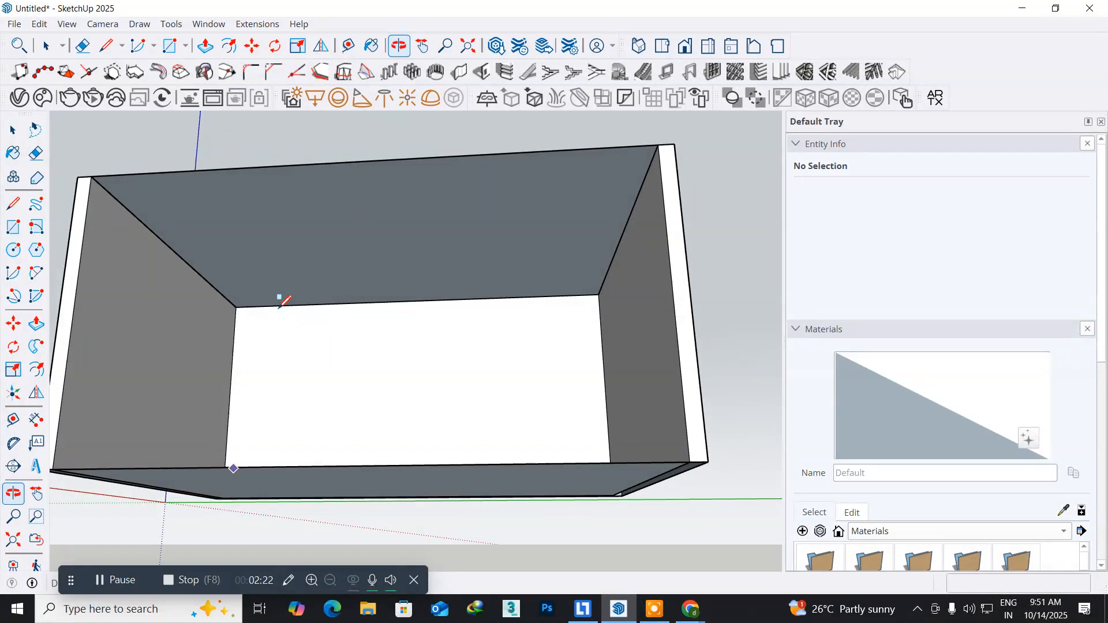
click(20, 132)
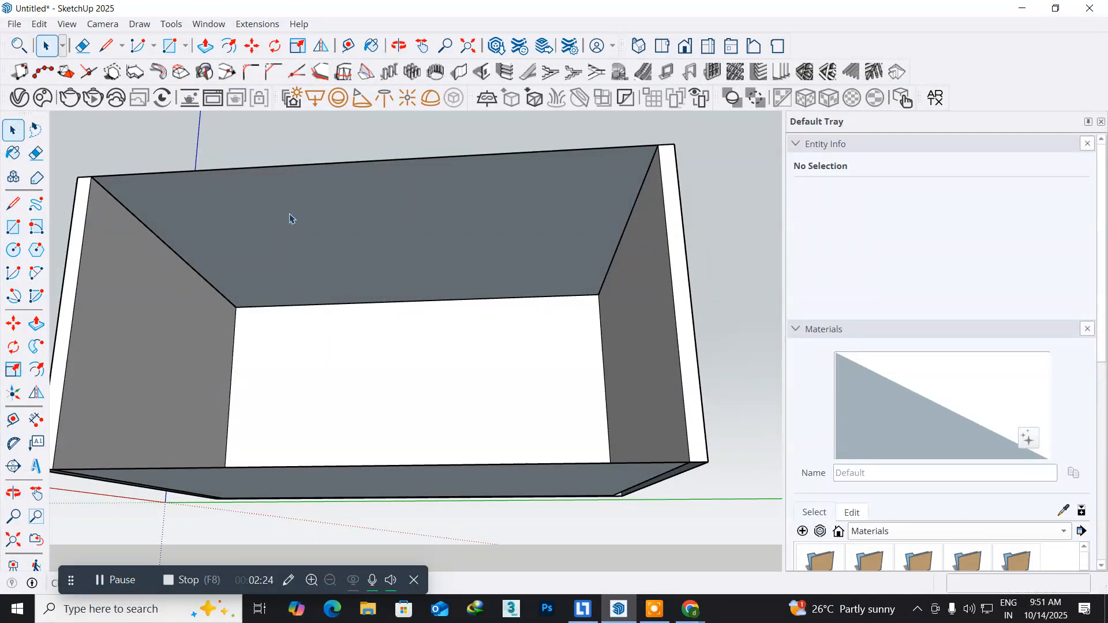
click(290, 217)
right_click(290, 217)
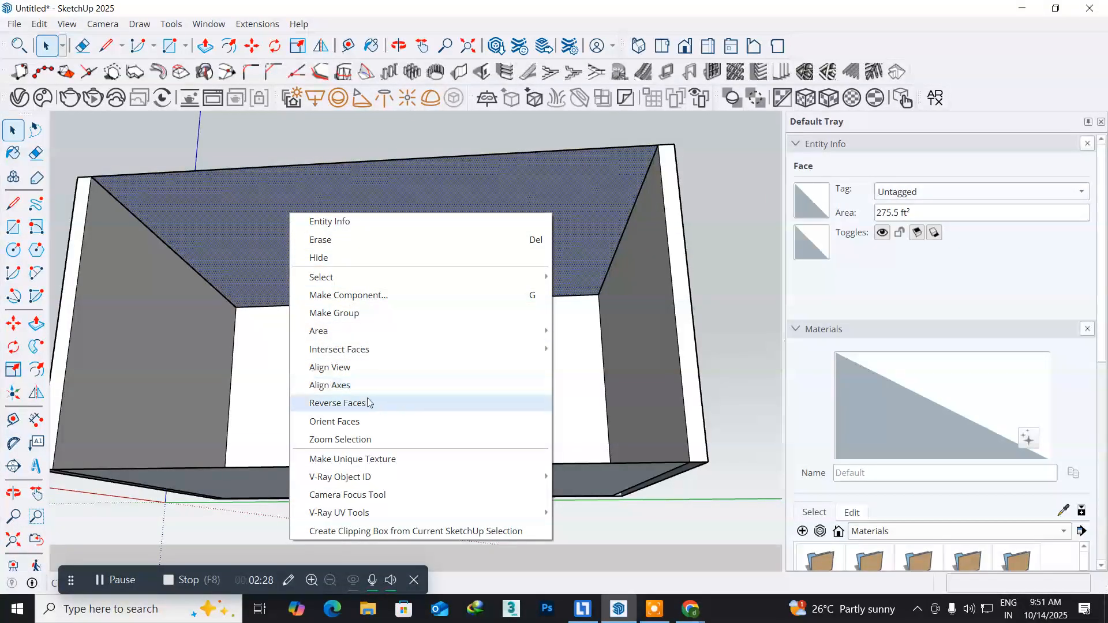
click(364, 404)
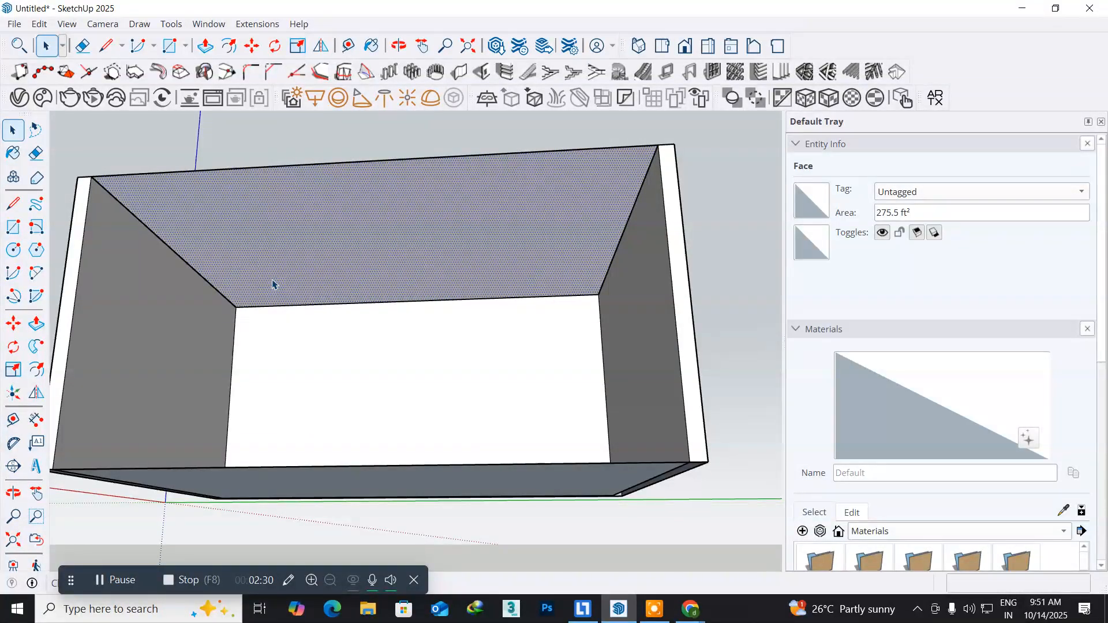
- Offset the ceiling face's outline inward by 9"
scroll(304, 270, up, 3)
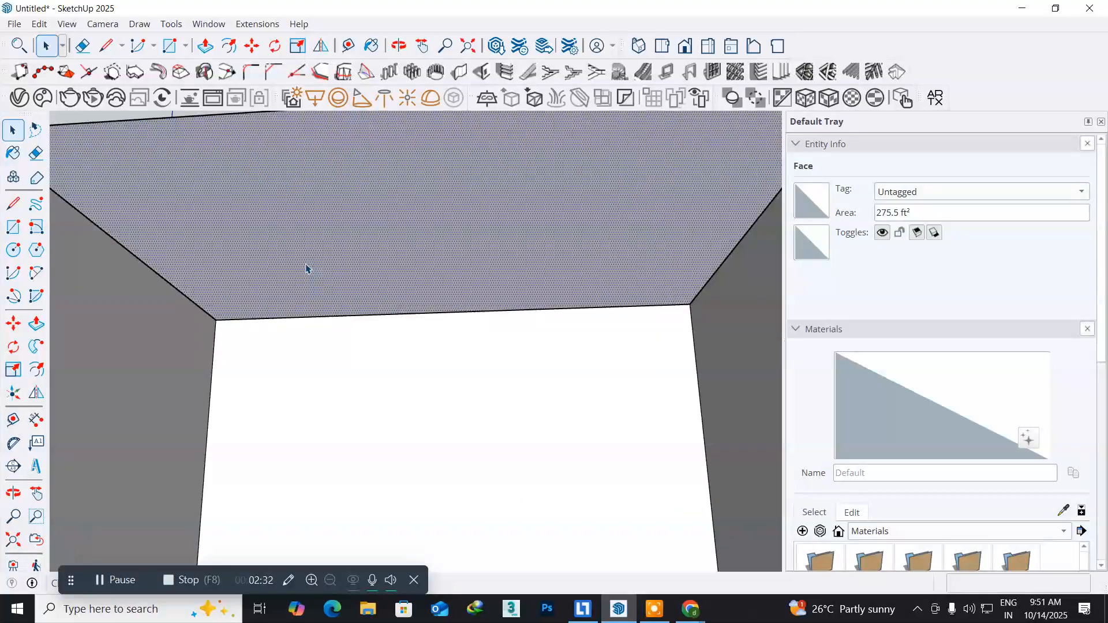
scroll(275, 291, down, 1)
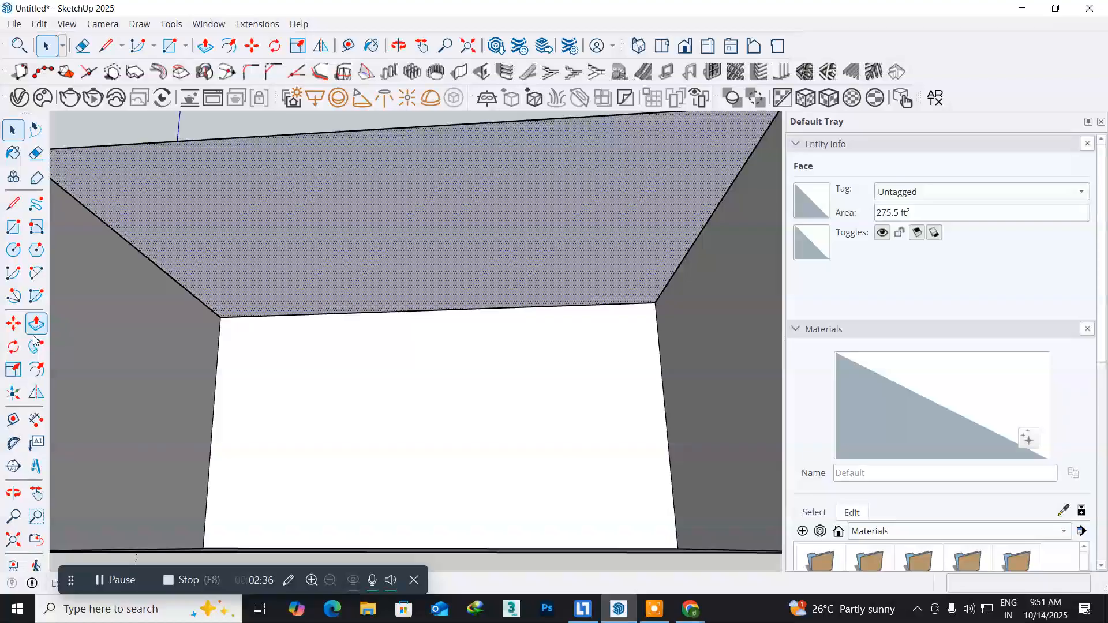
click(36, 371)
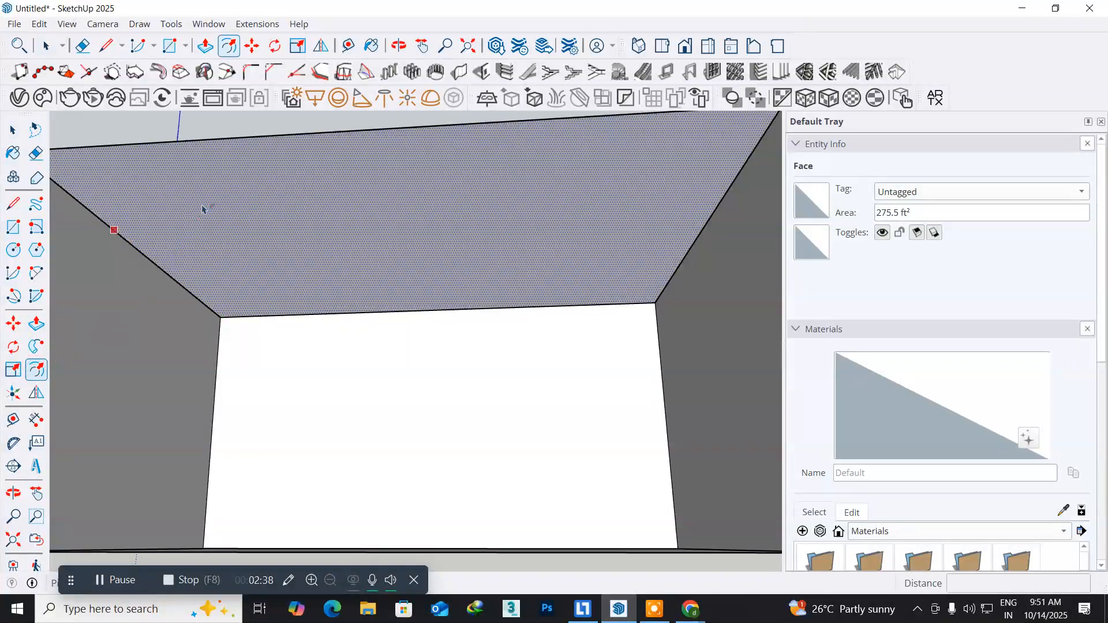
click(265, 137)
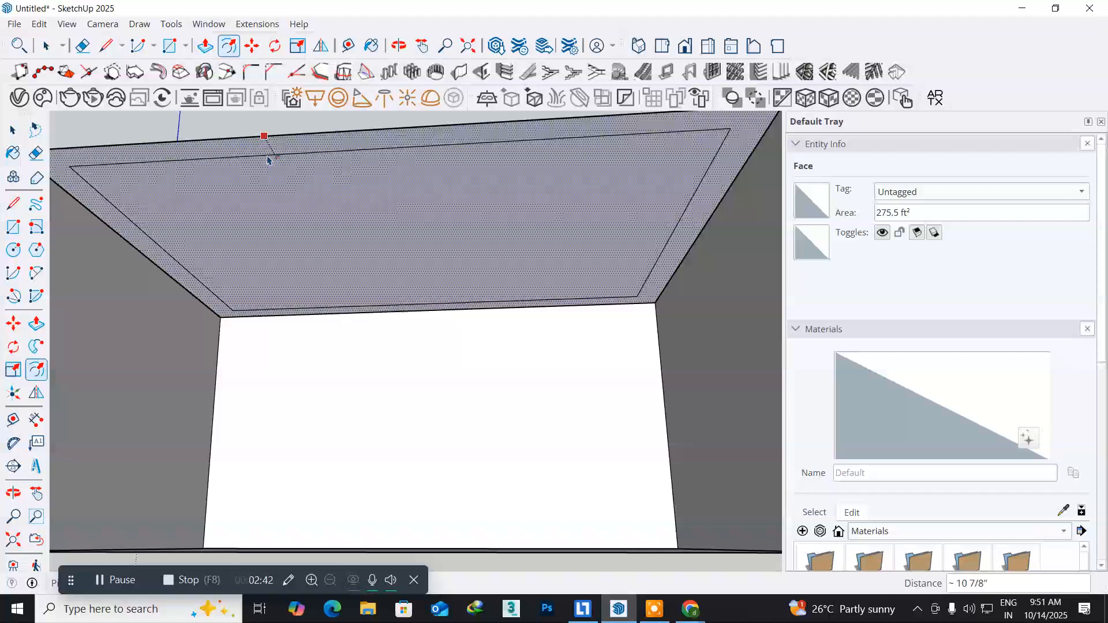
text(9)
key(Return)
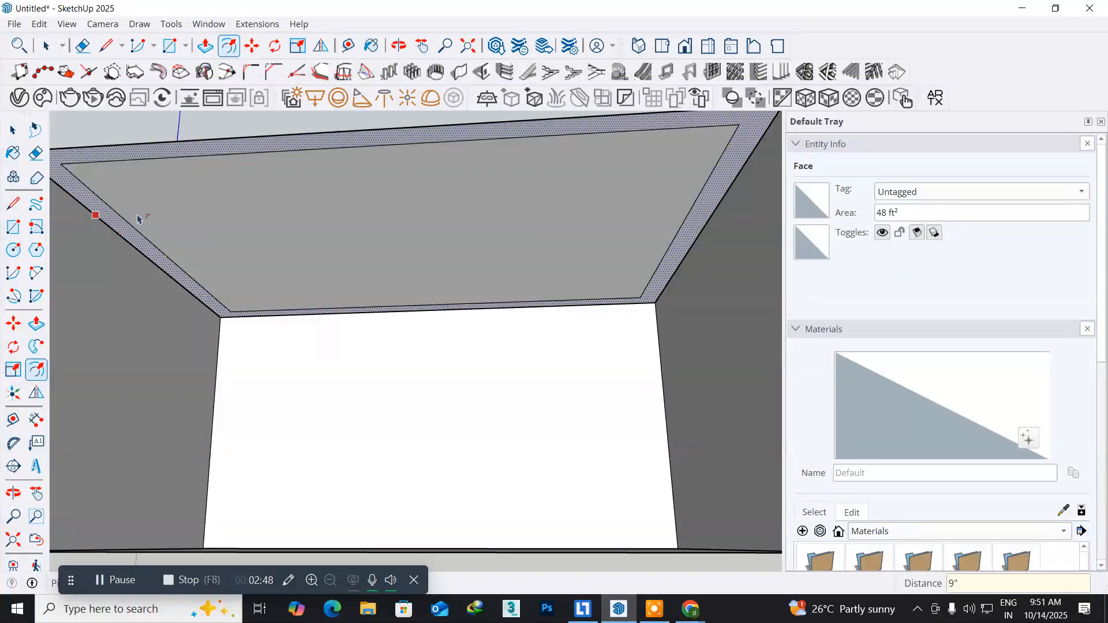
- Extrude the inner ceiling face downward 6" with Push/Pull
click(37, 325)
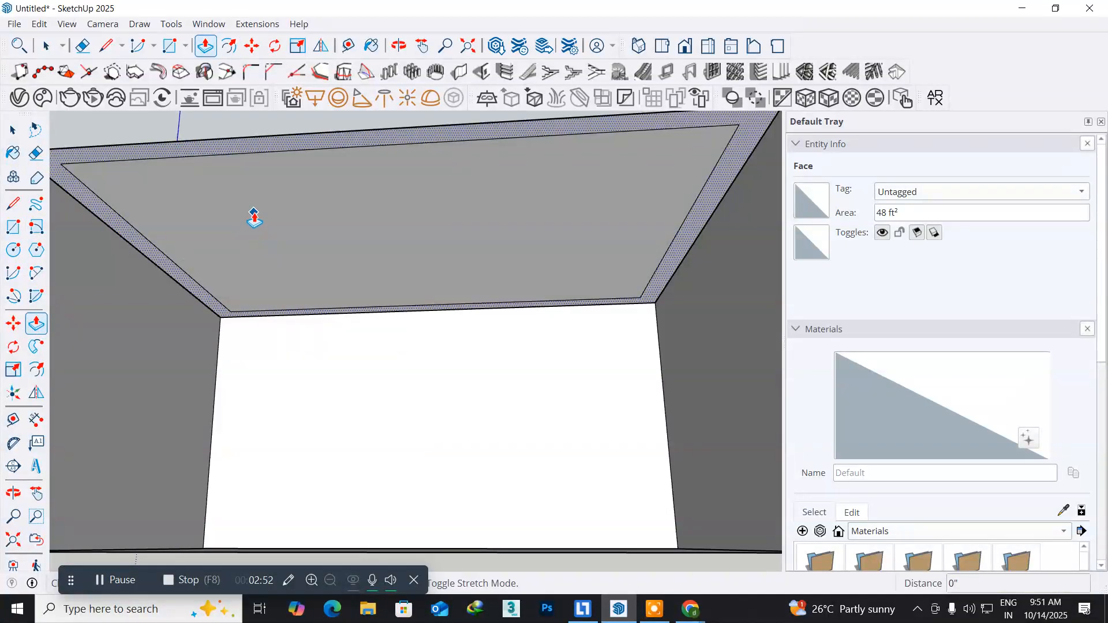
click(13, 131)
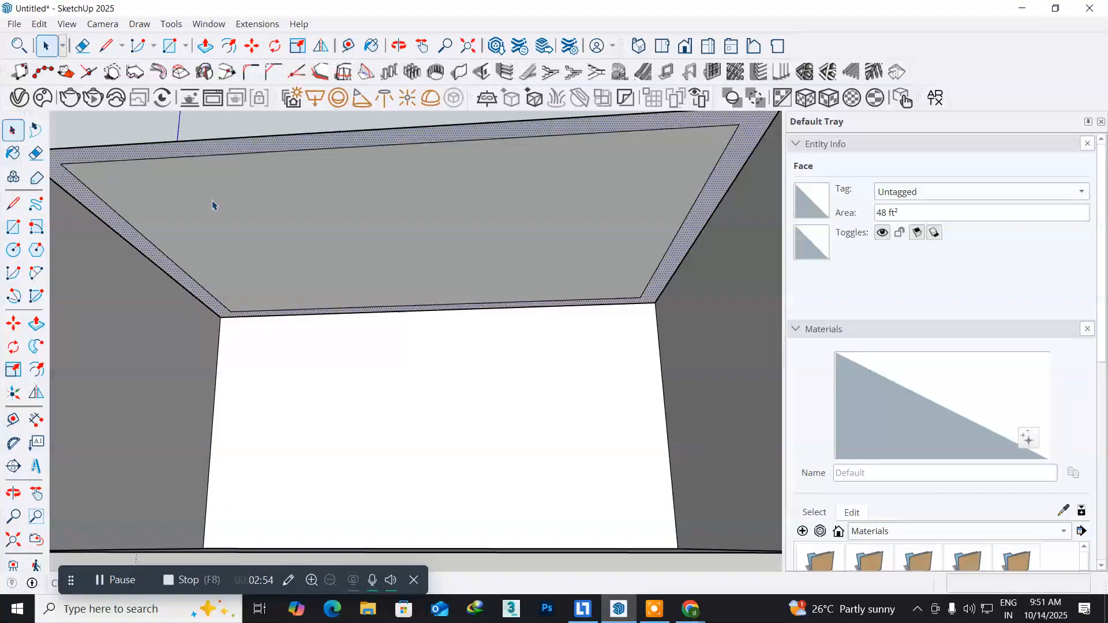
click(276, 206)
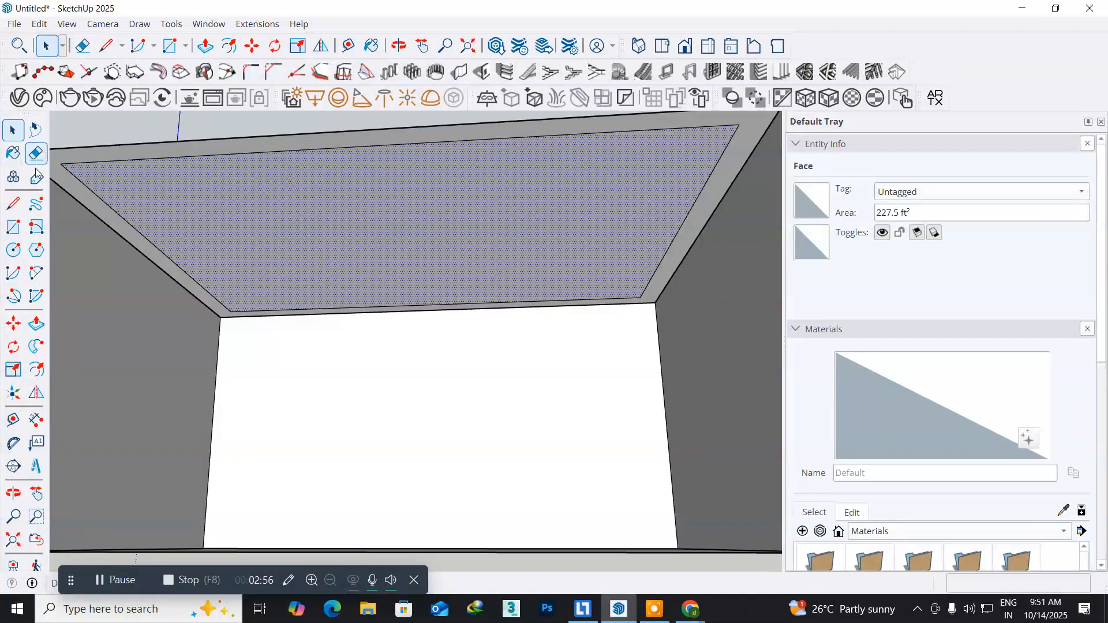
click(37, 323)
click(230, 198)
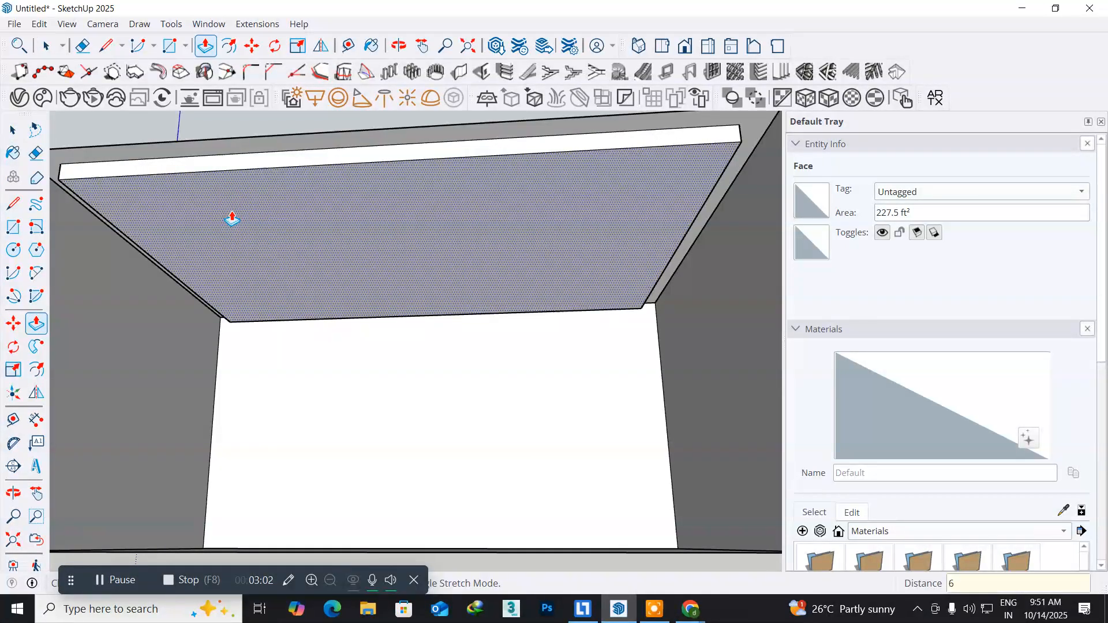
click(232, 219)
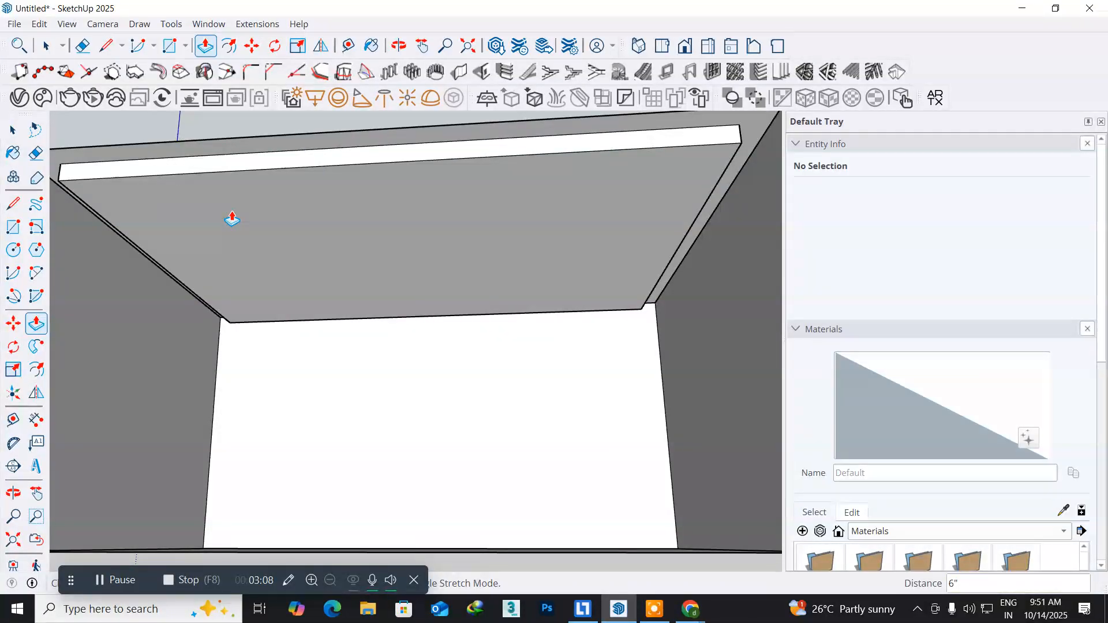
- Extrude the dropped ceiling's underside a further 4" downward as a separate lower tier
middle_drag(232, 219, 307, 241)
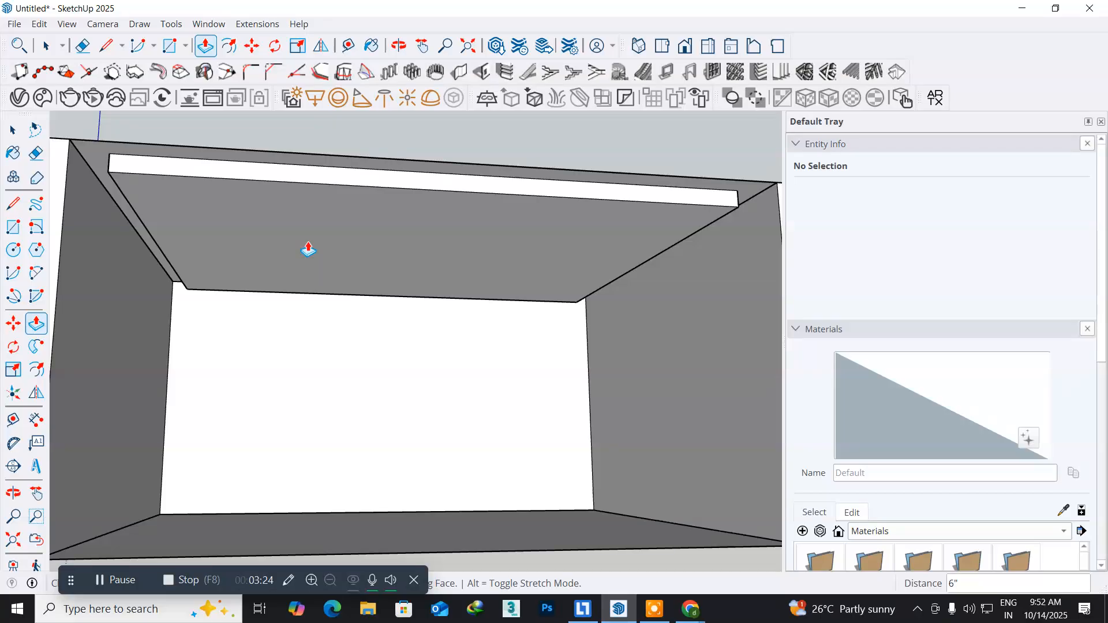
click(290, 252)
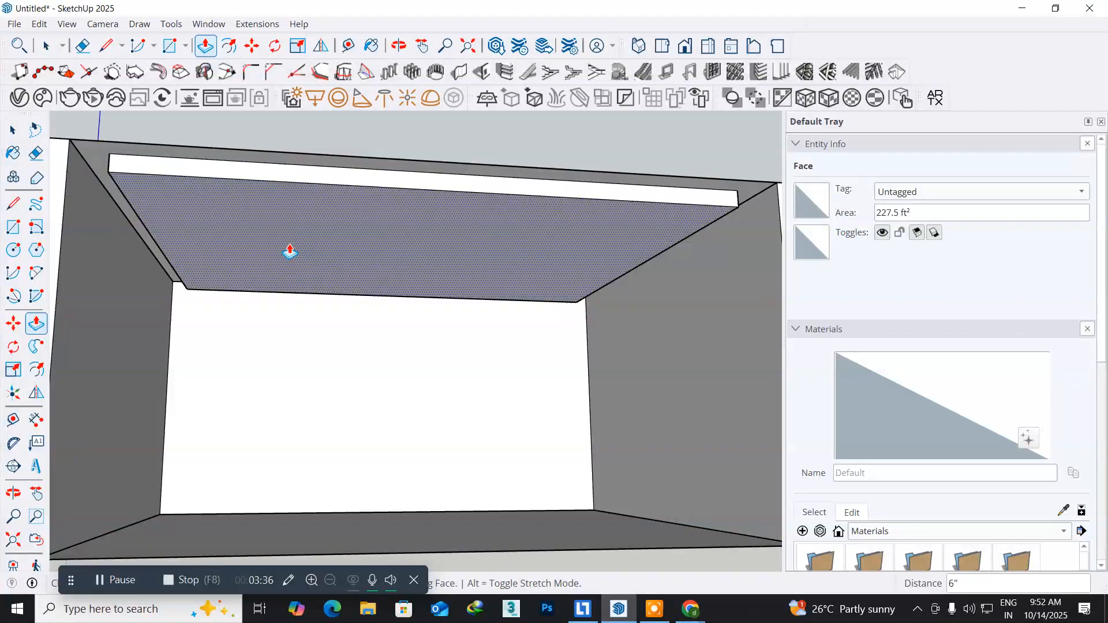
middle_drag(184, 204, 206, 223)
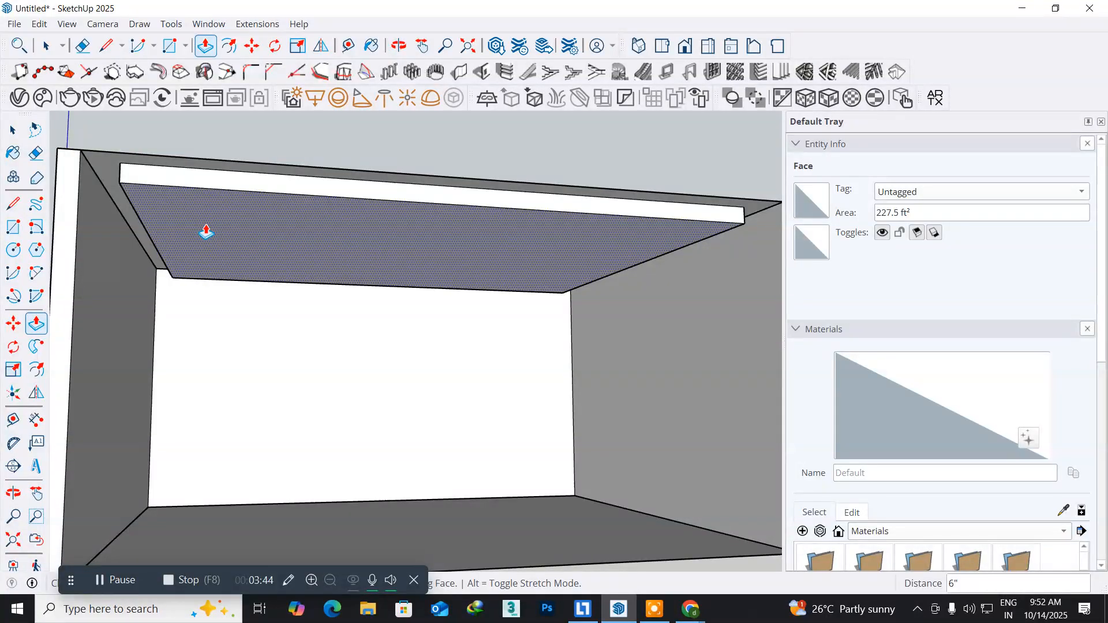
click(205, 232)
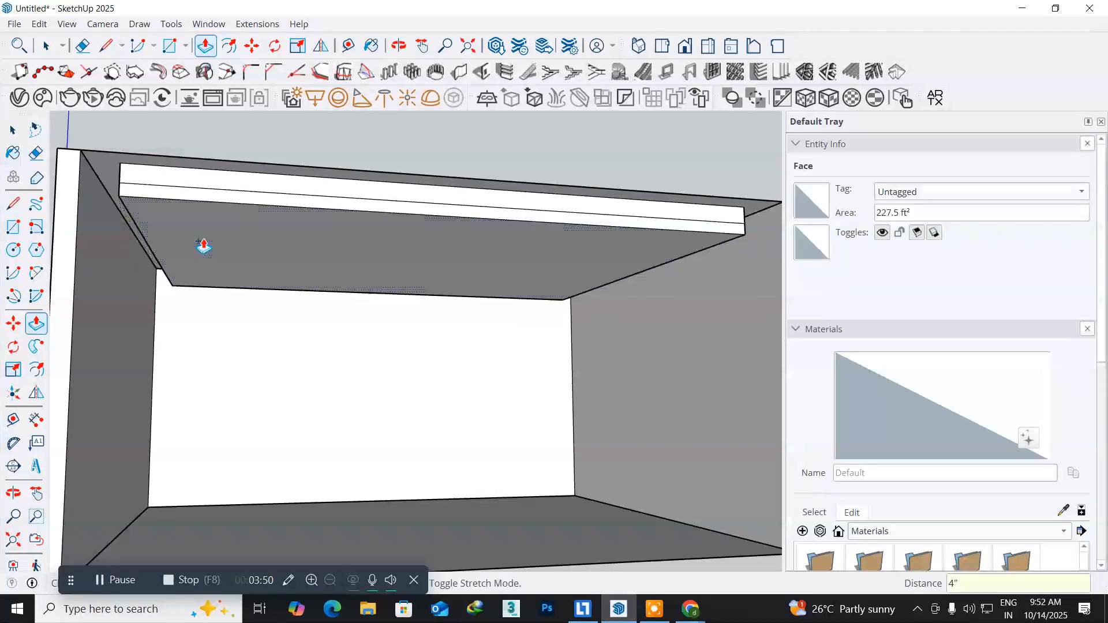
click(203, 247)
- Hide the wall group to expose the sides of the dropped ceiling
middle_drag(156, 235, 235, 294)
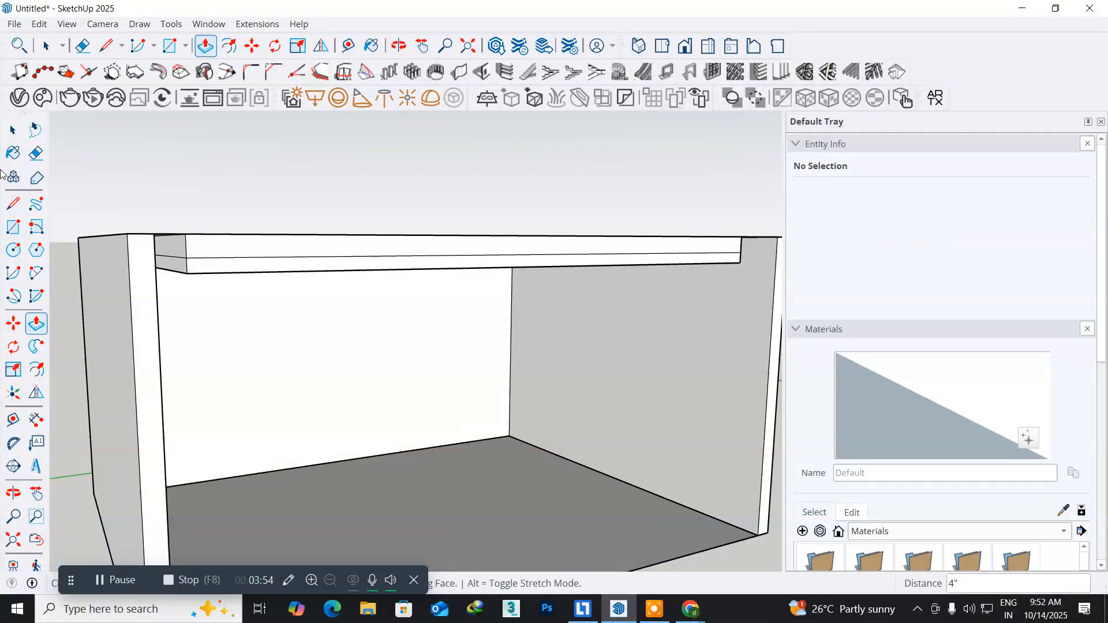
click(12, 130)
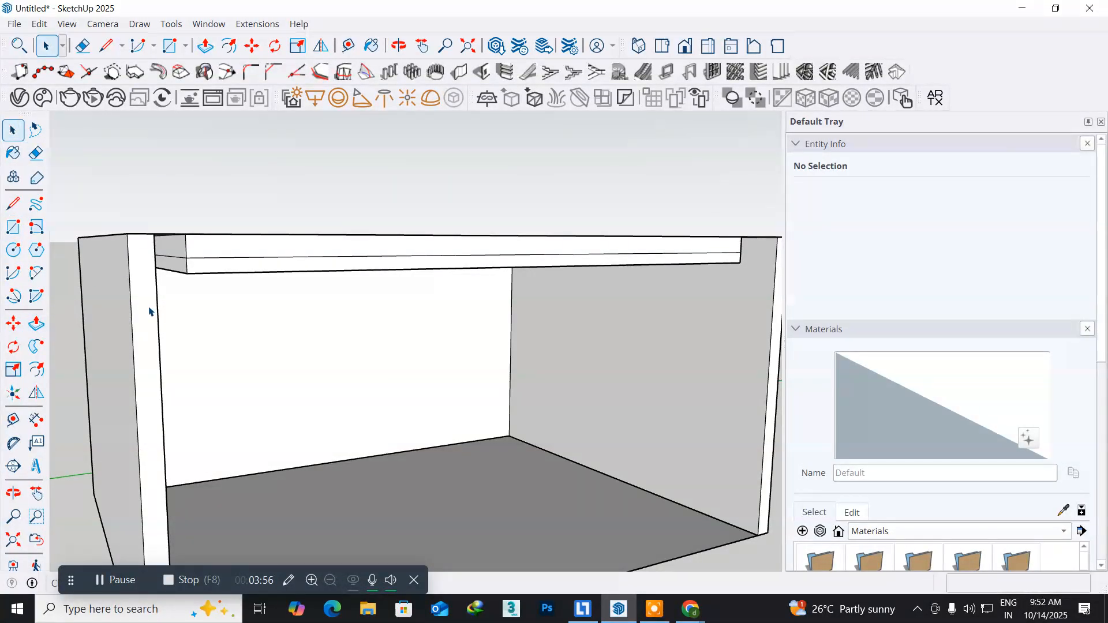
right_click(146, 317)
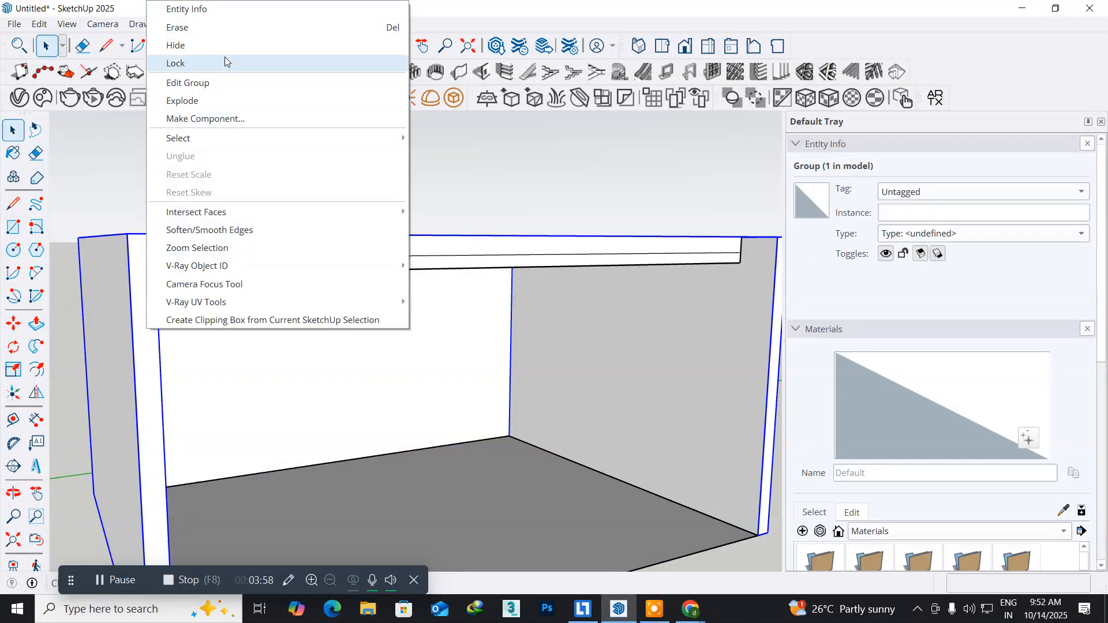
click(223, 41)
- Push/Pull two adjacent side faces of the lower ceiling tier outward 4" each
middle_drag(133, 339, 135, 282)
scroll(188, 219, up, 3)
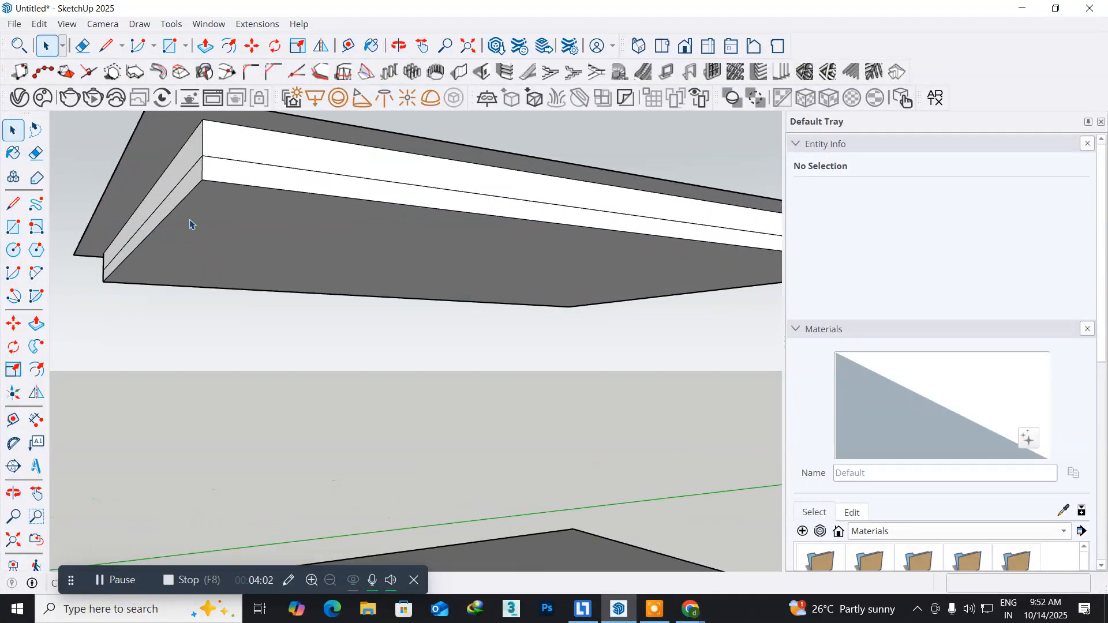
middle_drag(188, 218, 172, 270)
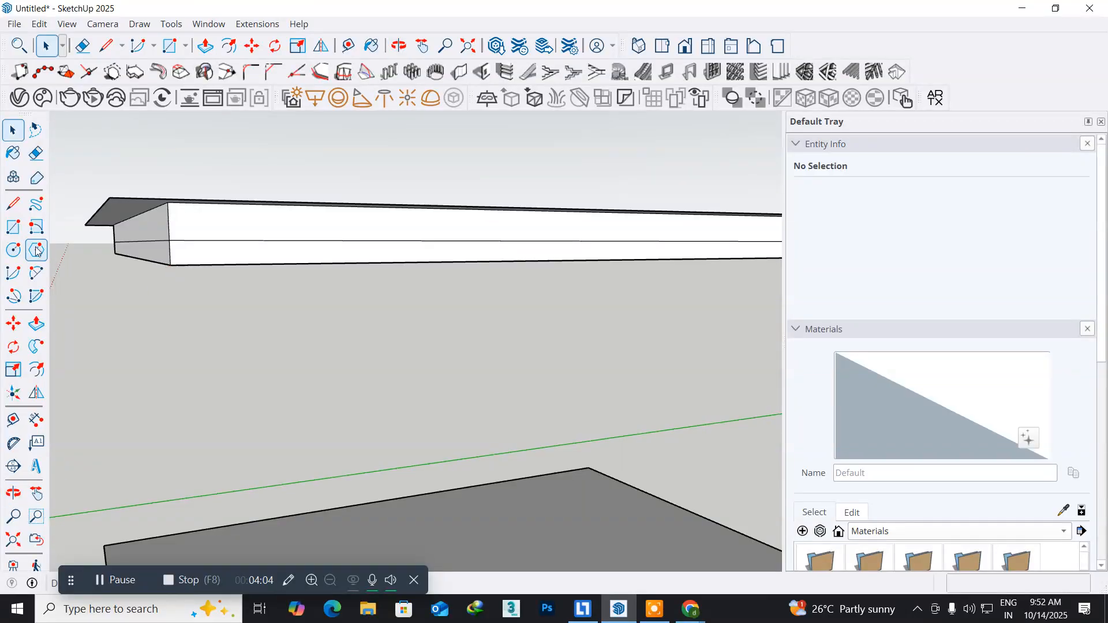
click(36, 324)
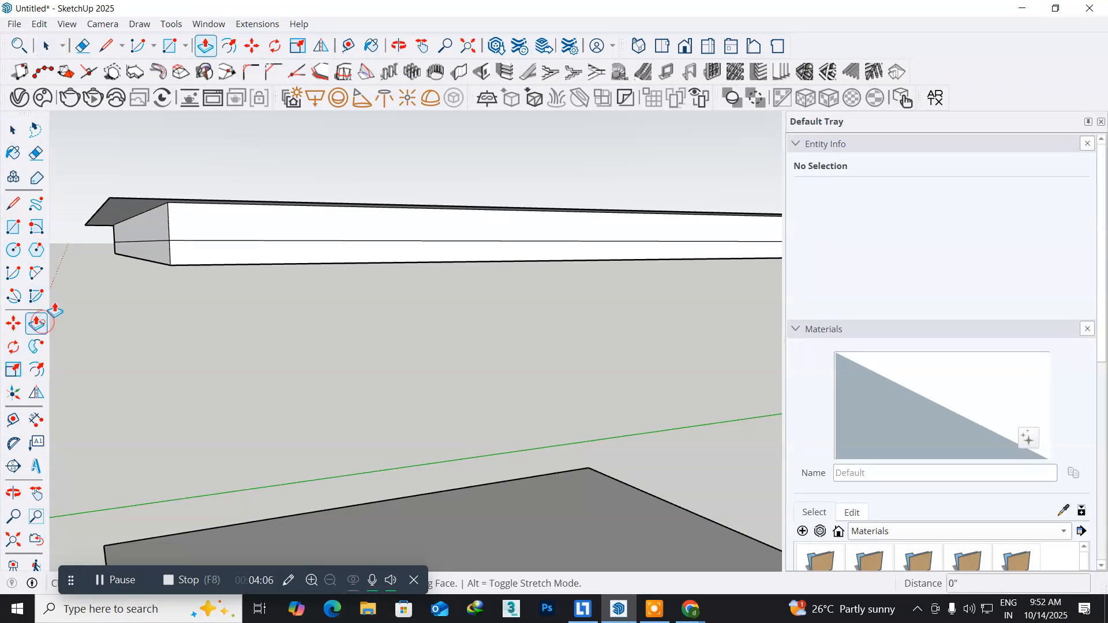
click(152, 251)
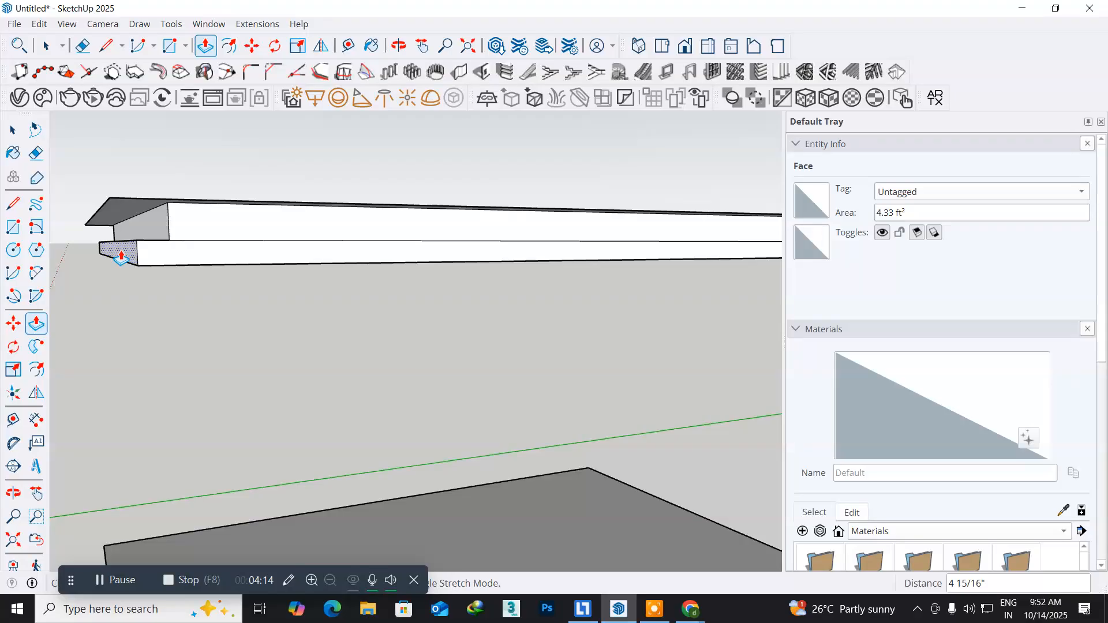
key(Return)
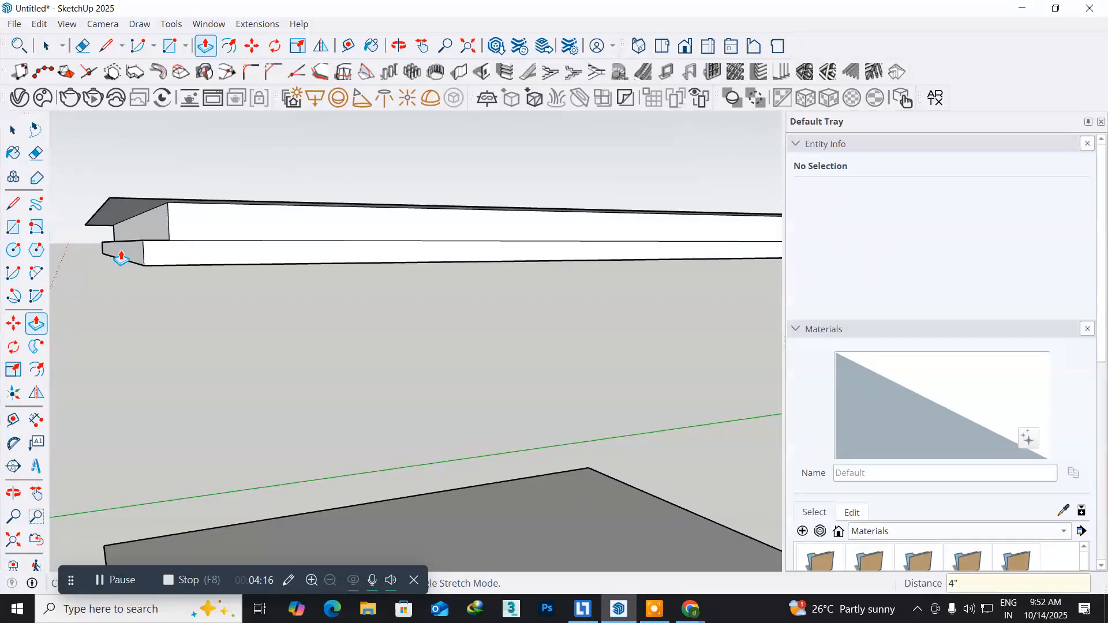
click(165, 252)
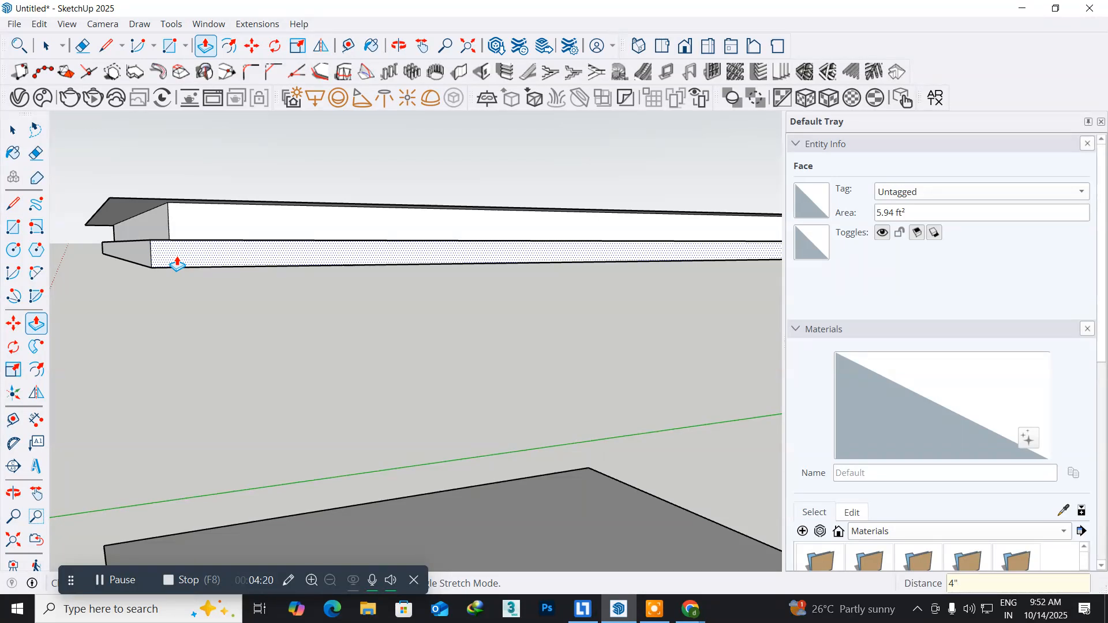
key(Return)
- Extend the two remaining side faces of the lower ceiling tier outward 4" each
middle_drag(97, 300, 618, 323)
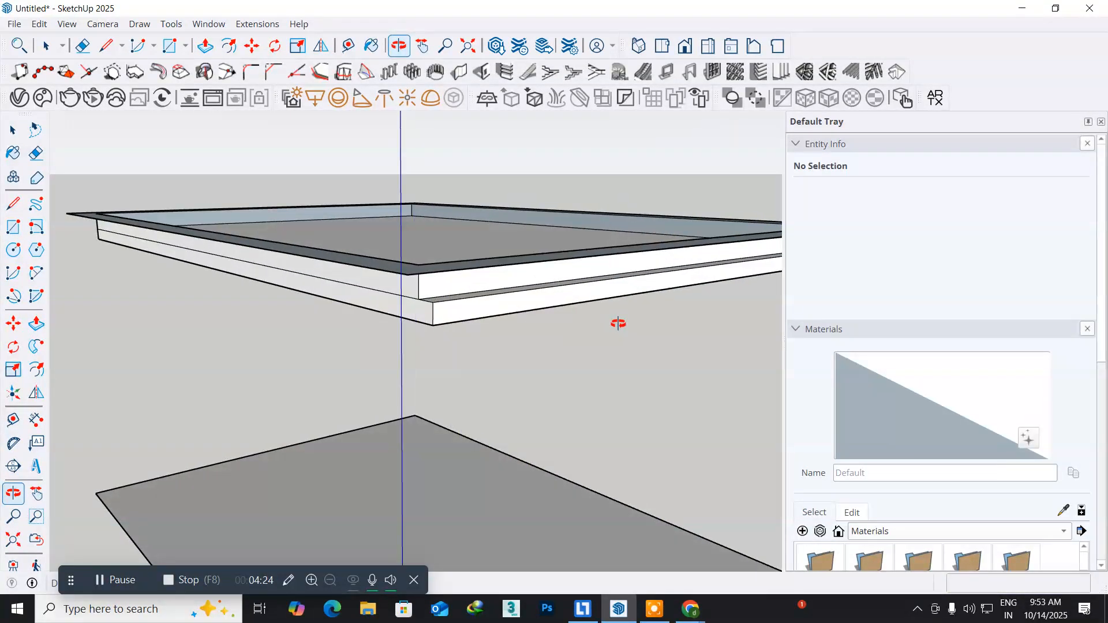
click(399, 308)
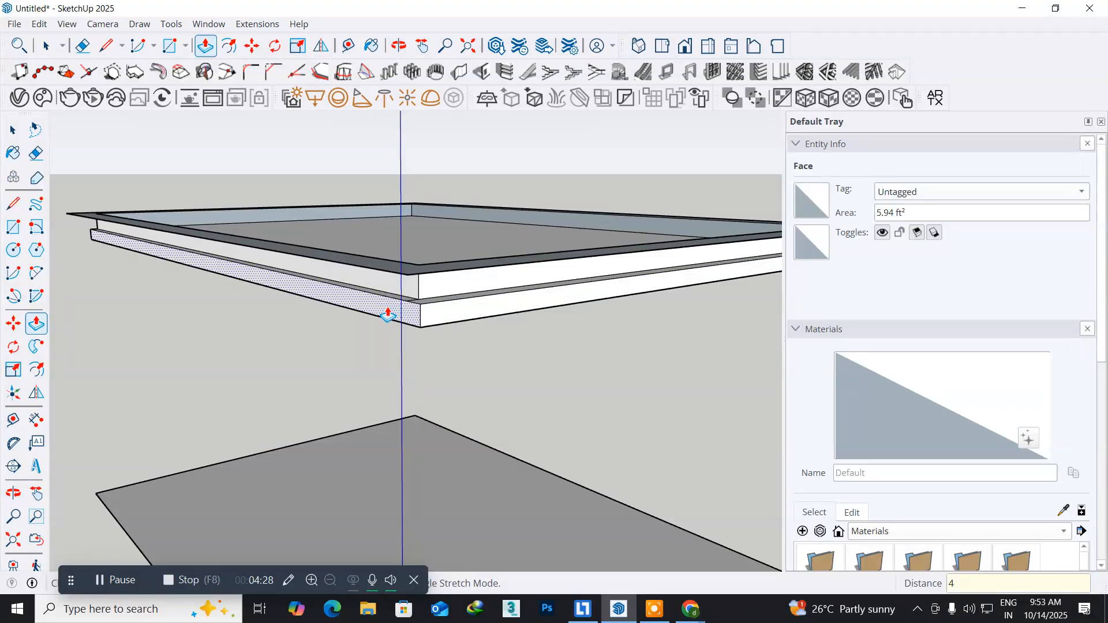
key(Return)
middle_drag(359, 333, 697, 313)
middle_drag(167, 293, 334, 292)
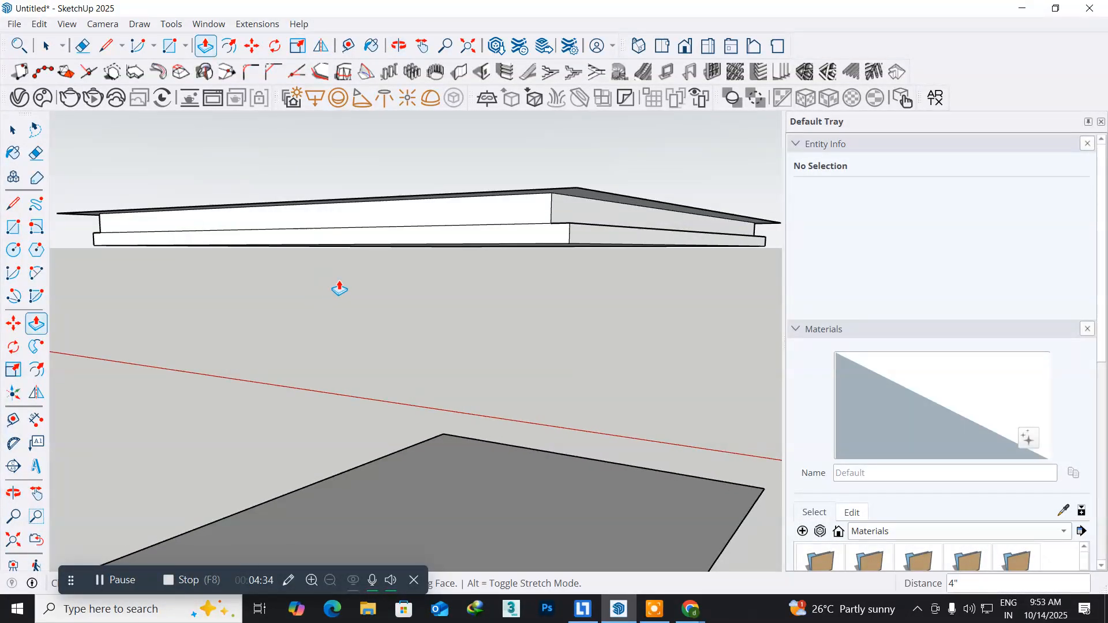
click(374, 242)
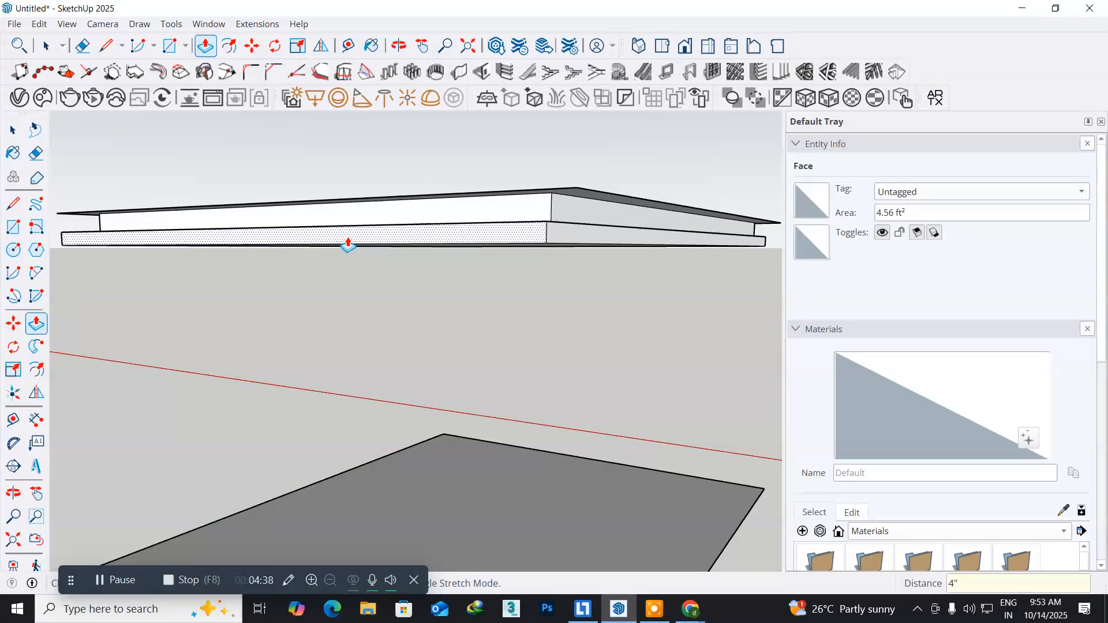
click(347, 243)
- Try offsetting the lower tier's underside outline inward by 1' and undo it
middle_drag(617, 372, 92, 310)
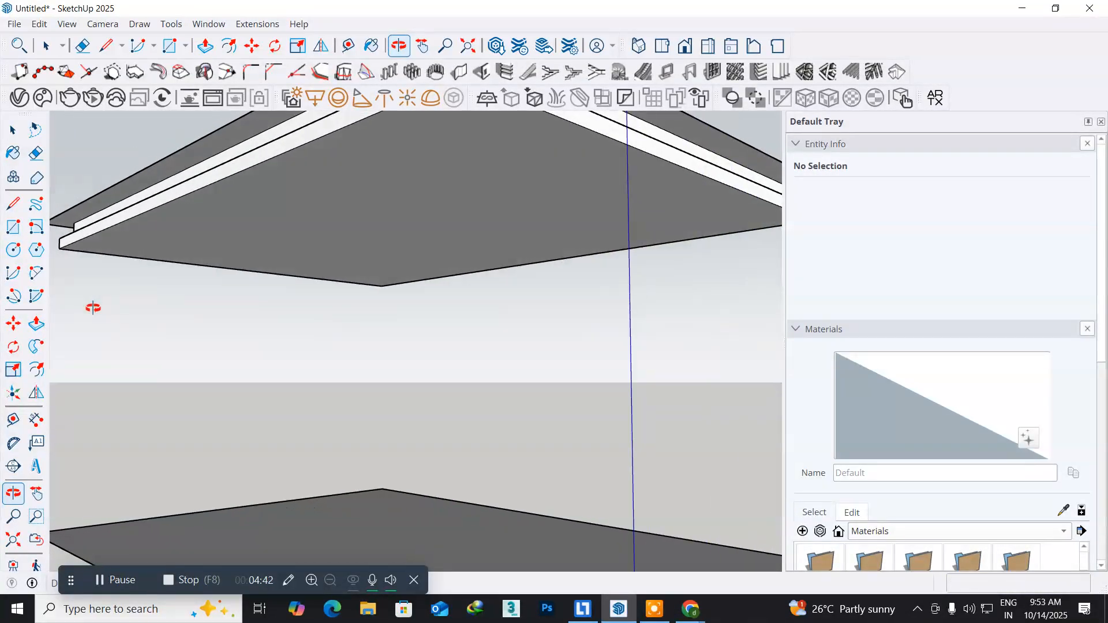
middle_drag(563, 231, 509, 222)
middle_drag(405, 210, 393, 250)
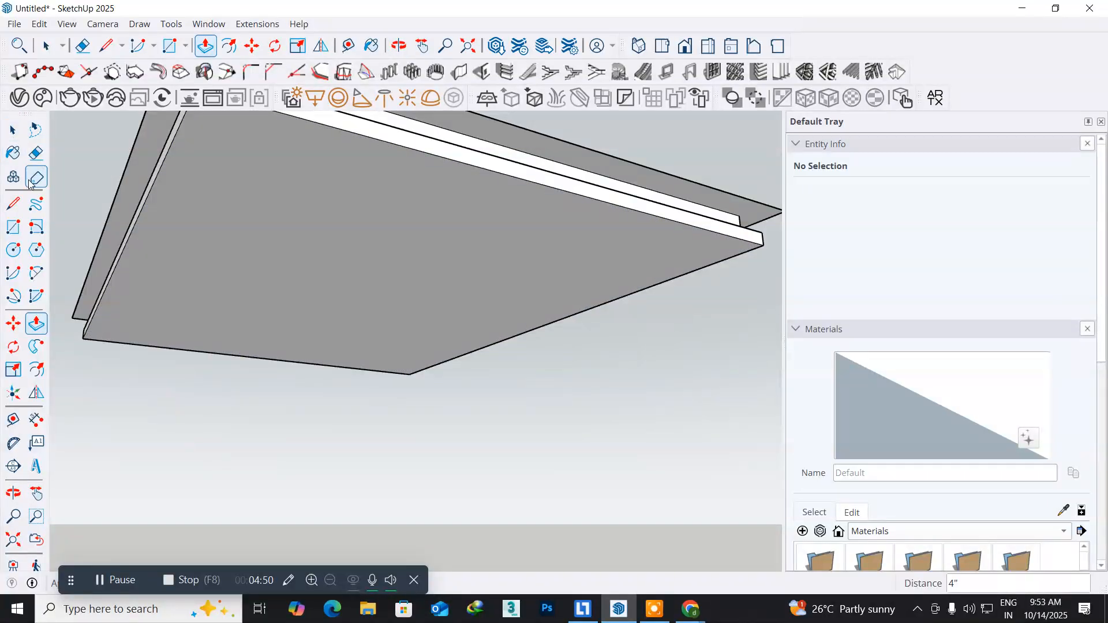
click(42, 373)
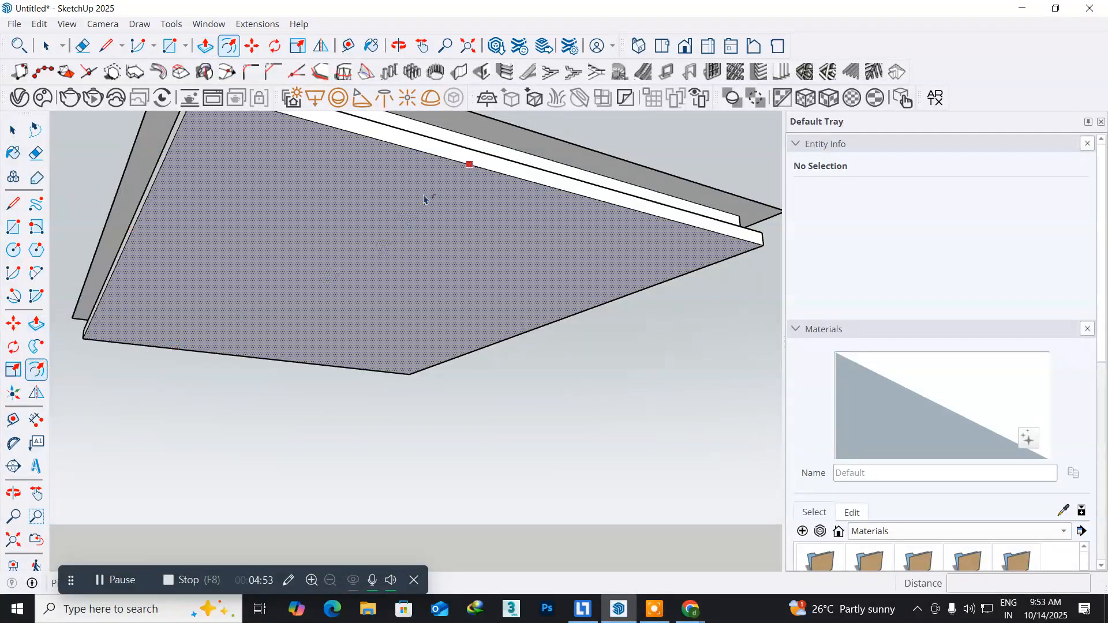
click(415, 153)
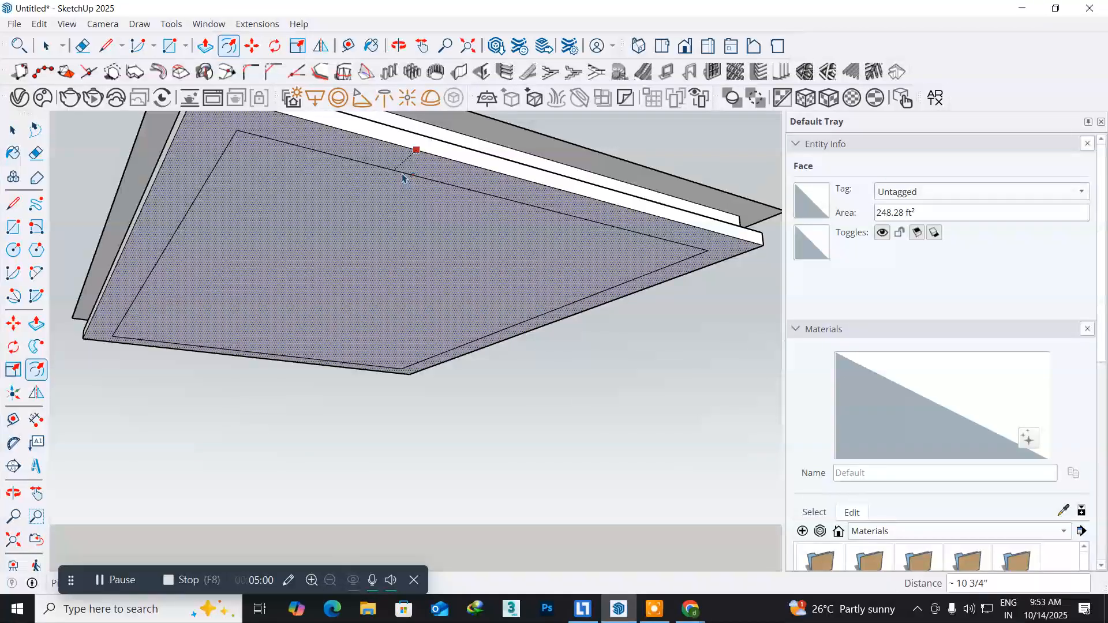
click(402, 178)
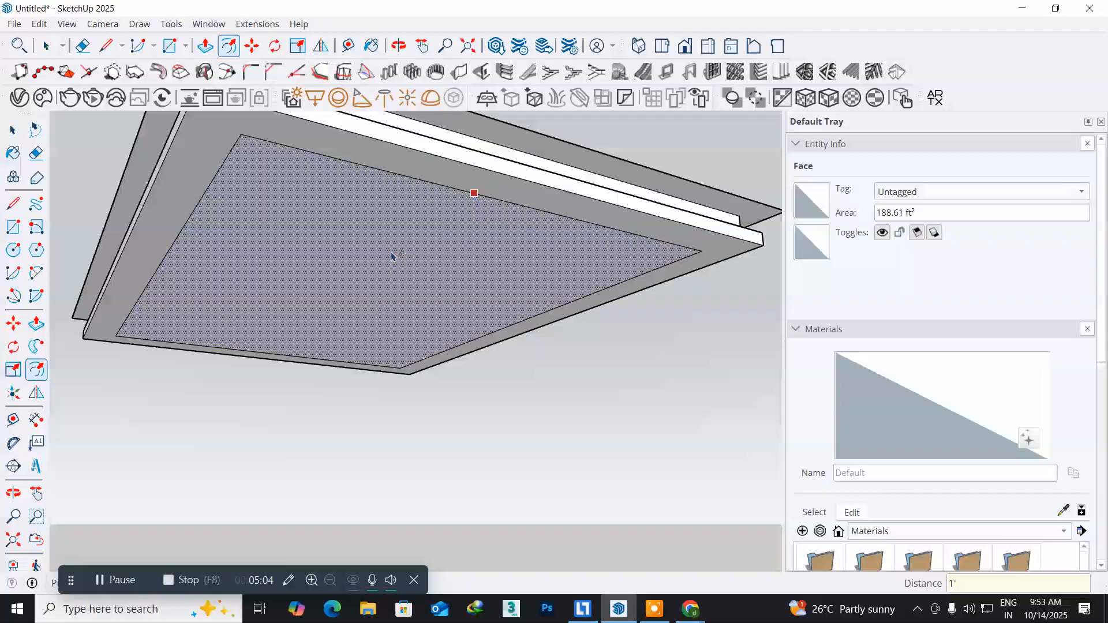
key(ctrl+z)
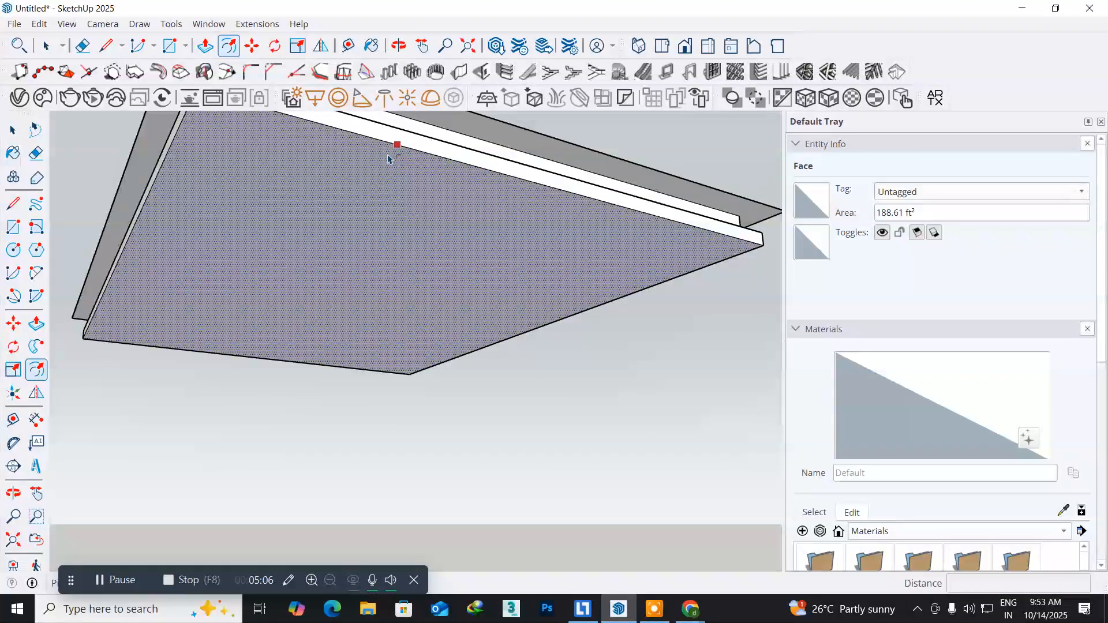
- Offset the outline of the lower tier's underside inward by 1'6"
click(389, 158)
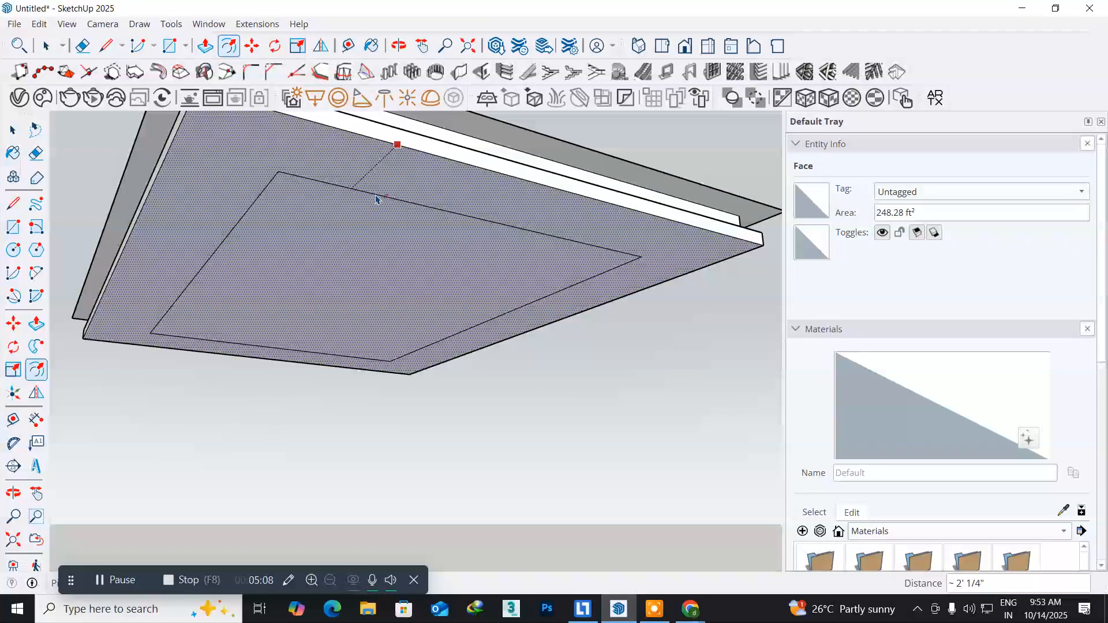
text(1'6)
key(Return)
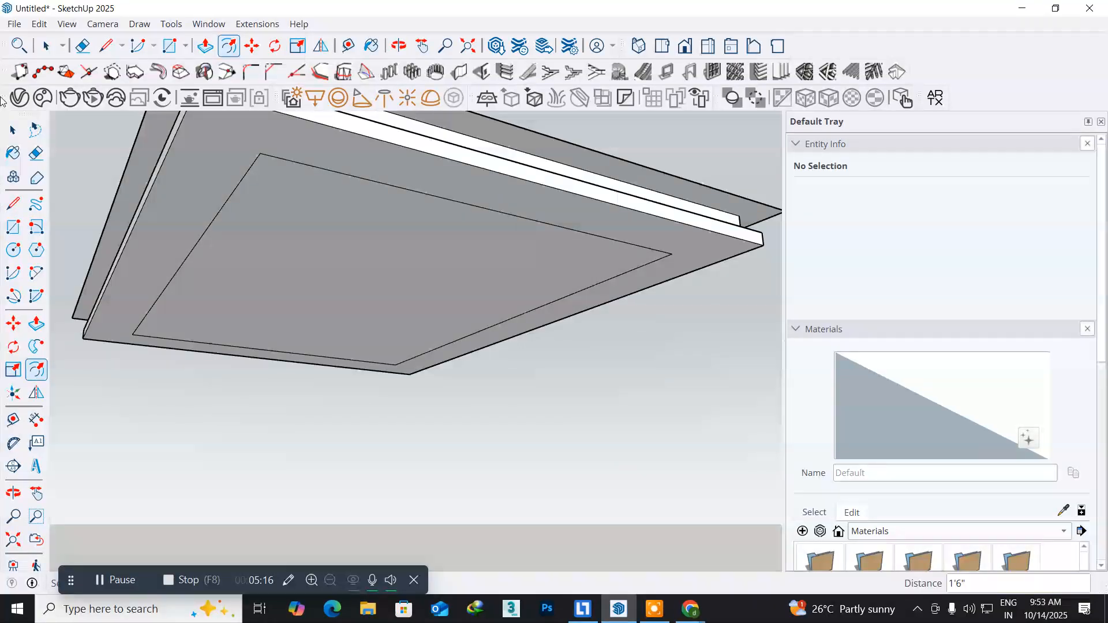
- Push the inner face of the lower tier's underside upward 4" to open the center of the ceiling
click(37, 323)
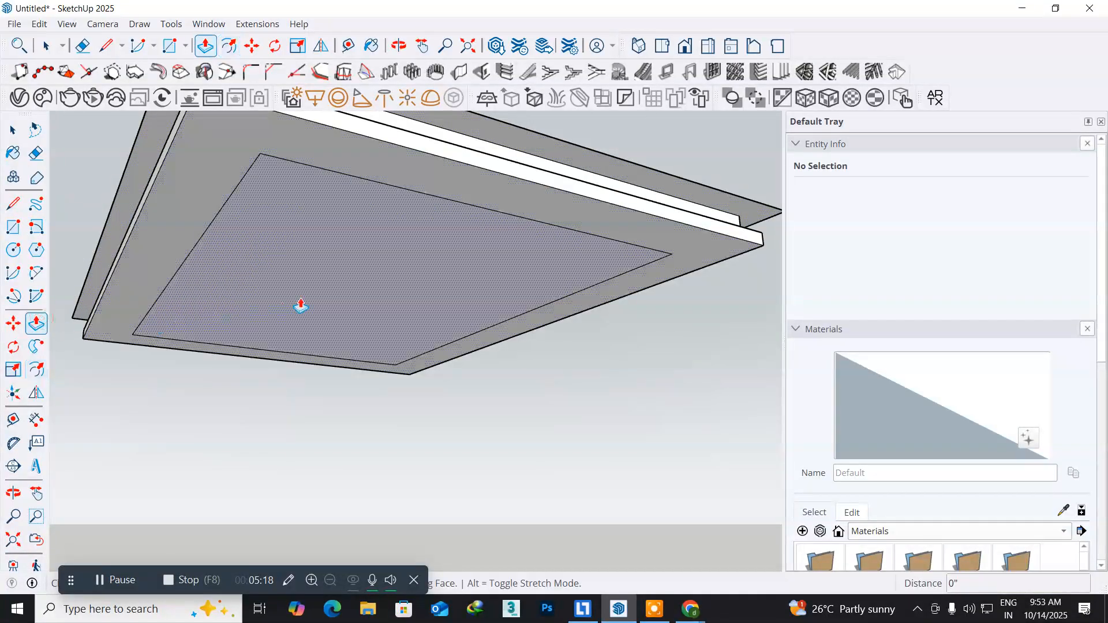
click(343, 296)
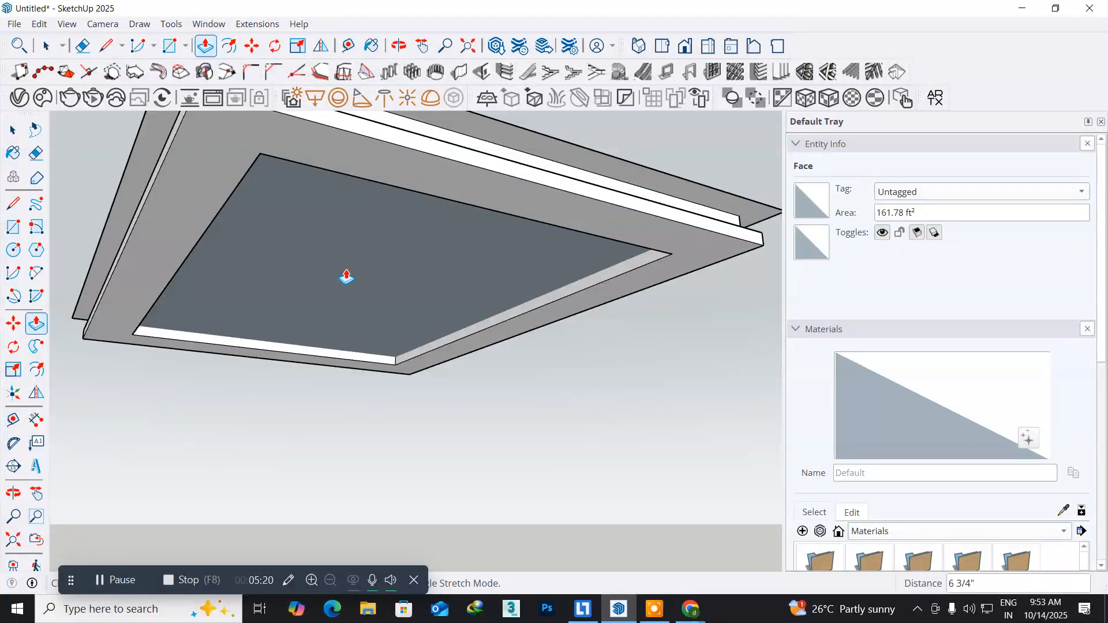
click(353, 252)
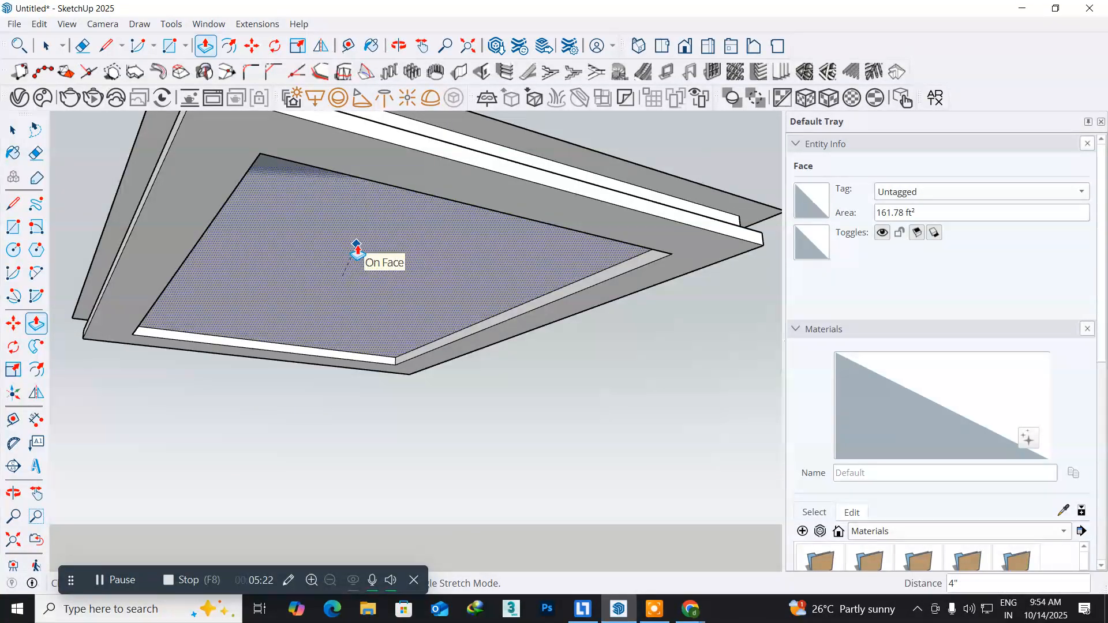
double_click(356, 250)
- Draw a rectangle between opposite inner corners of the ceiling's upper rim to close the opening with a face
middle_drag(395, 236, 256, 423)
scroll(272, 372, down, 2)
middle_drag(220, 349, 305, 378)
scroll(183, 350, up, 2)
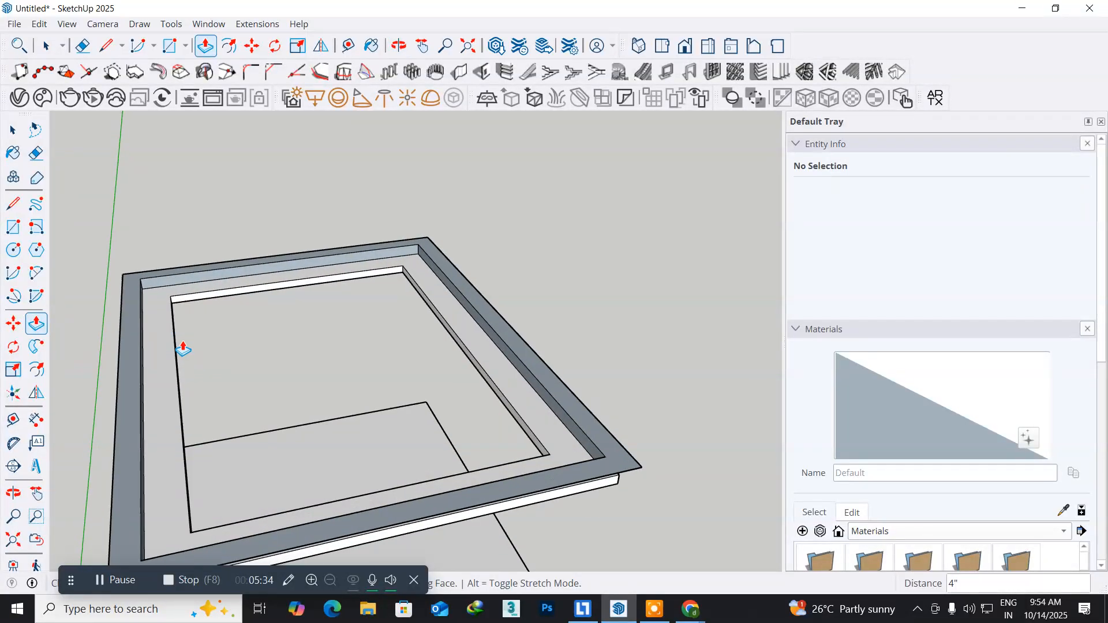
scroll(183, 349, up, 1)
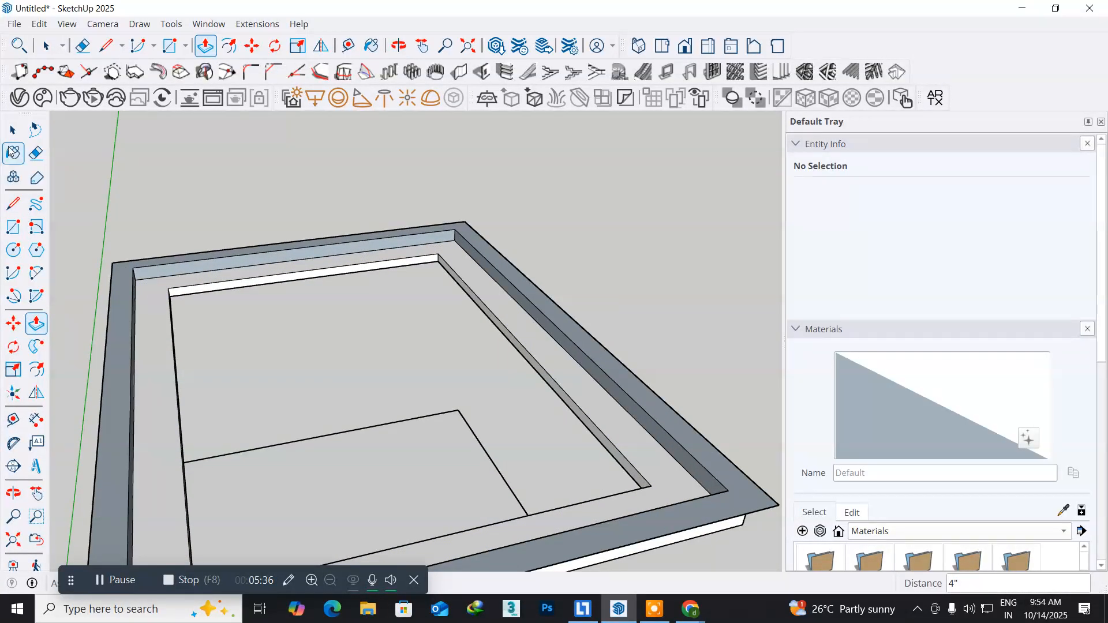
click(13, 227)
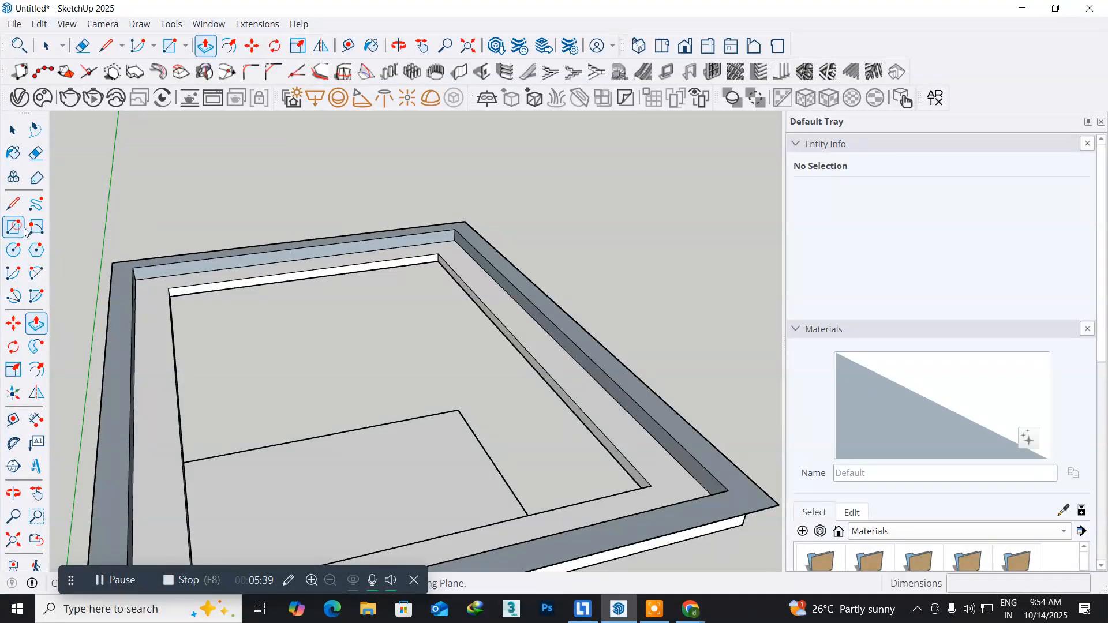
click(133, 267)
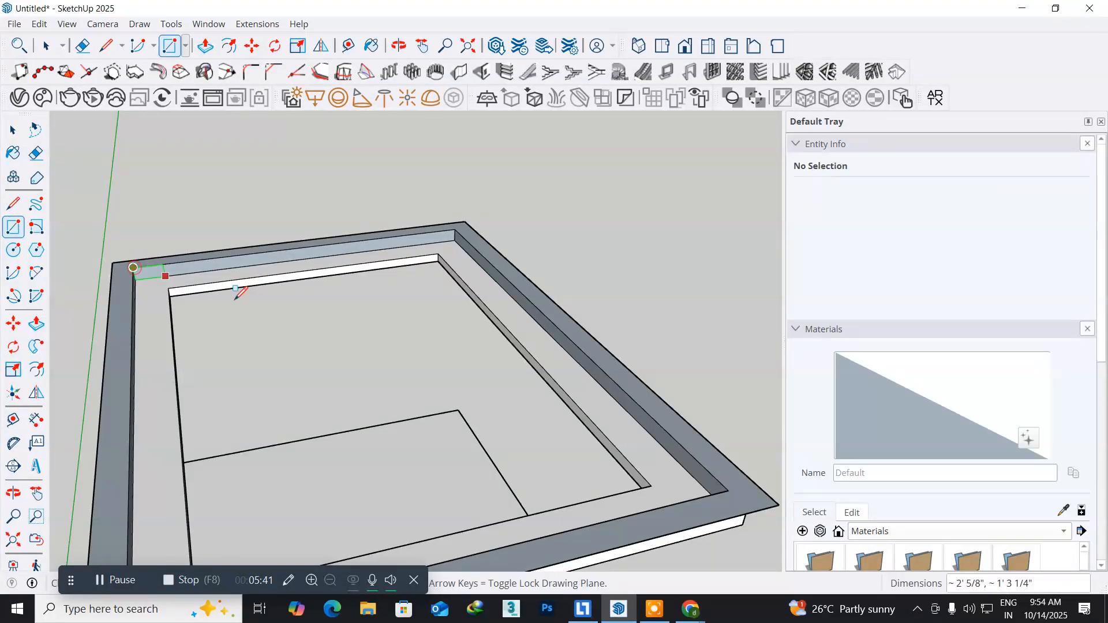
click(729, 489)
- Examine the ceiling recess from below and outside, selecting an upper tier side face to check how it meets the overhanging ledge
middle_drag(427, 398, 348, 188)
middle_drag(359, 347, 288, 358)
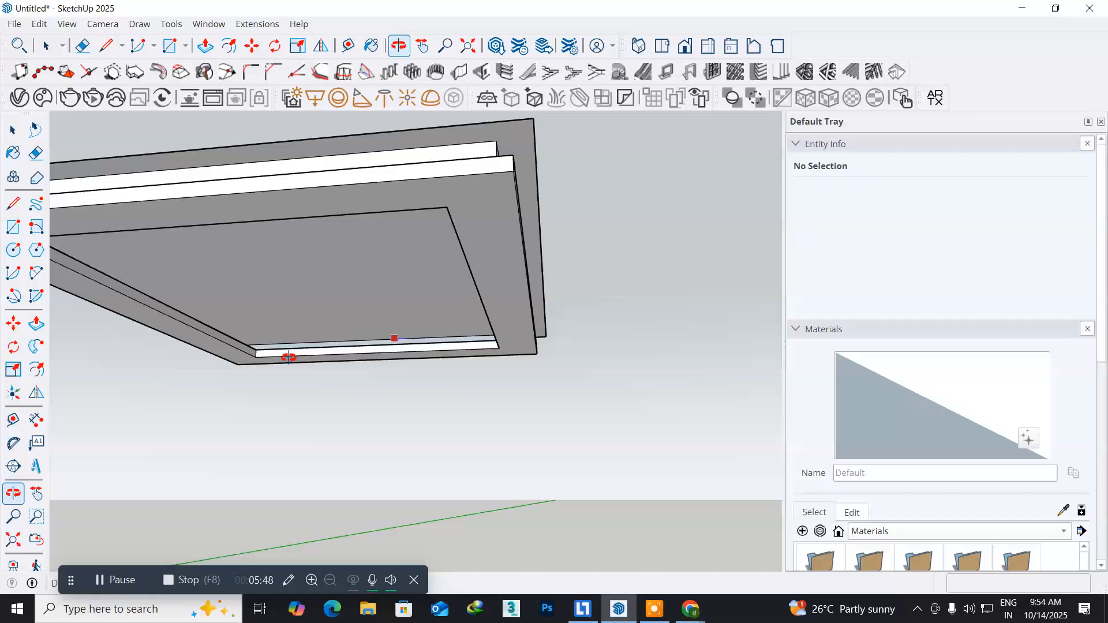
middle_drag(349, 376, 251, 373)
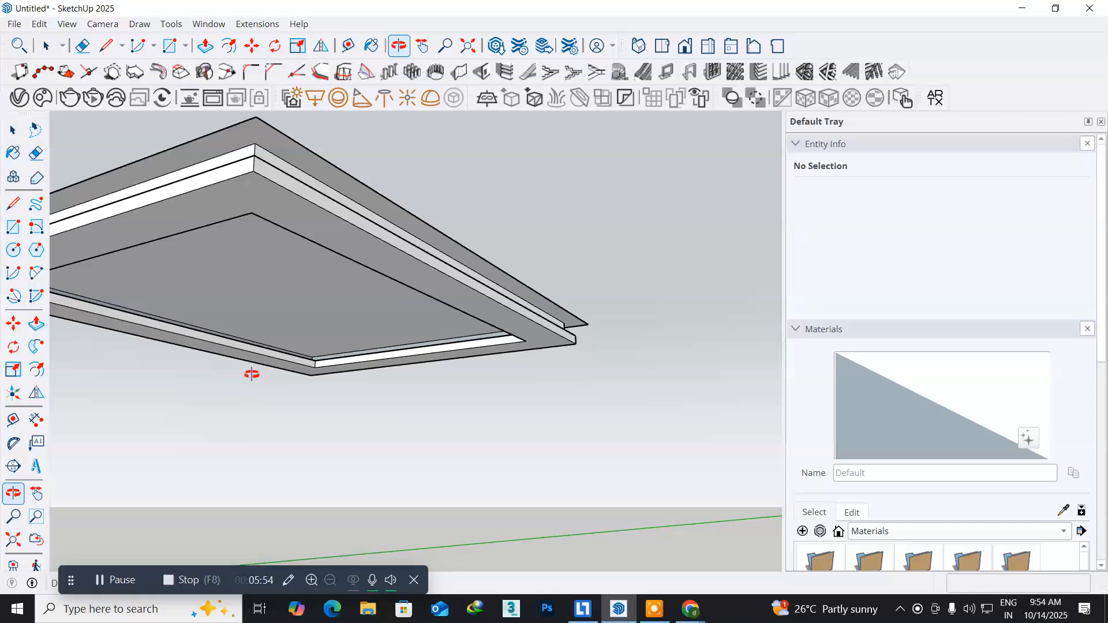
key(r)
scroll(251, 370, up, 3)
middle_drag(310, 338, 304, 314)
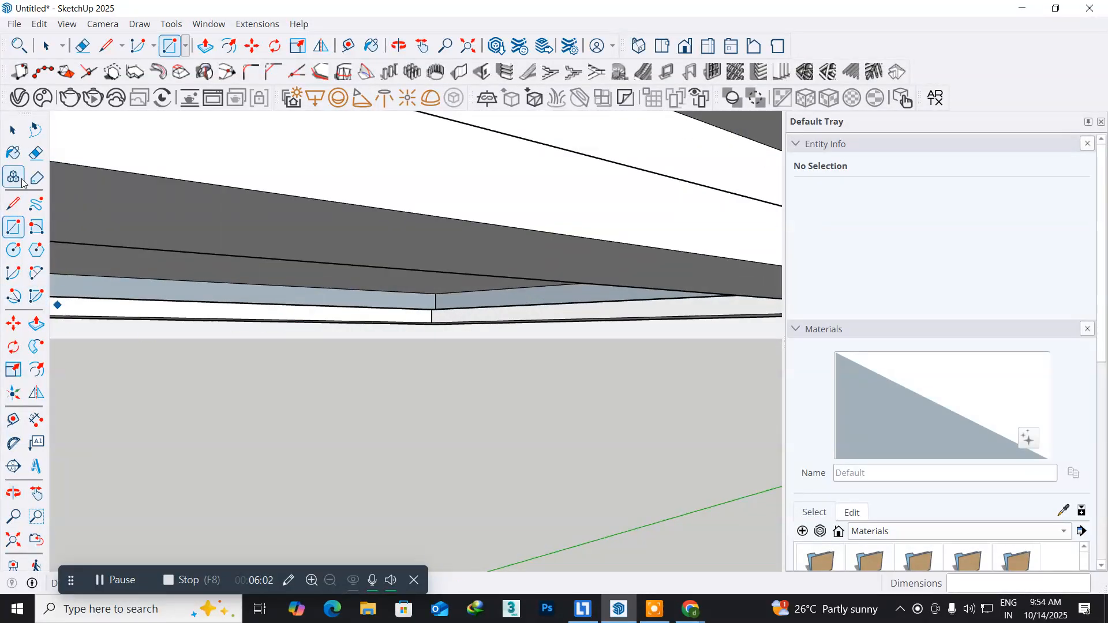
click(12, 130)
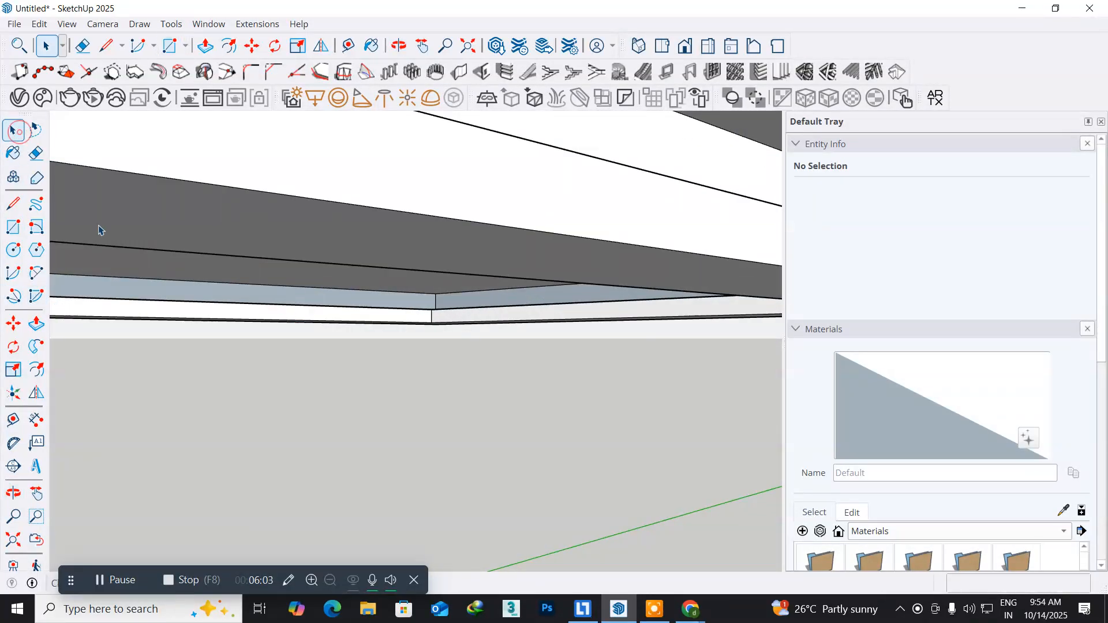
click(203, 297)
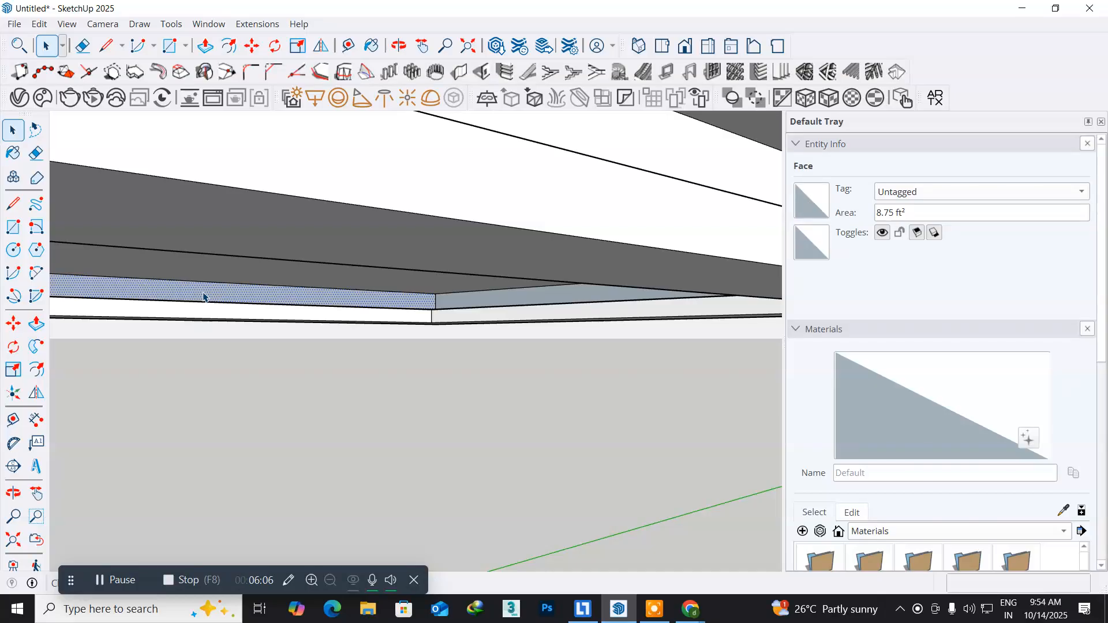
middle_drag(177, 331, 526, 328)
middle_drag(652, 361, 455, 338)
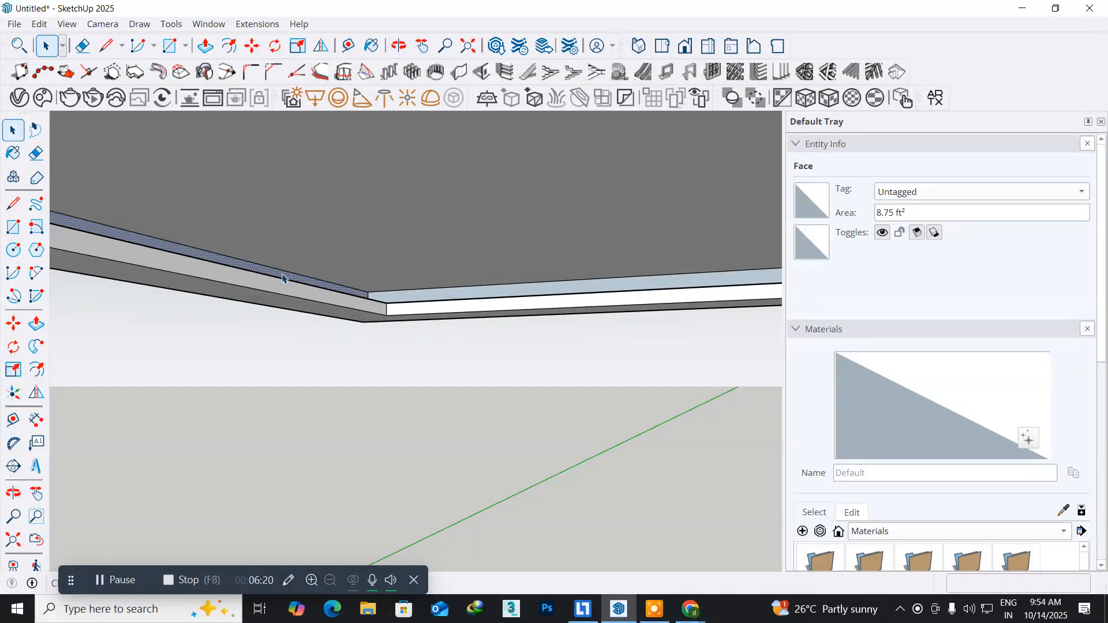
middle_drag(281, 279, 258, 292)
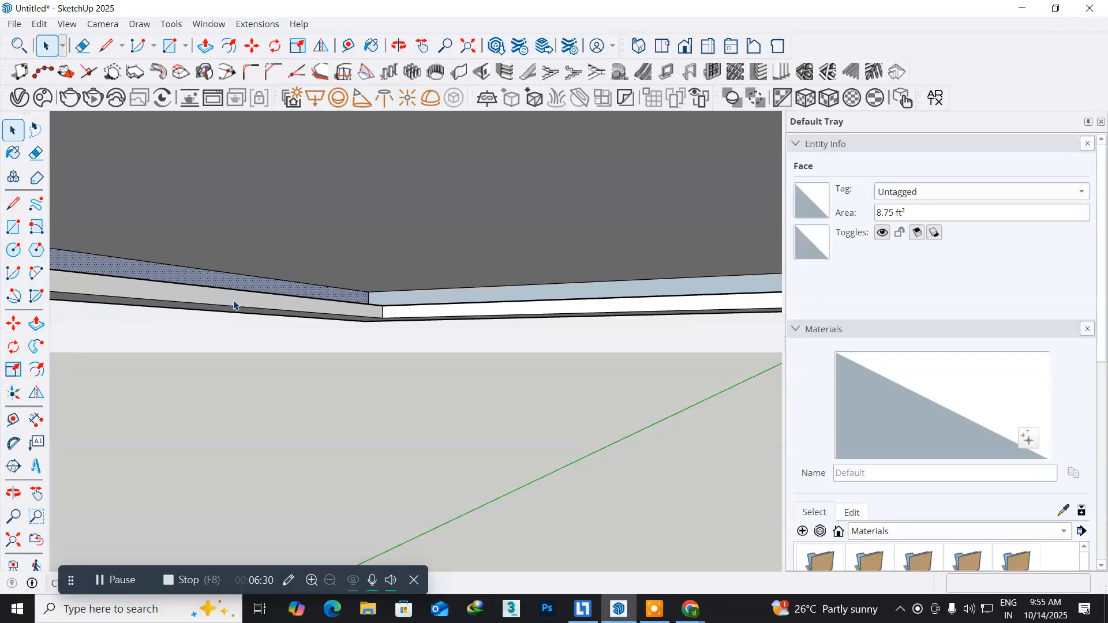
middle_drag(233, 299, 453, 325)
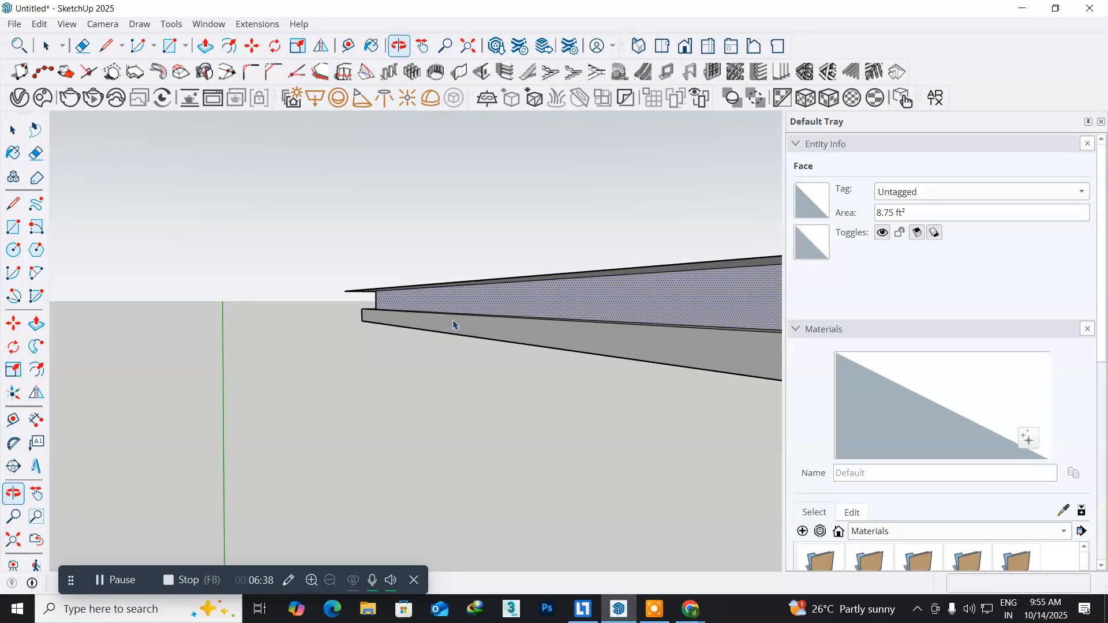
middle_drag(549, 331, 270, 282)
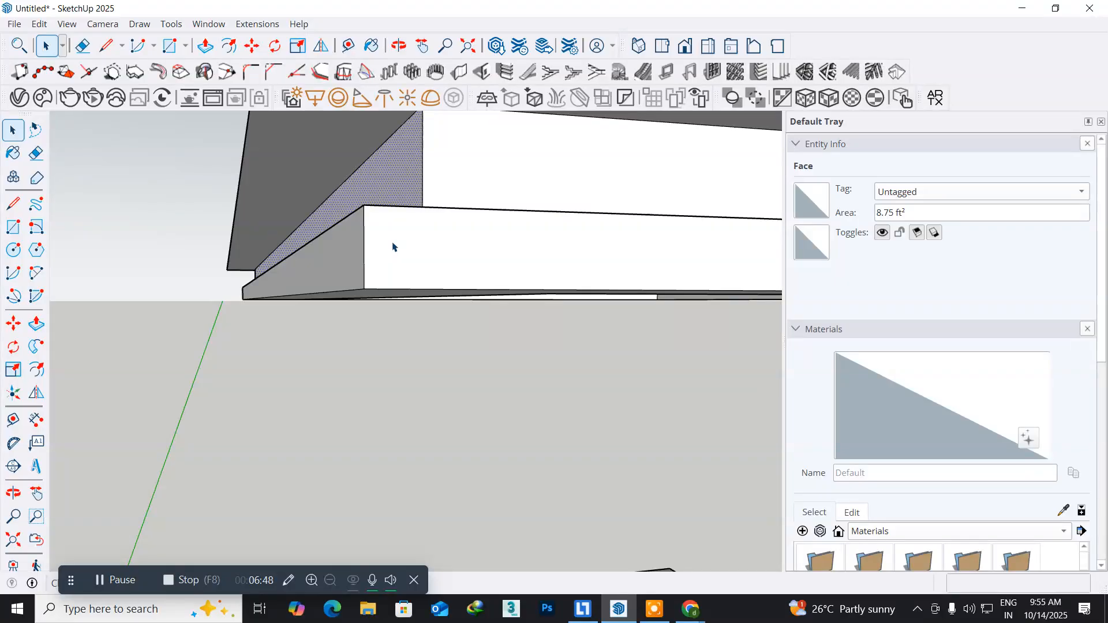
middle_drag(369, 243, 338, 319)
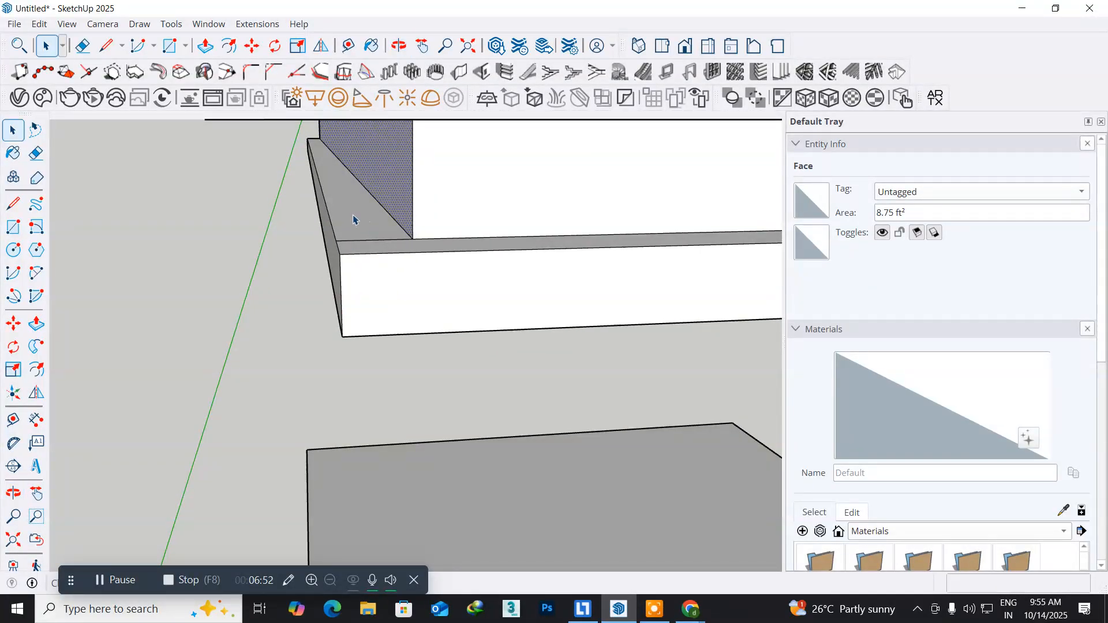
- Group the selected upper tier side face with its bounding edges and convert the group to a V-Ray mesh light
mouse_move(230, 252)
middle_down()
mouse_move(304, 254)
mouse_move(242, 247)
middle_up()
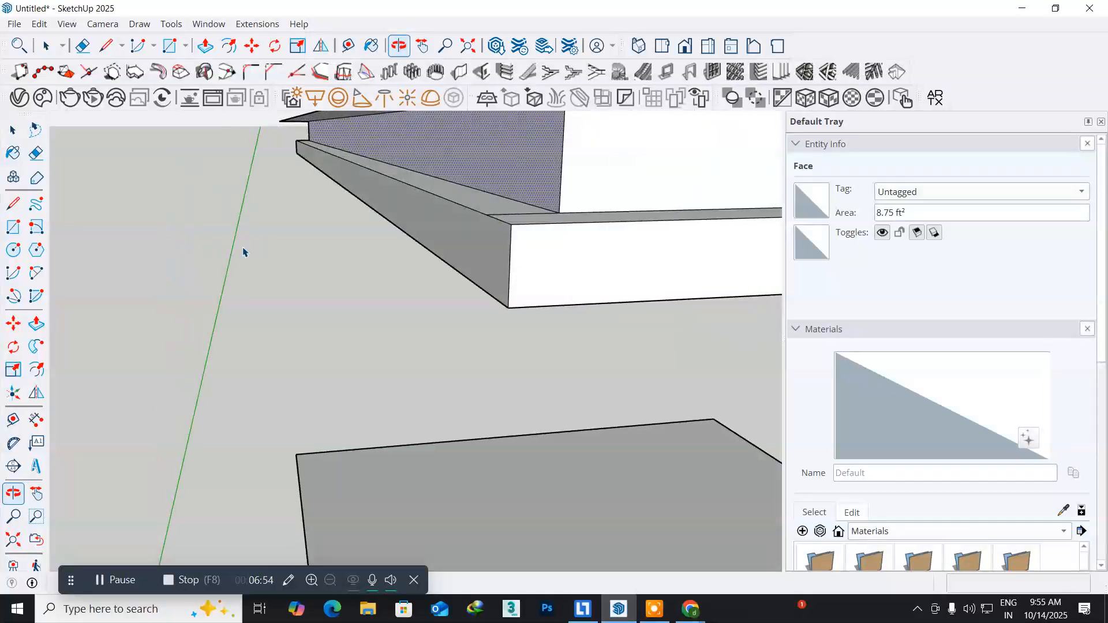
double_click(474, 164)
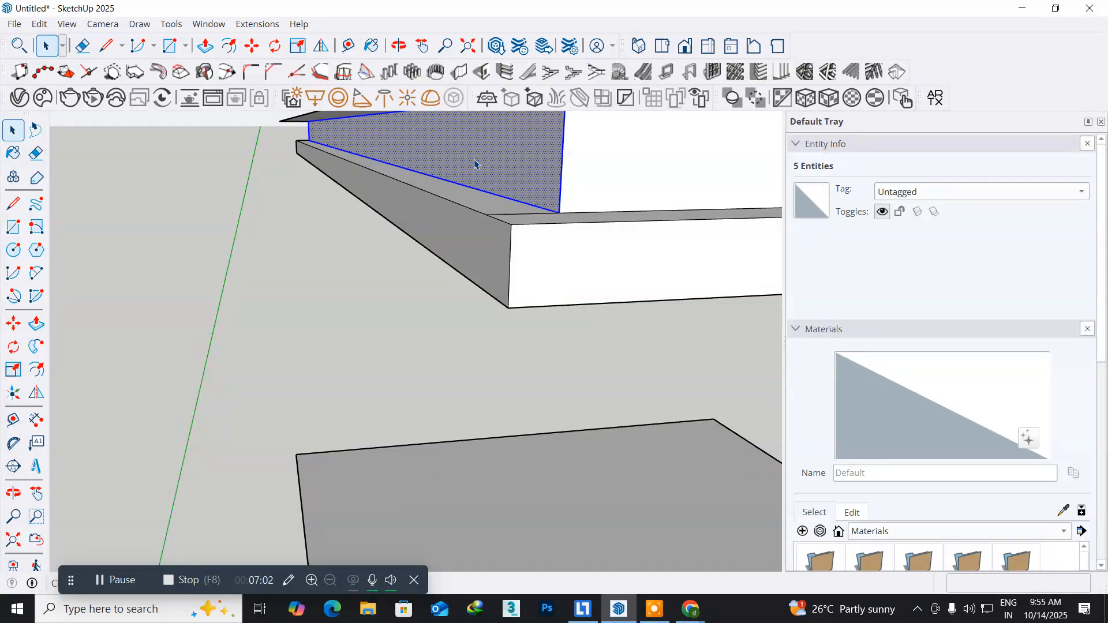
right_click(474, 164)
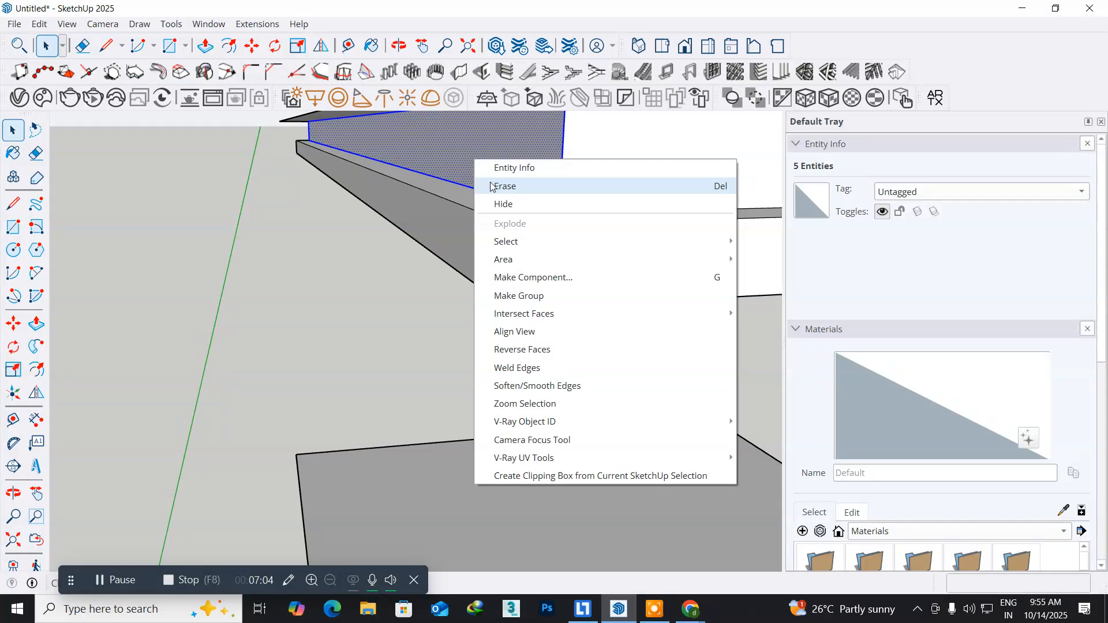
click(536, 296)
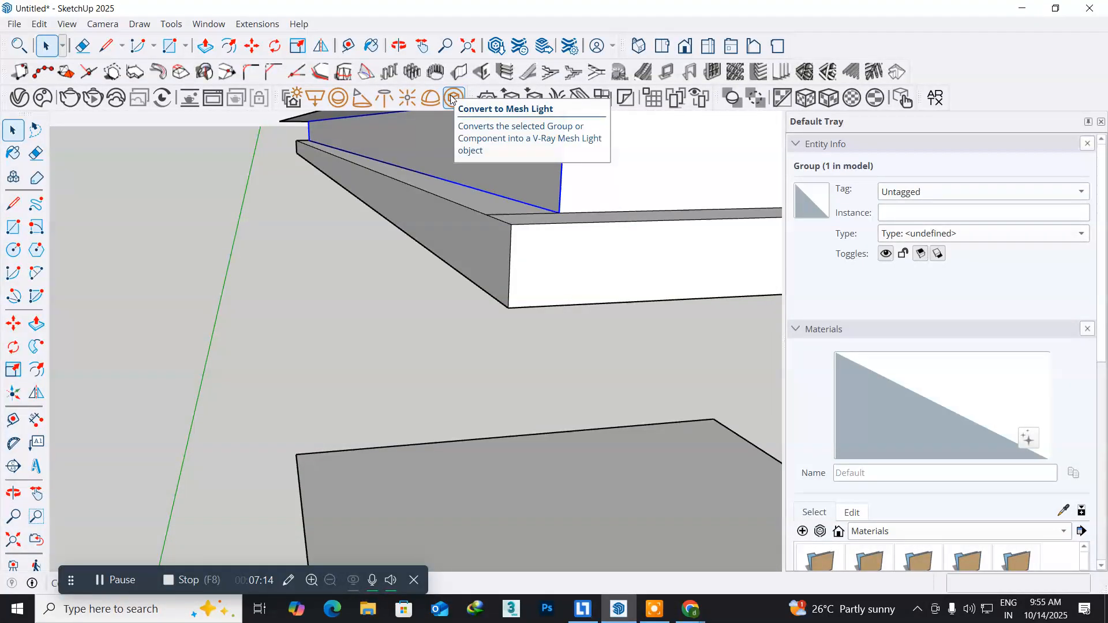
click(454, 98)
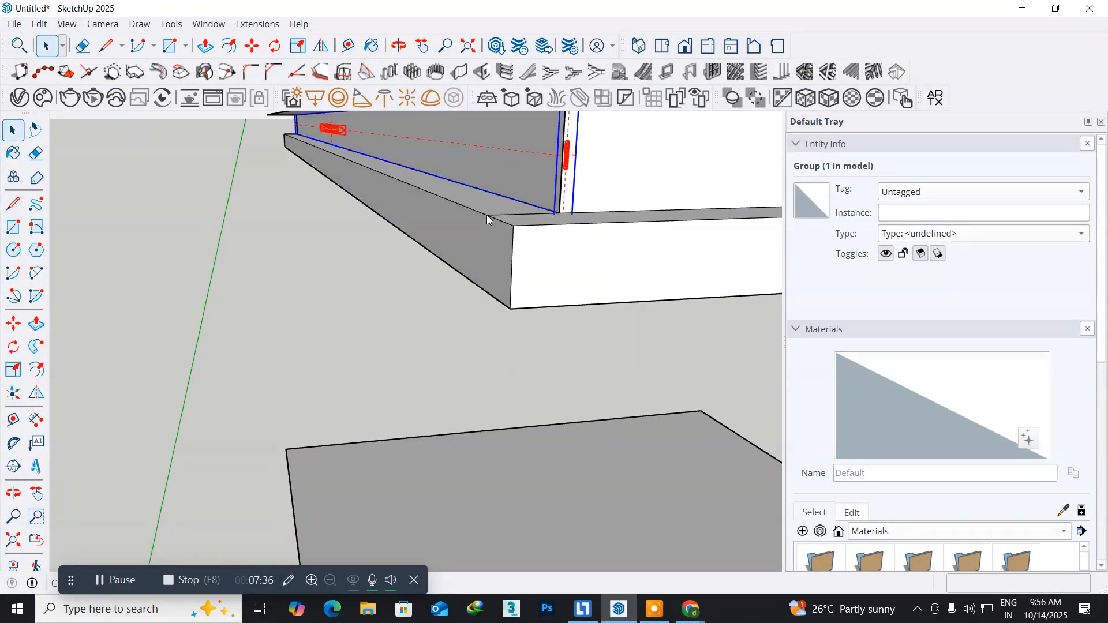
- Group the upper tier side face adjoining the first mesh light with its edges and convert it to a V-Ray mesh light
middle_drag(468, 217, 392, 181)
scroll(530, 203, down, 3)
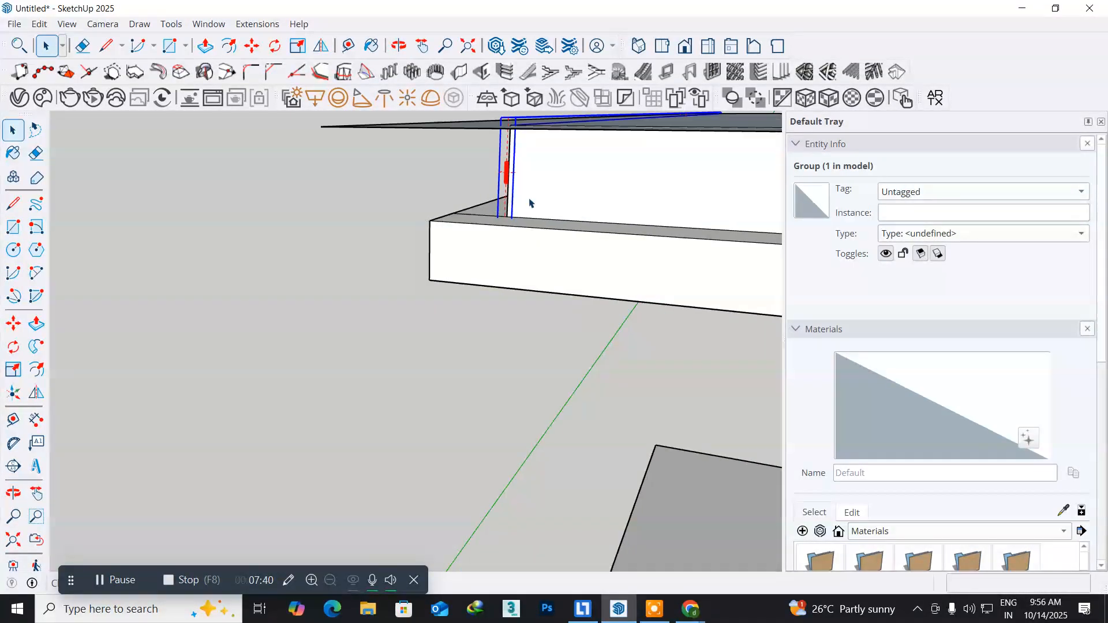
middle_drag(730, 228, 391, 206)
scroll(415, 217, down, 4)
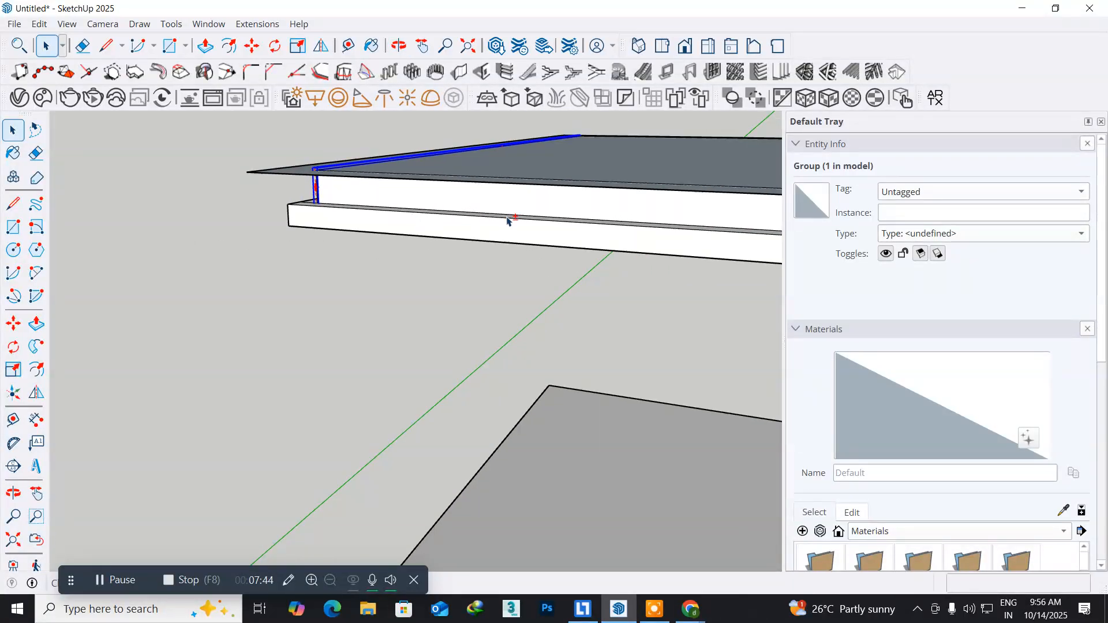
shift+middle_drag(508, 217, 345, 172)
scroll(383, 207, down, 2)
scroll(440, 235, down, 3)
middle_drag(469, 234, 375, 208)
double_click(416, 184)
double_click(417, 184)
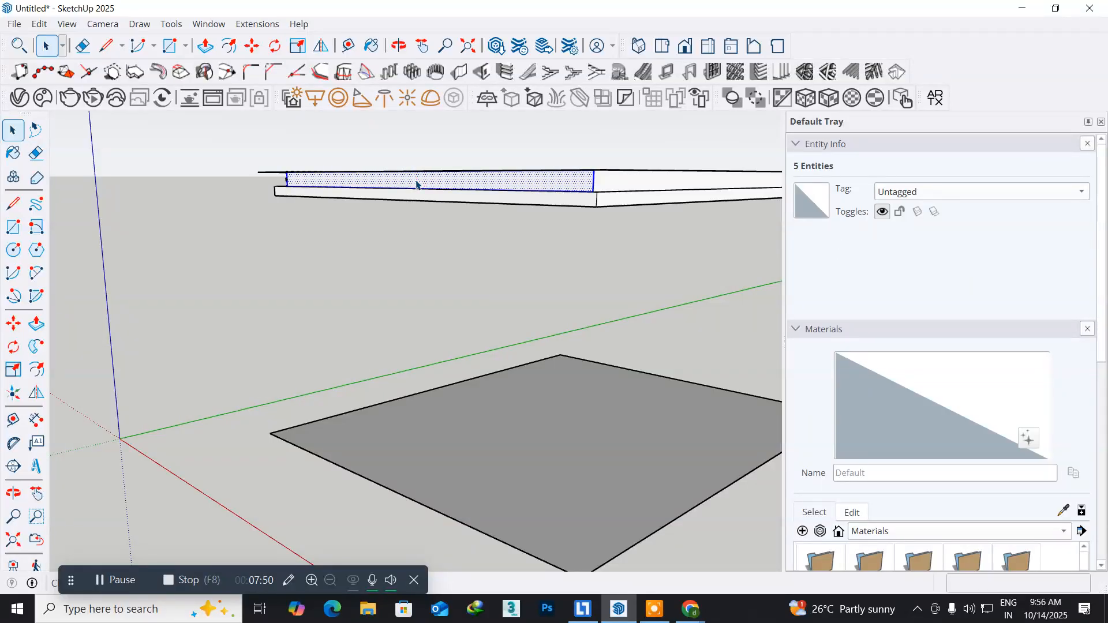
right_click(416, 184)
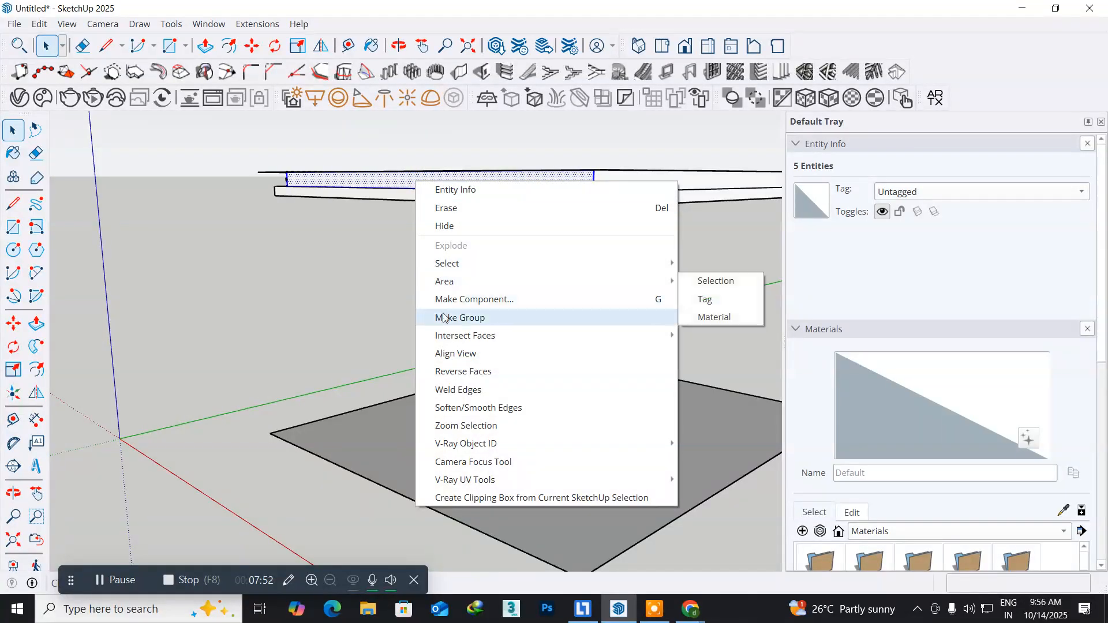
click(440, 317)
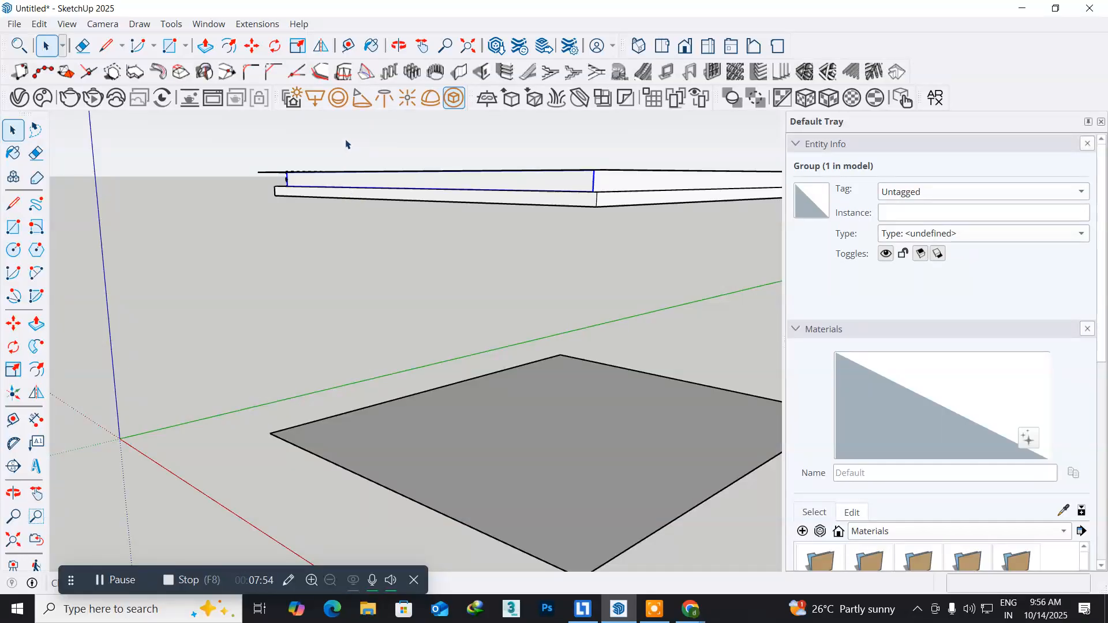
click(453, 99)
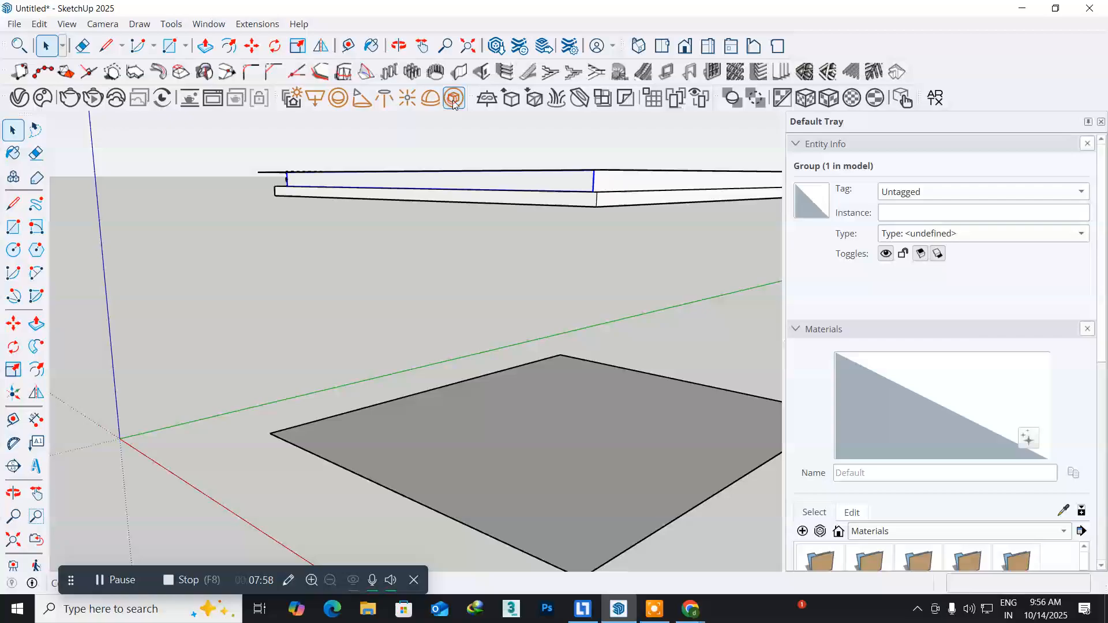
- Group the upper tier side face opposite the first mesh light with its edges and convert it to a V-Ray mesh light
middle_drag(586, 276, 359, 272)
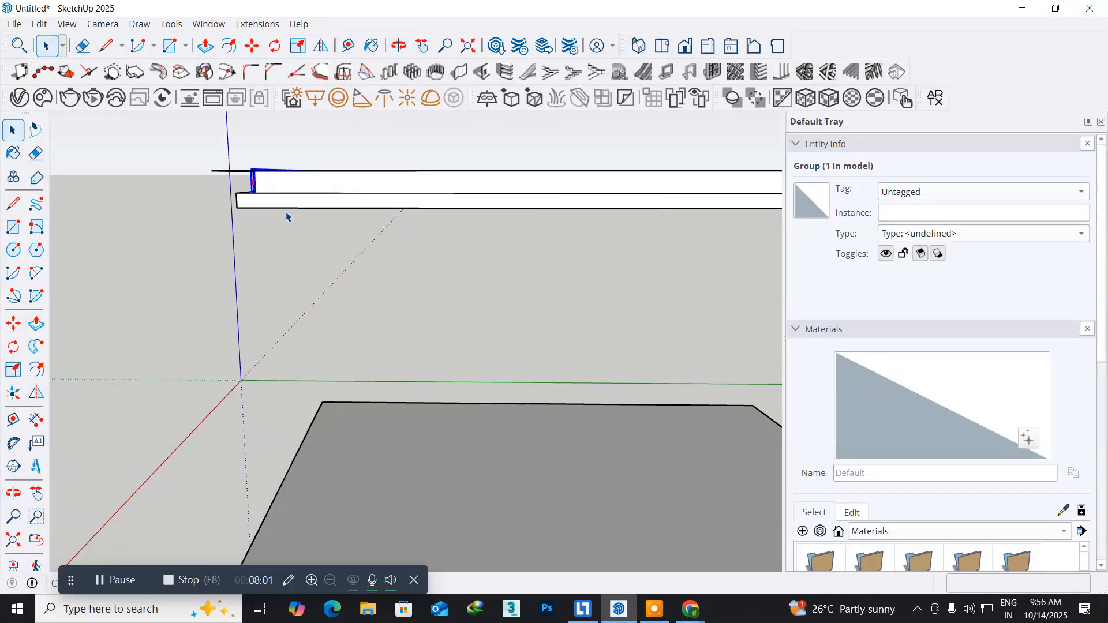
double_click(319, 191)
double_click(319, 192)
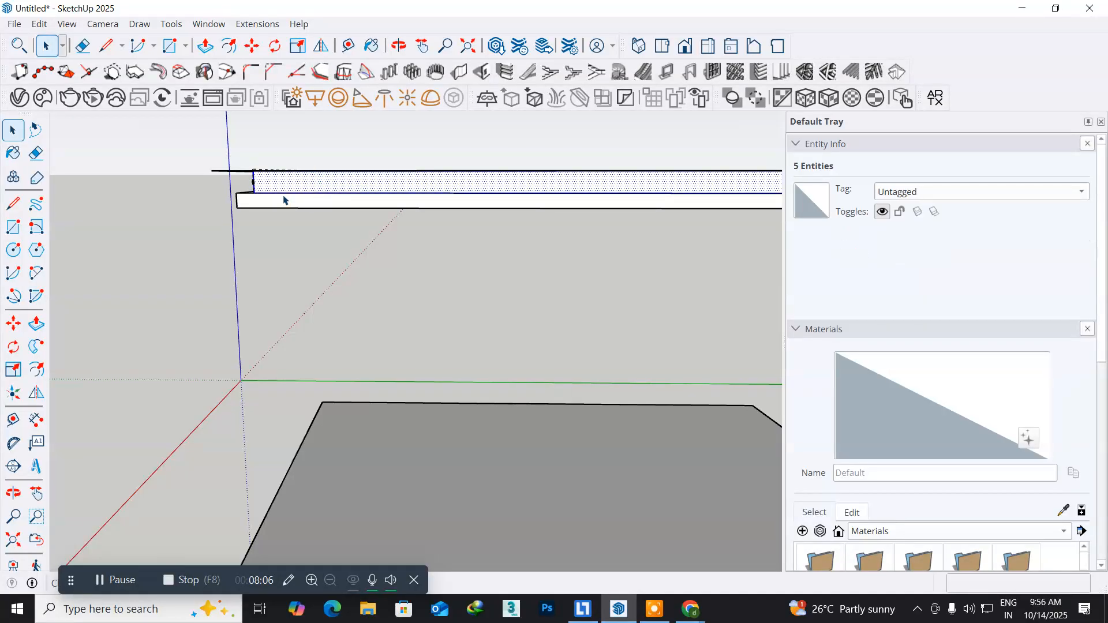
key(Escape)
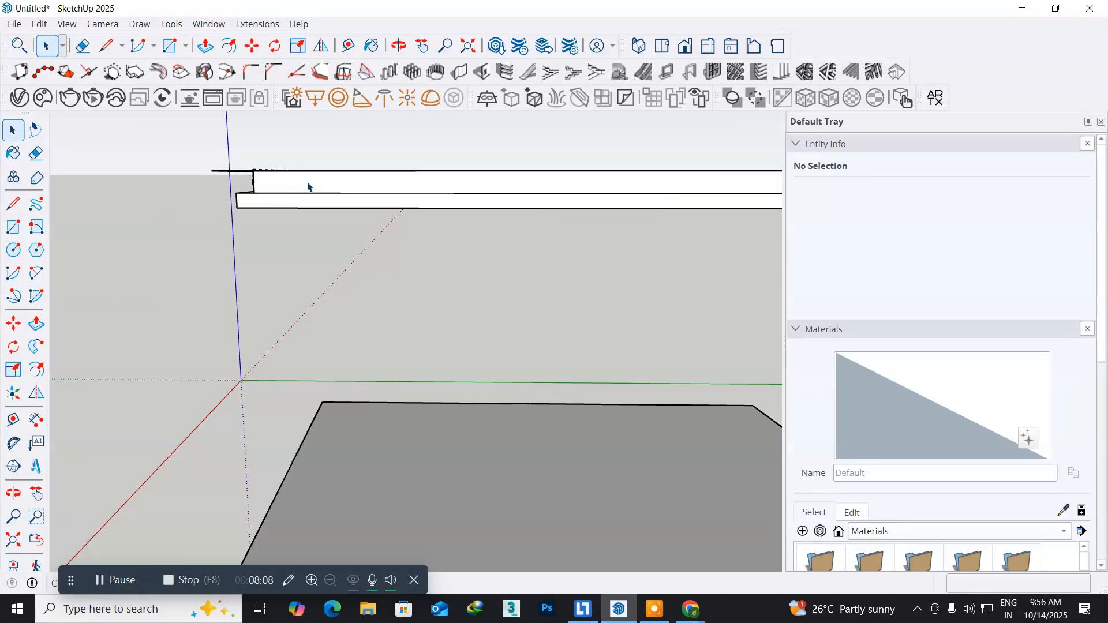
triple_click(308, 182)
click(183, 218)
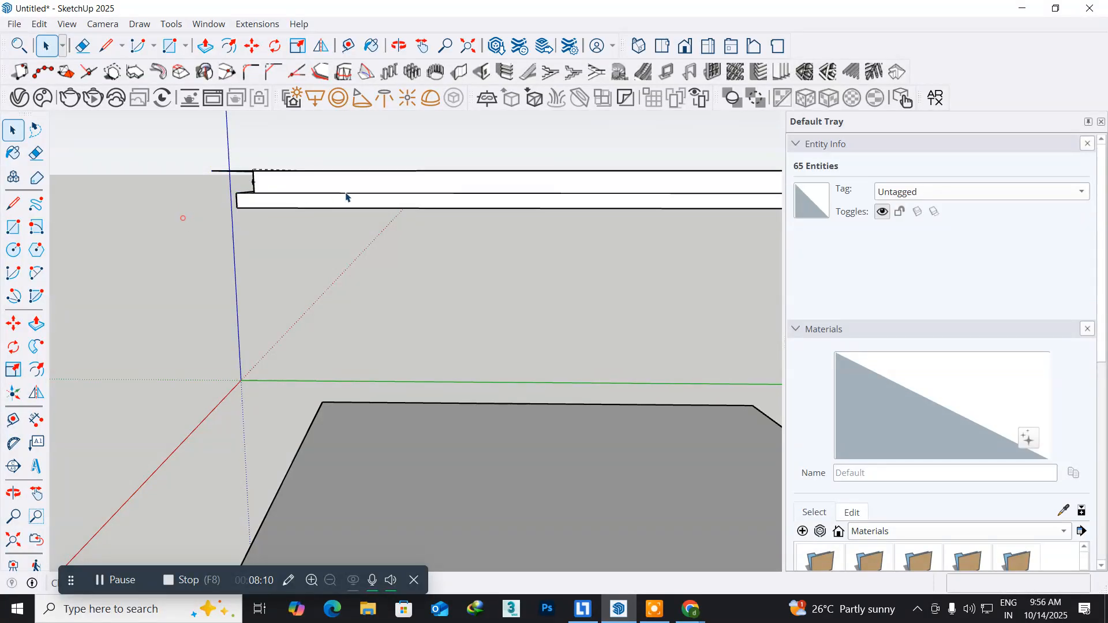
double_click(362, 183)
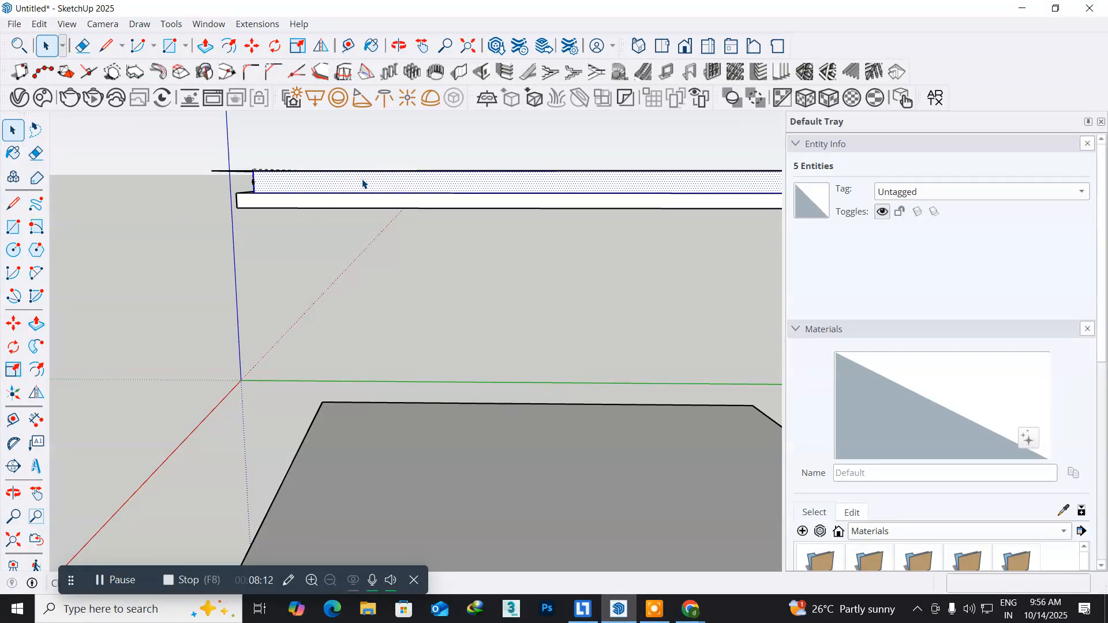
middle_drag(364, 202, 474, 218)
right_click(494, 203)
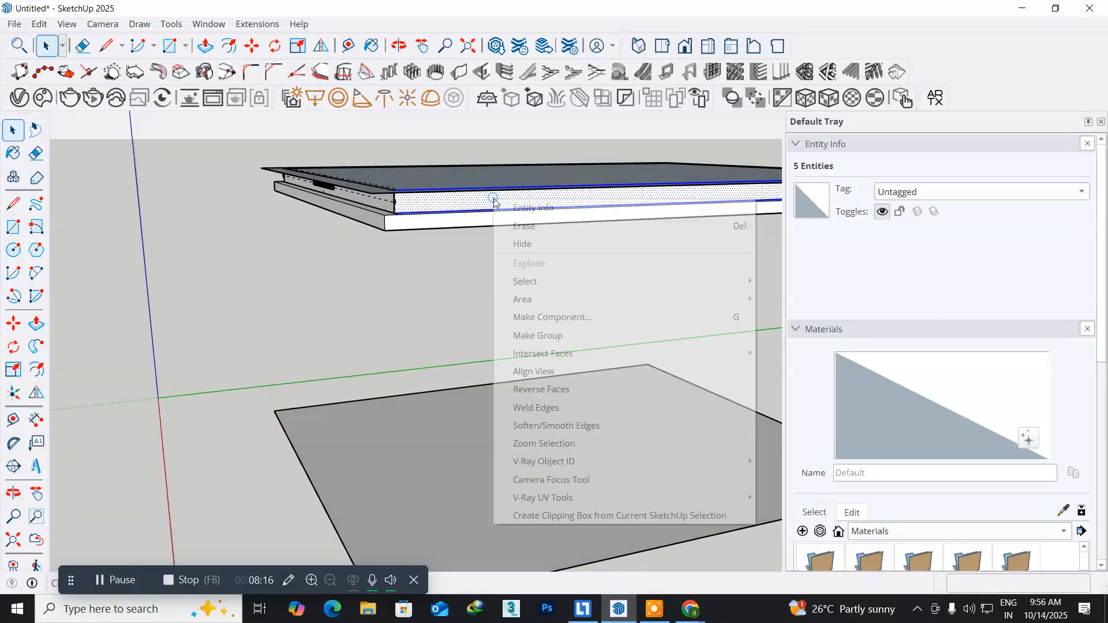
click(536, 336)
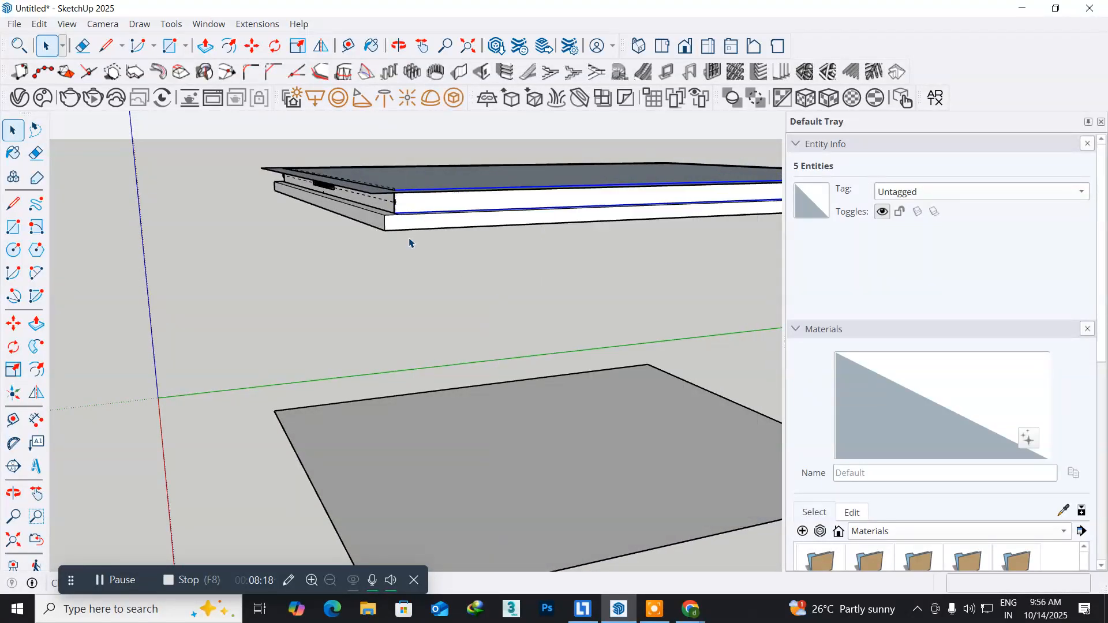
click(454, 98)
- Group the last remaining upper tier side face with its edges and convert it to a V-Ray mesh light
key(o)
drag(638, 312, 173, 312)
key(space)
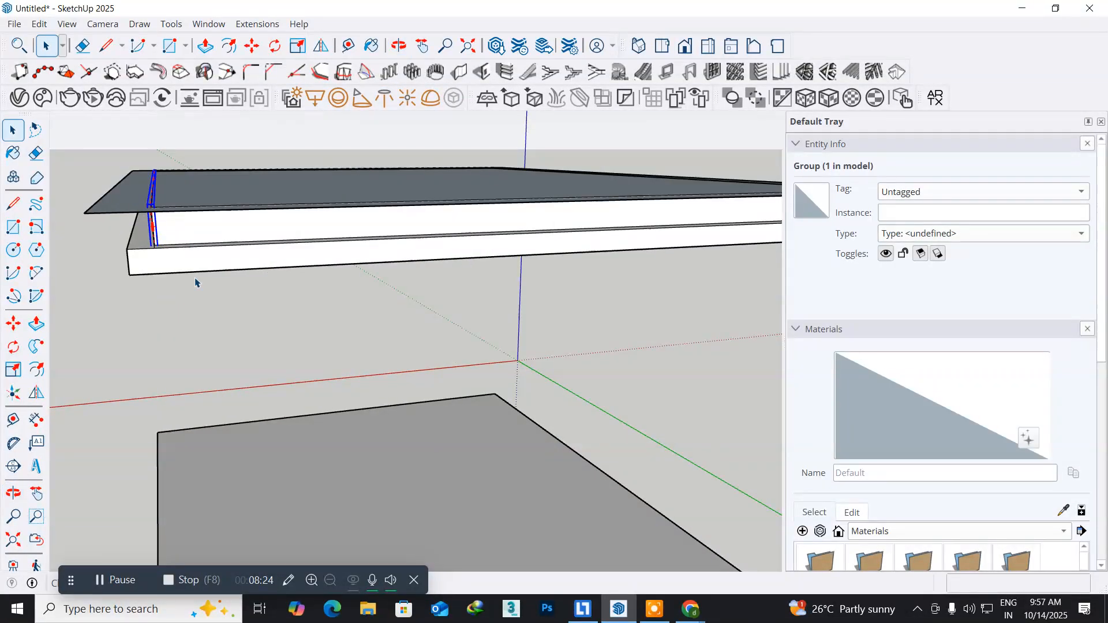
double_click(284, 224)
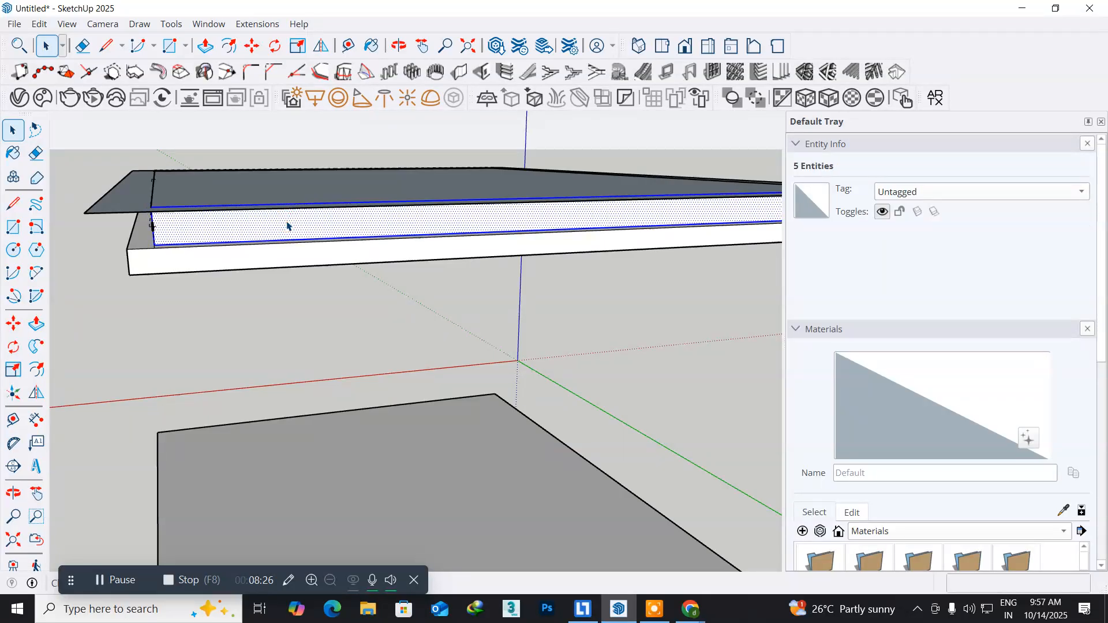
right_click(286, 222)
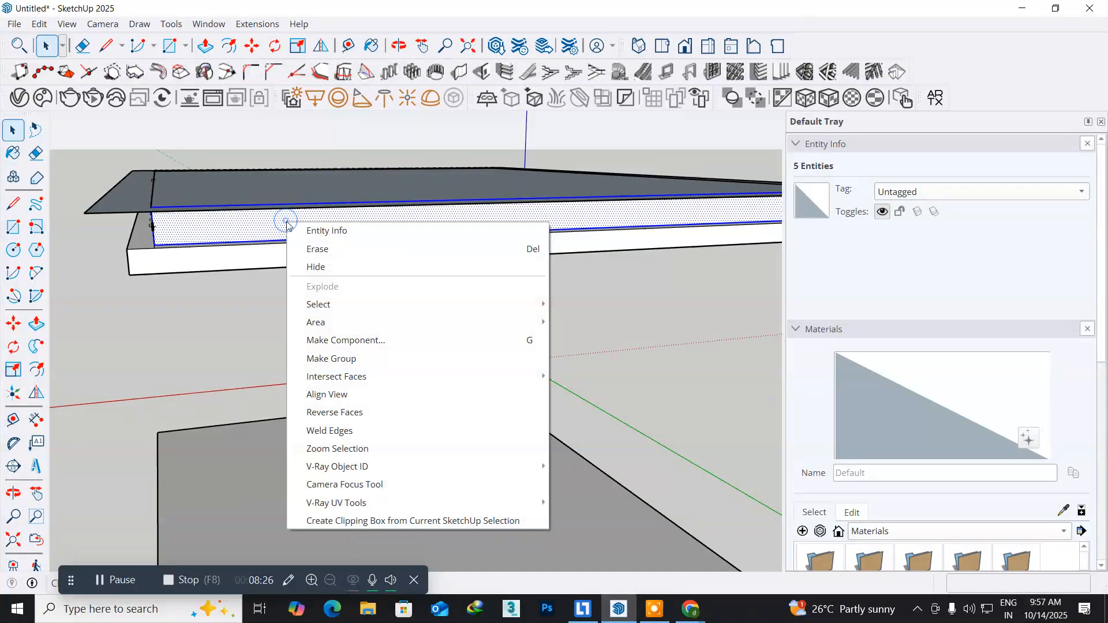
click(338, 359)
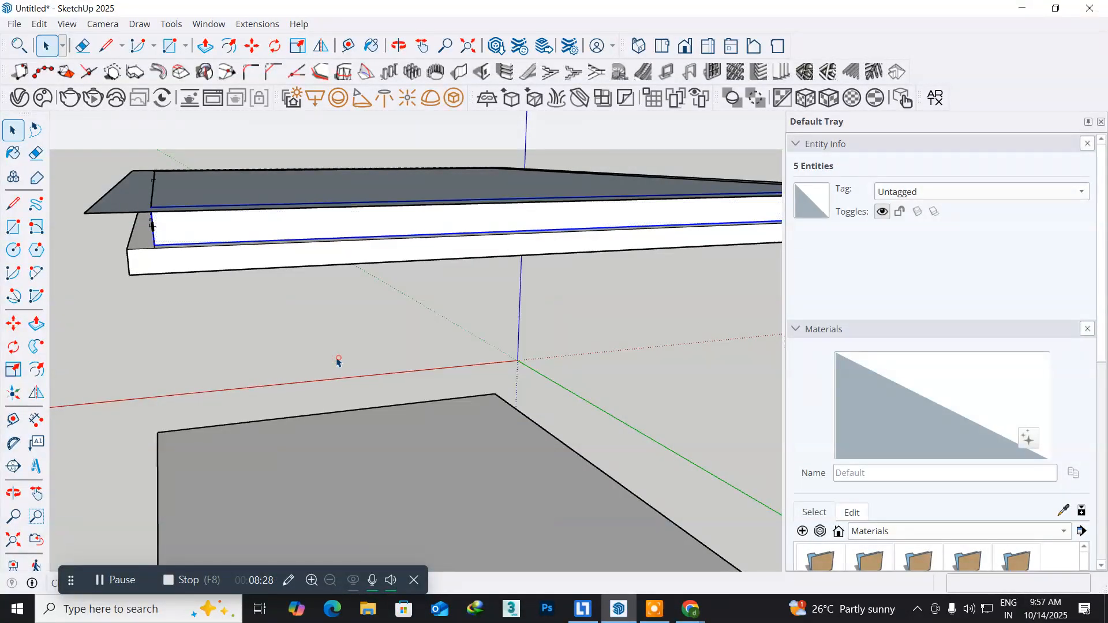
click(454, 99)
- Unhide all hidden room walls and frame the room interior from its open side
middle_drag(200, 343, 569, 302)
middle_drag(355, 322, 260, 339)
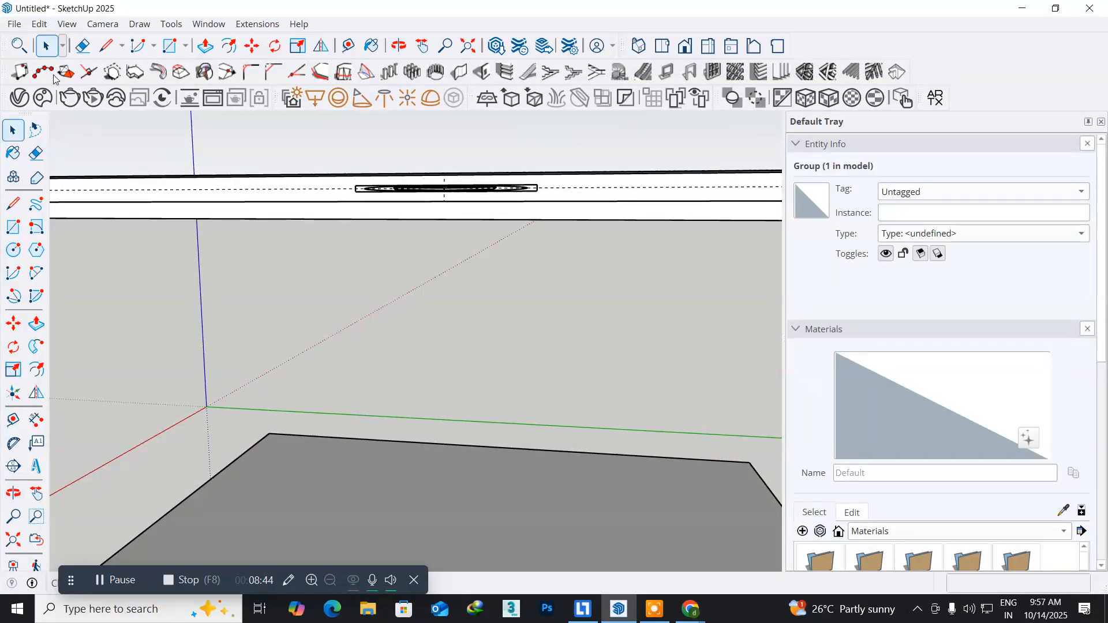
click(39, 24)
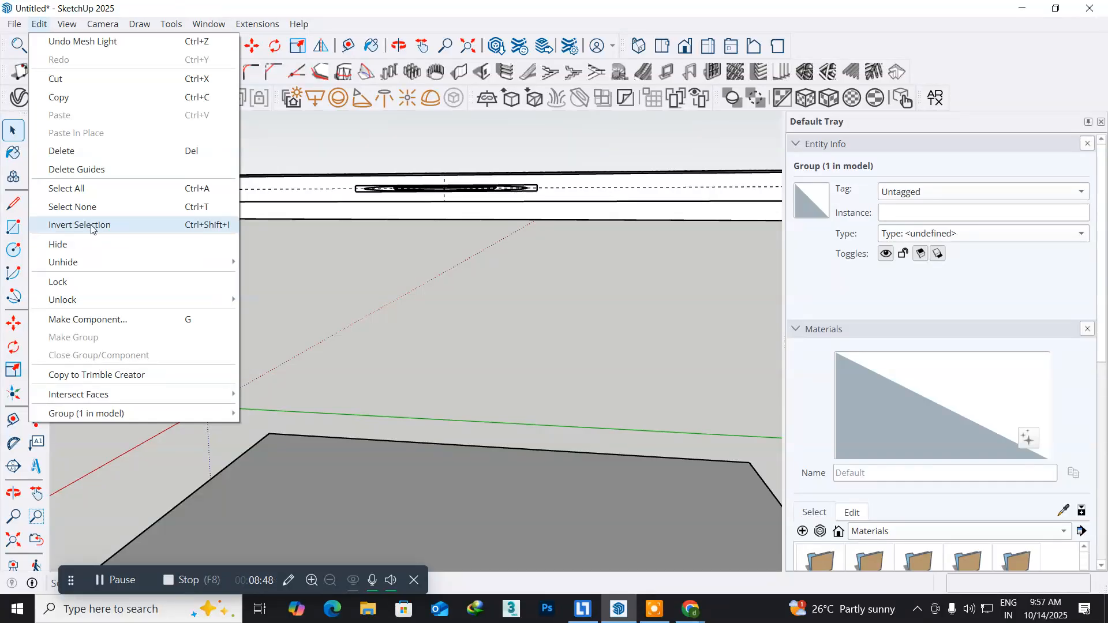
mouse_move(193, 263)
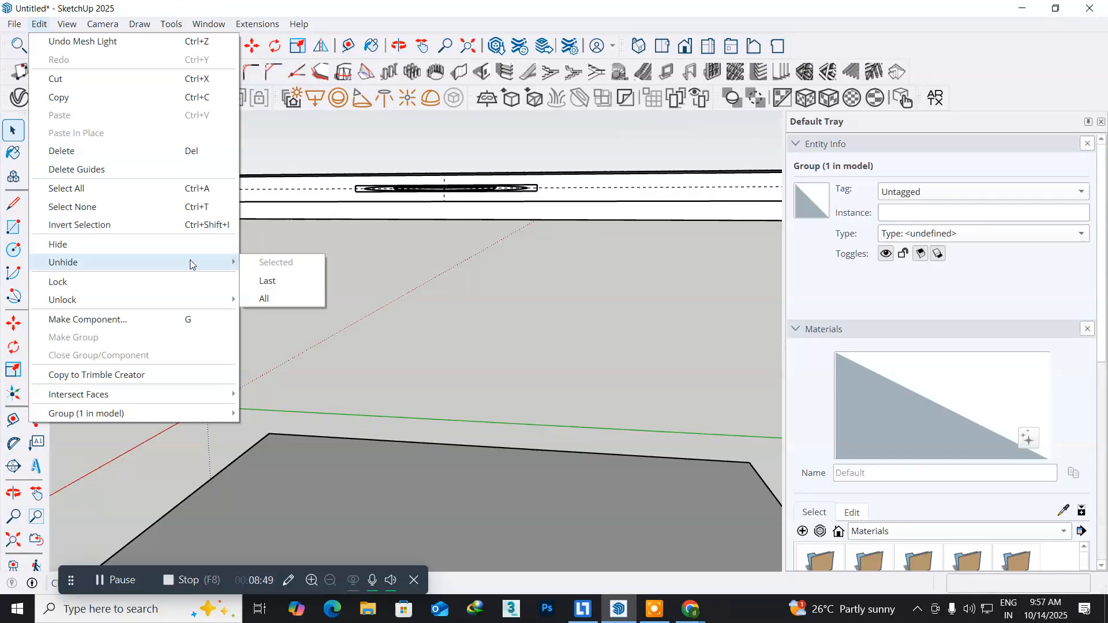
click(269, 298)
scroll(317, 307, down, 4)
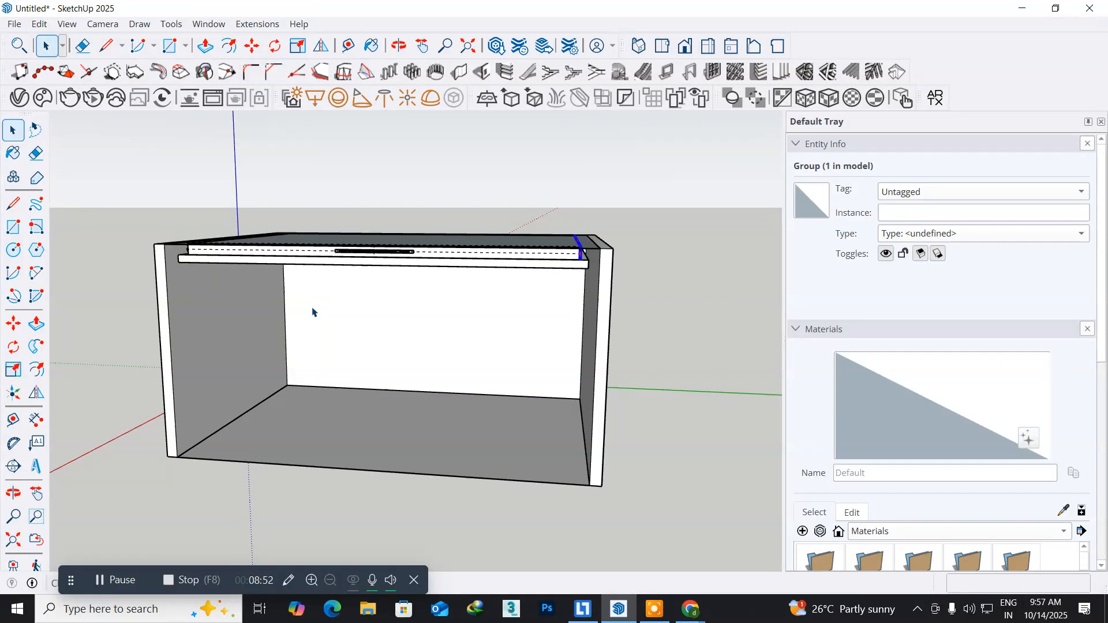
middle_drag(292, 341, 319, 393)
shift+middle_drag(328, 441, 371, 416)
scroll(323, 408, up, 1)
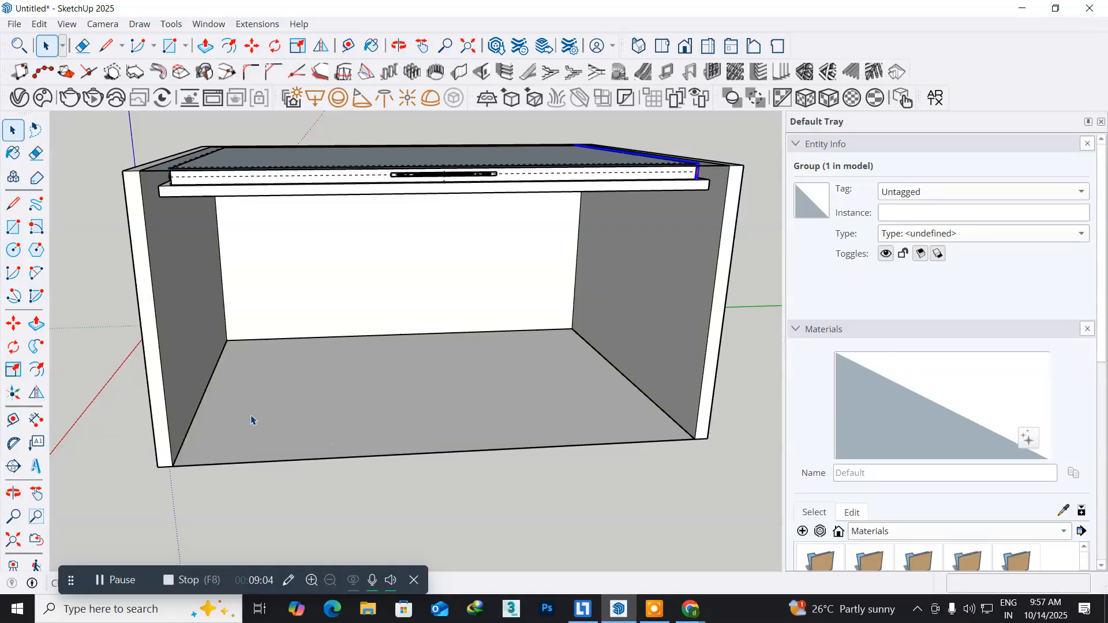
- Open the V-Ray Asset Editor's material library and show its Tiles category
click(19, 97)
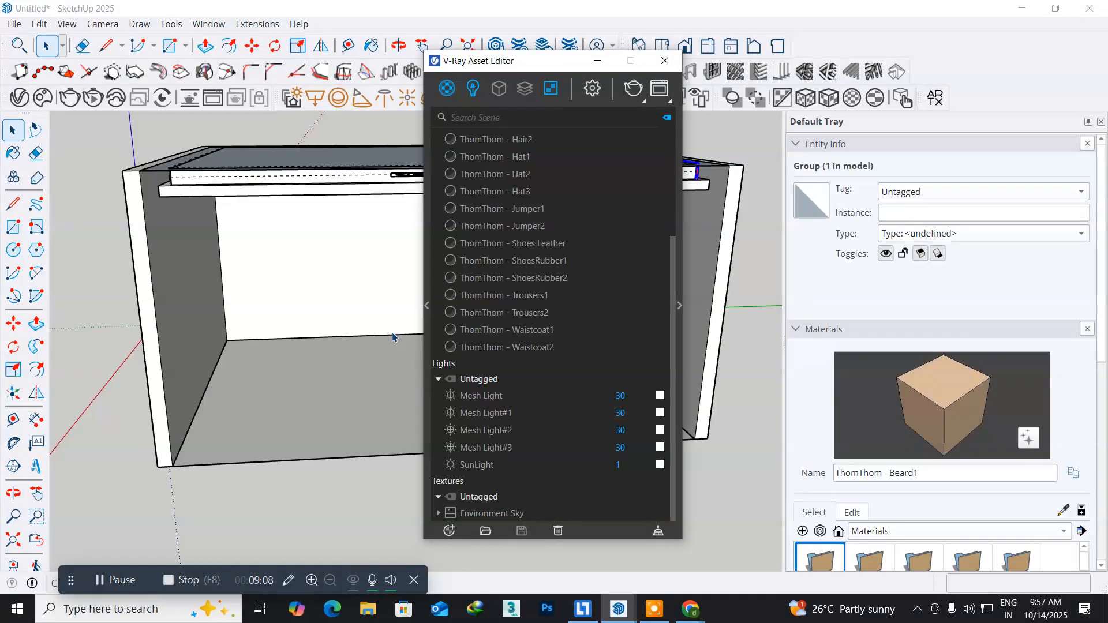
click(447, 89)
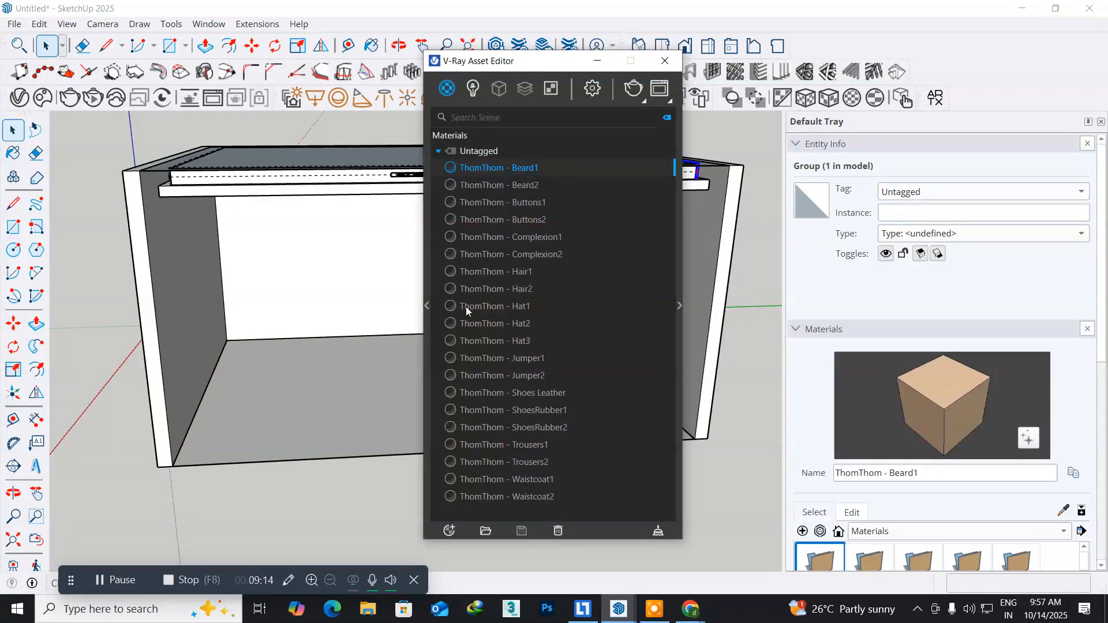
click(427, 306)
scroll(169, 446, down, 3)
click(168, 444)
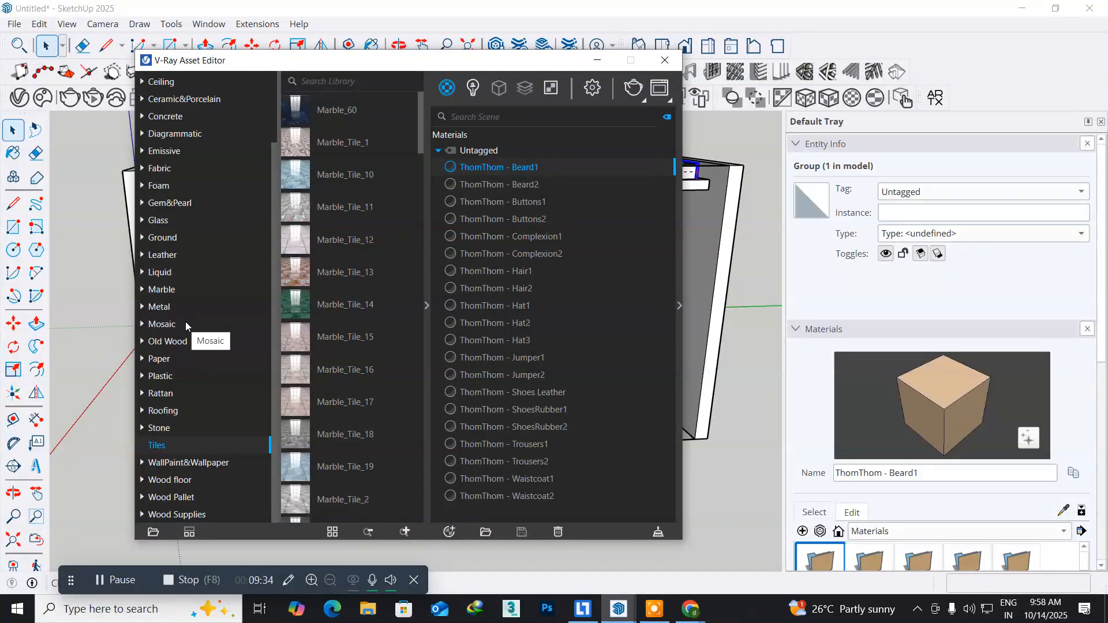
- Browse the library's Marble category and add Marble_41 to the scene materials
click(169, 290)
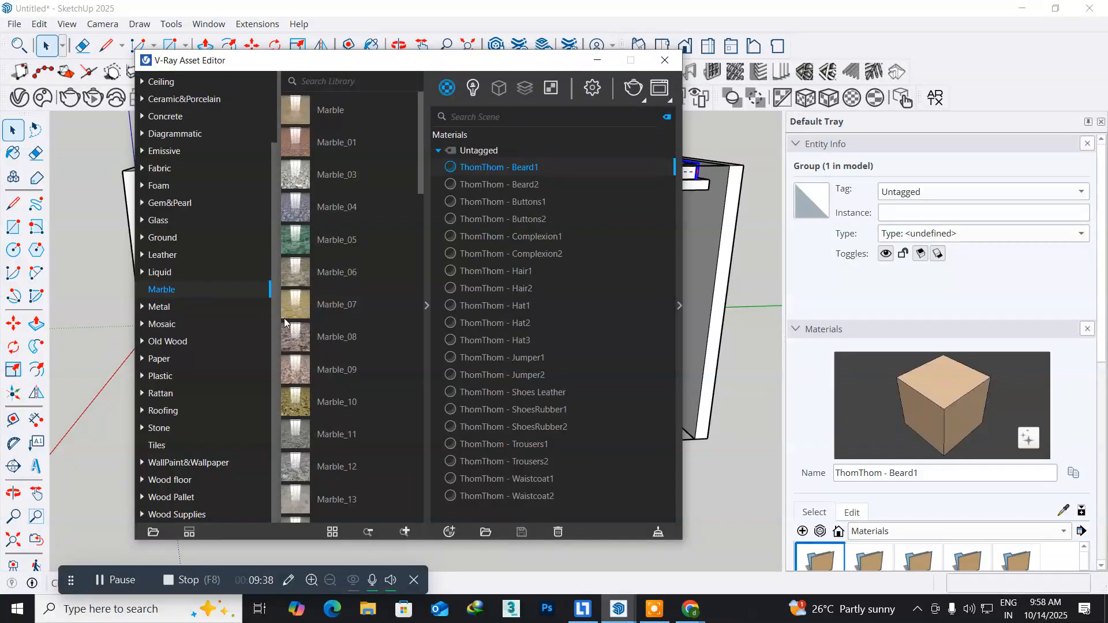
scroll(306, 327, down, 6)
scroll(305, 327, down, 5)
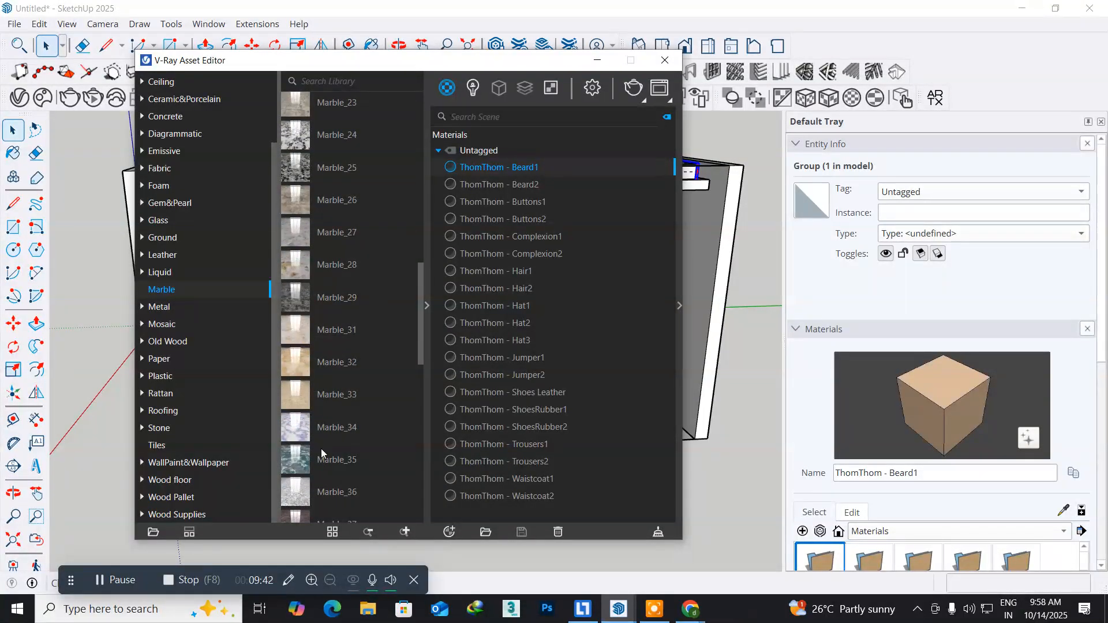
scroll(331, 376, down, 3)
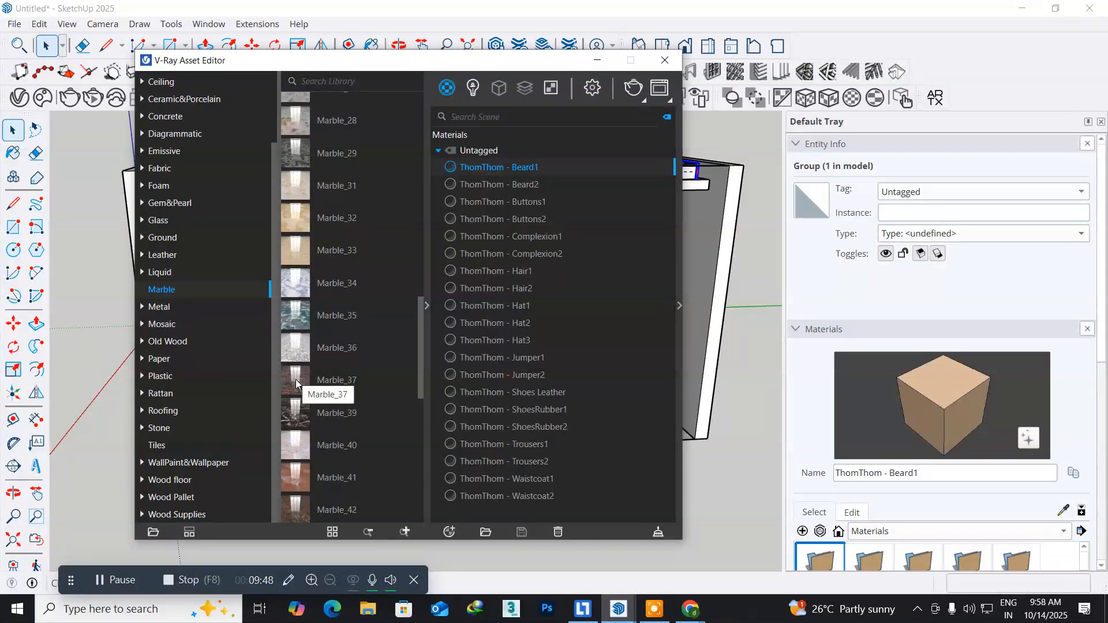
scroll(294, 386, down, 2)
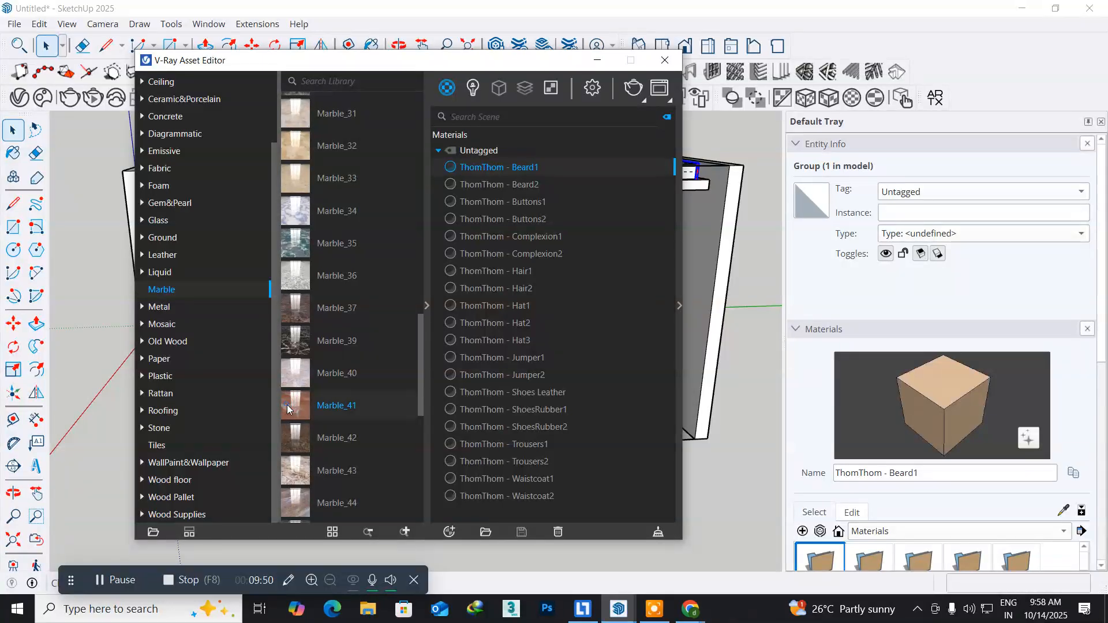
right_click(287, 405)
click(323, 420)
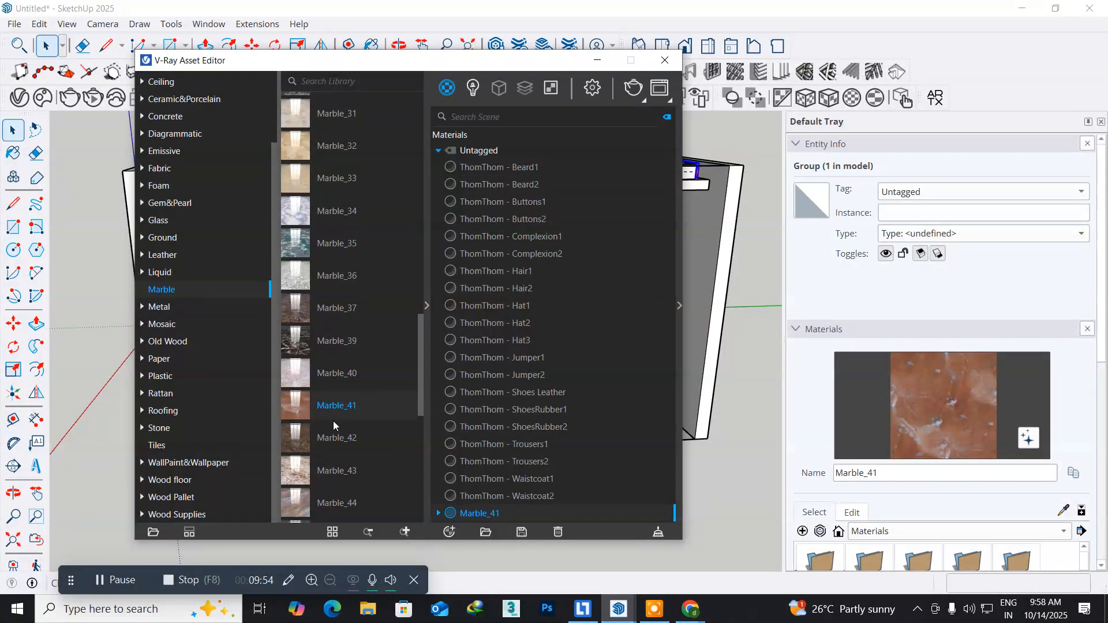
- Paint the whole floor group of the room with the Marble_41 material
drag(366, 60, 760, 62)
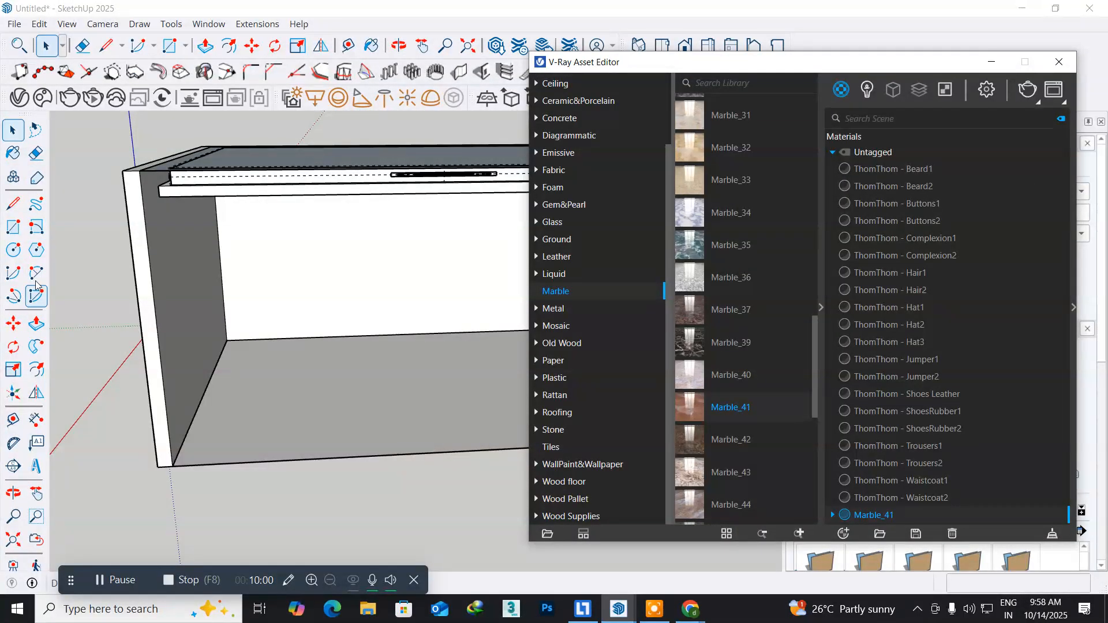
click(13, 152)
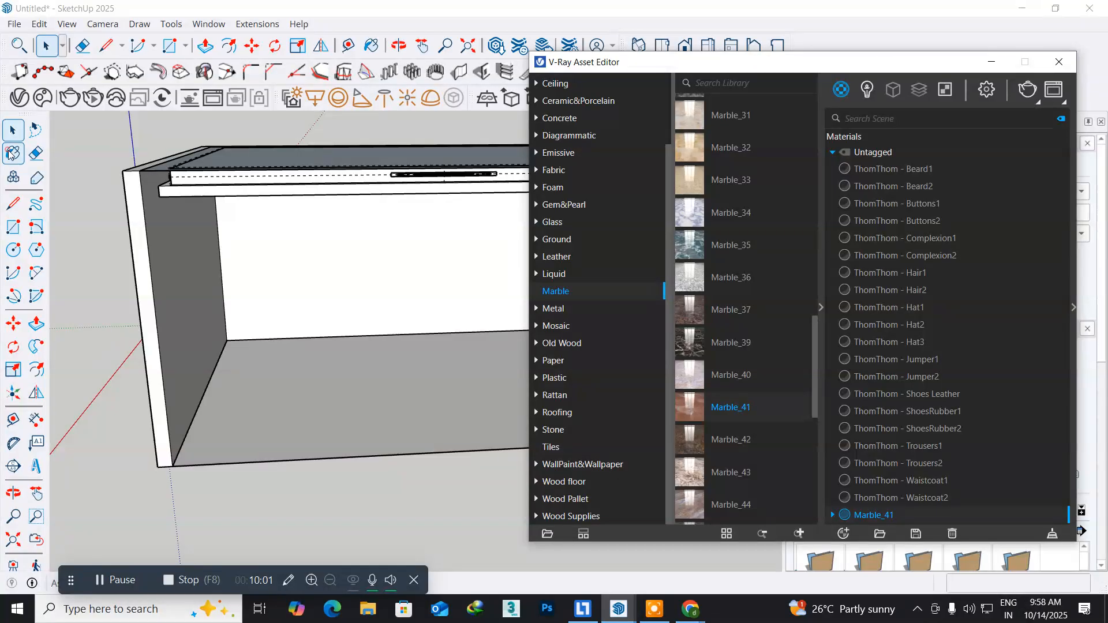
click(319, 376)
mouse_move(260, 400)
middle_down()
mouse_move(383, 416)
mouse_move(365, 415)
middle_up()
scroll(365, 417, up, 3)
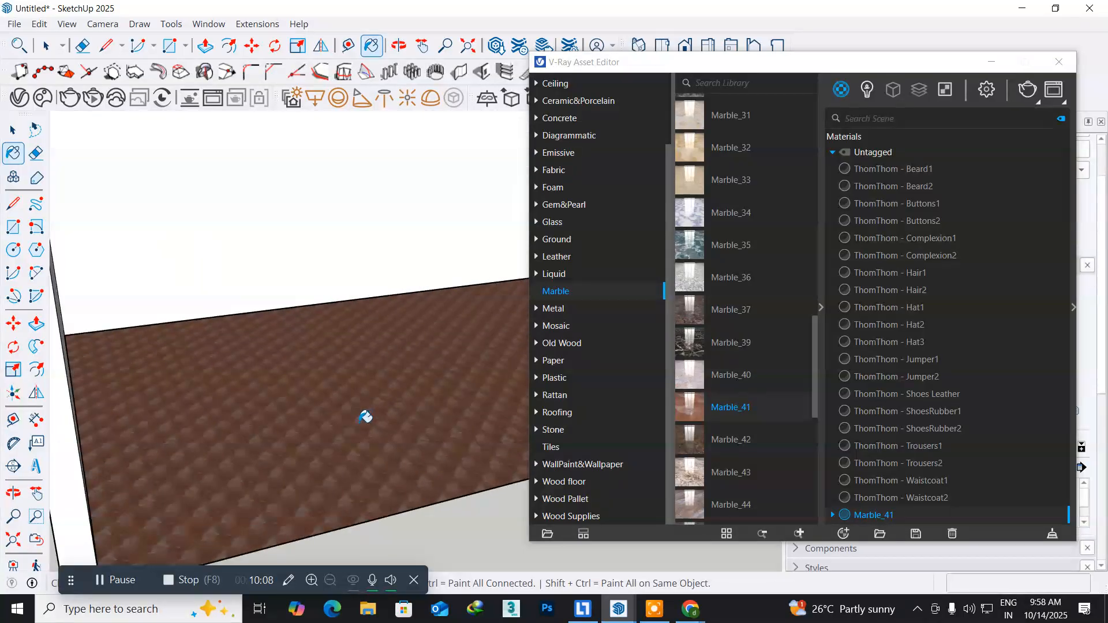
drag(324, 429, 309, 433)
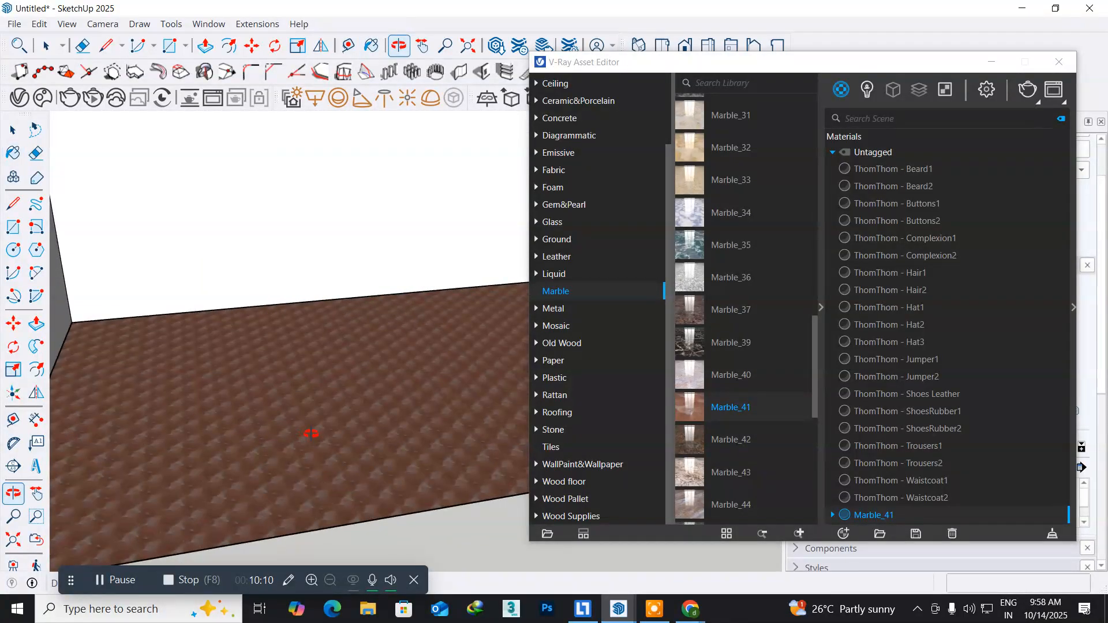
key(b)
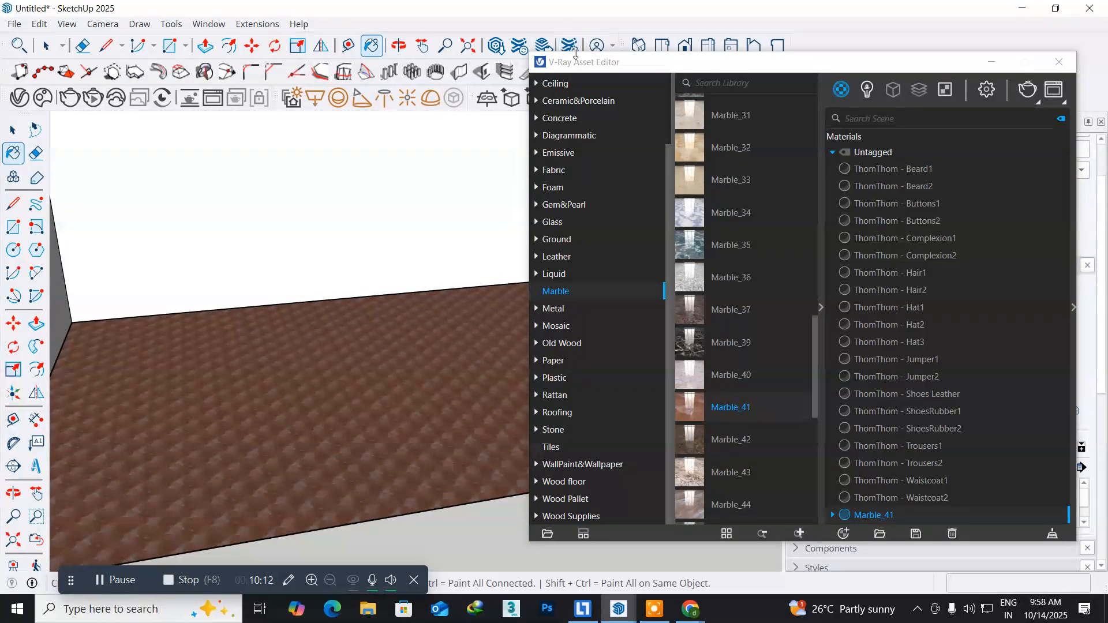
- Close the V-Ray Asset Editor to clear the view of the room
drag(563, 69, 77, 157)
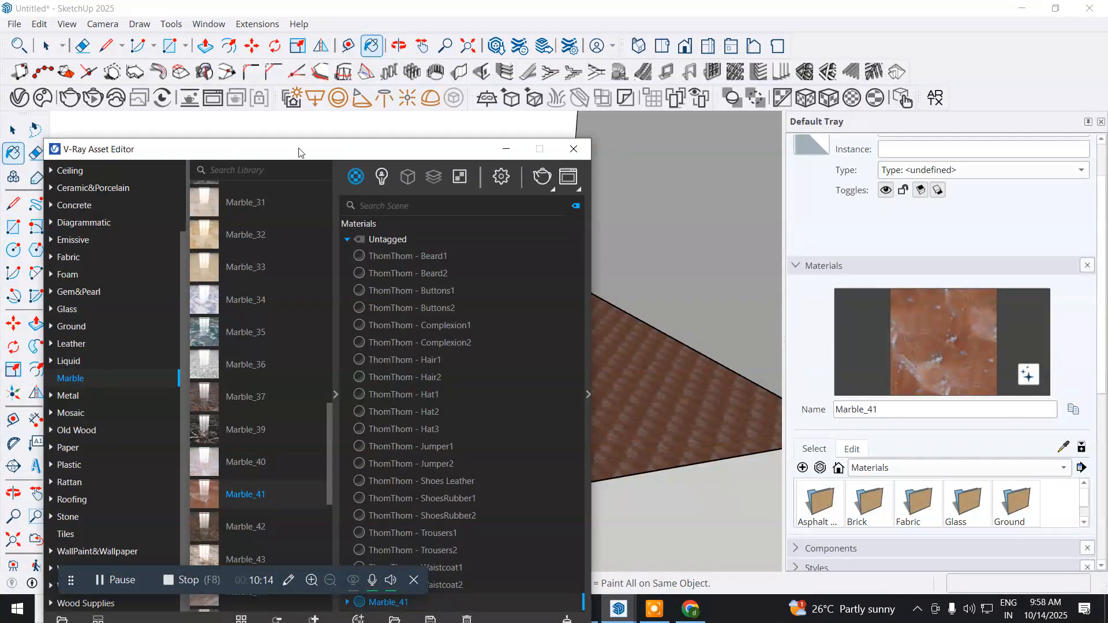
click(574, 149)
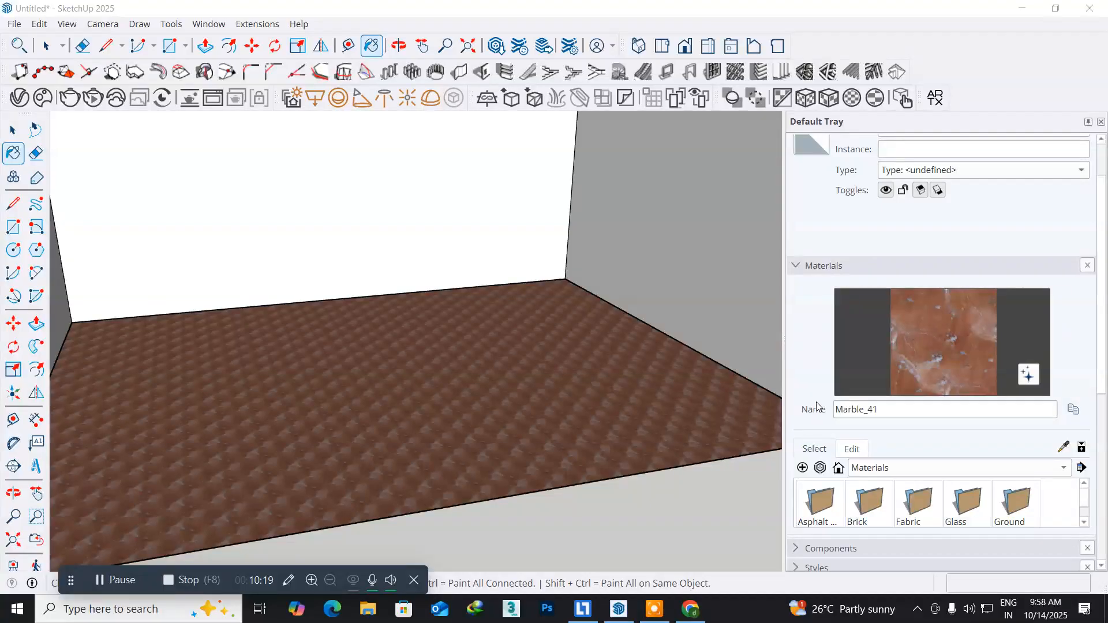
- Set the Marble_41 texture size to 3', followed by 5', to enlarge the marble pattern on the floor
click(853, 449)
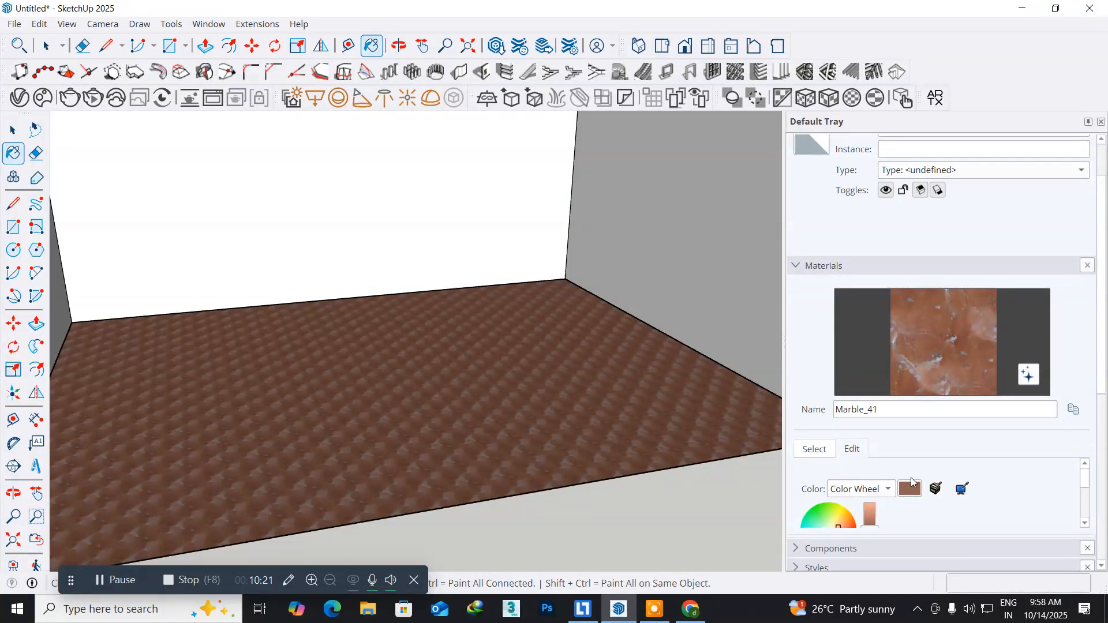
scroll(926, 479, down, 2)
scroll(925, 480, down, 1)
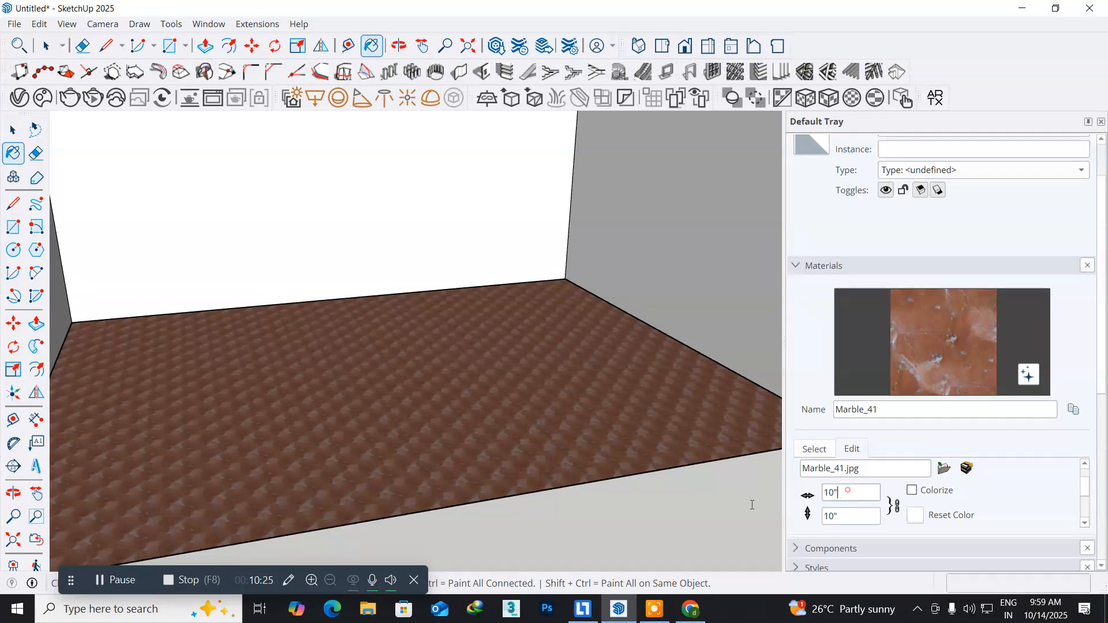
click(850, 492)
double_click(850, 494)
text(3')
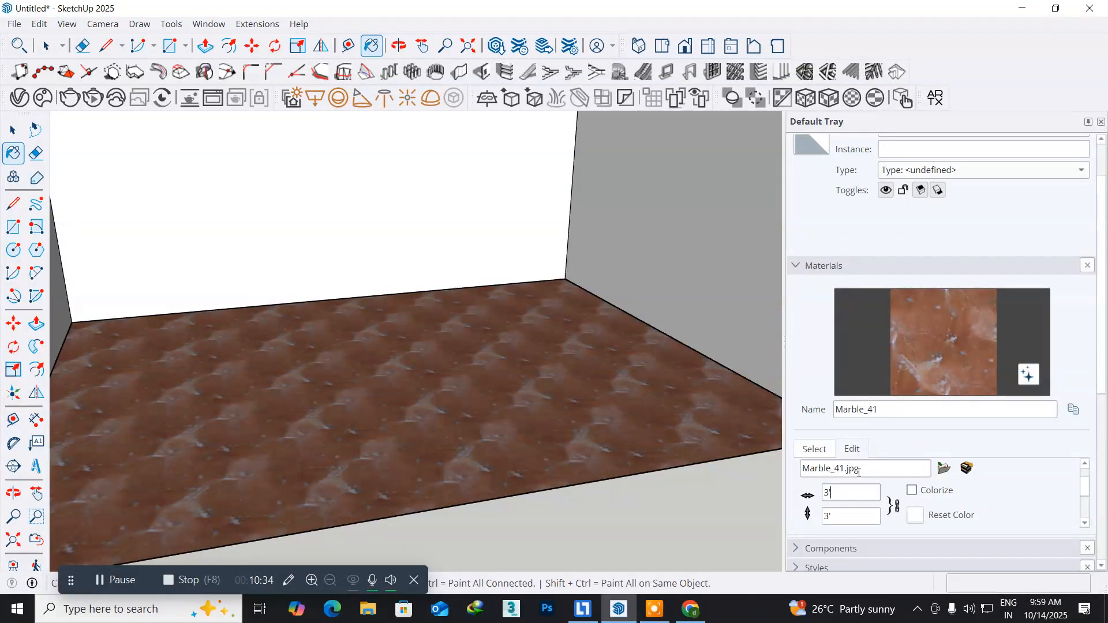
text(5')
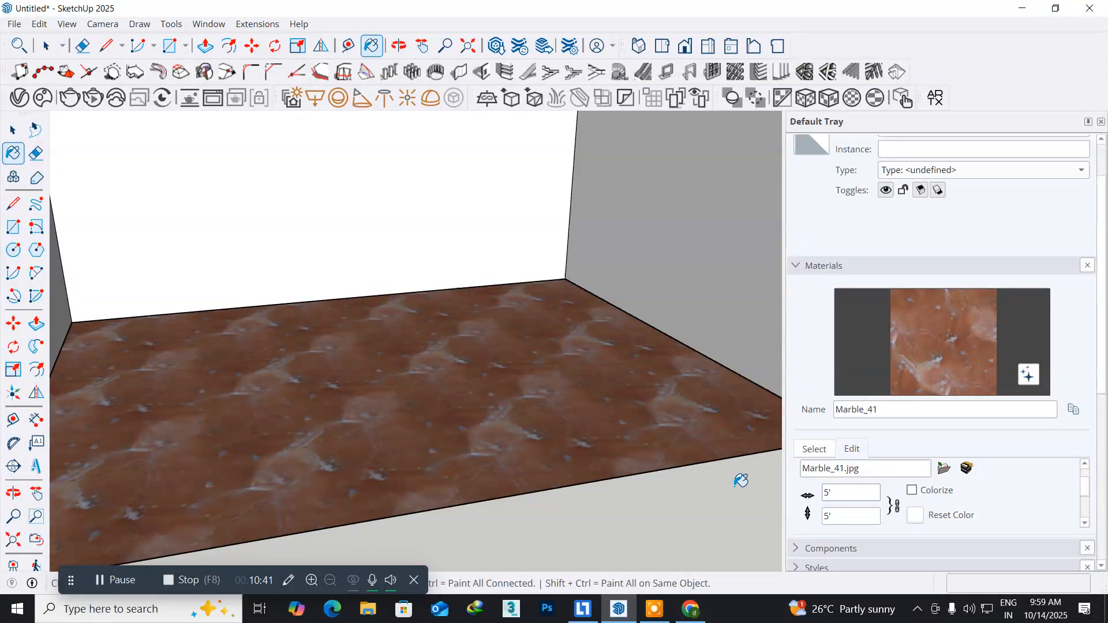
- Float the V-Ray Utilities toolbar over the model and dock it back in its original row
mouse_move(484, 386)
middle_down()
mouse_move(368, 480)
mouse_move(442, 431)
middle_up()
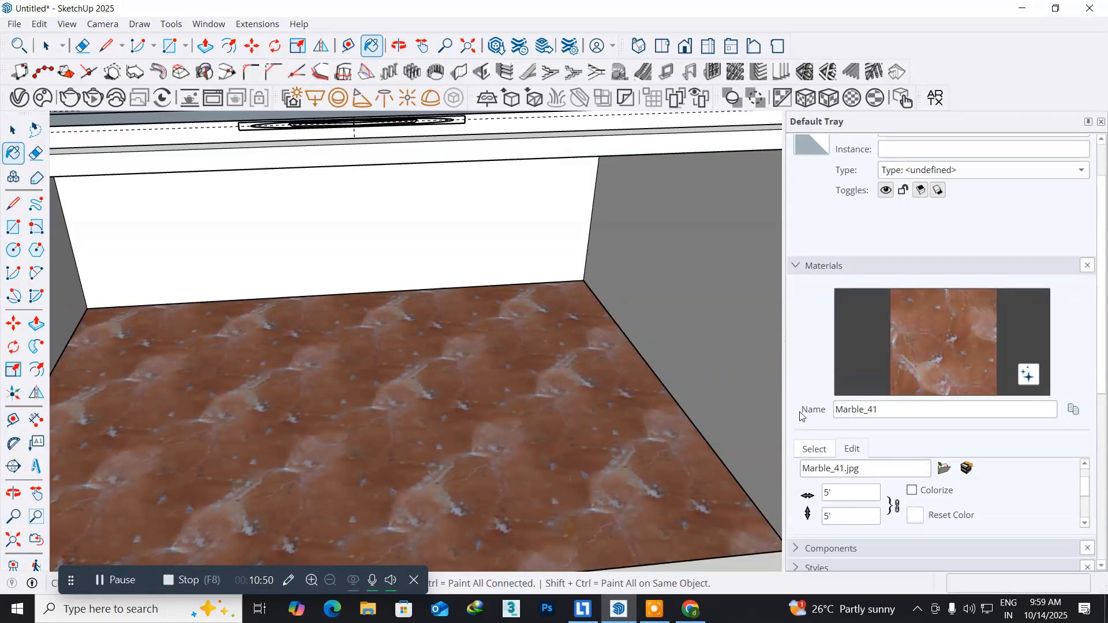
click(836, 96)
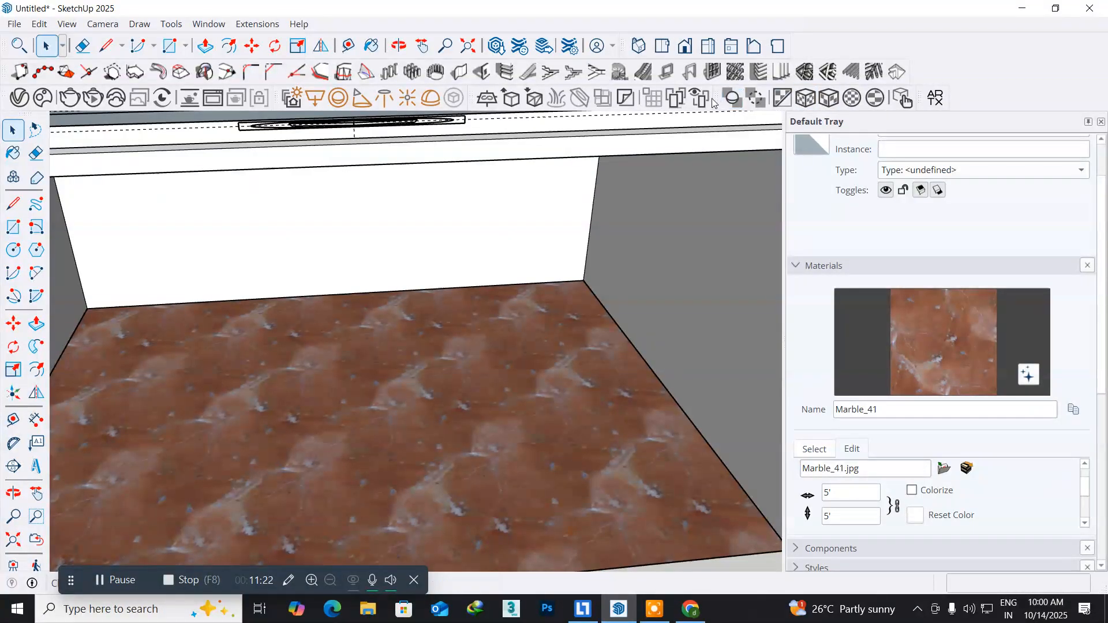
drag(716, 101, 501, 288)
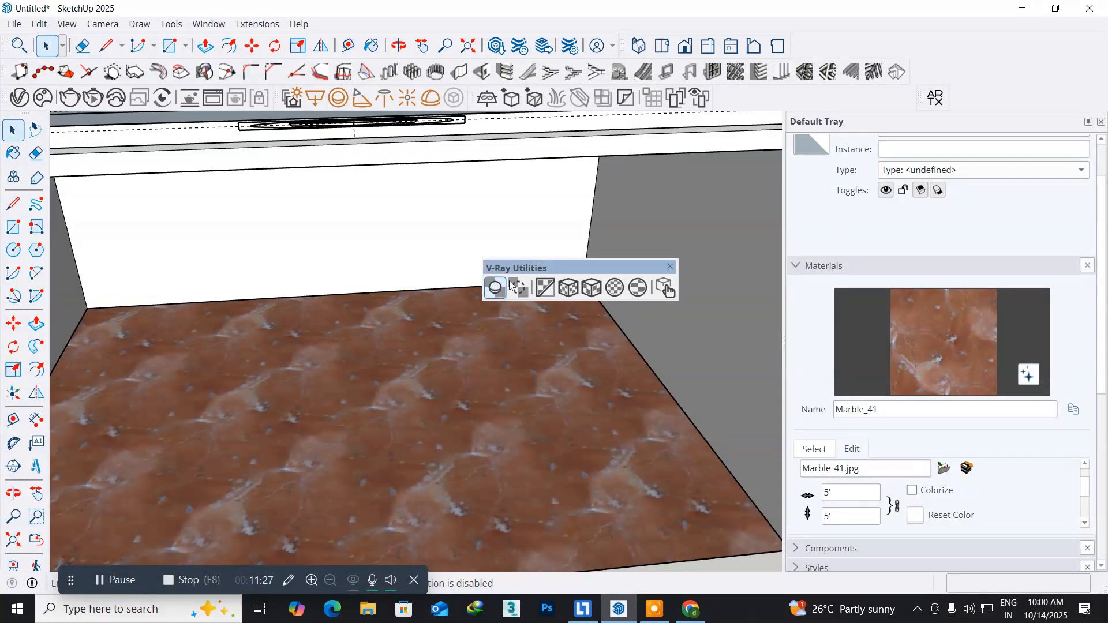
drag(515, 269, 549, 228)
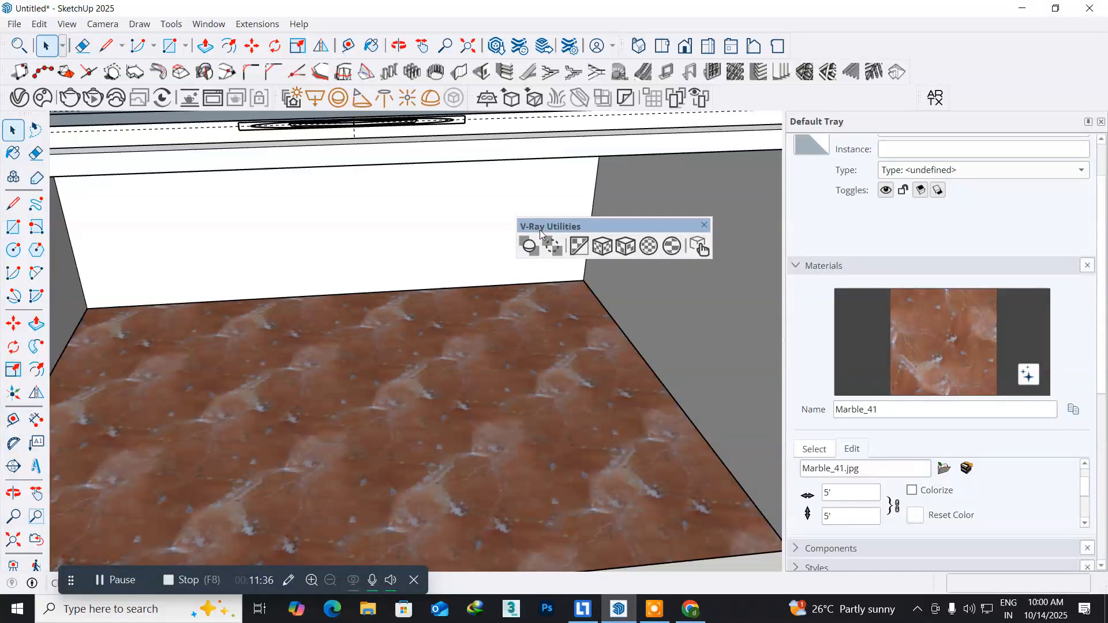
drag(546, 231, 749, 91)
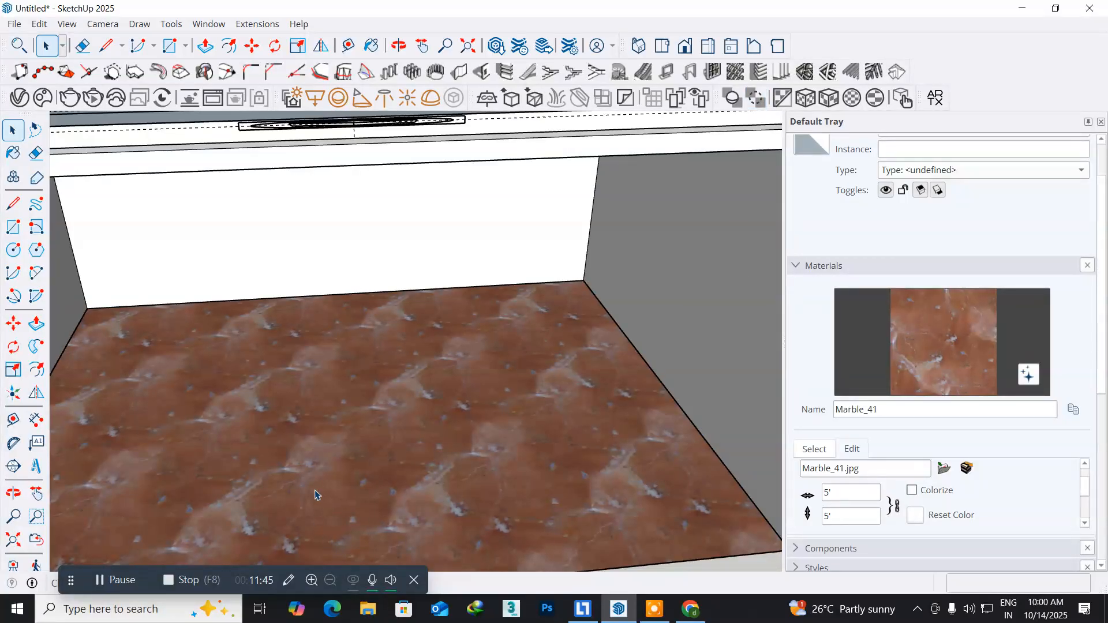
middle_drag(317, 488, 333, 444)
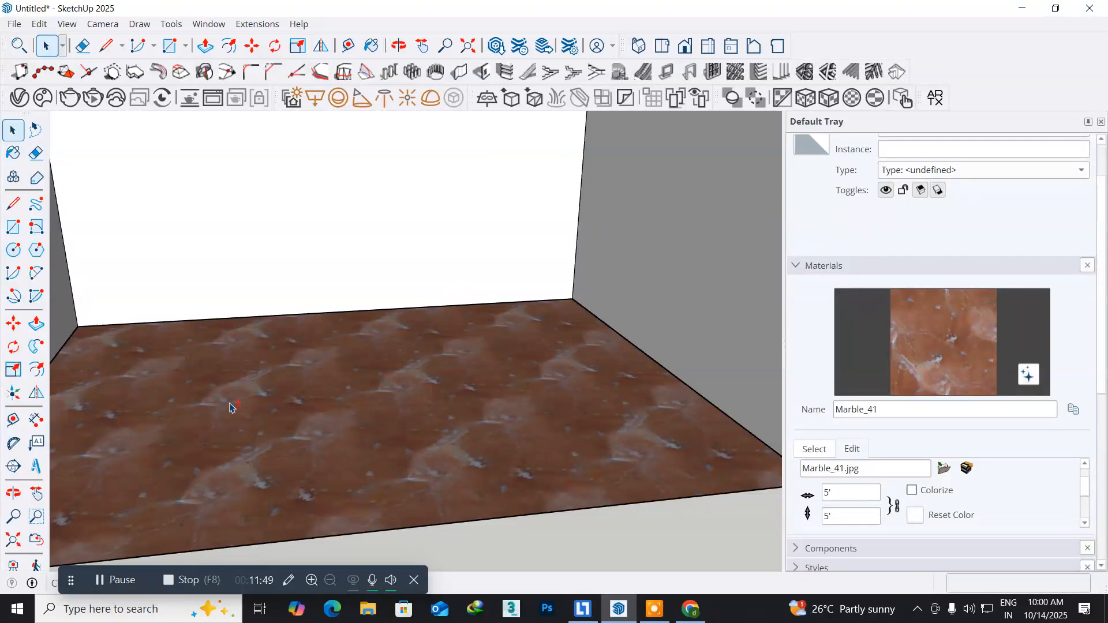
mouse_move(218, 398)
shift+middle_down()
mouse_move(330, 425)
mouse_move(215, 414)
shift+middle_up()
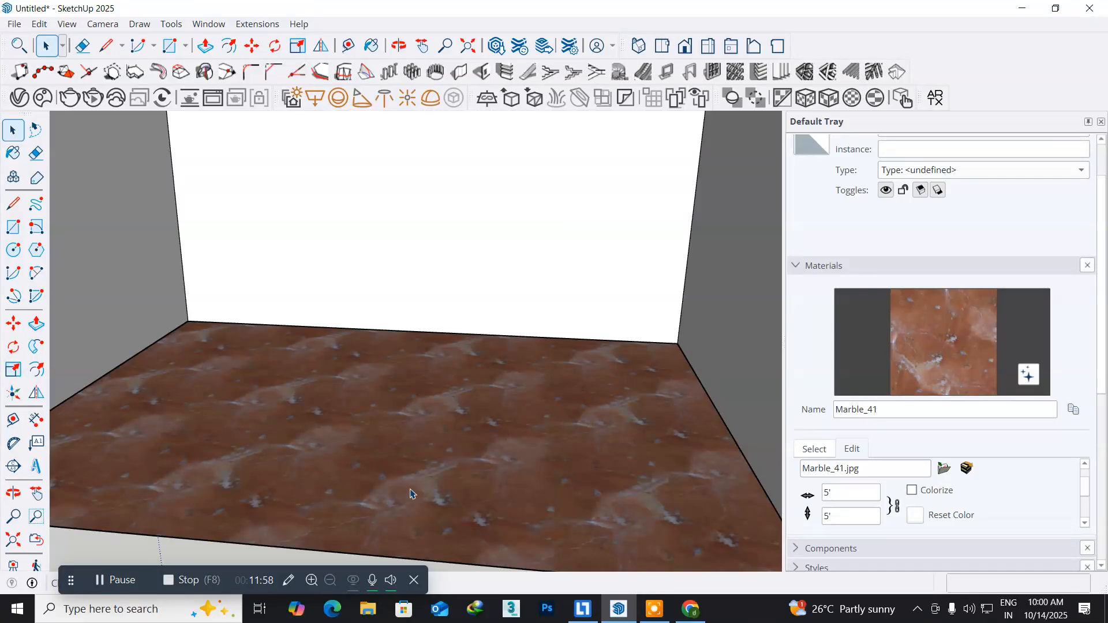
- Set the Marble_41 texture size to 1' and try the bounding-box-scaled Tri-Planar projection without selecting the floor
click(841, 494)
text(1')
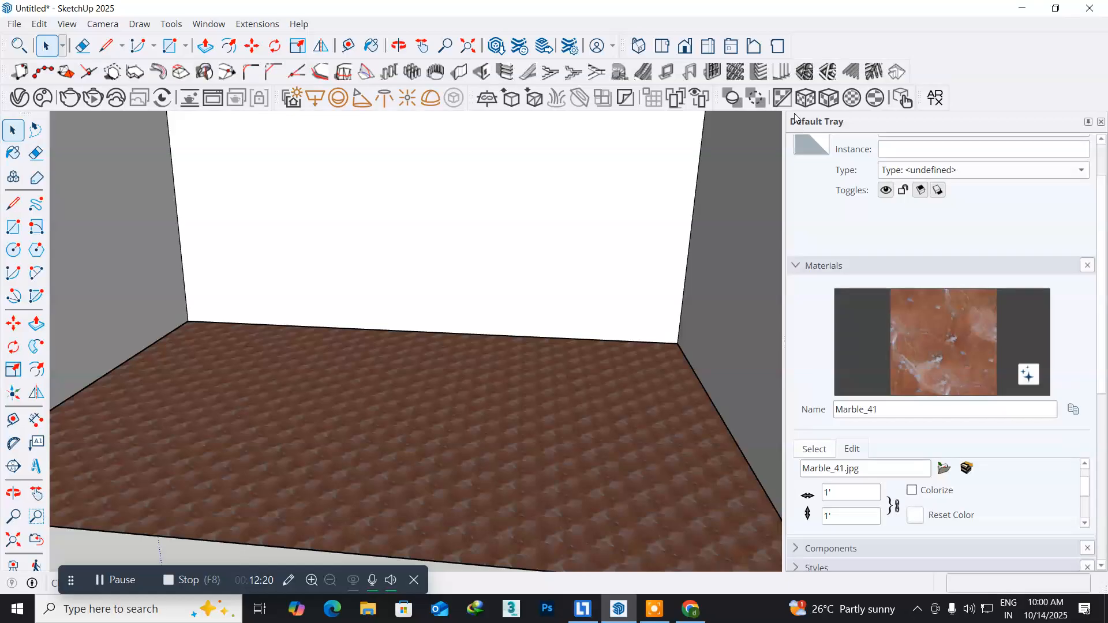
click(827, 99)
middle_drag(375, 409, 502, 413)
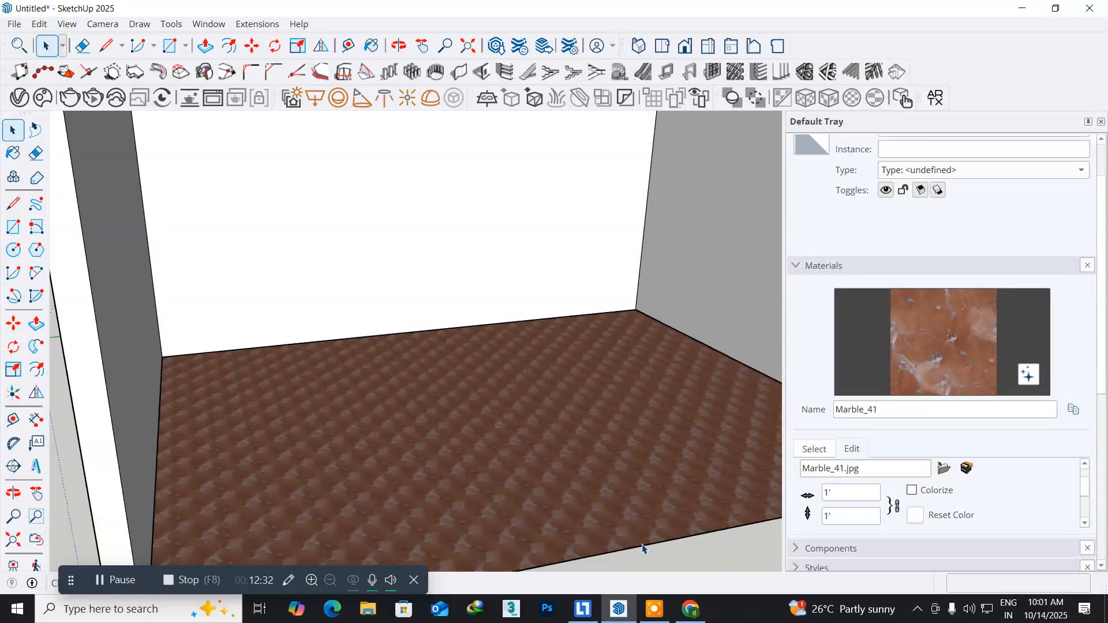
- Undo the Marble_41 texture size changes and the painting of the floor group
click(532, 504)
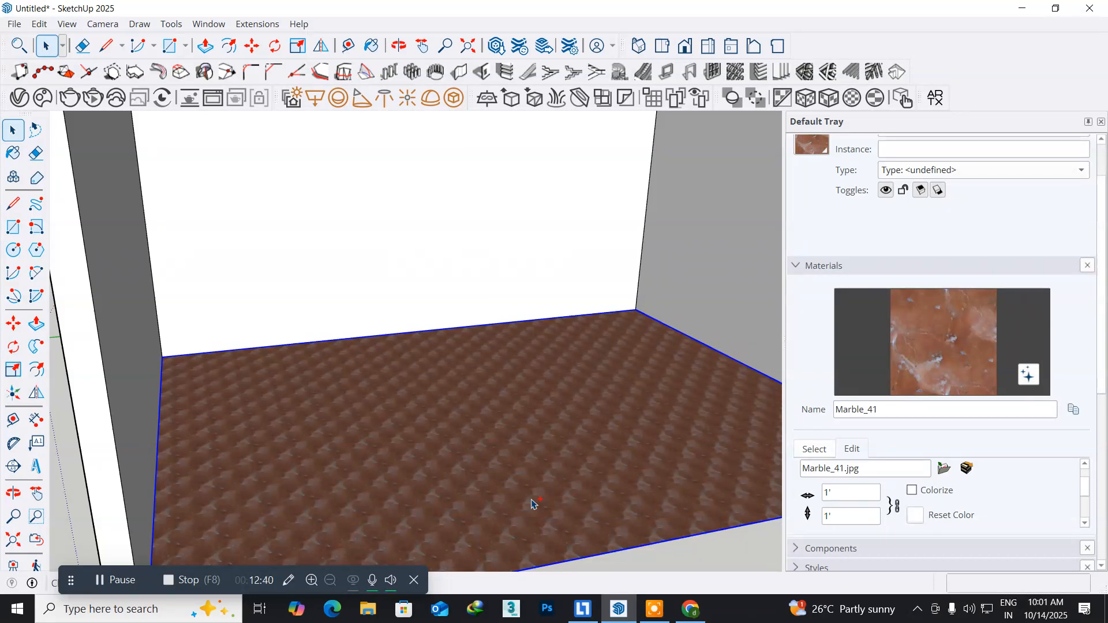
key(ctrl+z)
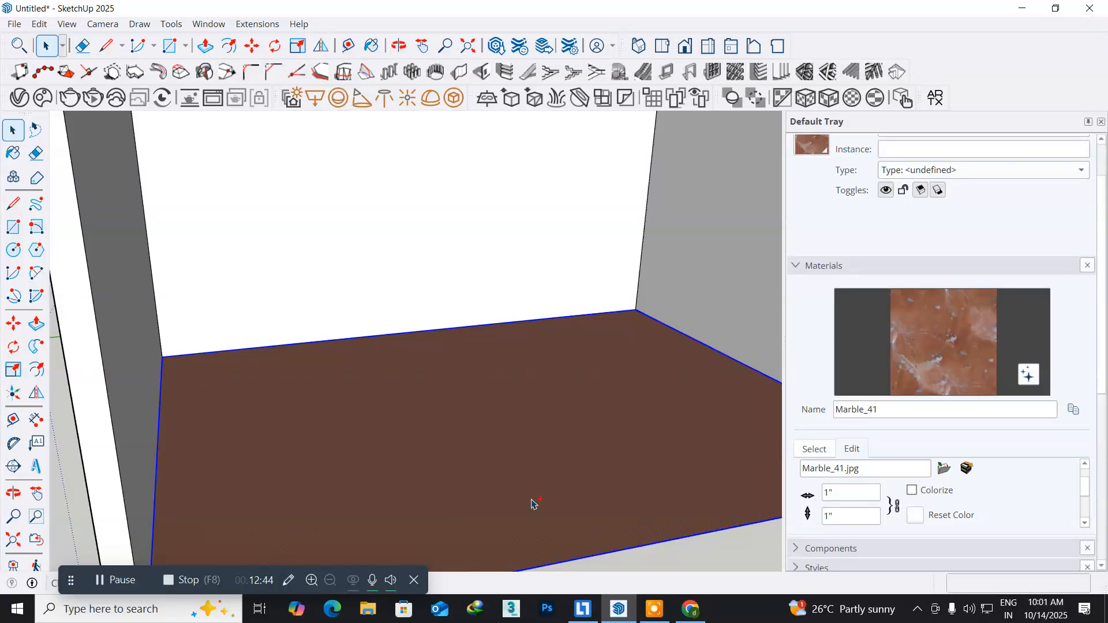
key(ctrl+z)
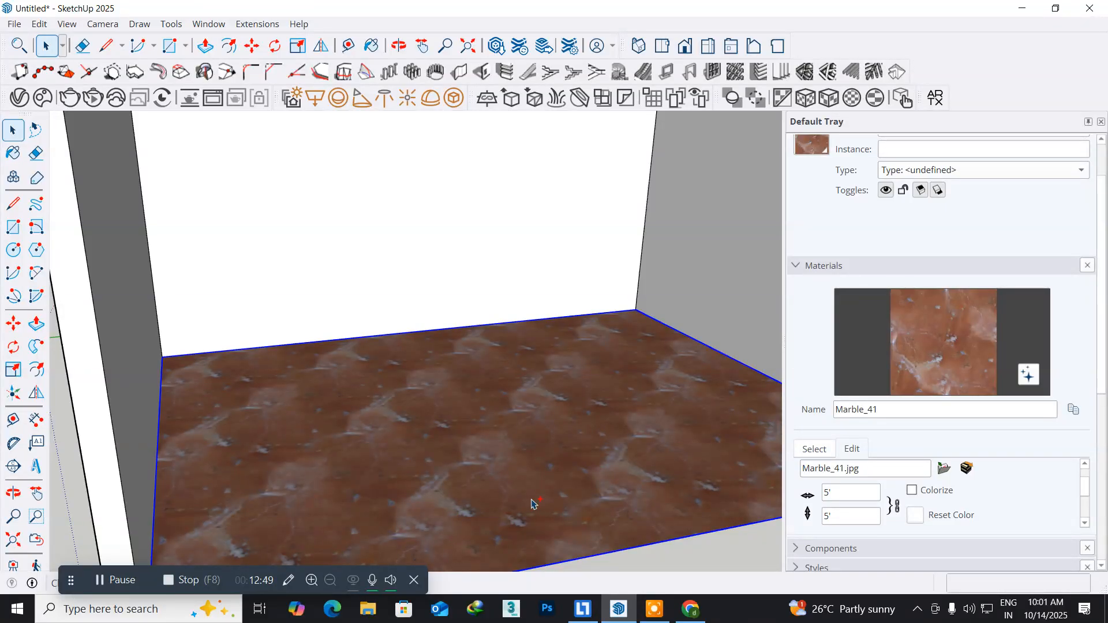
key(ctrl+z)
key(ctrl+z)
key(ctrl+z)
key(ctrl+z)
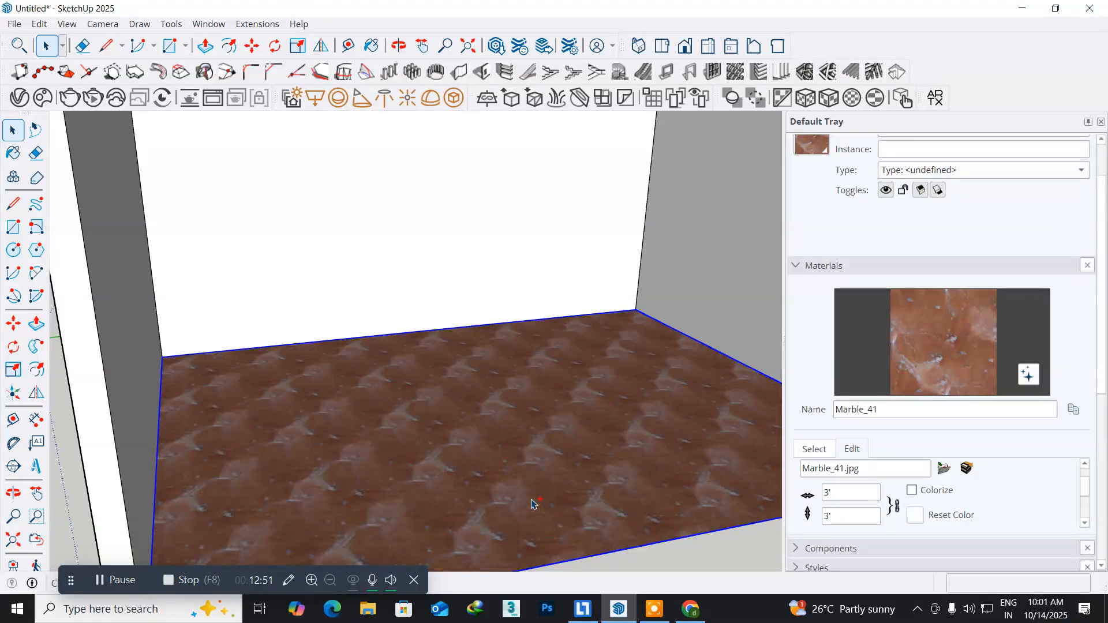
key(ctrl+z)
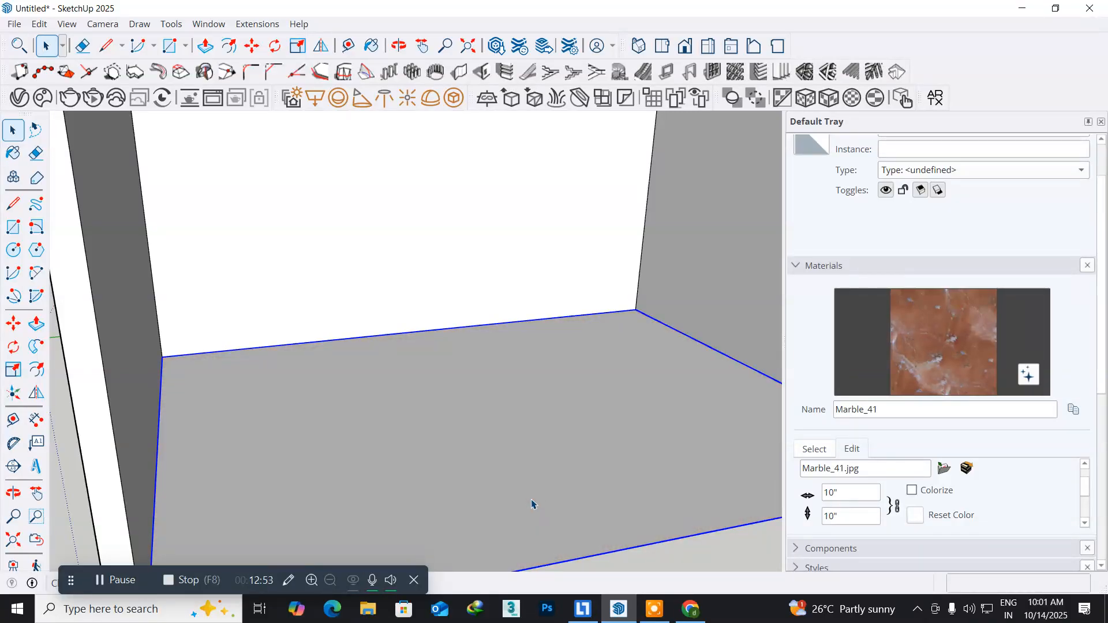
- Open the floor group for editing, select its top face and paint that face with Marble_41
click(14, 153)
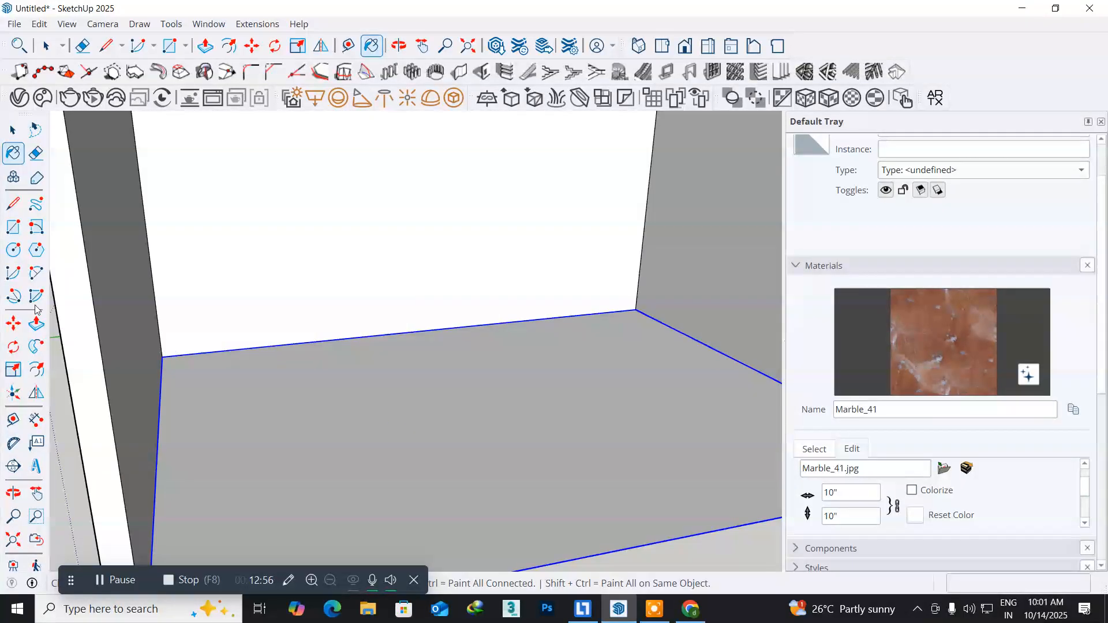
click(12, 134)
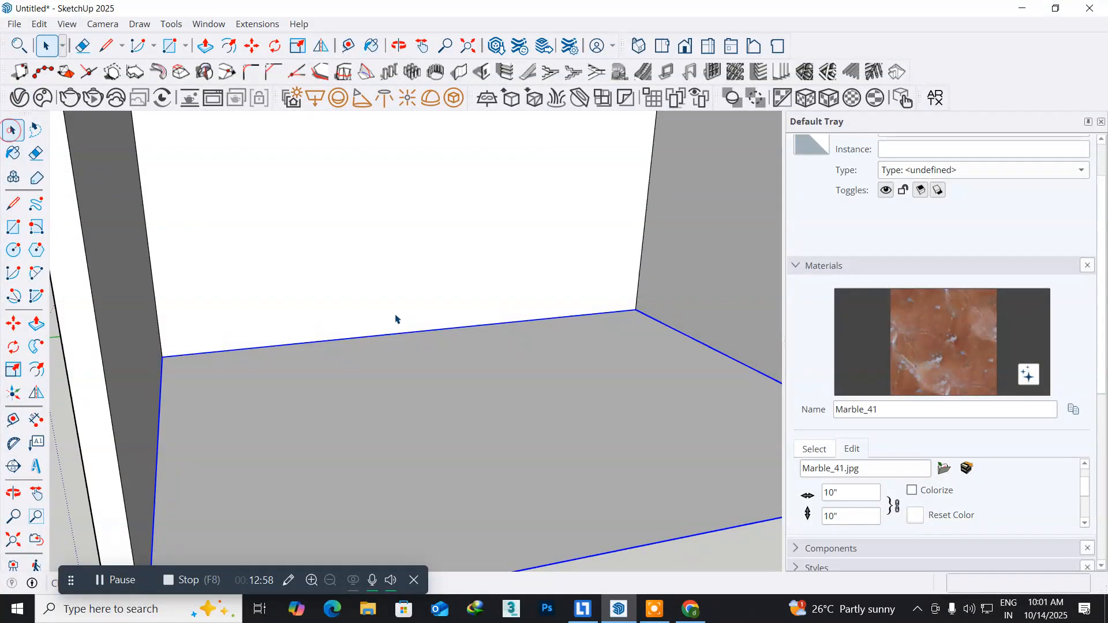
click(541, 420)
click(503, 450)
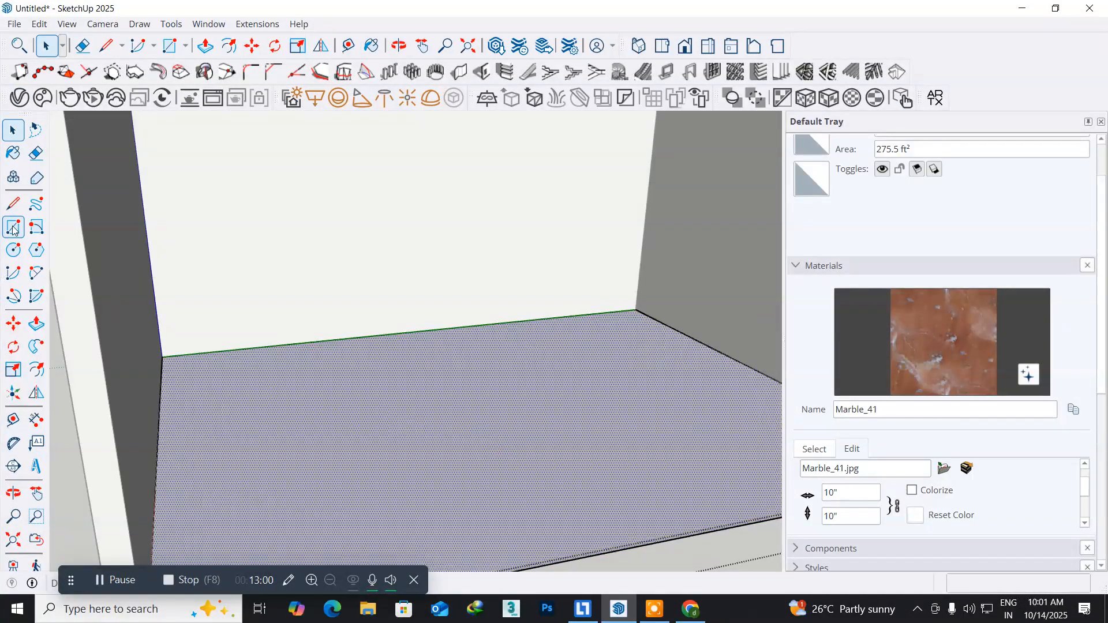
click(17, 160)
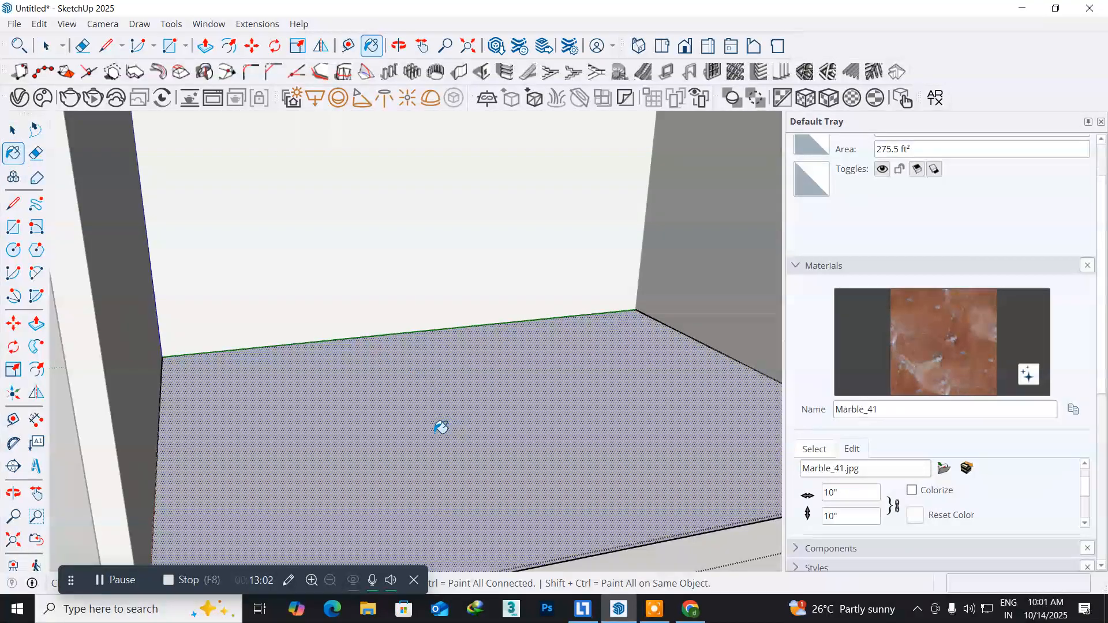
click(439, 427)
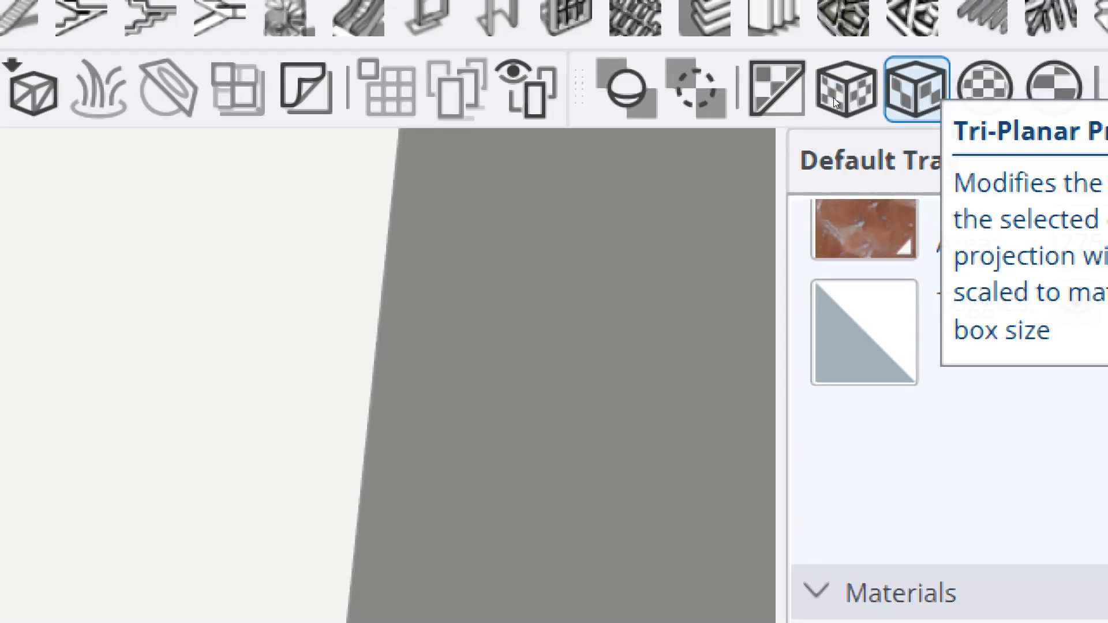
- Apply V-Ray's Tri-Planar projection scaled to the bounding box to the marble floor face and exit the group
click(916, 90)
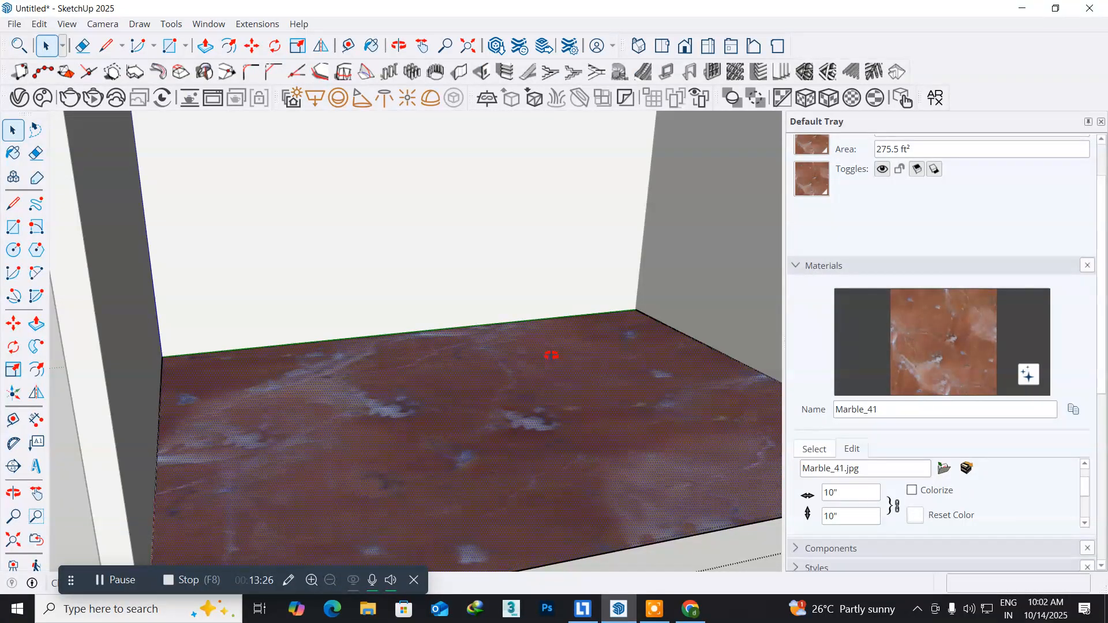
middle_drag(551, 355, 497, 293)
key(space)
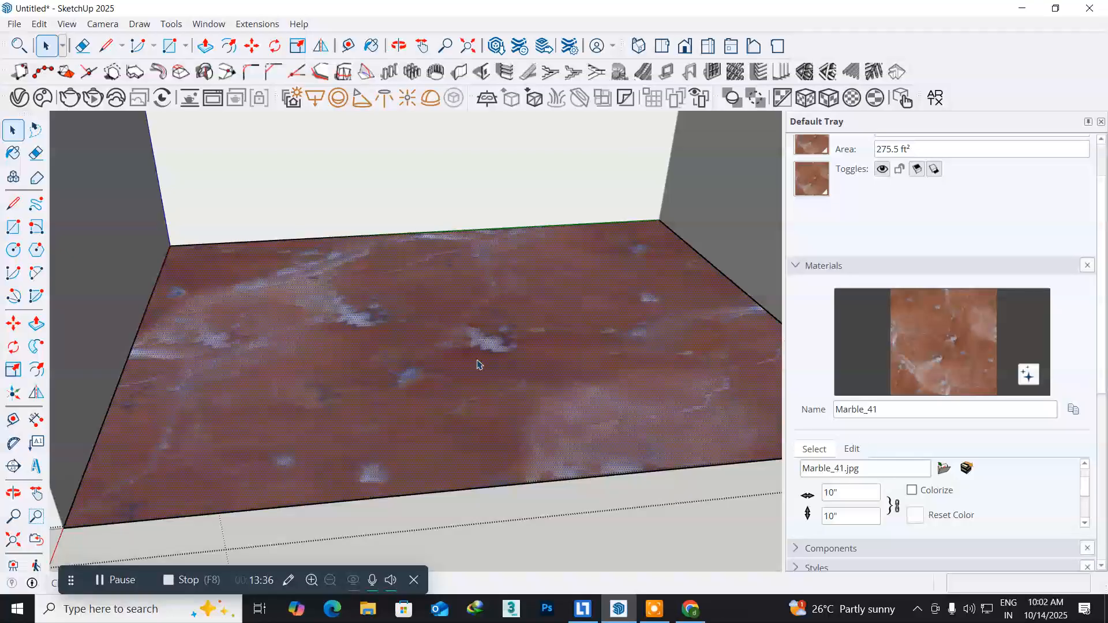
scroll(493, 397, down, 4)
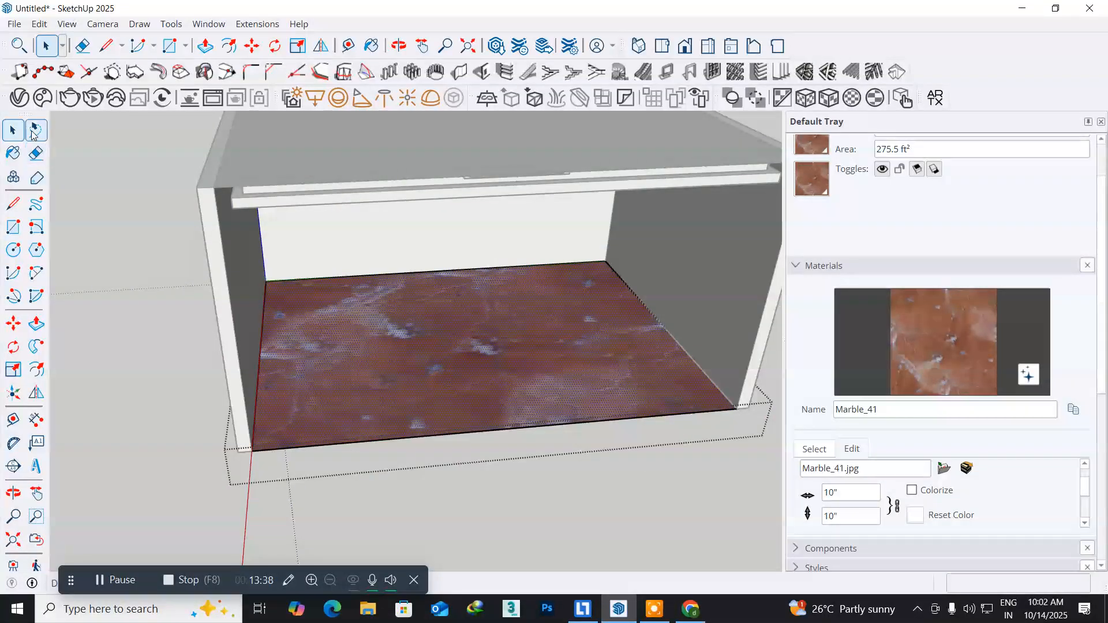
click(103, 181)
middle_drag(307, 396, 400, 271)
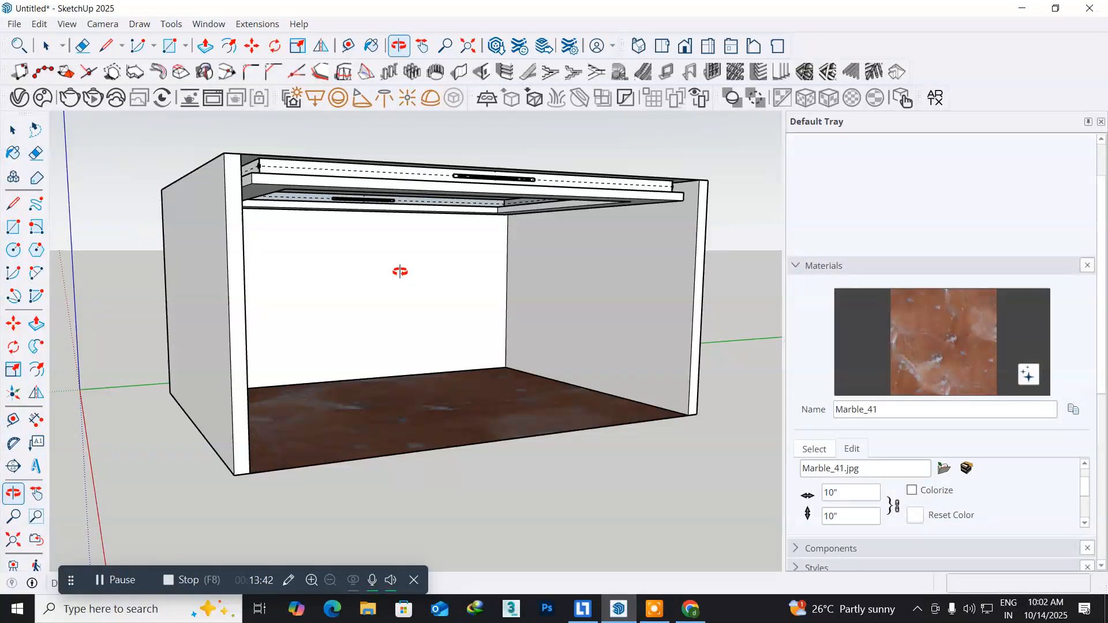
middle_drag(468, 337, 264, 372)
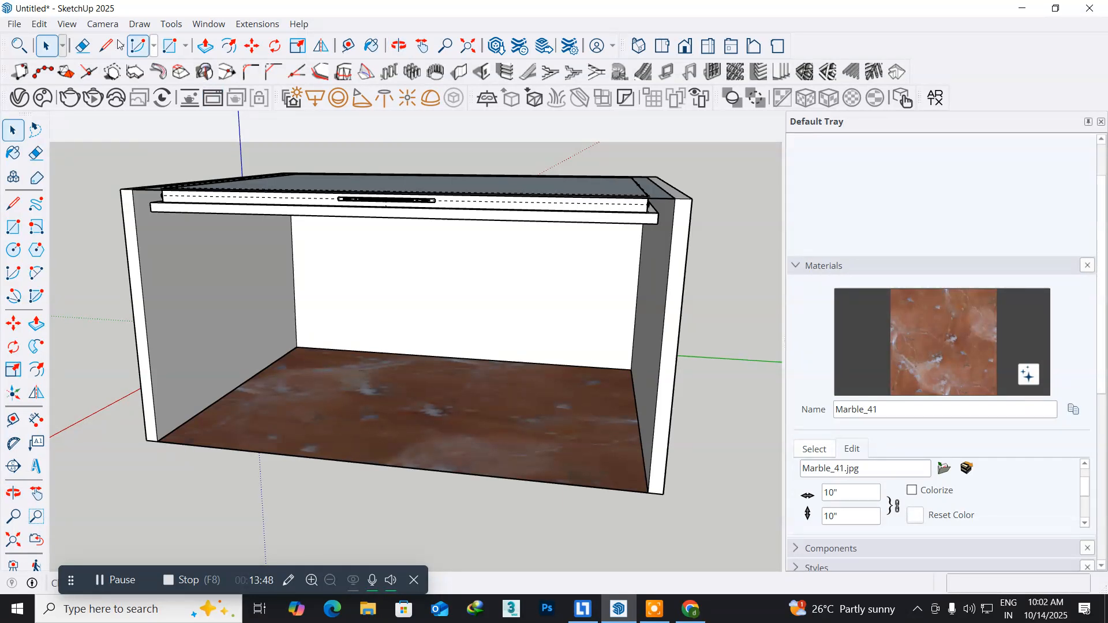
- Position the camera at the room's open side, framing the back wall and ceiling from an eye height of about 5' 1"
click(98, 25)
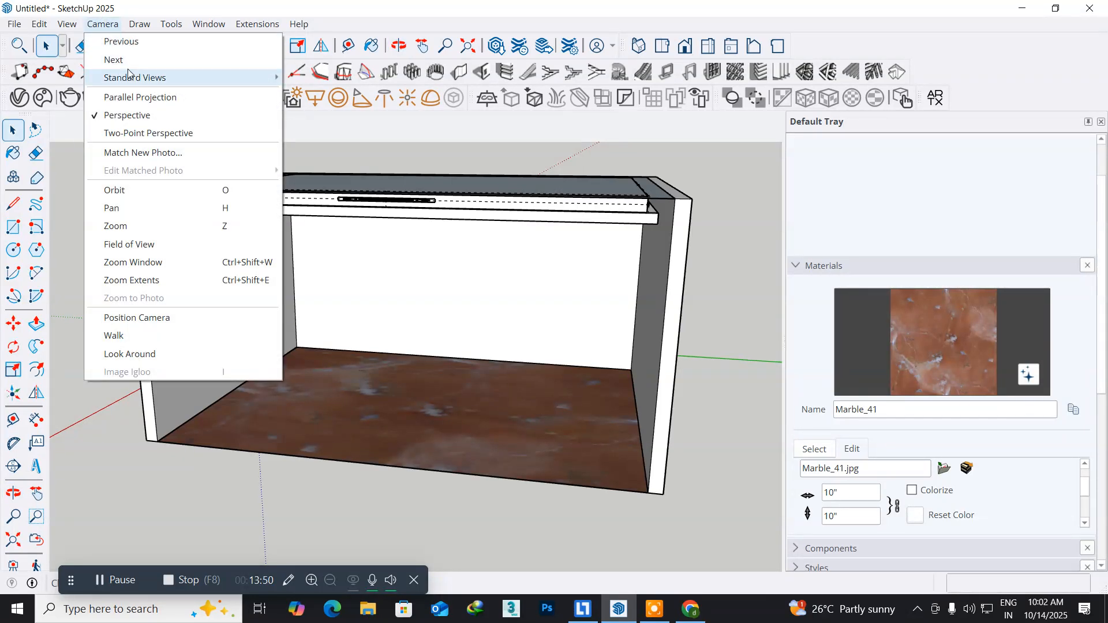
click(154, 316)
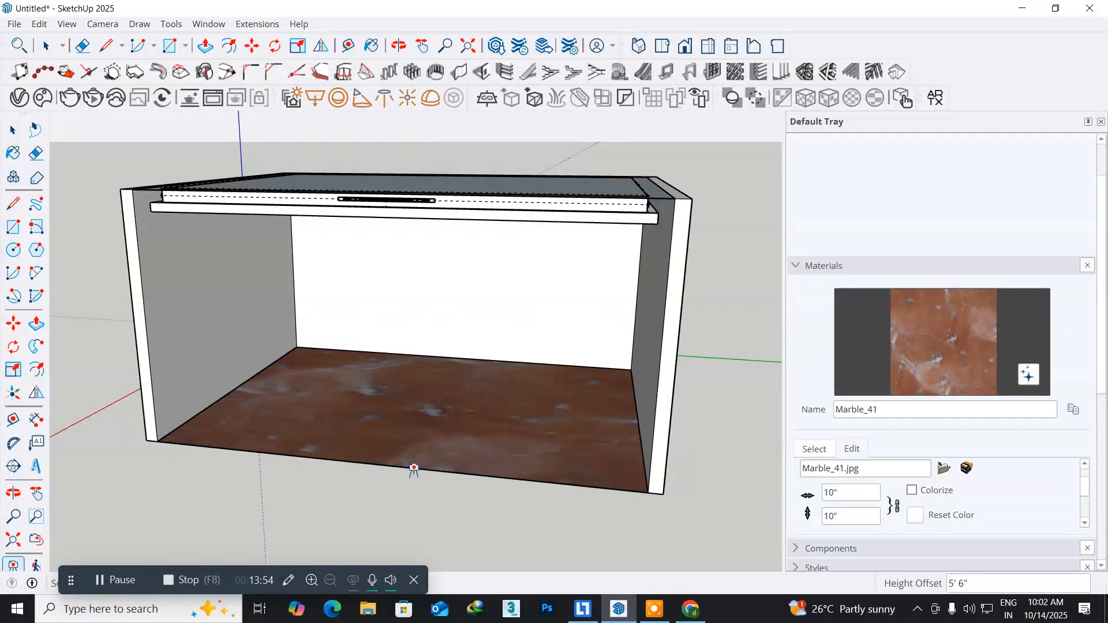
scroll(424, 462, down, 3)
shift+middle_drag(433, 462, 386, 366)
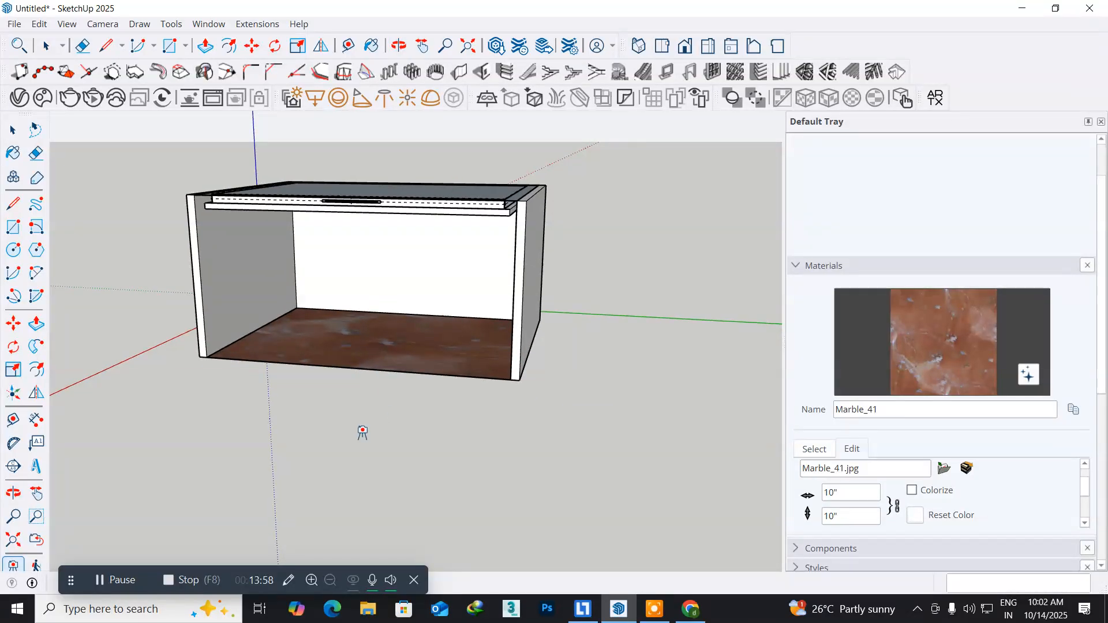
click(369, 442)
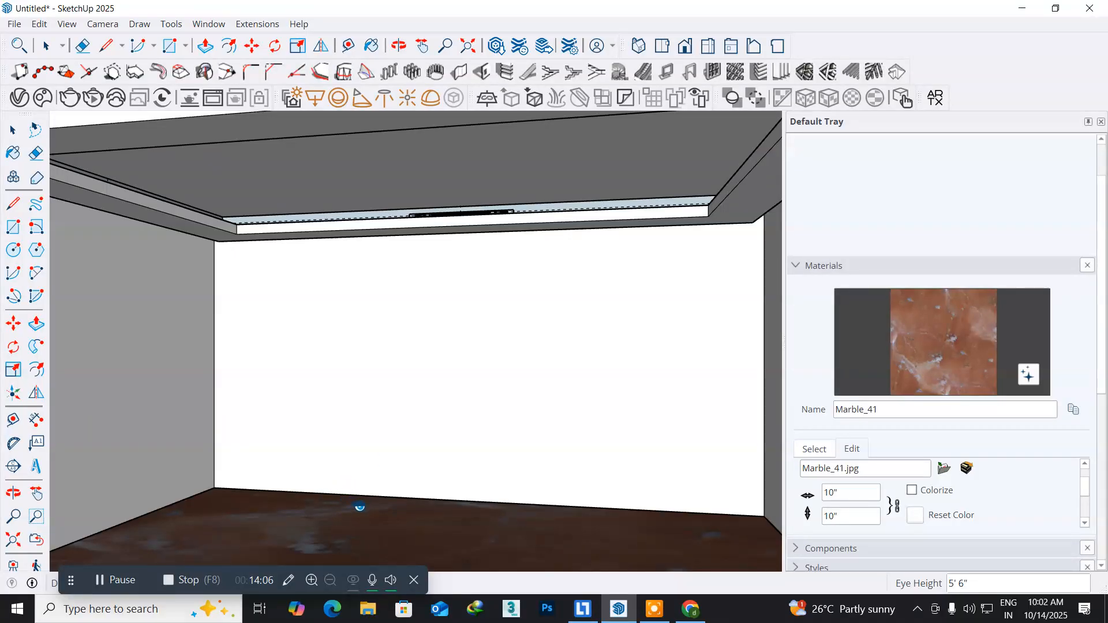
shift+middle_drag(359, 506, 342, 492)
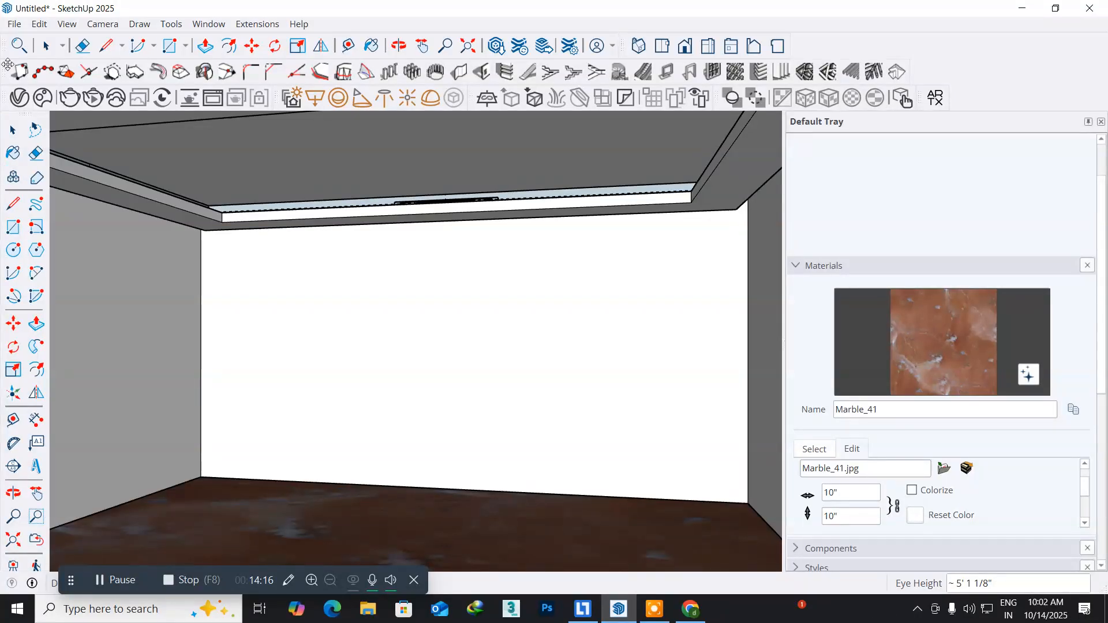
- Switch the view to two-point perspective and set the field of view to about 31.6 degrees
click(101, 24)
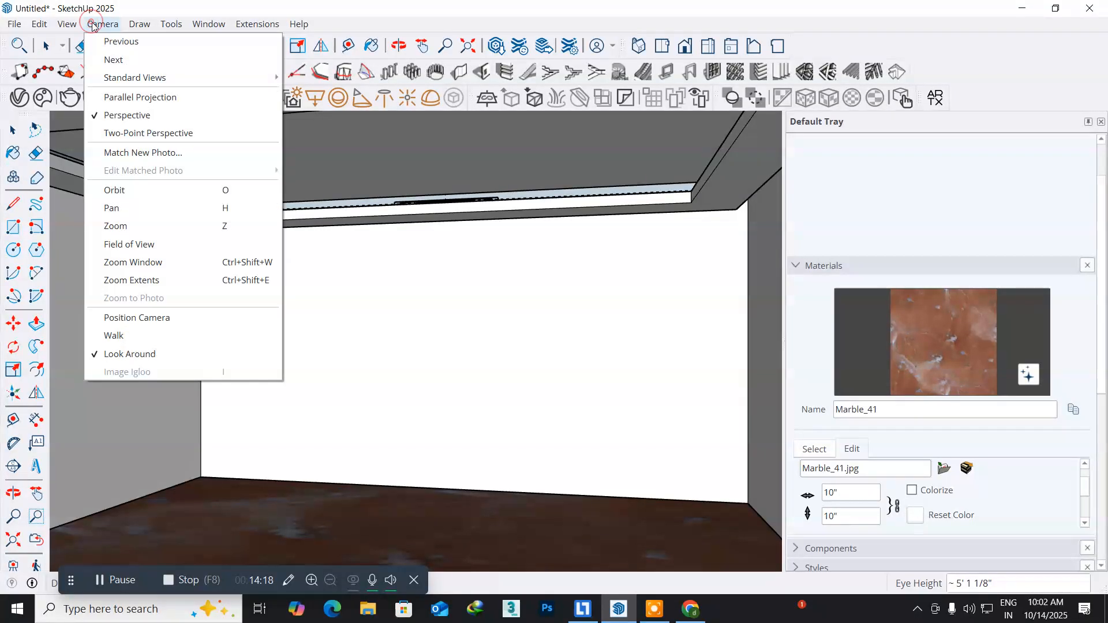
click(115, 132)
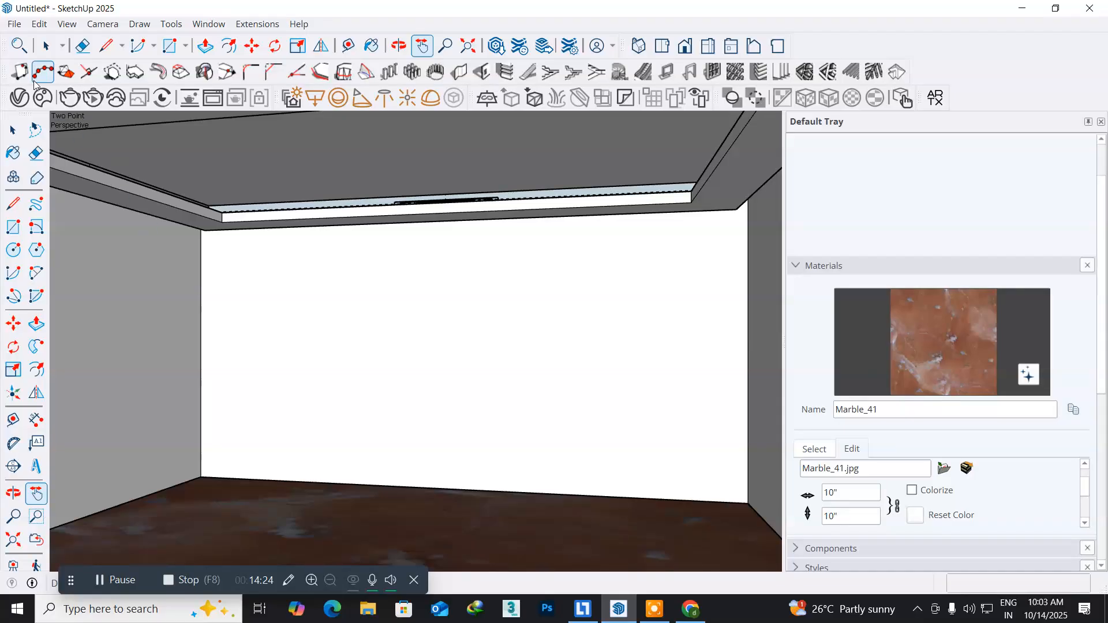
click(66, 24)
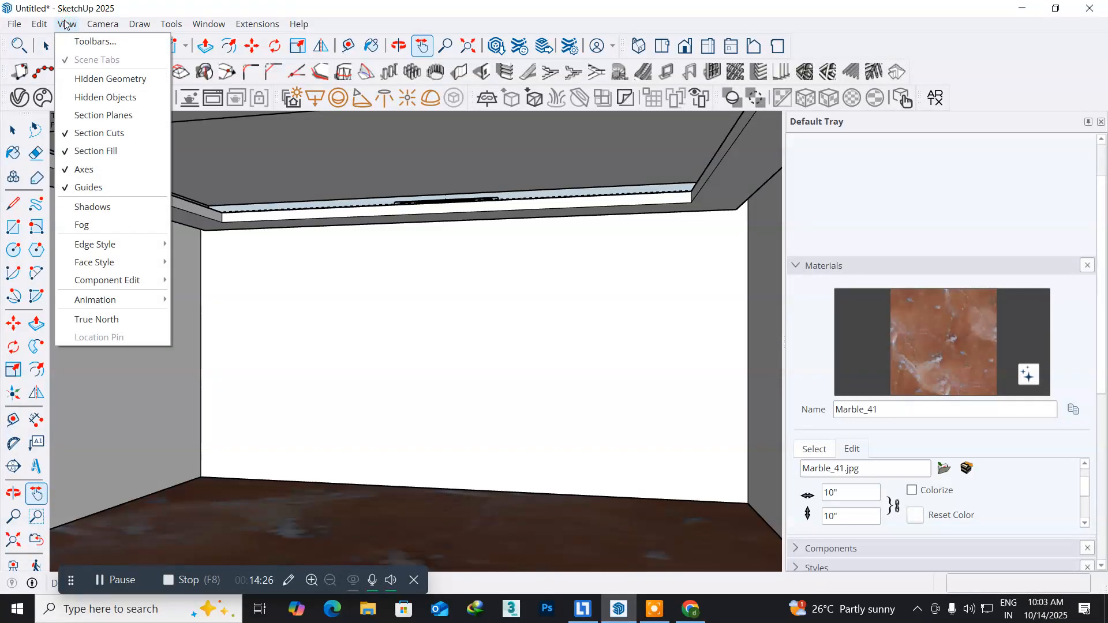
click(102, 24)
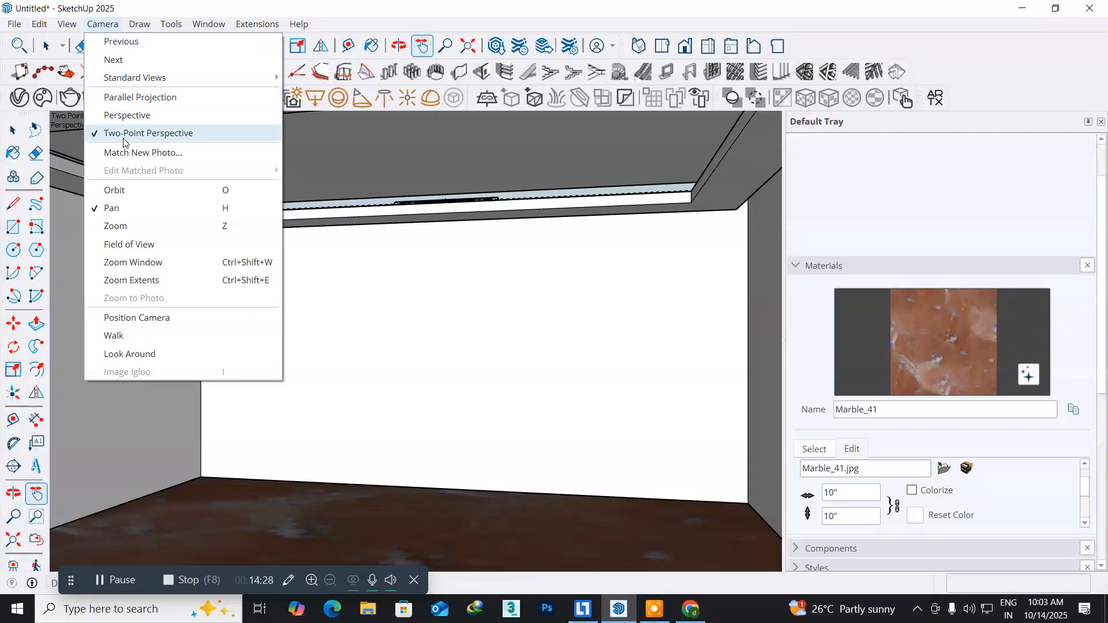
click(133, 244)
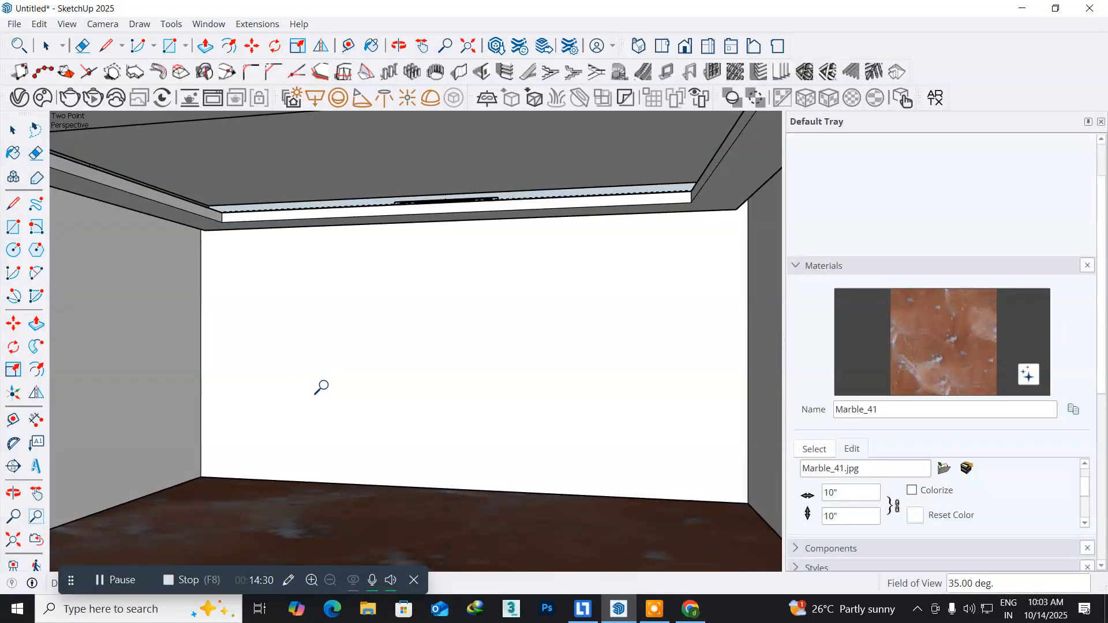
drag(321, 386, 254, 364)
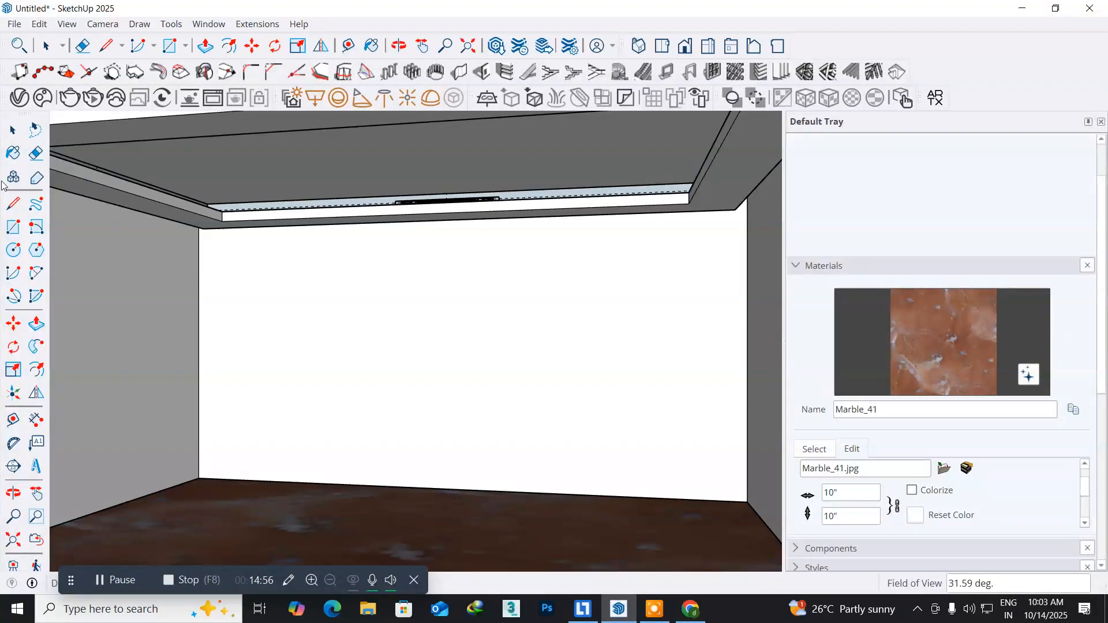
- Offset the outline of the recessed ceiling face inward by 2'
click(7, 128)
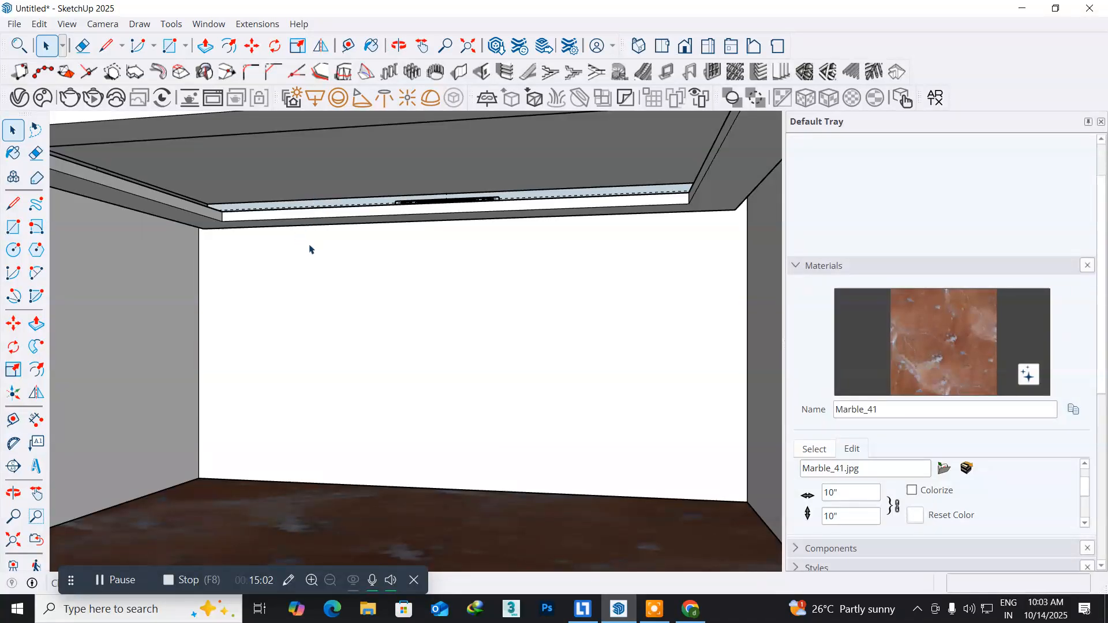
click(262, 185)
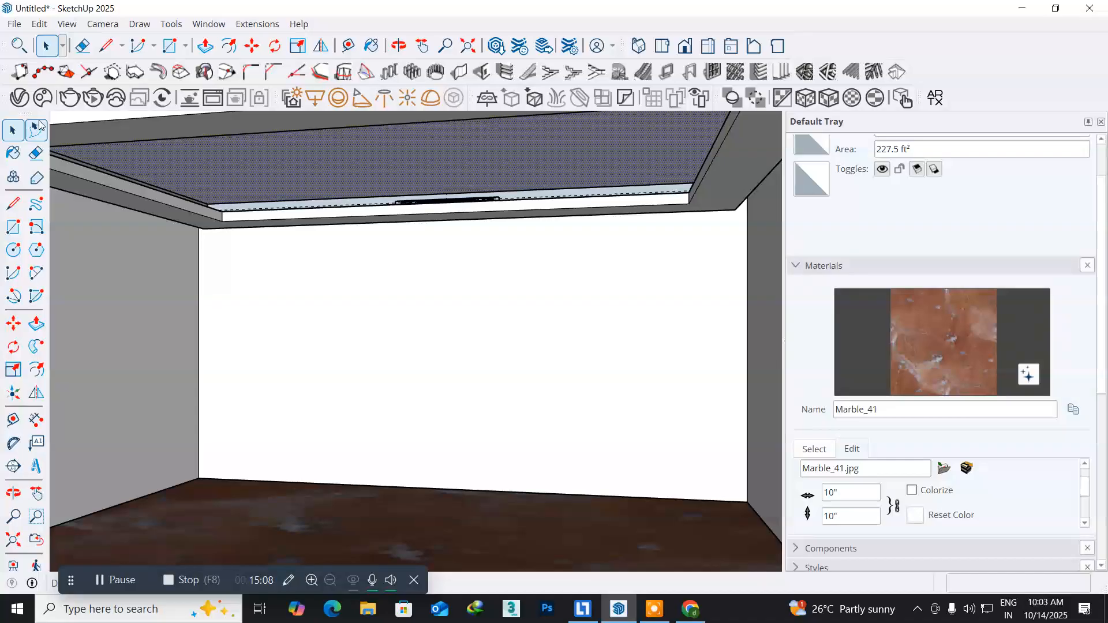
click(35, 369)
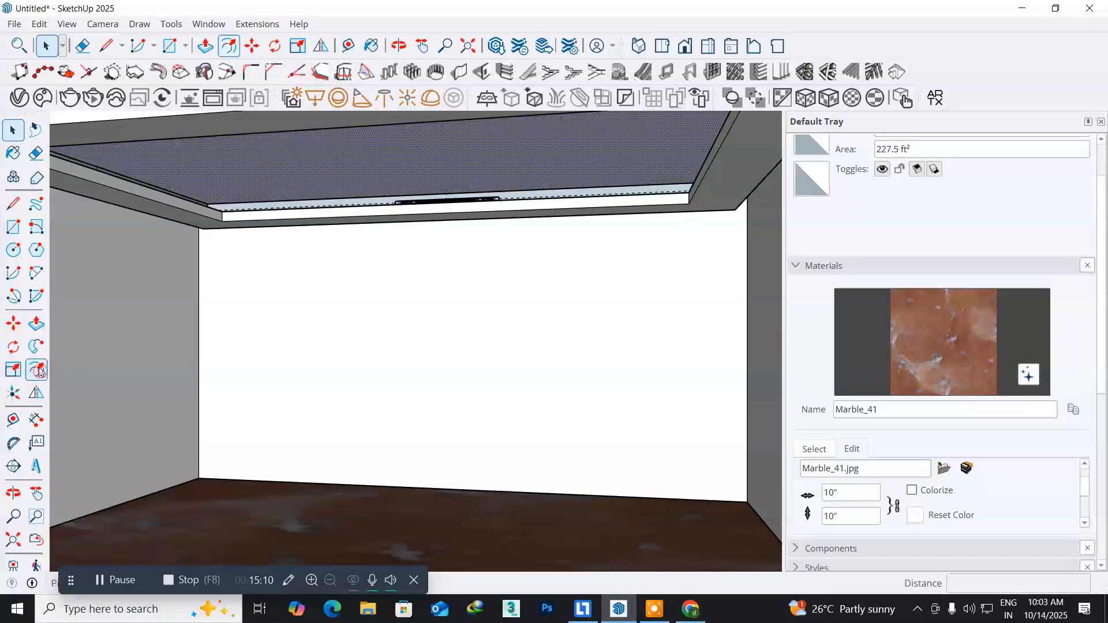
click(283, 200)
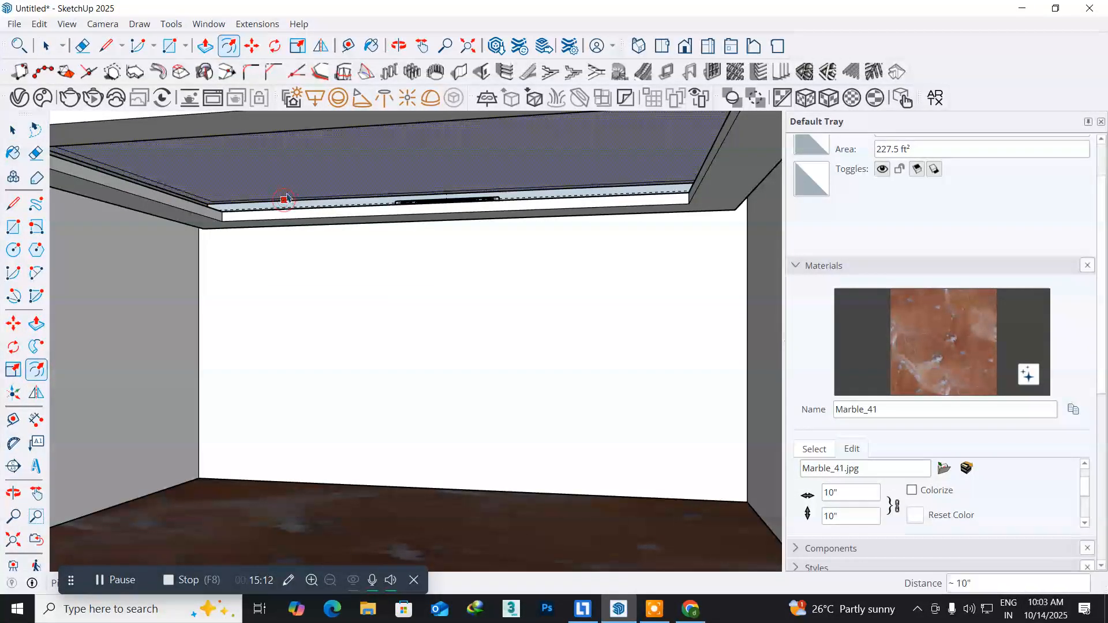
text(2')
key(Return)
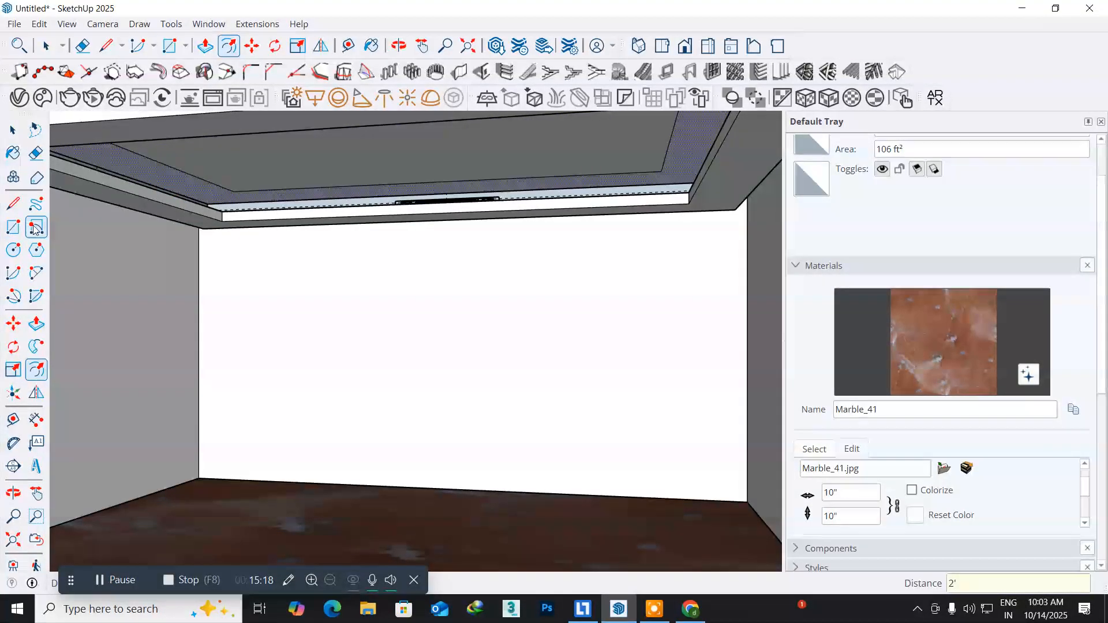
- Push/Pull the inner ceiling rectangle about 11 3/16" downward to form a lowered central panel
click(16, 134)
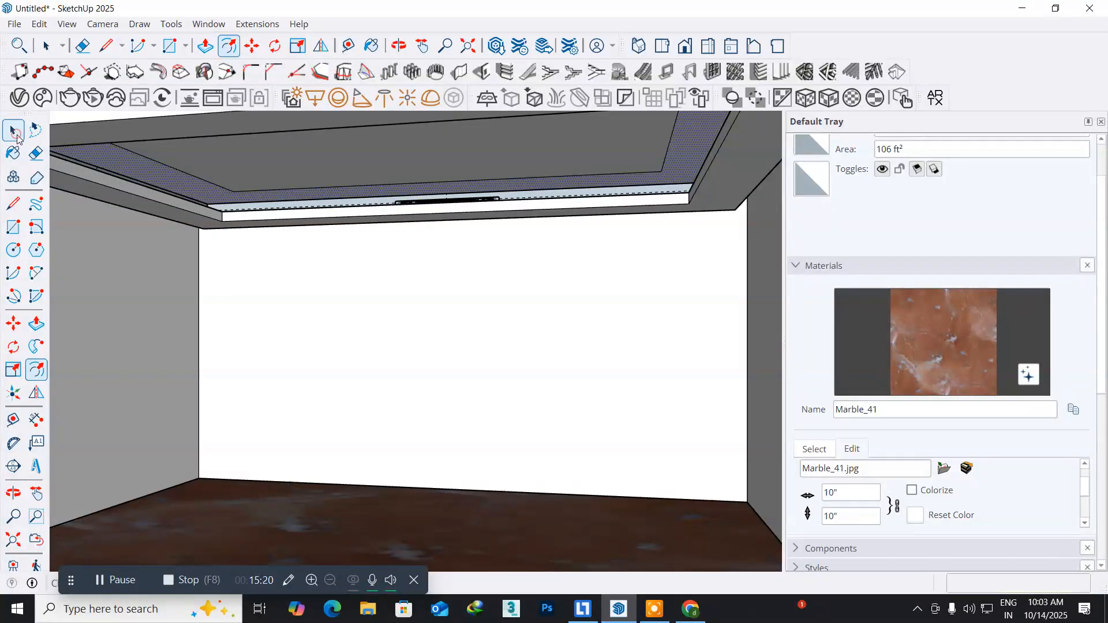
click(292, 165)
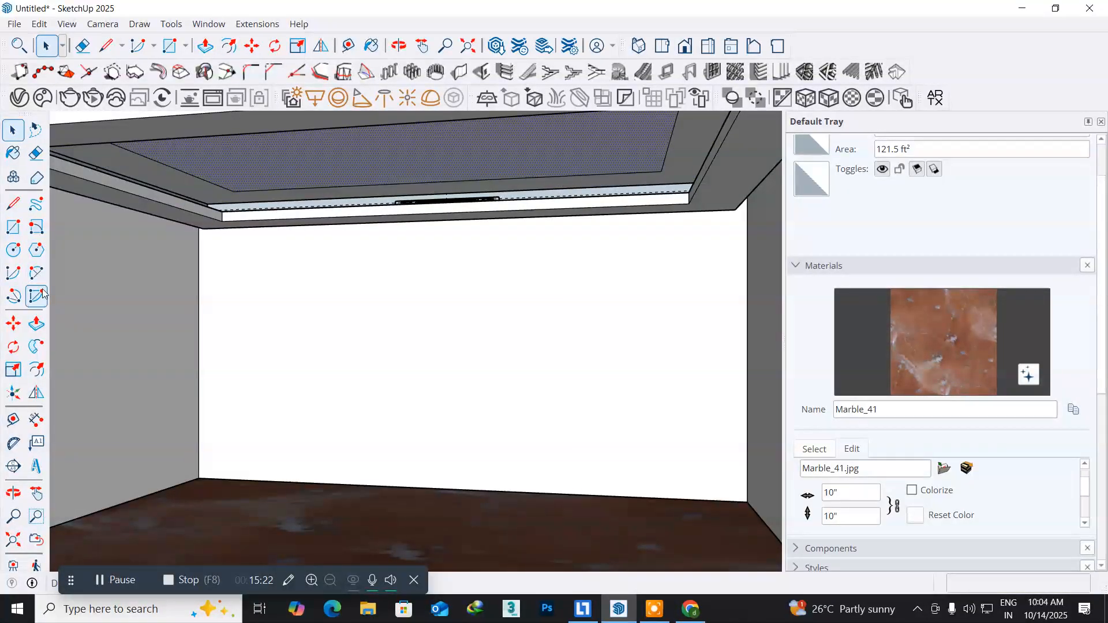
click(36, 323)
click(317, 144)
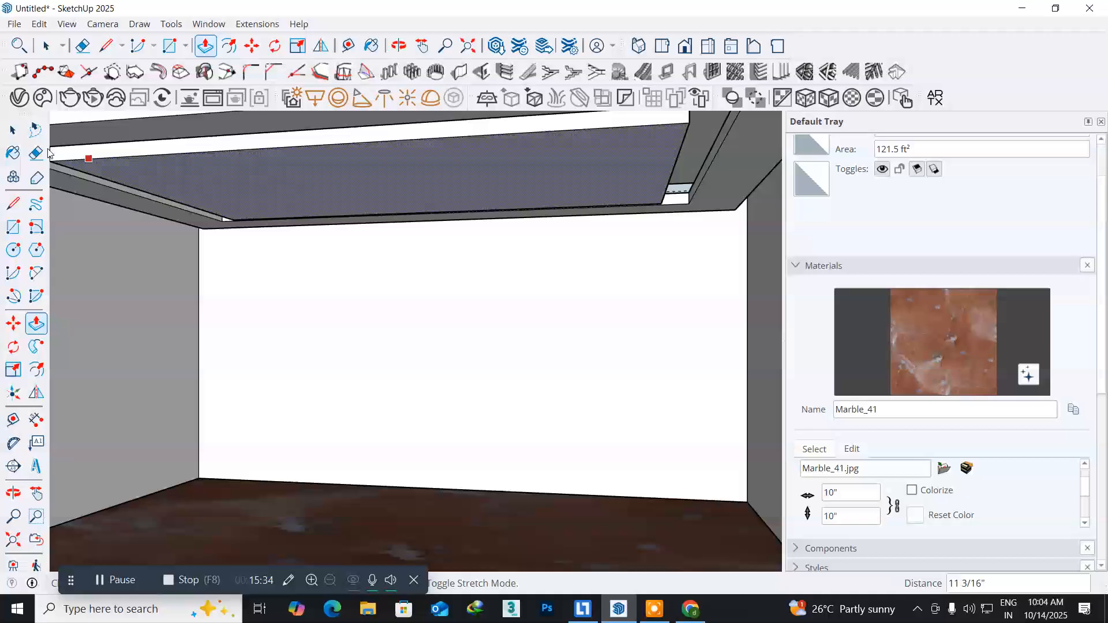
click(13, 132)
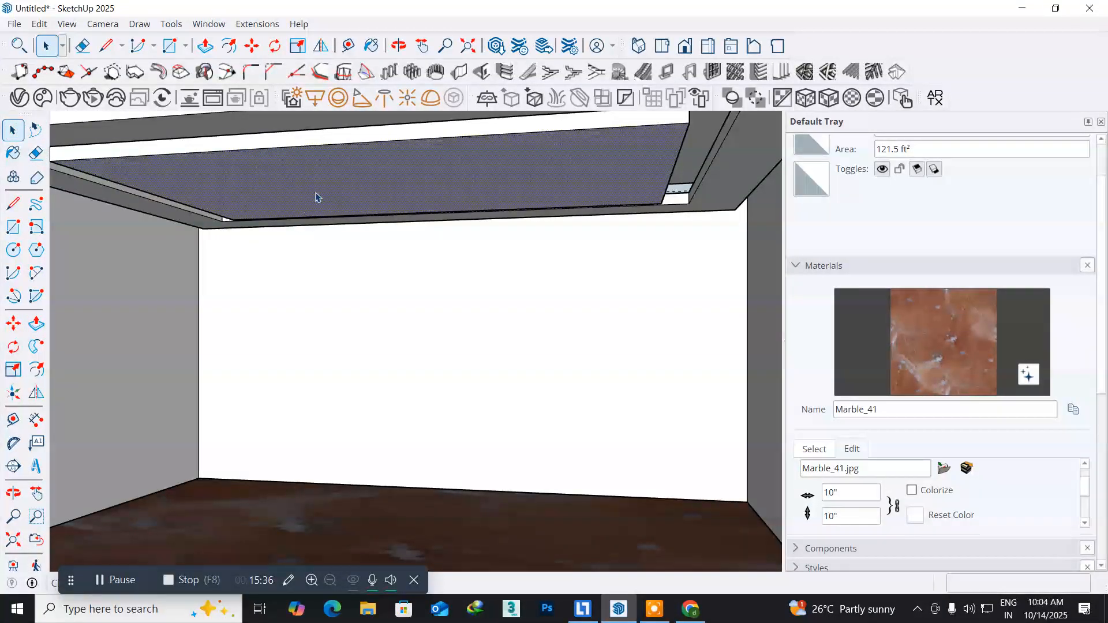
click(247, 284)
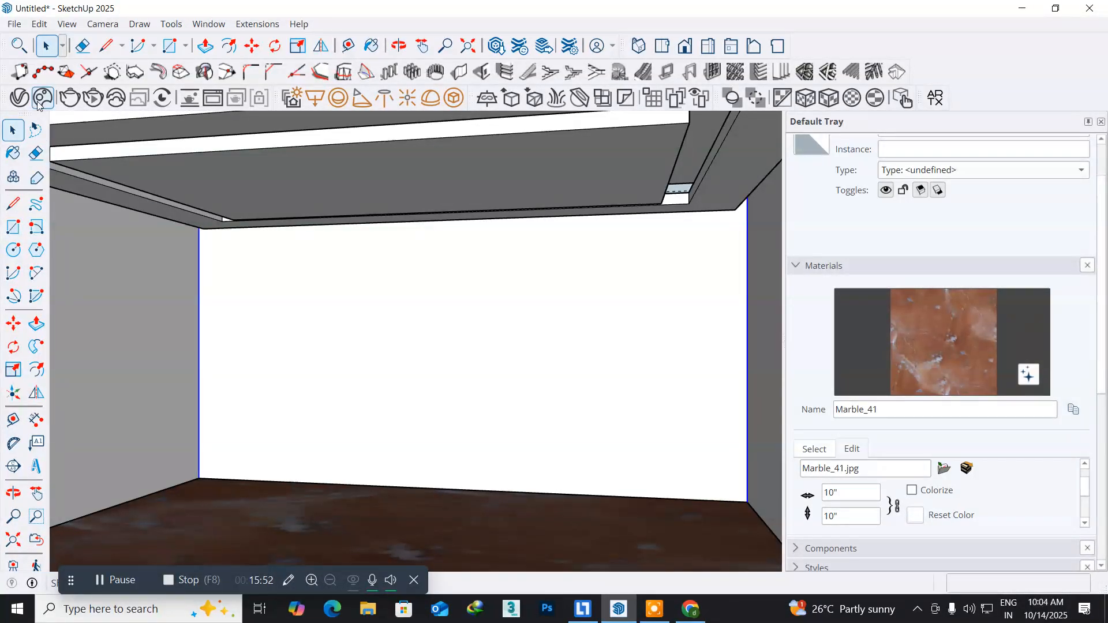
- Open V-Ray's render settings, turn off progressive rendering and set the denoiser to V-Ray
click(19, 100)
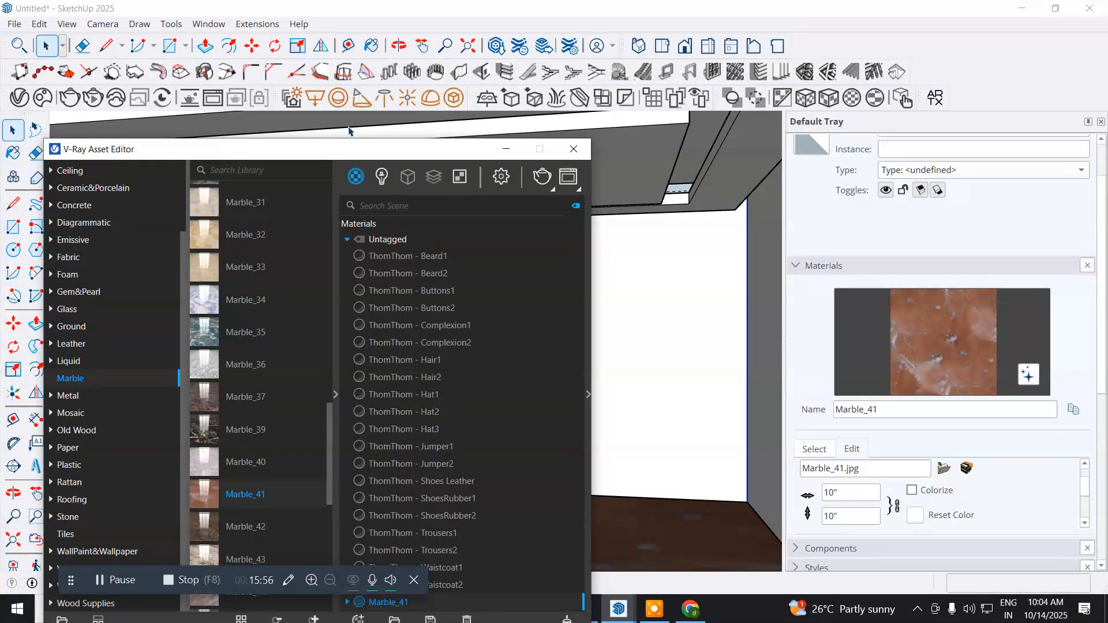
click(332, 393)
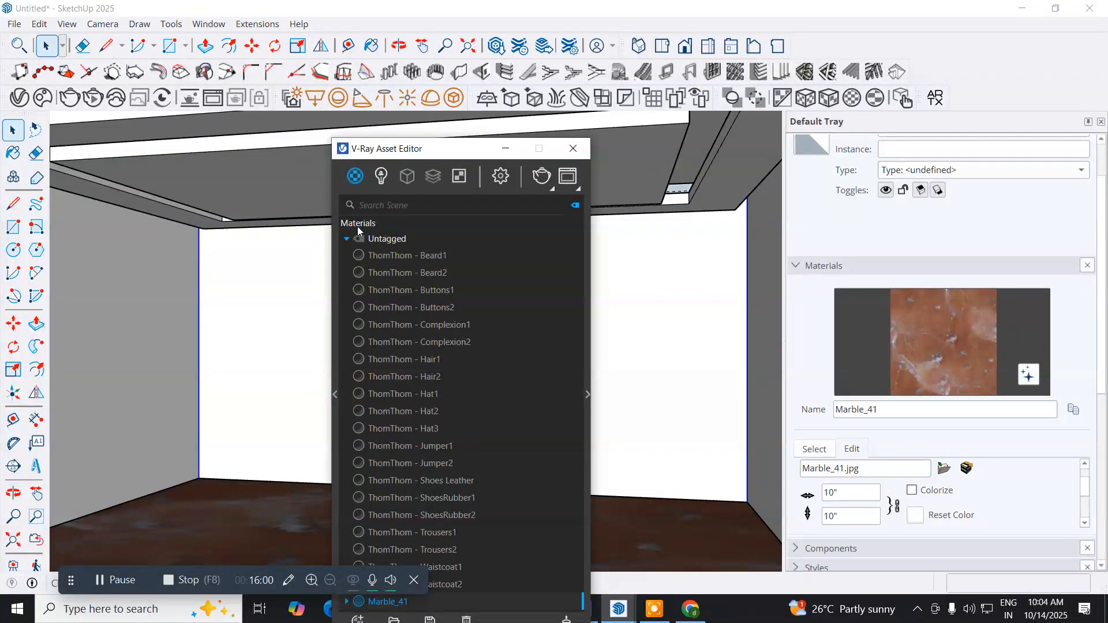
drag(431, 153, 222, 66)
click(295, 93)
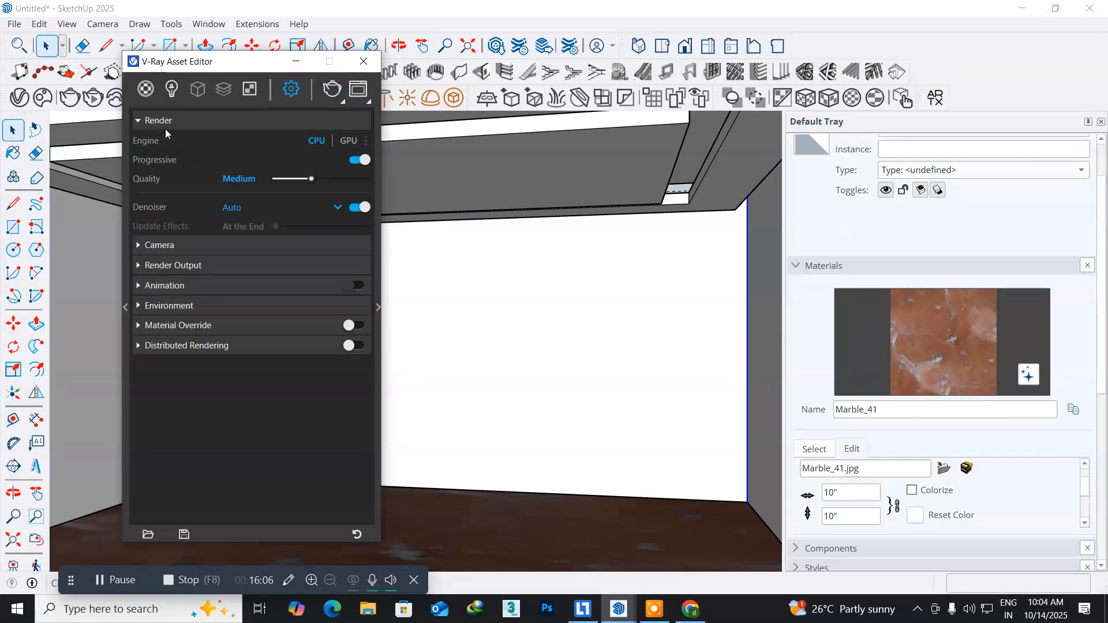
click(360, 160)
click(138, 246)
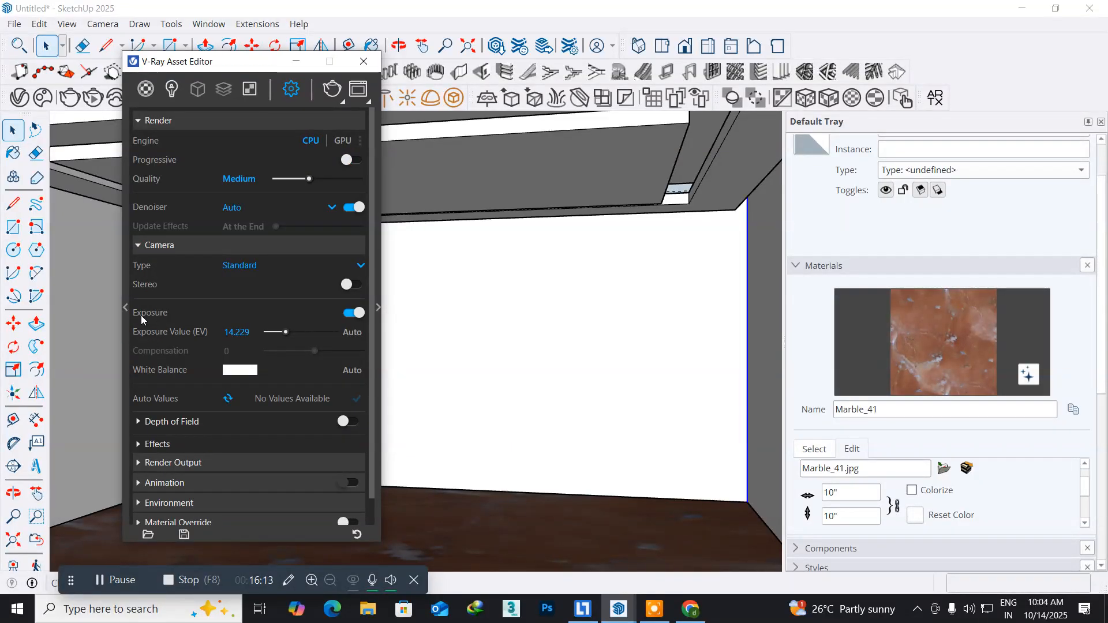
click(228, 206)
click(243, 247)
- Set the render camera type to VR Spherical Panorama and the exposure value to 14
click(246, 265)
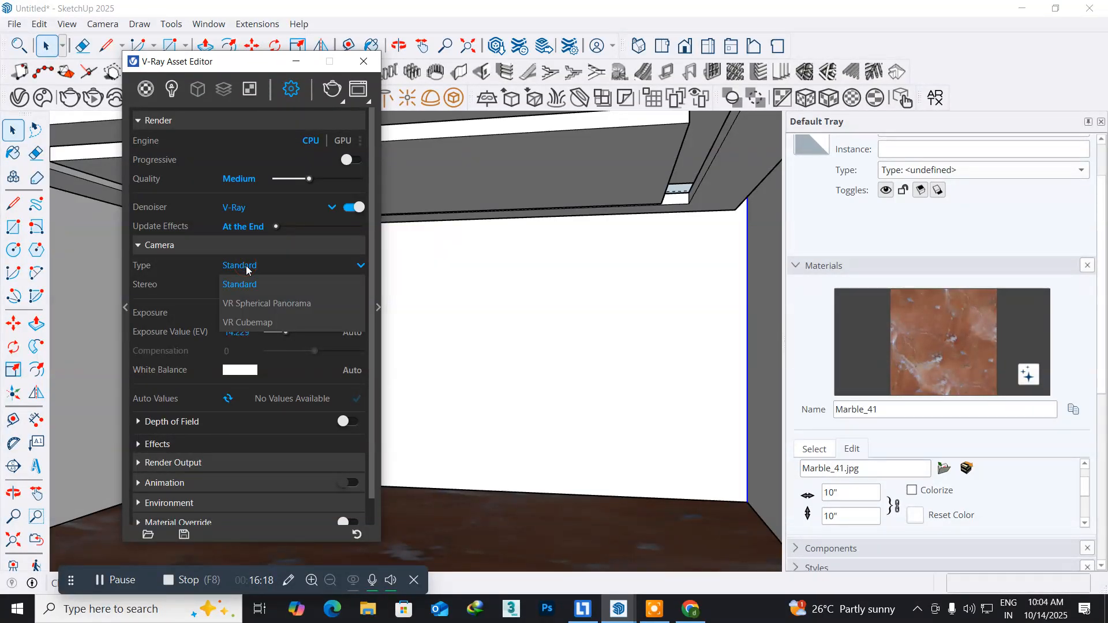
click(250, 305)
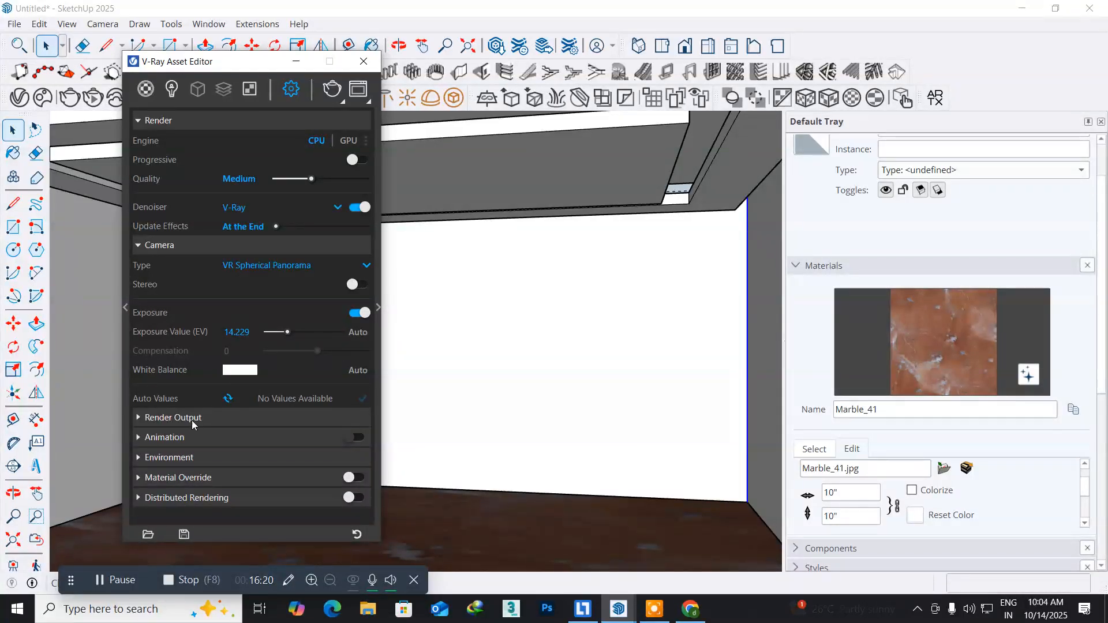
click(237, 332)
text(14)
key(Return)
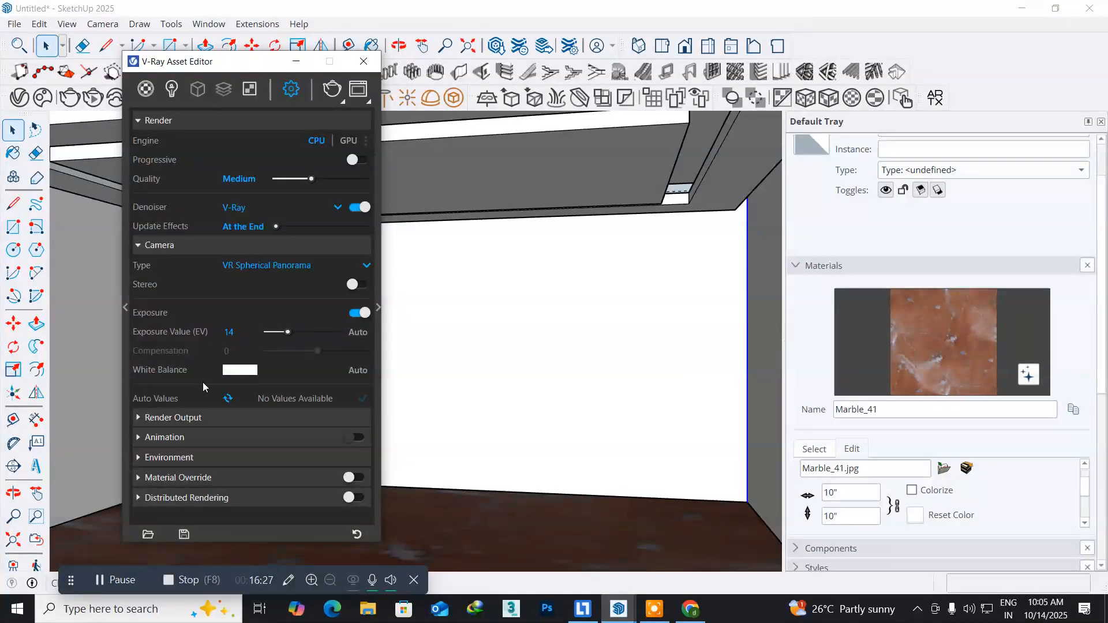
- Set the render output size to 2048 by 1024 in the V-Ray settings
click(154, 417)
scroll(208, 383, down, 3)
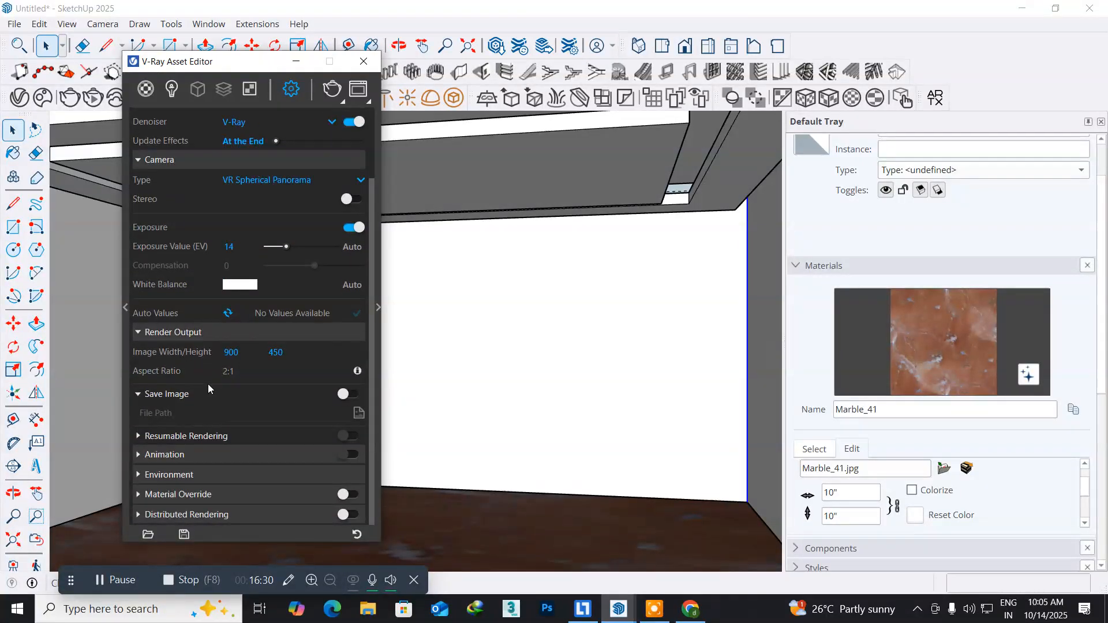
double_click(236, 351)
text(2048)
key(Return)
- Turn on progressive rendering and review the camera and render output settings
scroll(348, 191, up, 2)
click(350, 160)
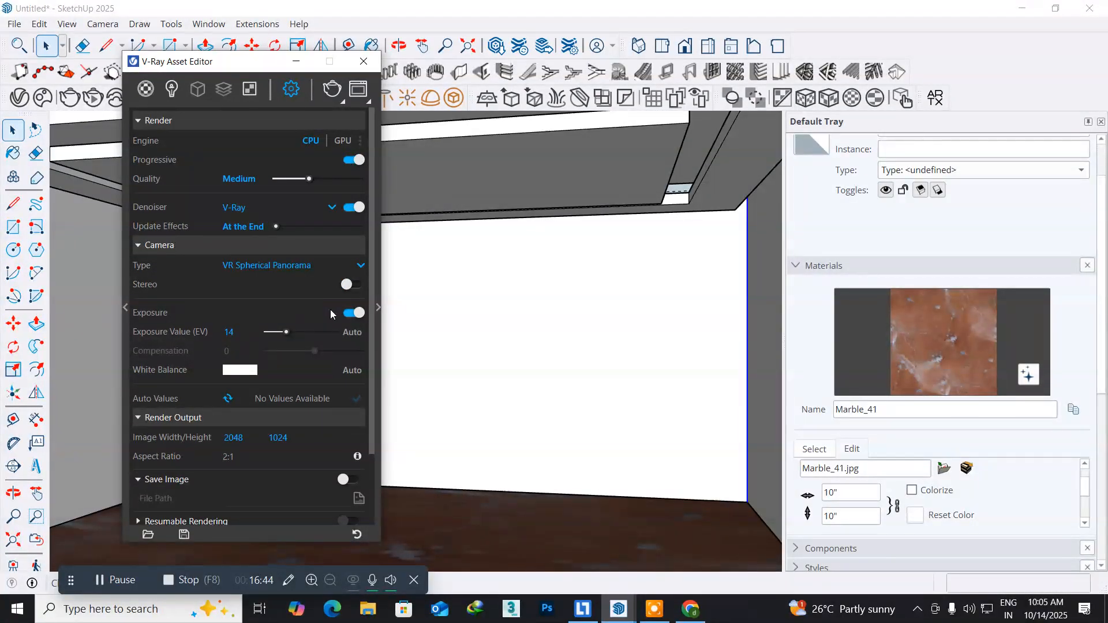
scroll(331, 312, down, 2)
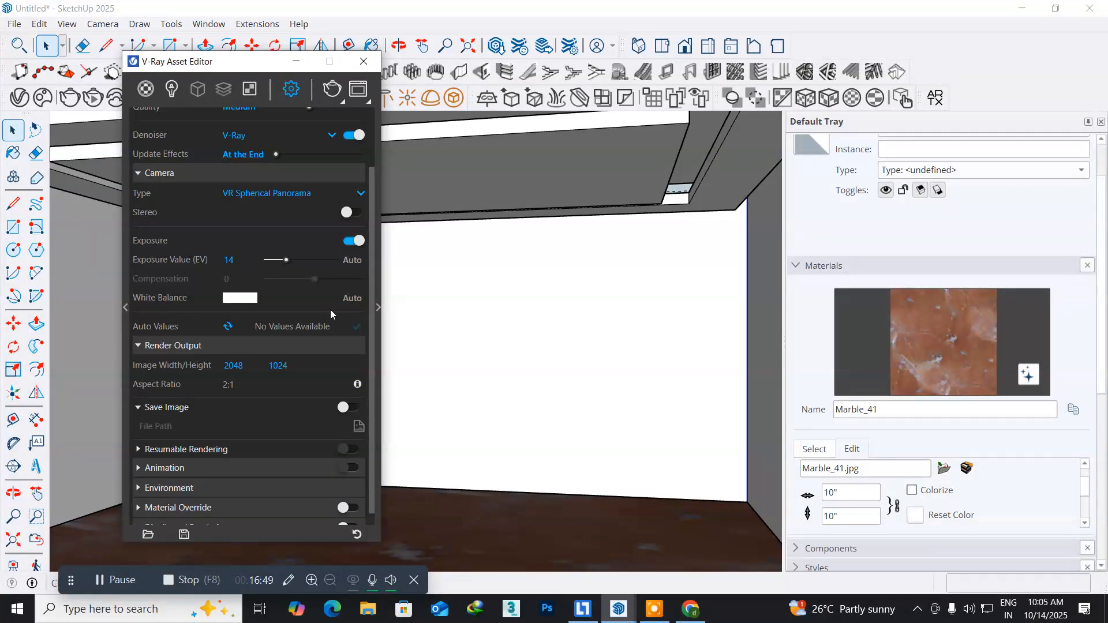
scroll(330, 309, up, 2)
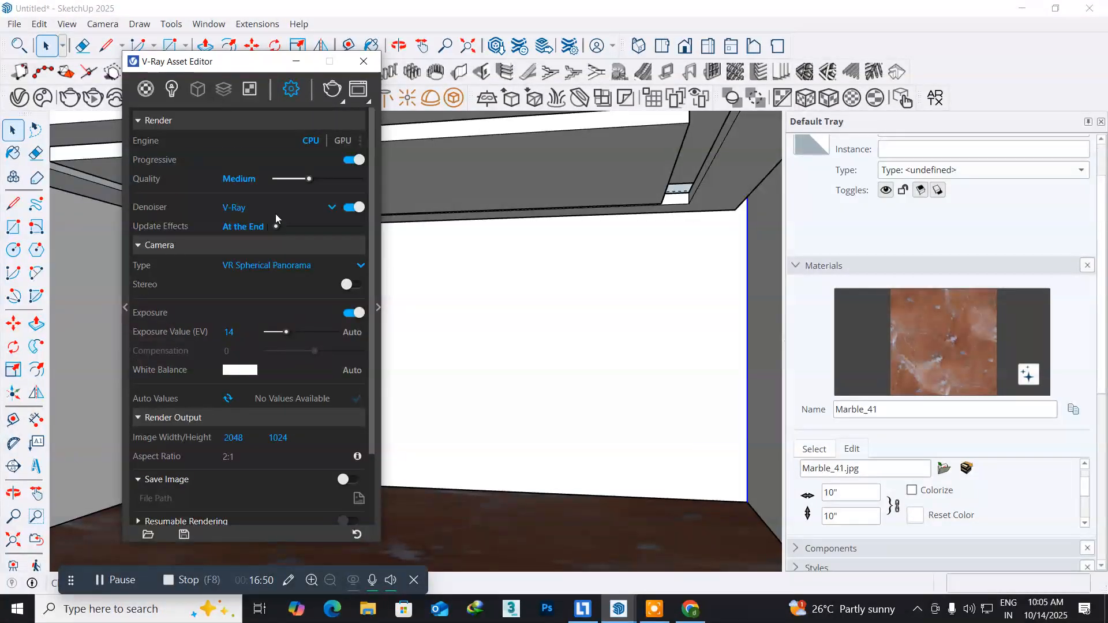
- Change the render camera type to Standard and switch progressive rendering off
click(253, 266)
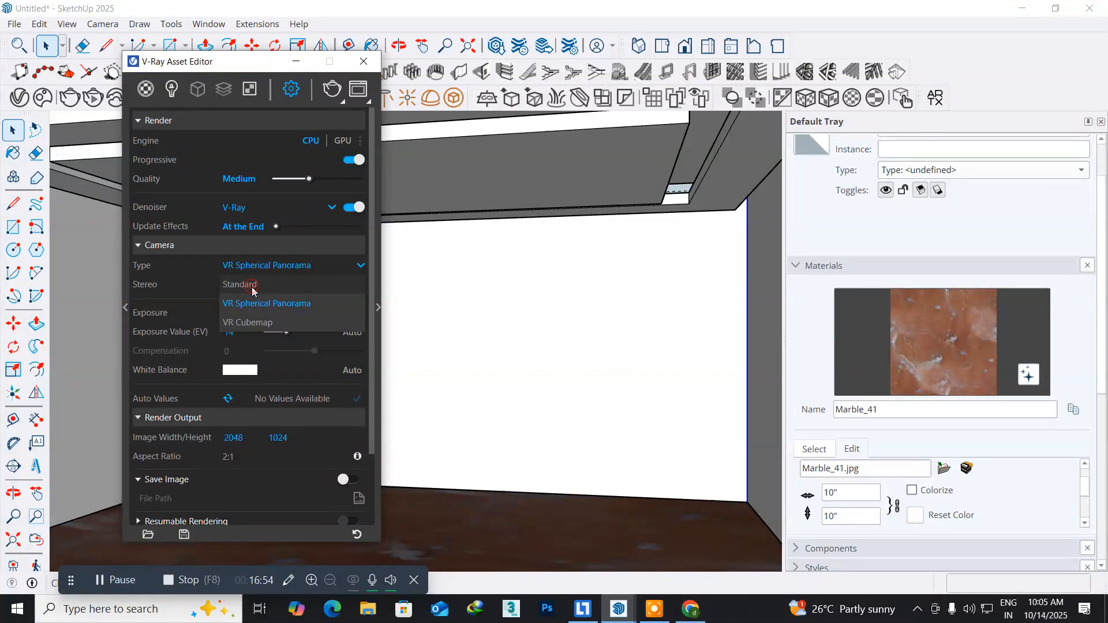
click(253, 285)
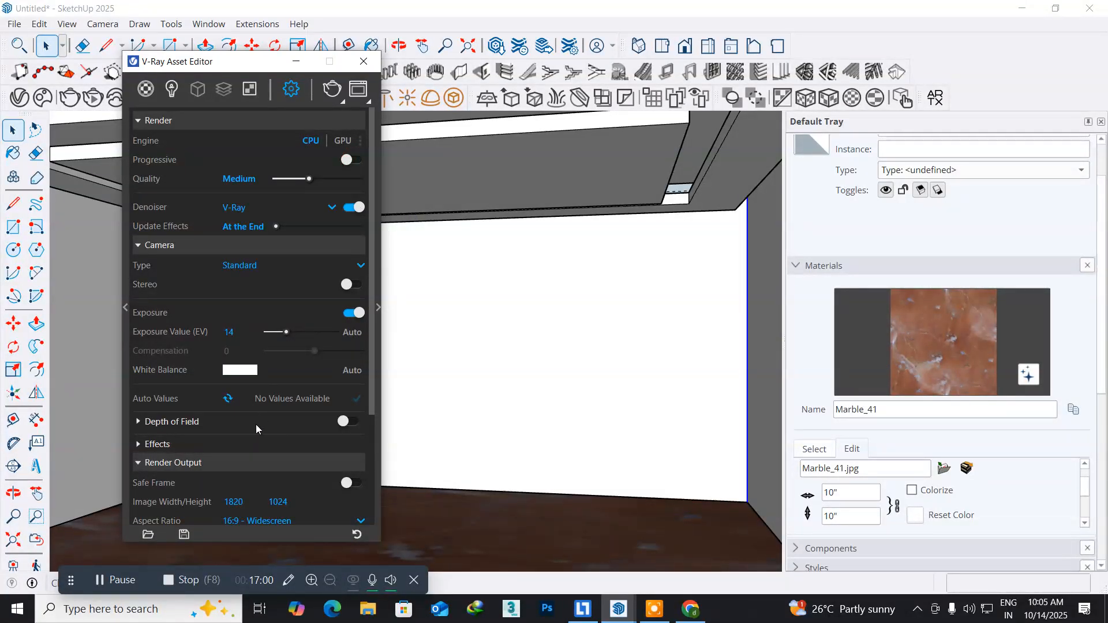
scroll(255, 424, down, 2)
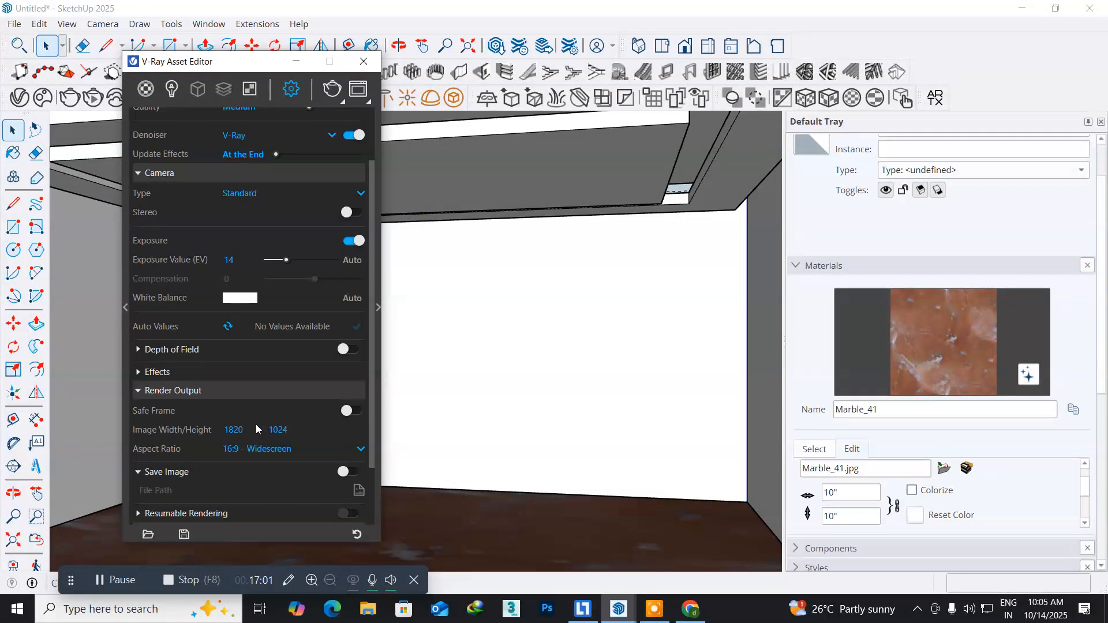
- Enable depth of field, and set the render output aspect ratio to 4:3 - Picture with the safe frame on
click(140, 350)
click(346, 349)
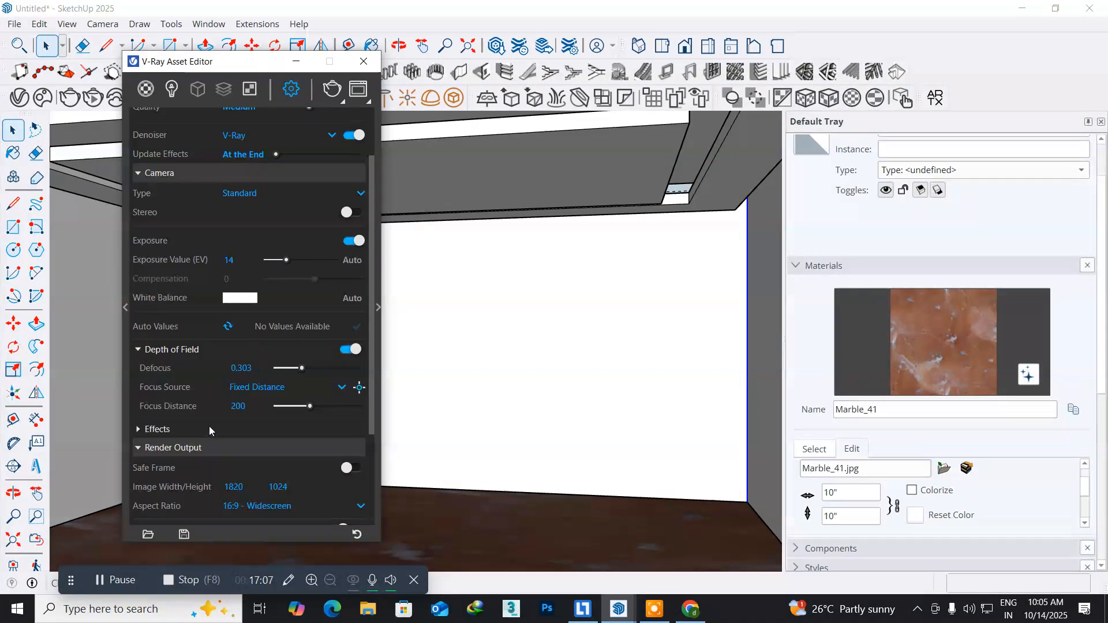
scroll(218, 403, down, 4)
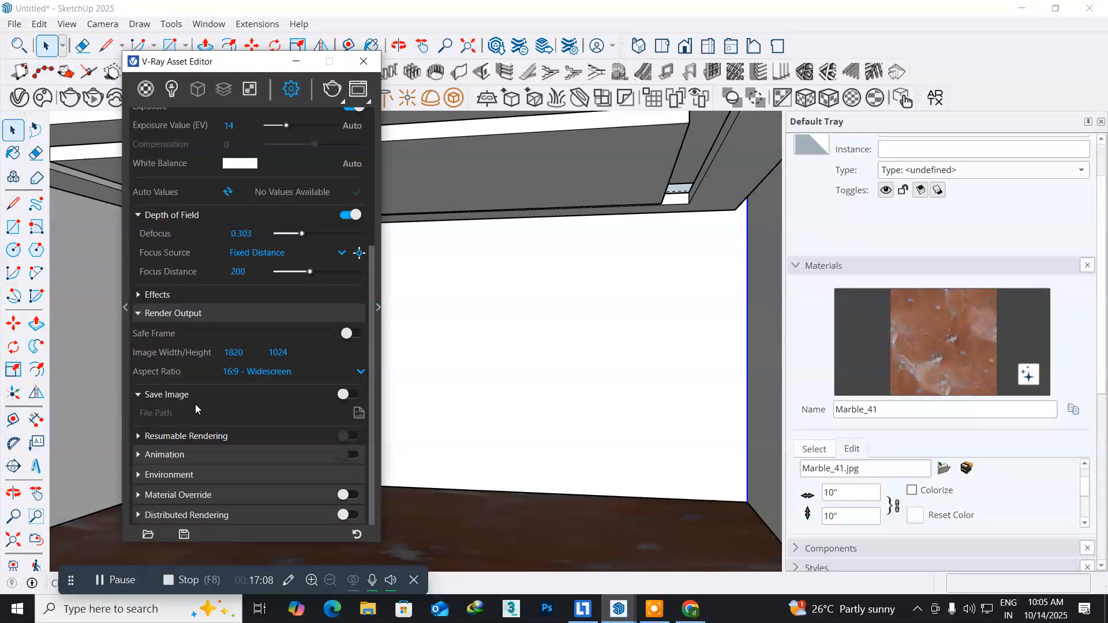
click(239, 353)
click(252, 376)
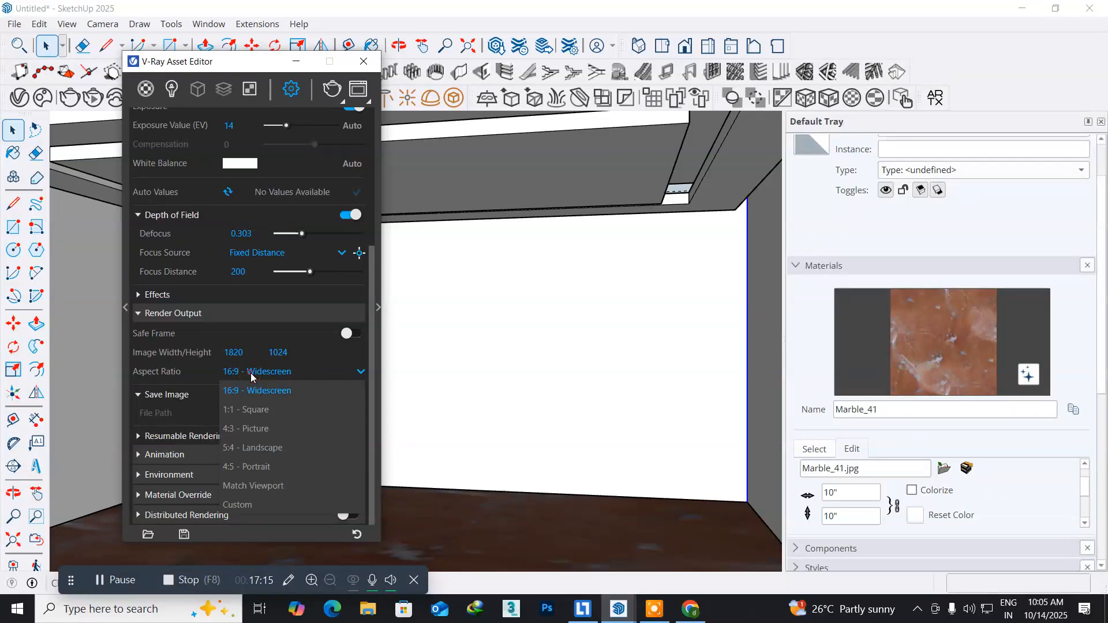
click(244, 428)
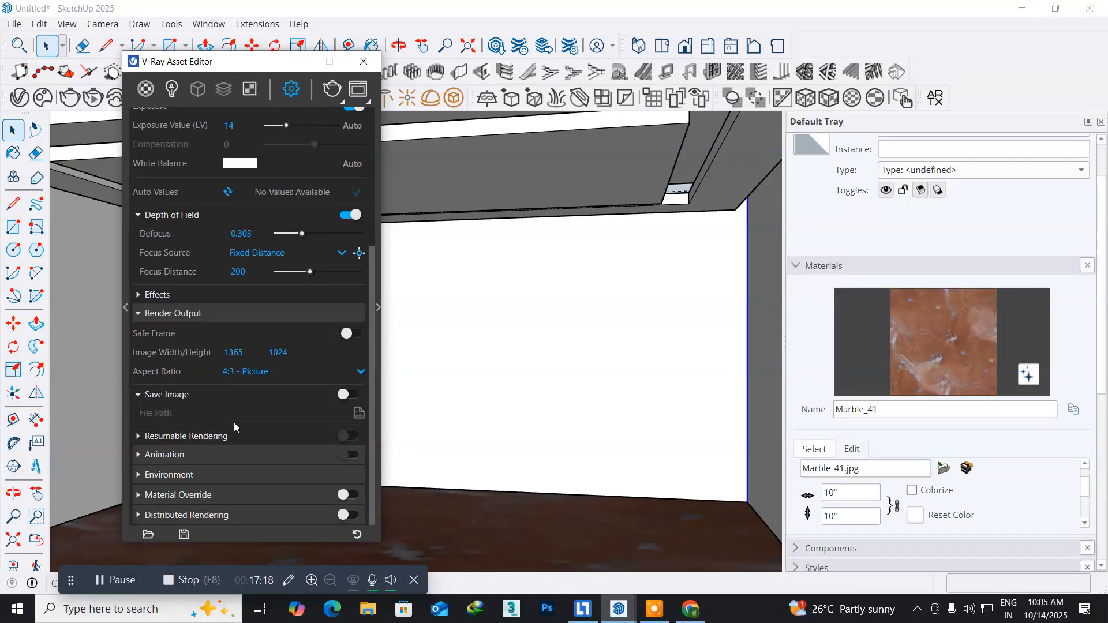
click(346, 333)
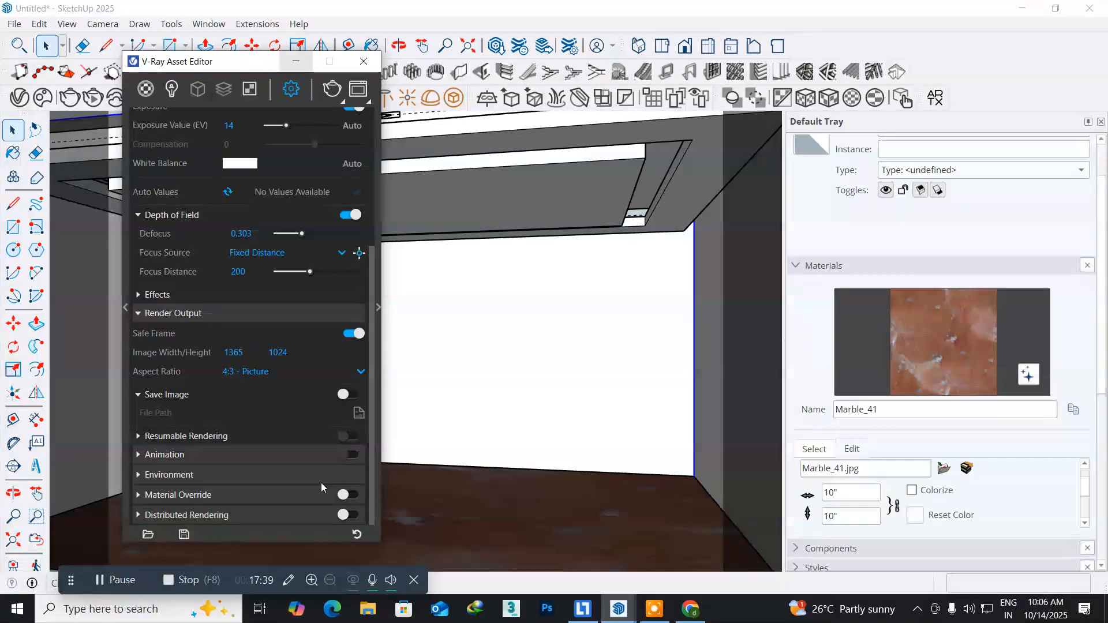
- Set the global illumination primary rays to Irradiance map, with Light cache for secondary rays
click(379, 308)
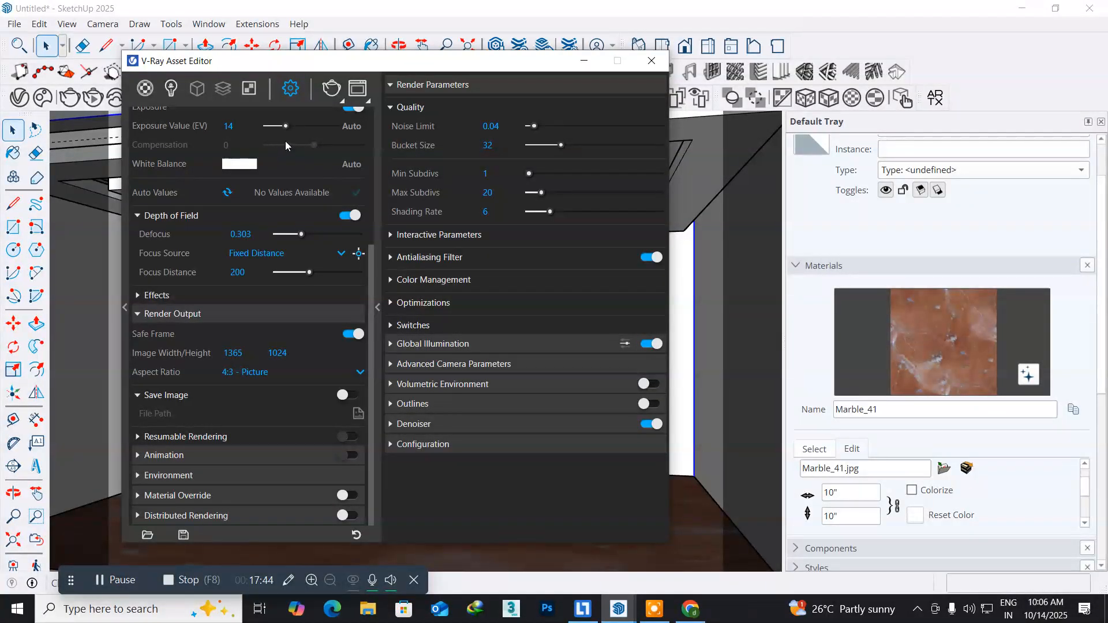
scroll(282, 173, up, 3)
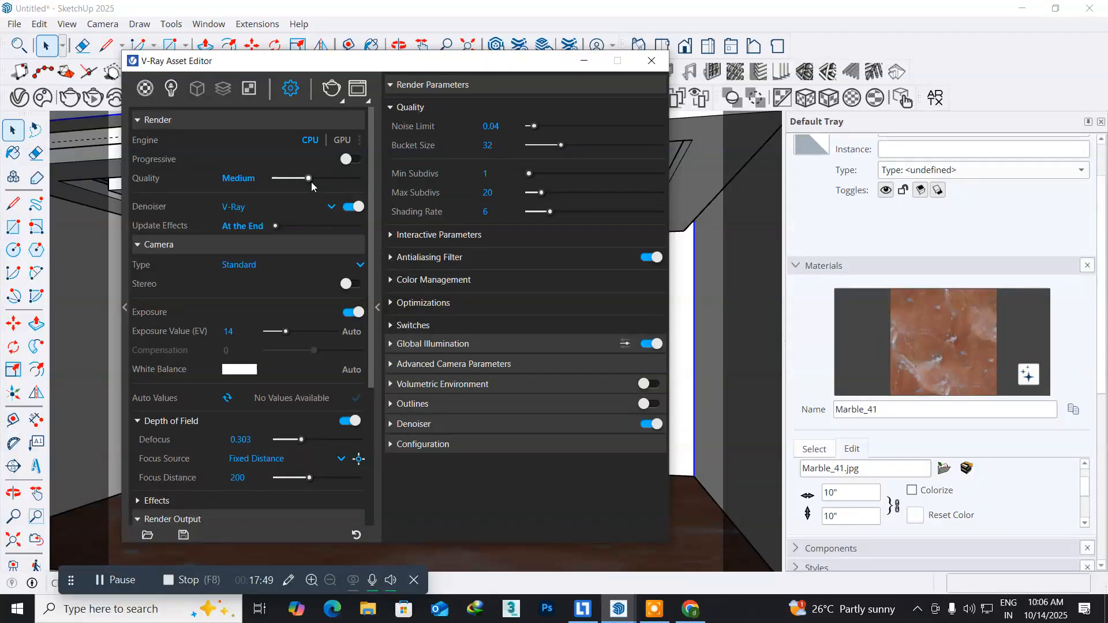
click(393, 344)
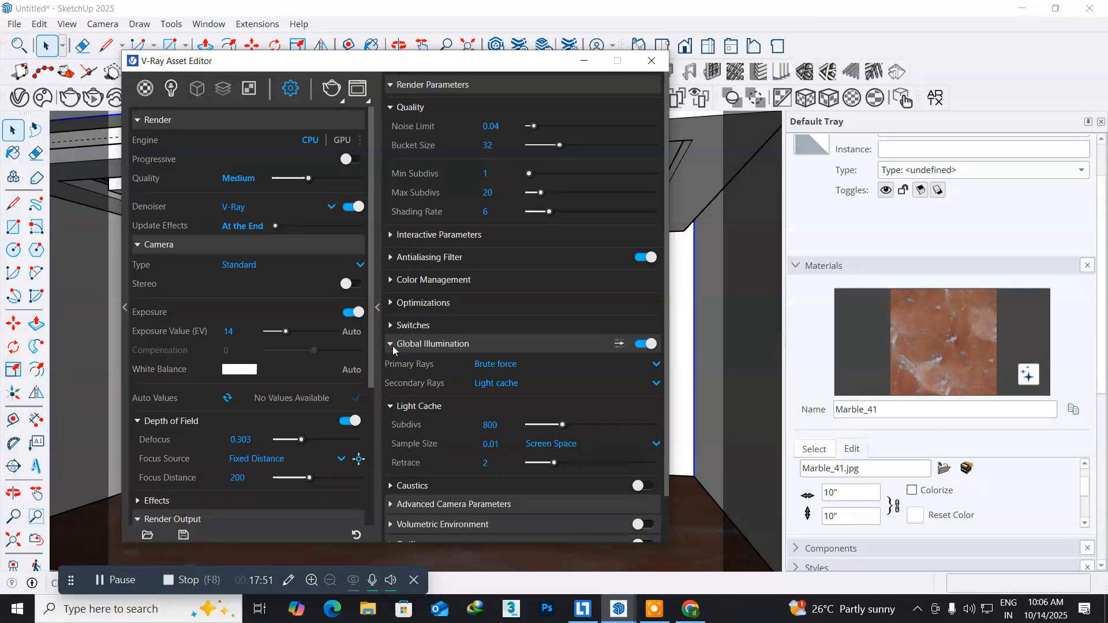
click(493, 362)
click(503, 382)
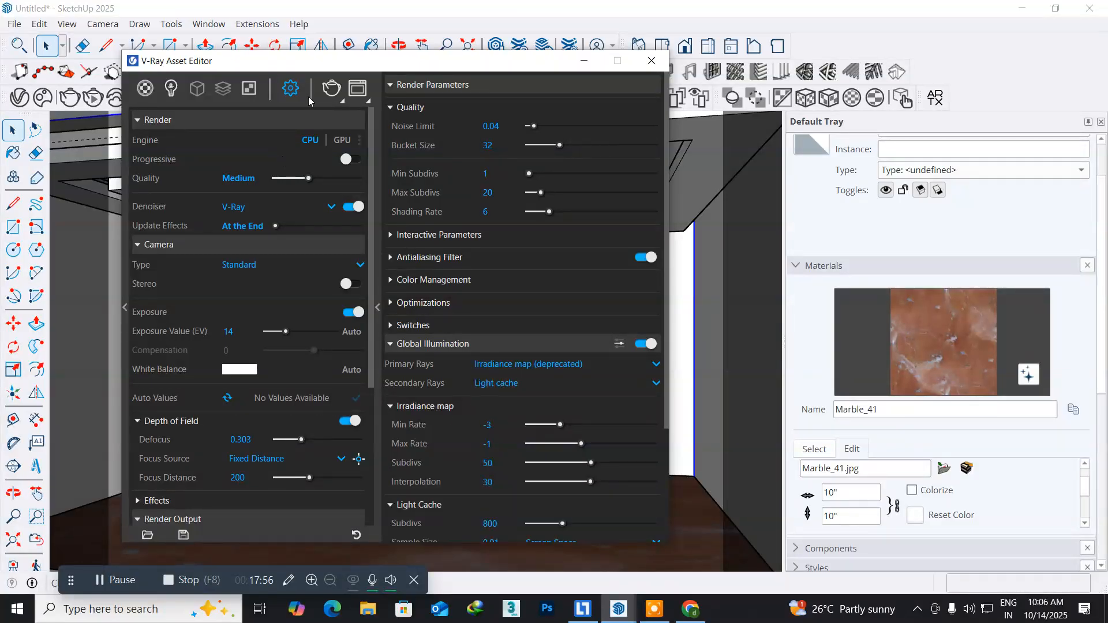
click(658, 69)
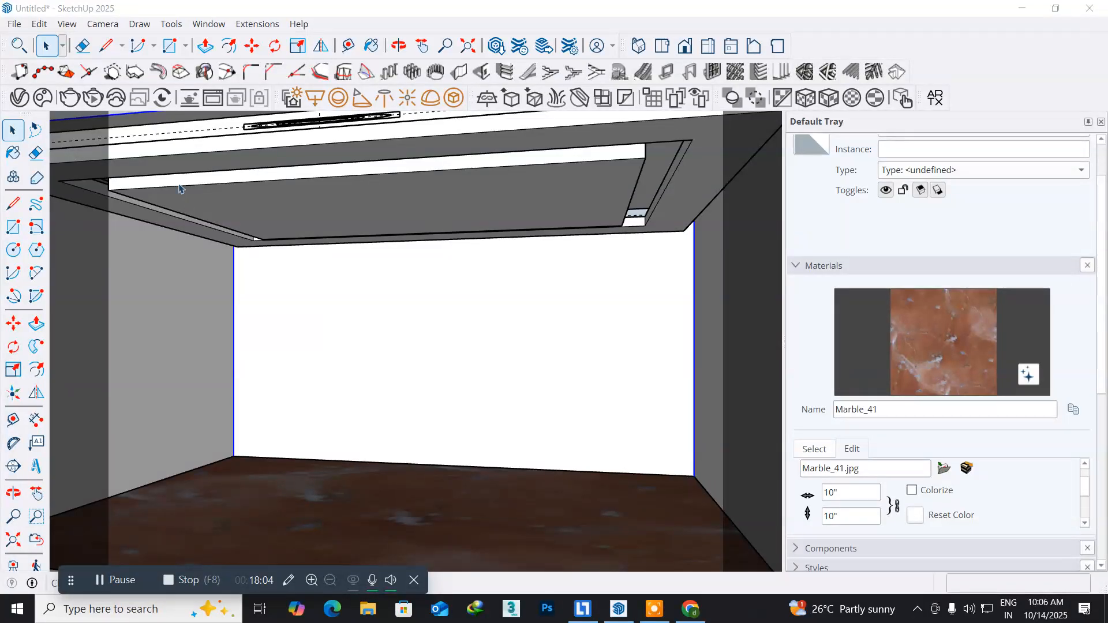
- Widen the camera's field of view to about 54 degrees
click(96, 22)
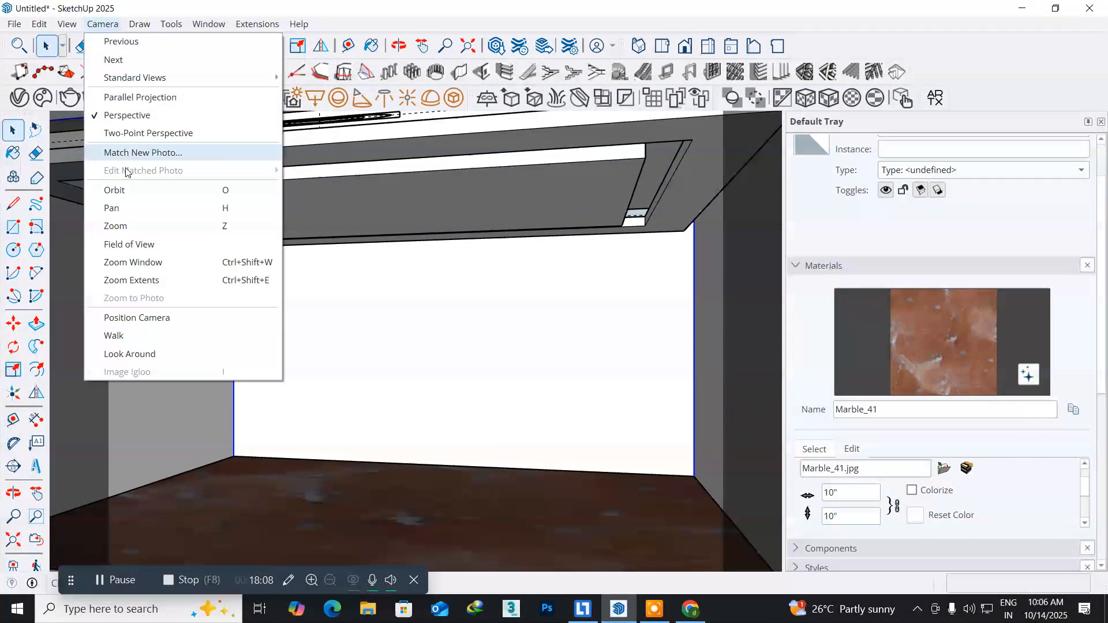
click(131, 244)
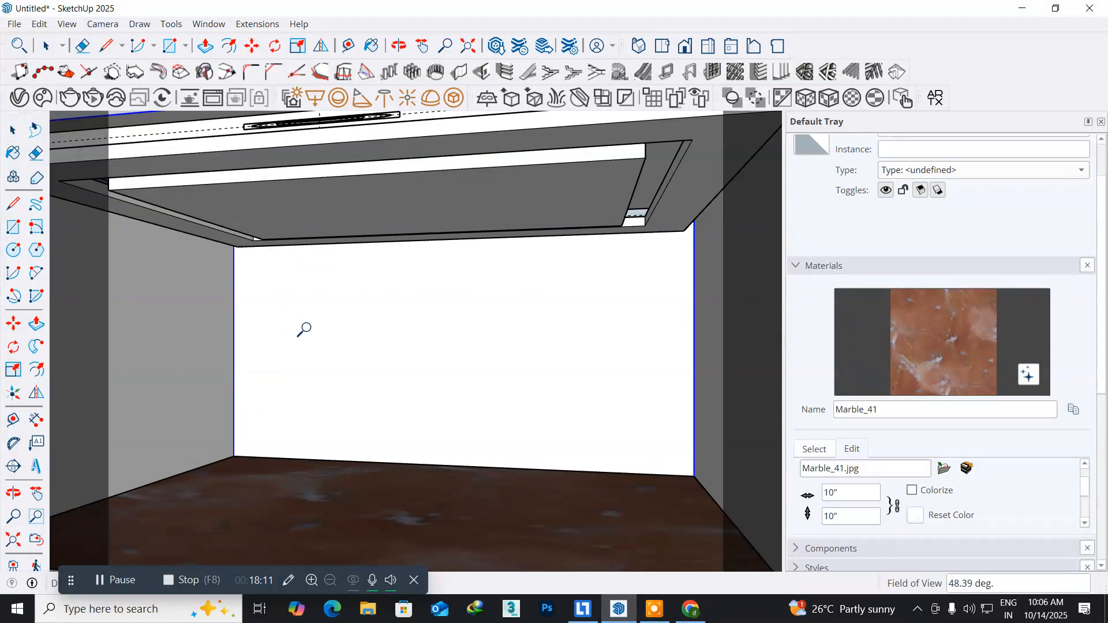
drag(307, 329, 429, 356)
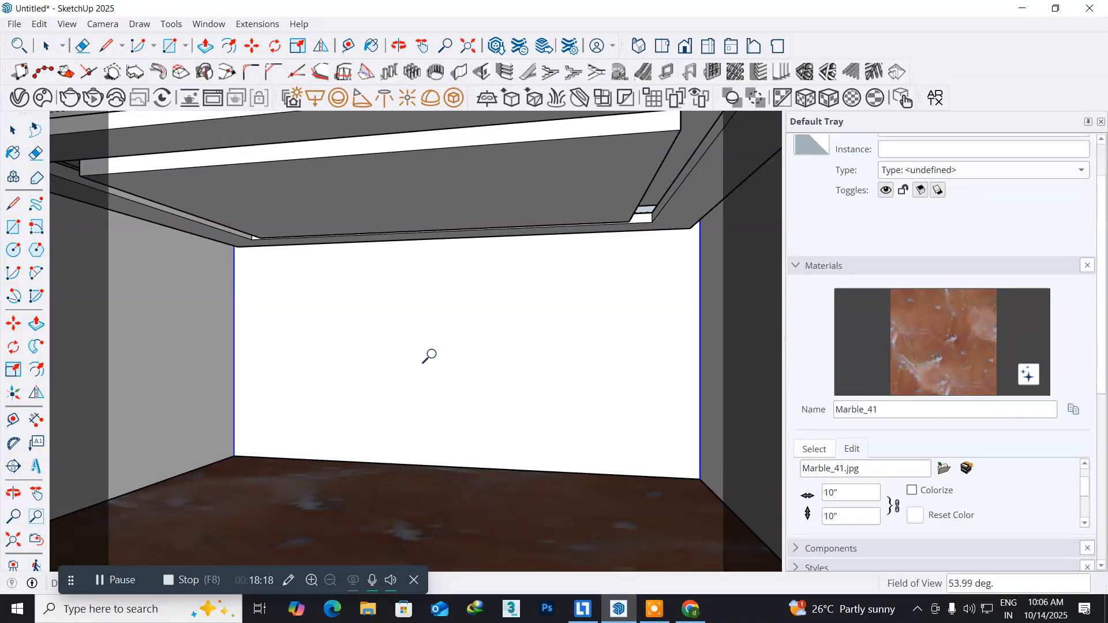
- Switch the camera to two-point perspective and reframe the room's back wall within the safe frame
click(100, 25)
click(155, 139)
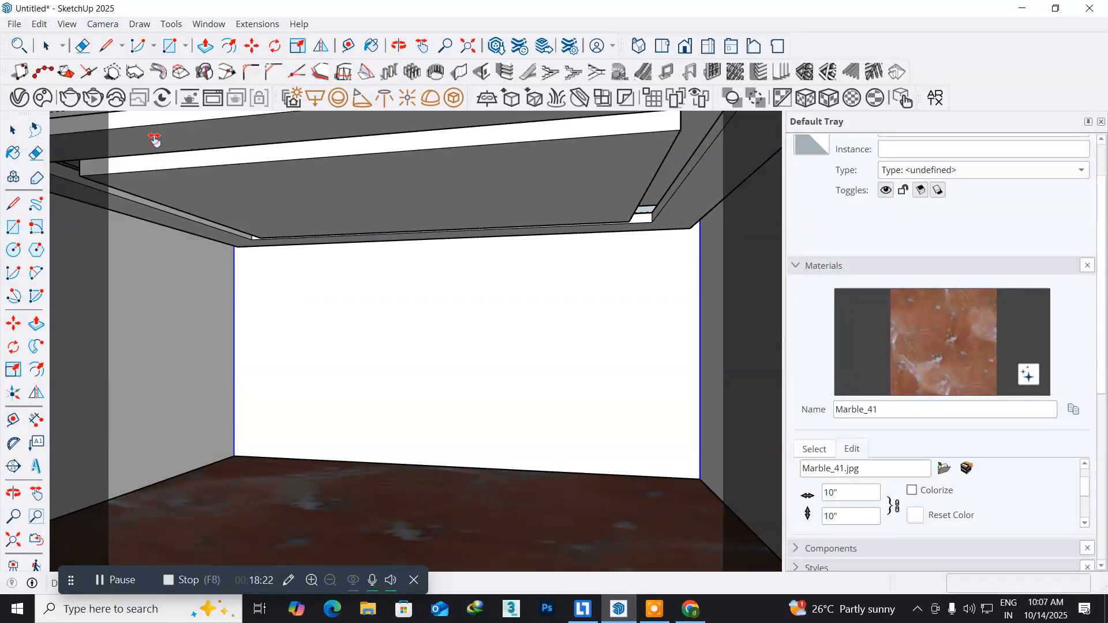
middle_drag(249, 424, 277, 413)
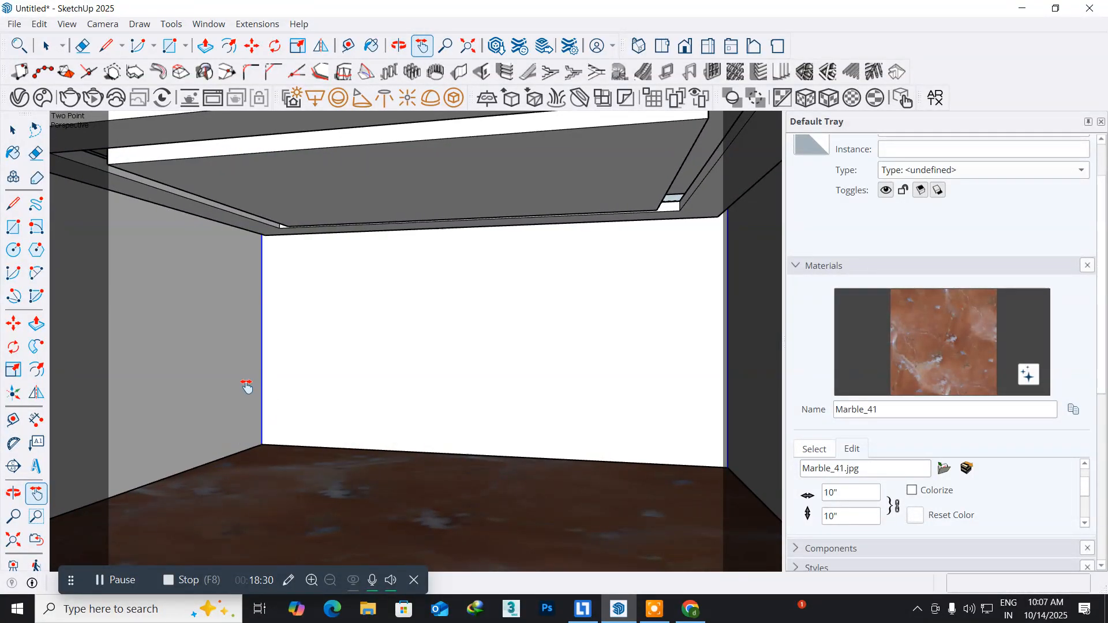
click(13, 130)
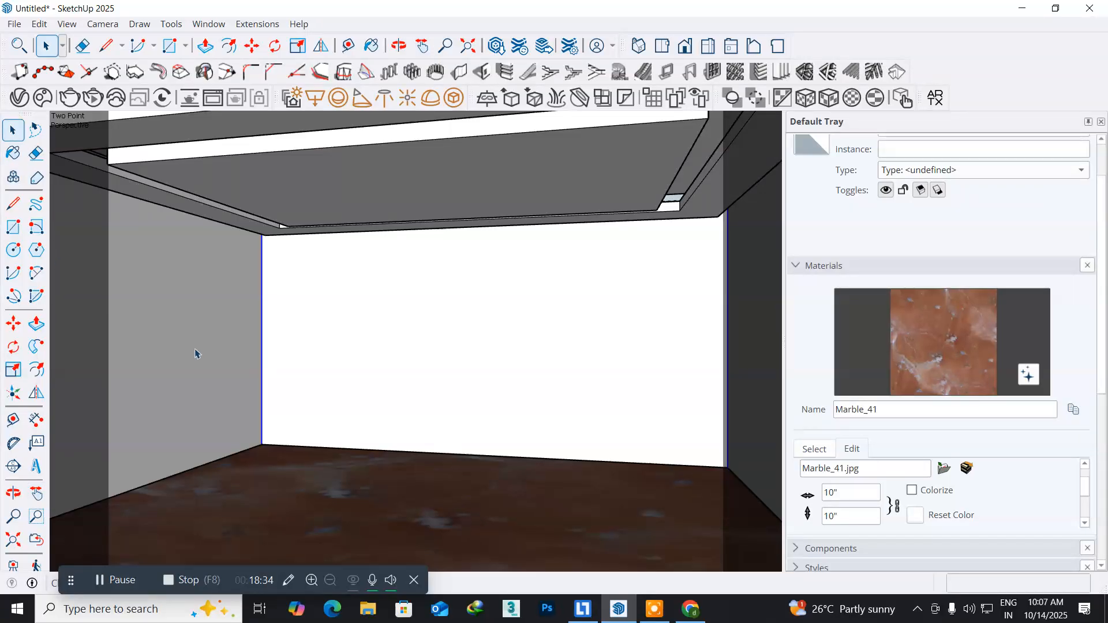
- Check the scene's light list and run a test render of the interior view
click(19, 98)
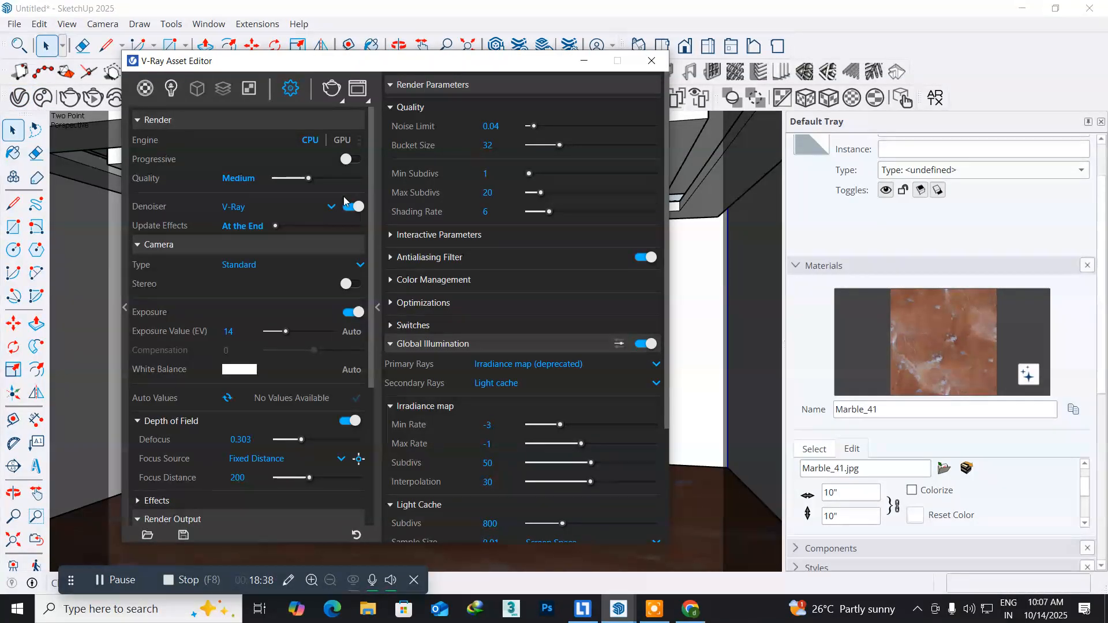
click(171, 88)
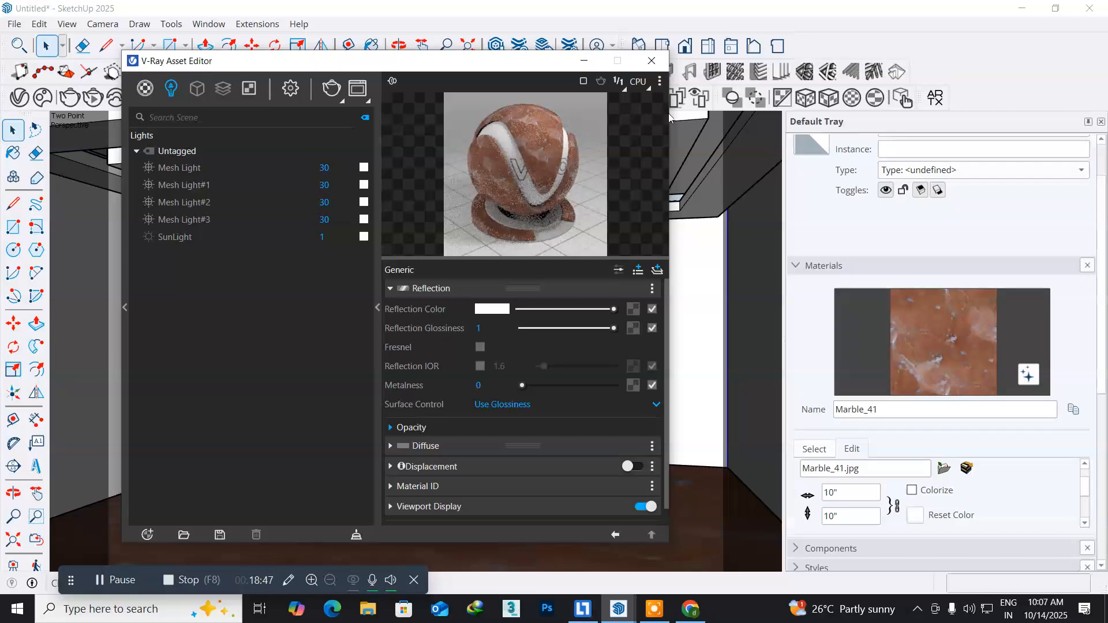
click(651, 60)
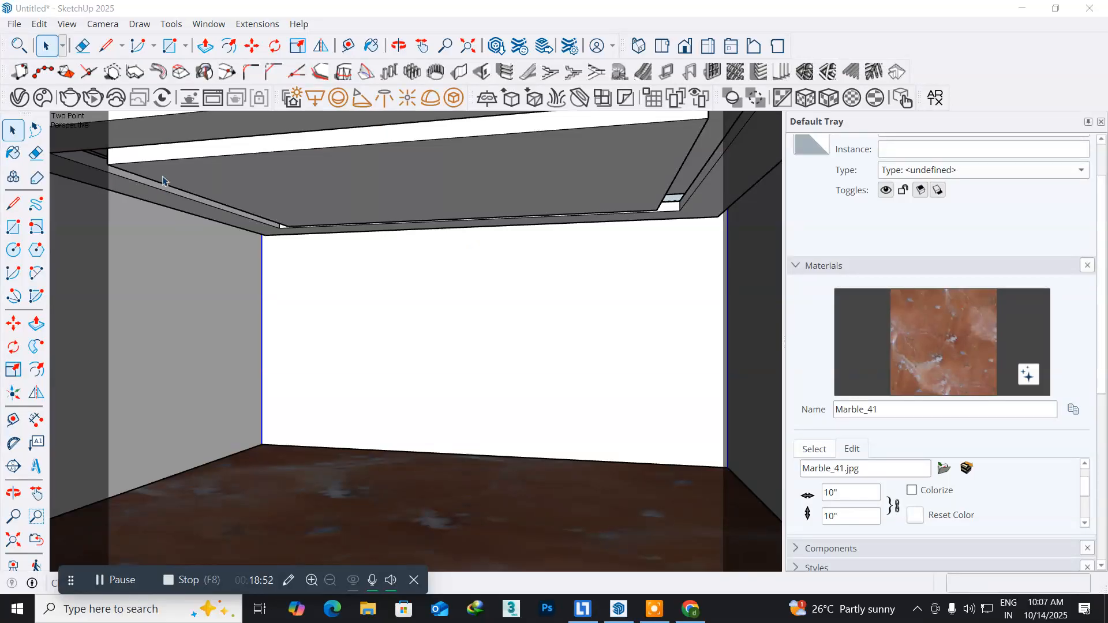
click(70, 98)
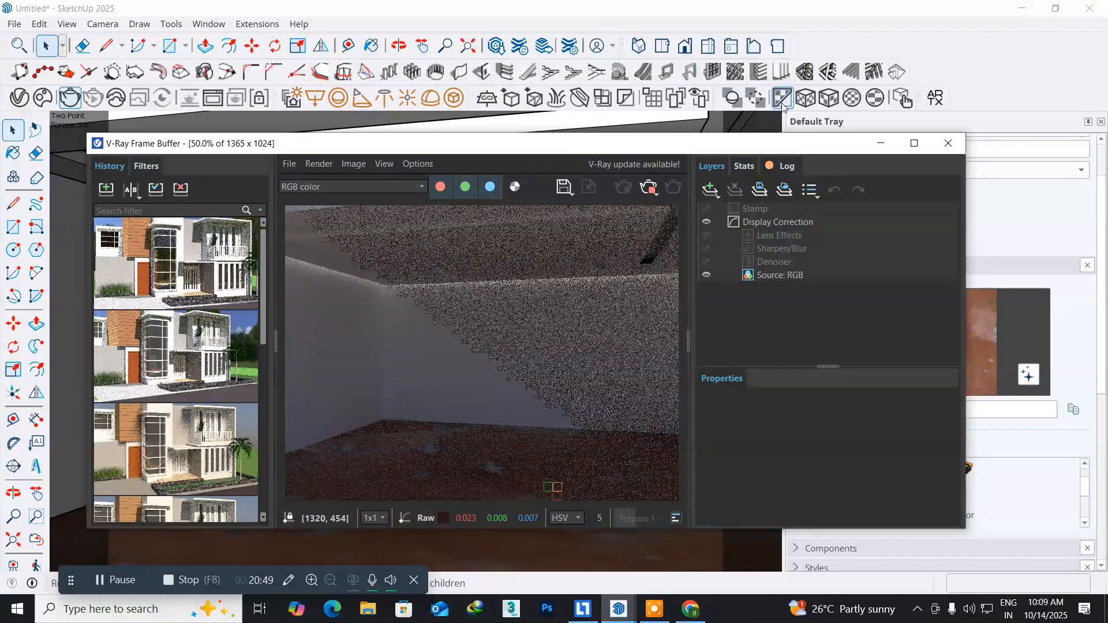
click(946, 153)
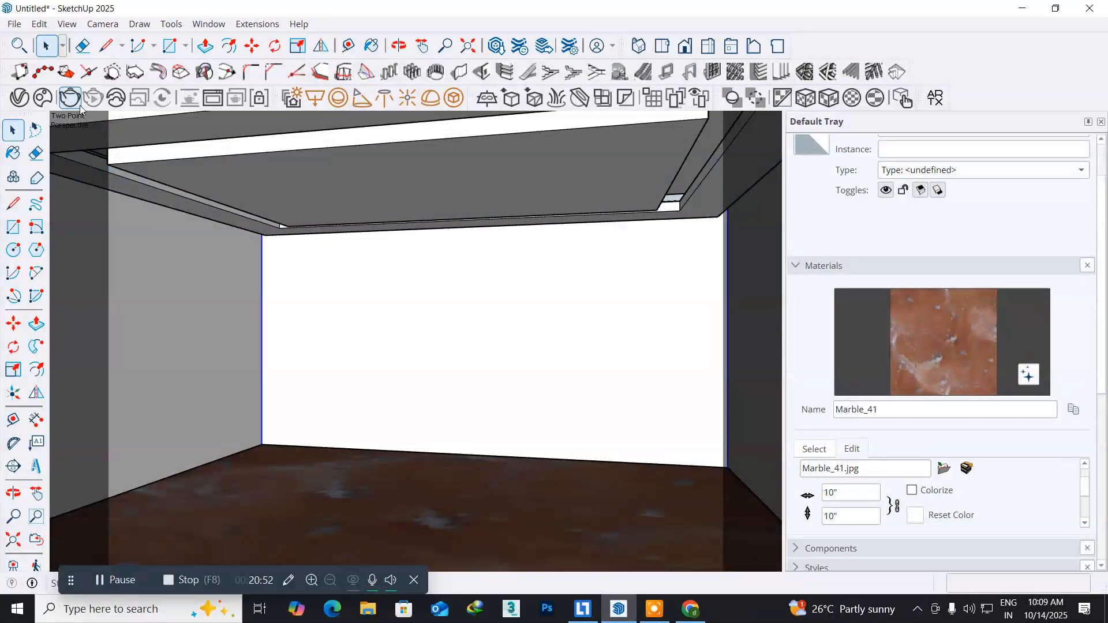
- Set the intensity of Mesh Light, Mesh Light#1, Mesh Light#2 and Mesh Light#3 to 60
click(20, 99)
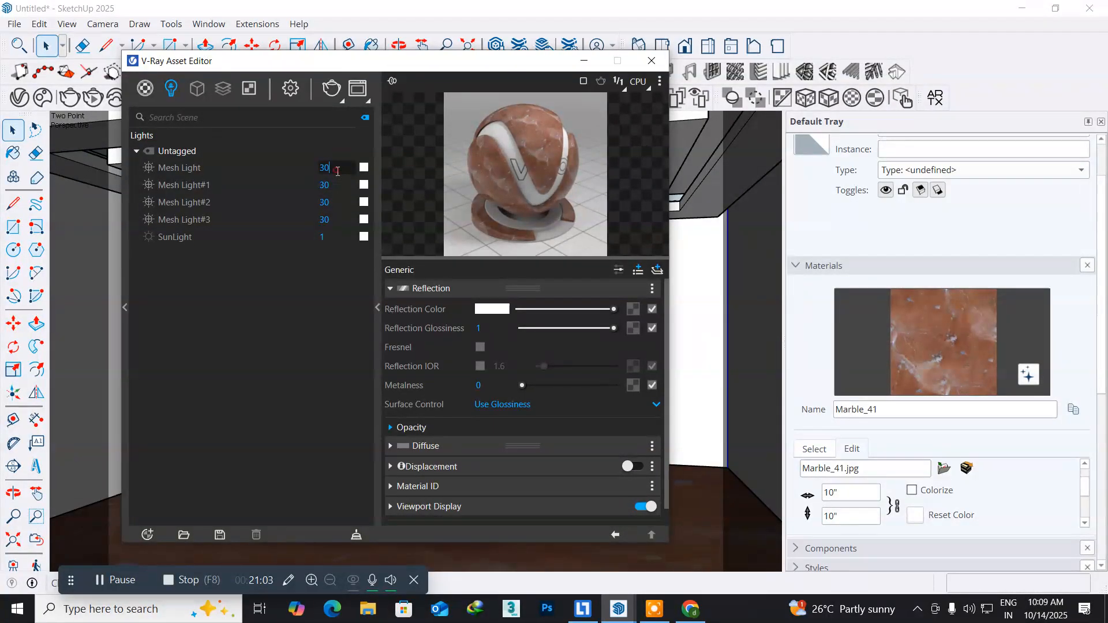
text(60)
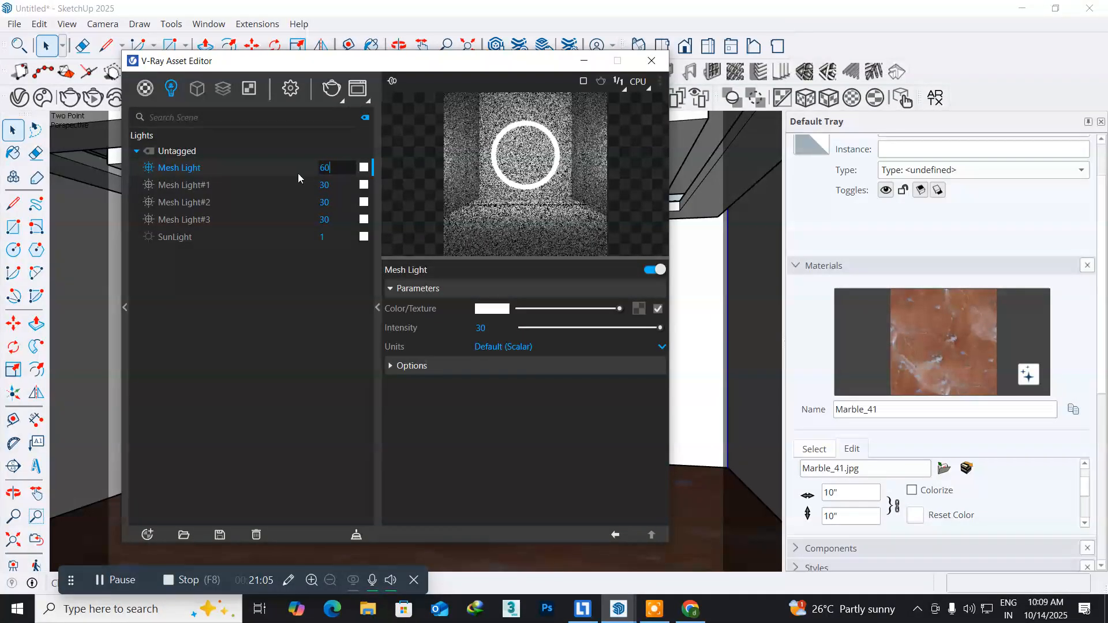
key(Return)
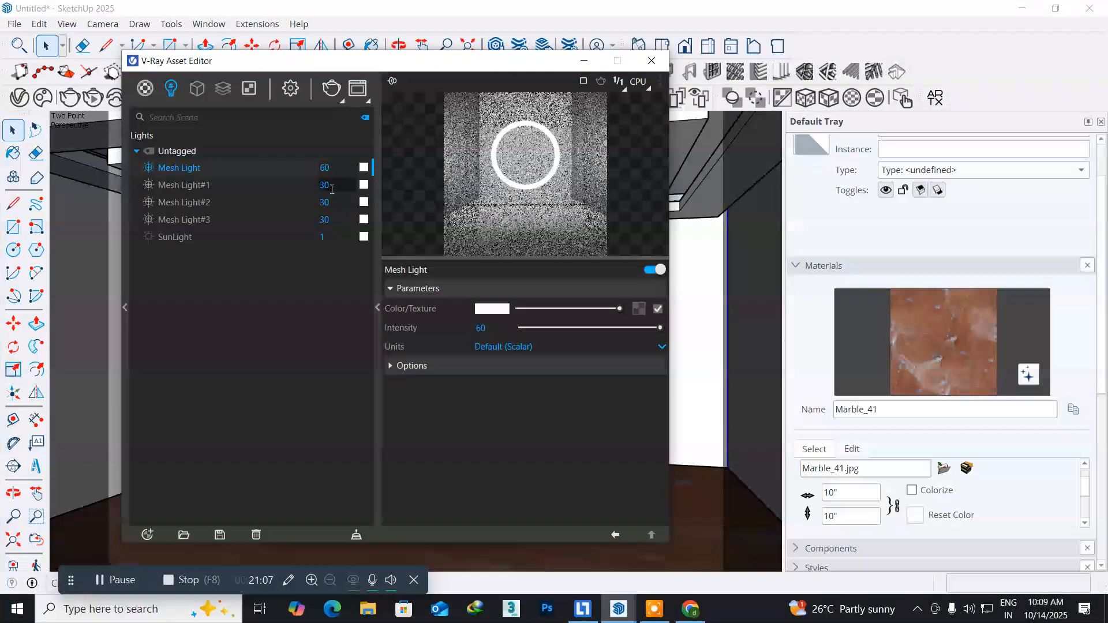
drag(344, 186, 268, 187)
text(60)
key(Return)
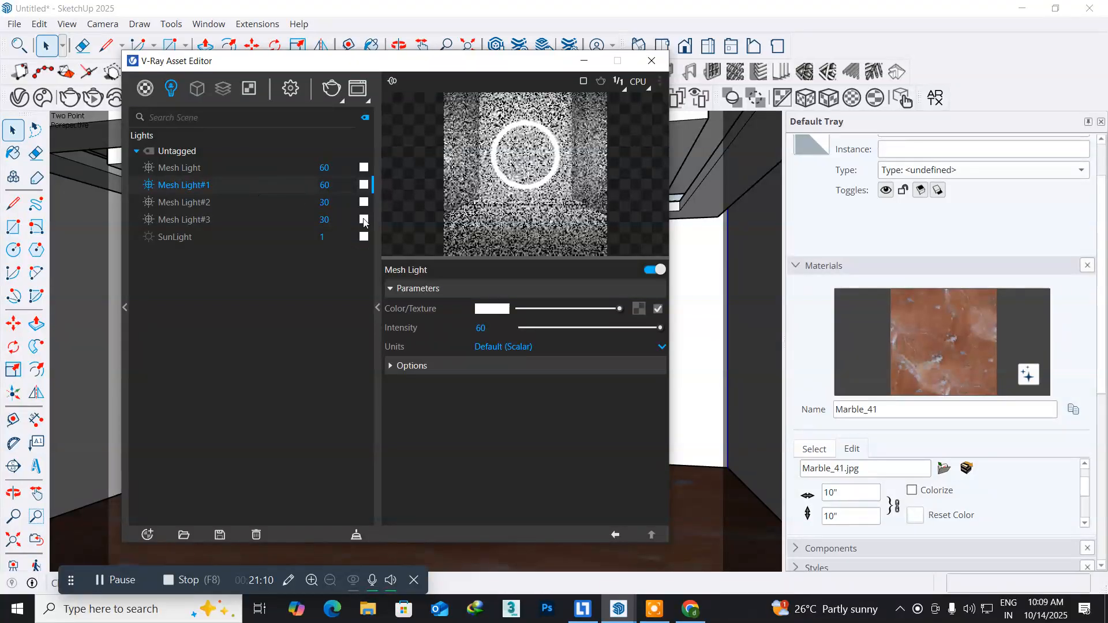
drag(343, 204, 275, 213)
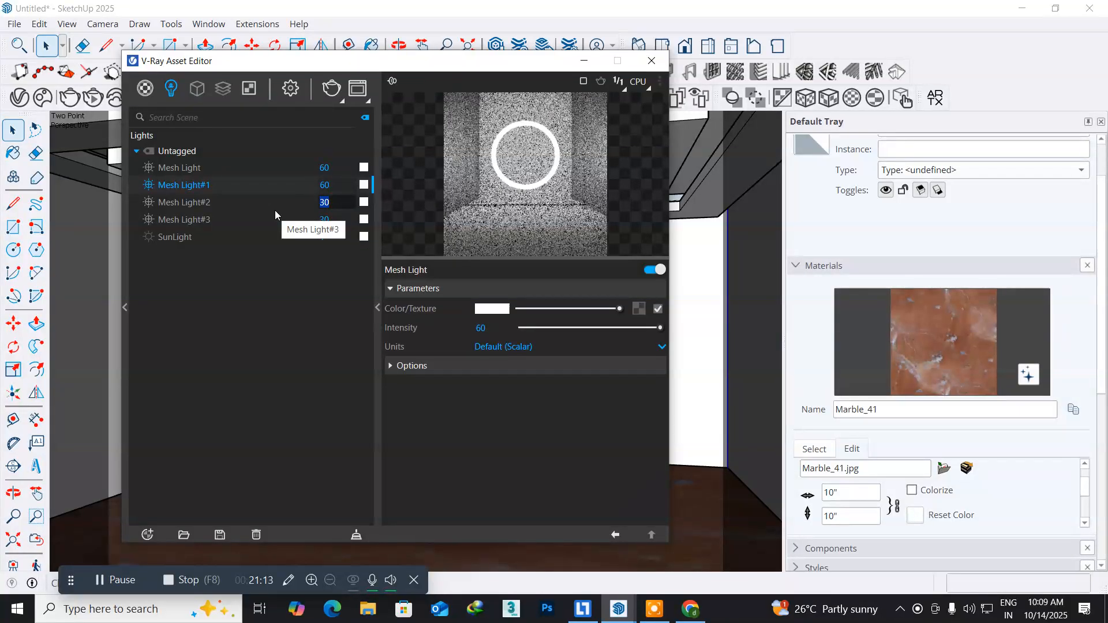
text(60)
key(Return)
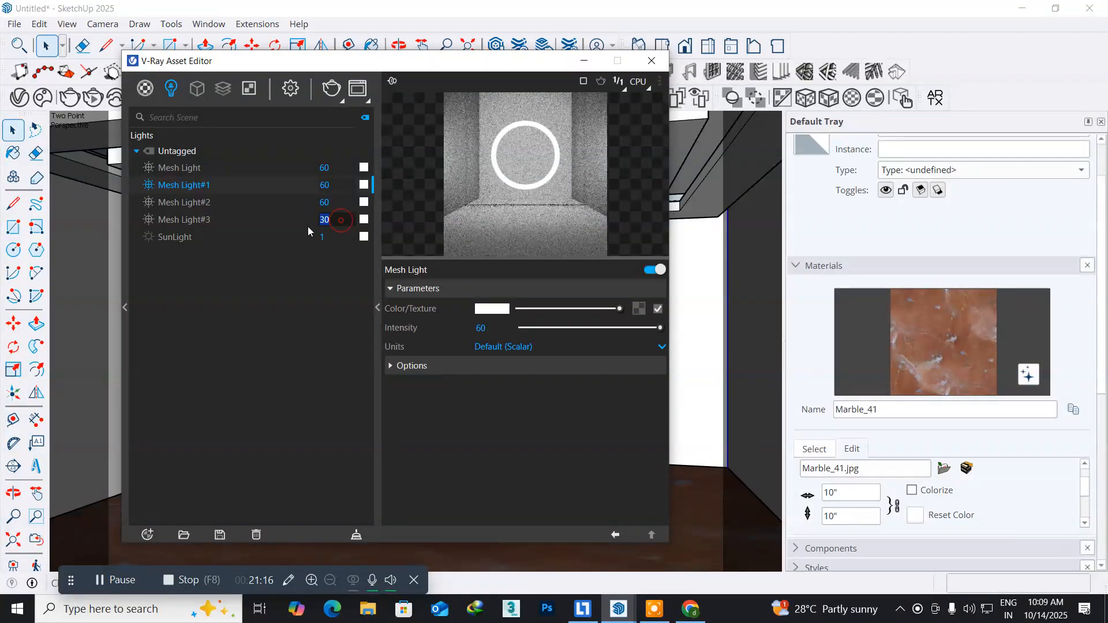
text(60)
key(Return)
- Give Mesh Light#3 a warm peach color with RGB values of about 0.976, 0.876 and 0.758
click(488, 309)
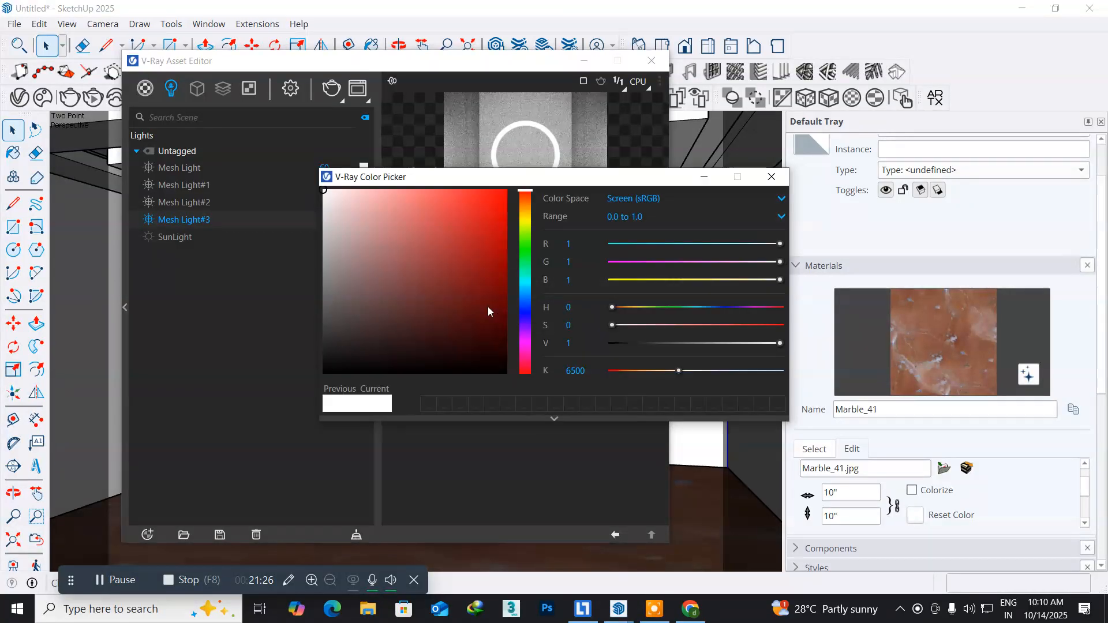
drag(529, 193, 531, 209)
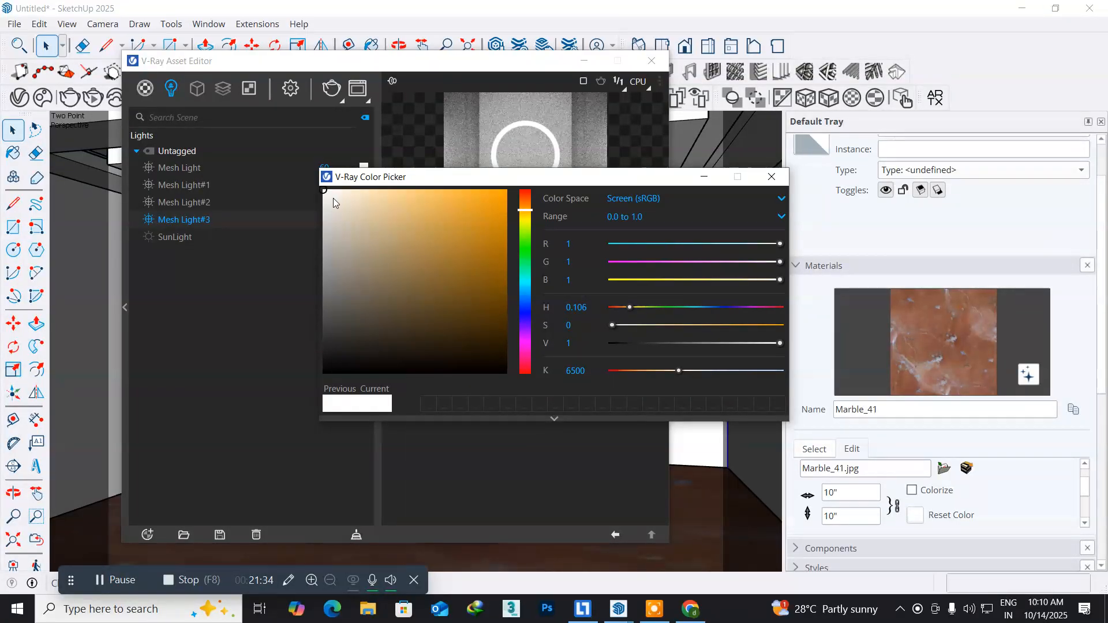
click(363, 194)
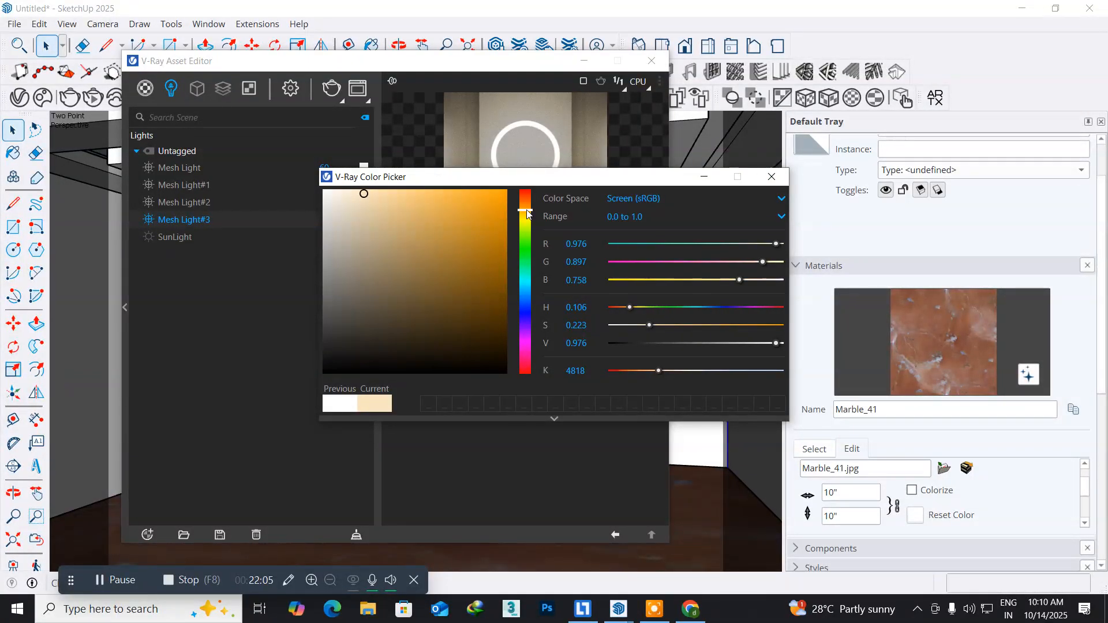
drag(526, 210, 528, 214)
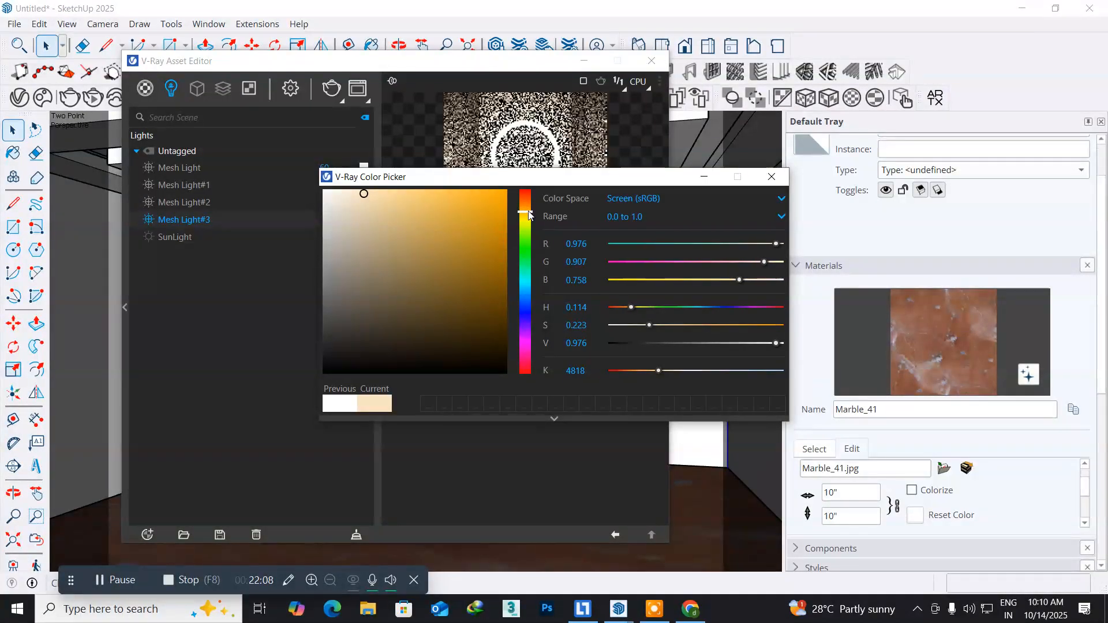
drag(529, 215, 529, 204)
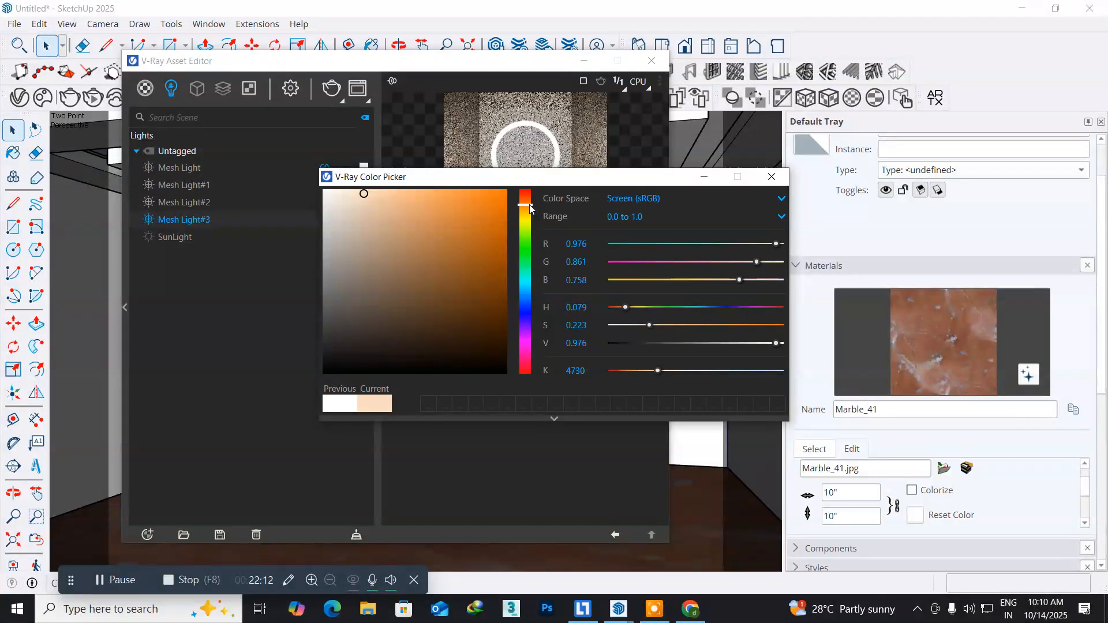
drag(530, 204, 530, 208)
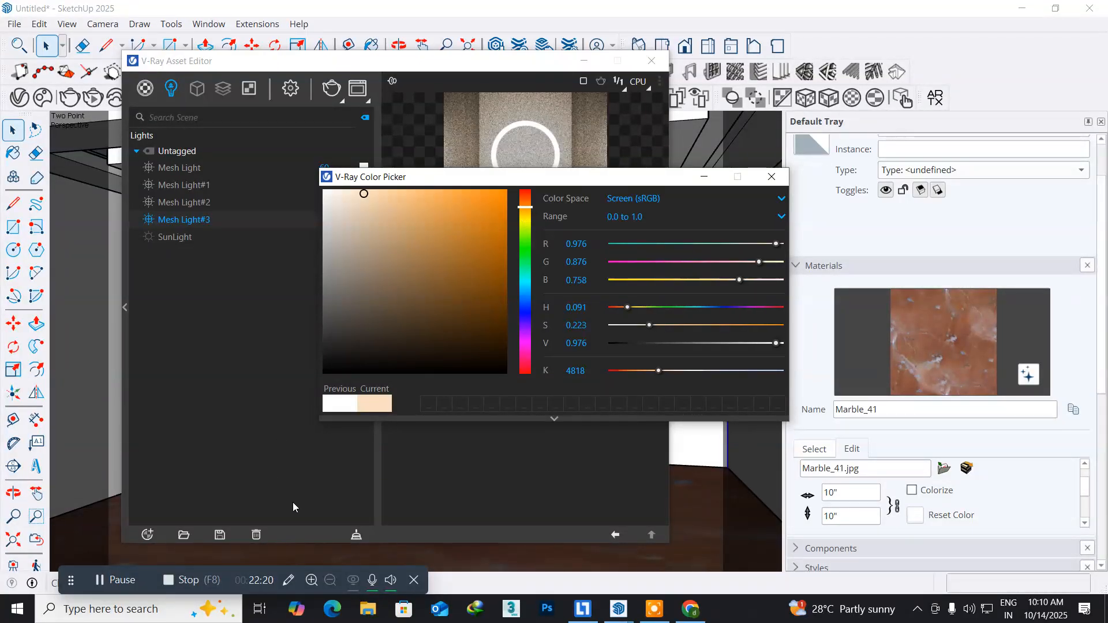
click(771, 176)
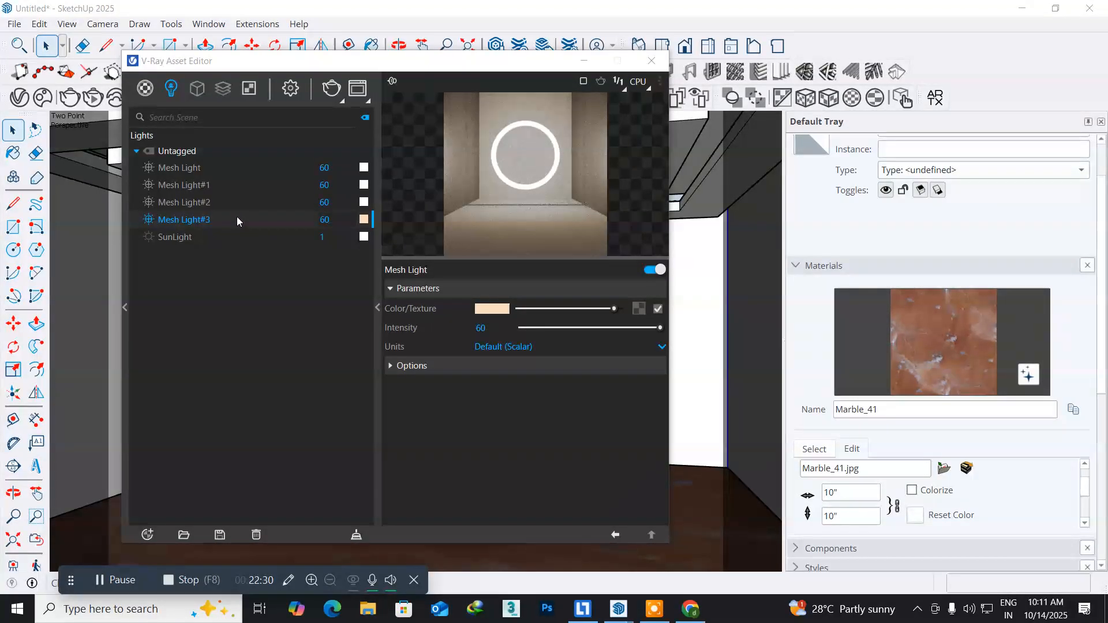
- Give Mesh Light#2 a warm peach color with RGB values of about 0.972, 0.832 and 0.717
click(184, 202)
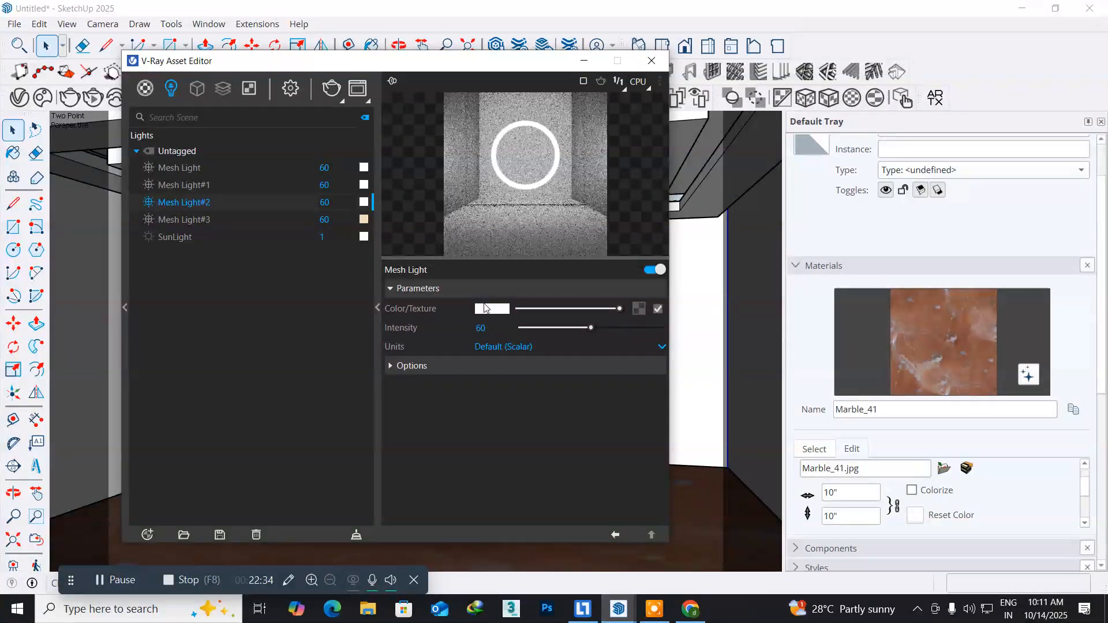
click(483, 308)
drag(524, 196, 530, 204)
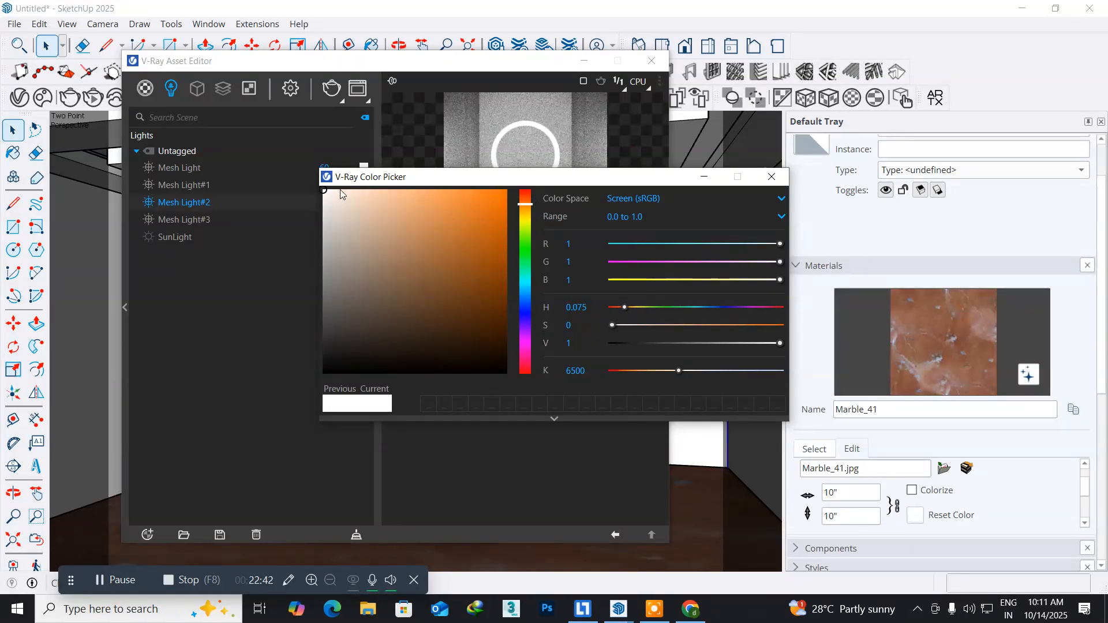
click(382, 197)
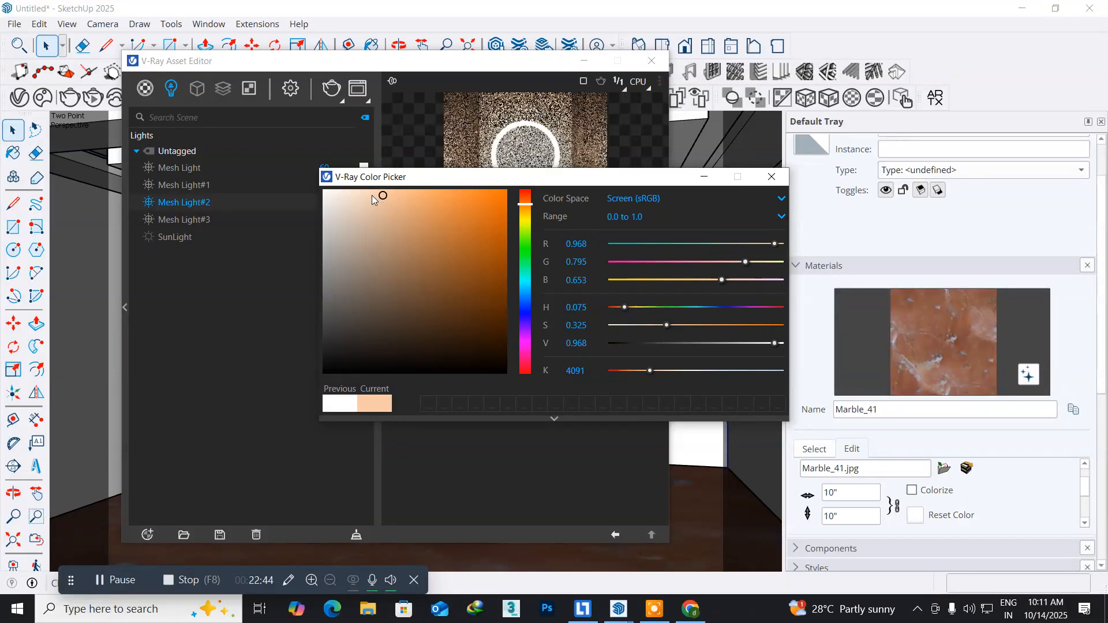
click(371, 195)
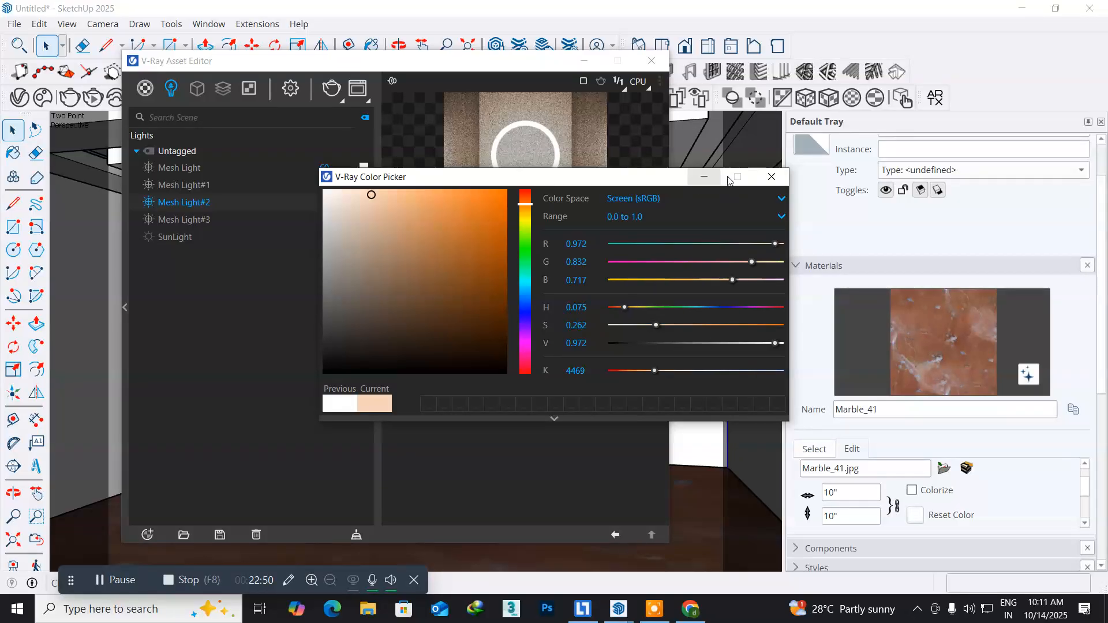
click(772, 176)
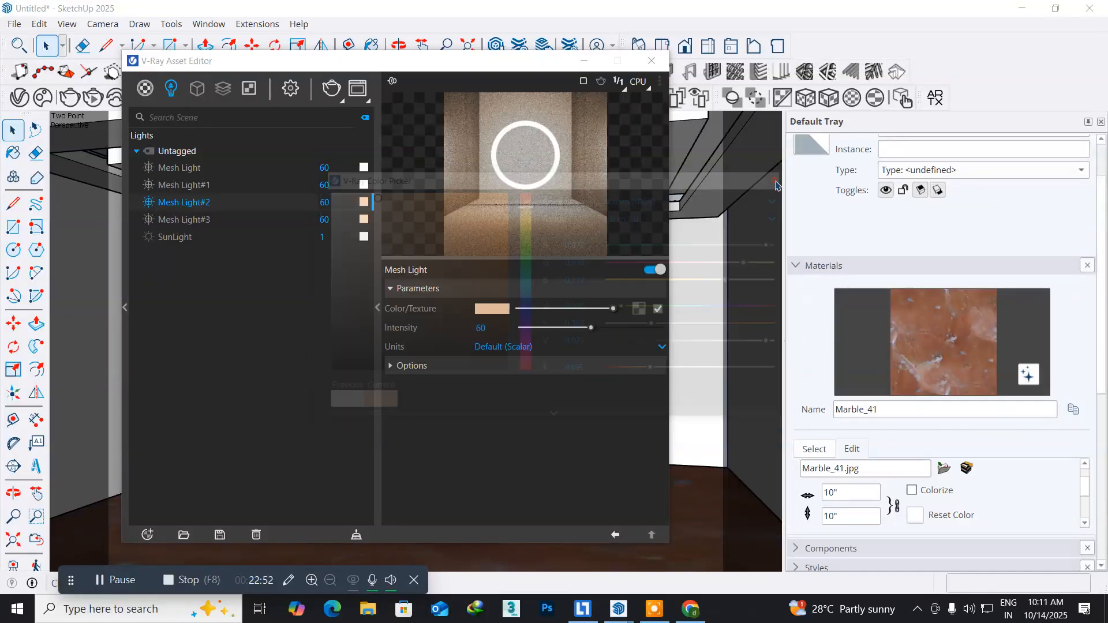
- Give Mesh Light#1 a warm peach color with RGB values of about 0.984, 0.854 and 0.725
click(316, 185)
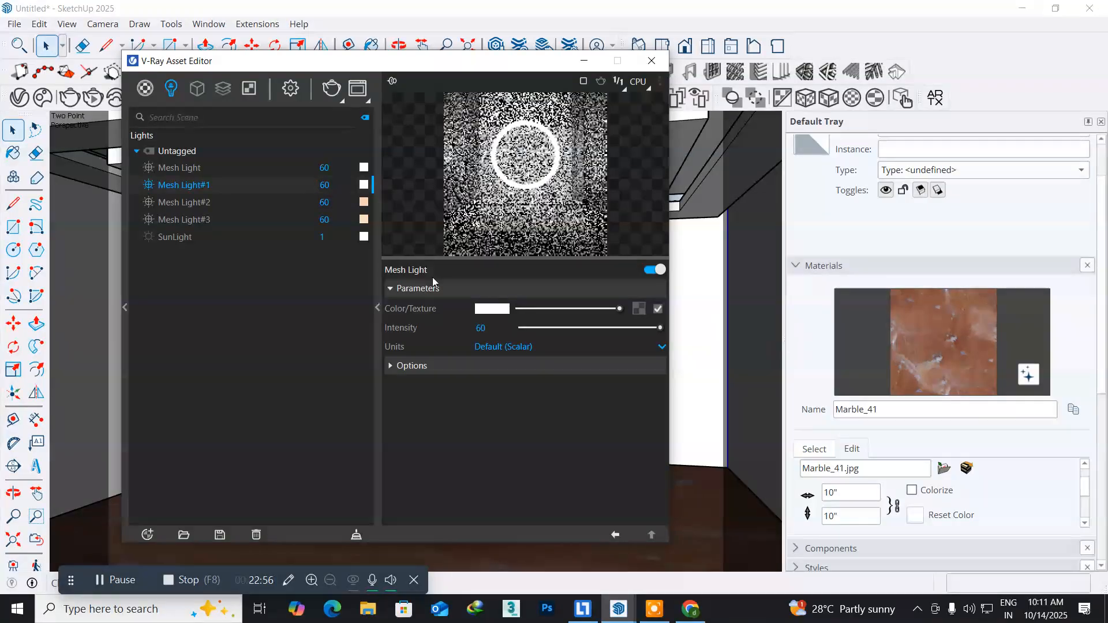
click(492, 309)
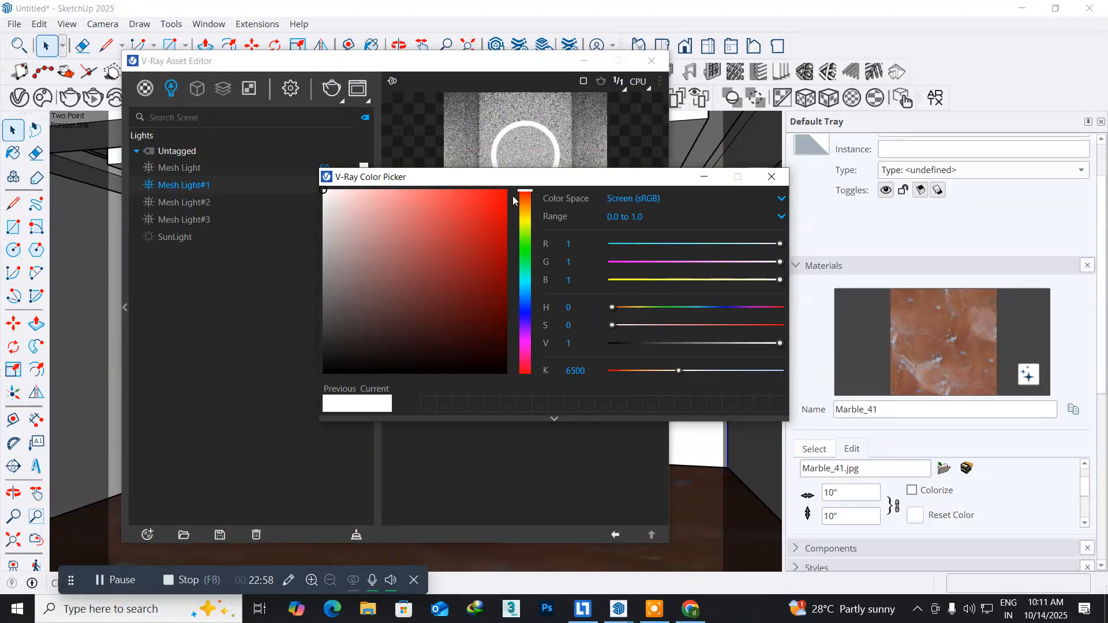
drag(521, 196, 530, 209)
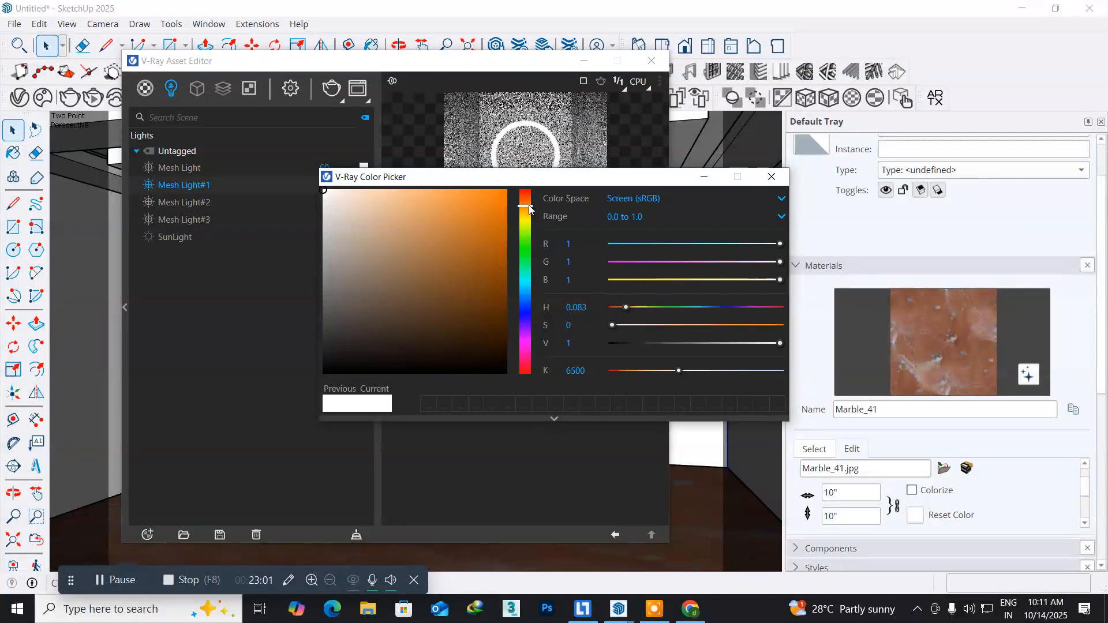
click(372, 193)
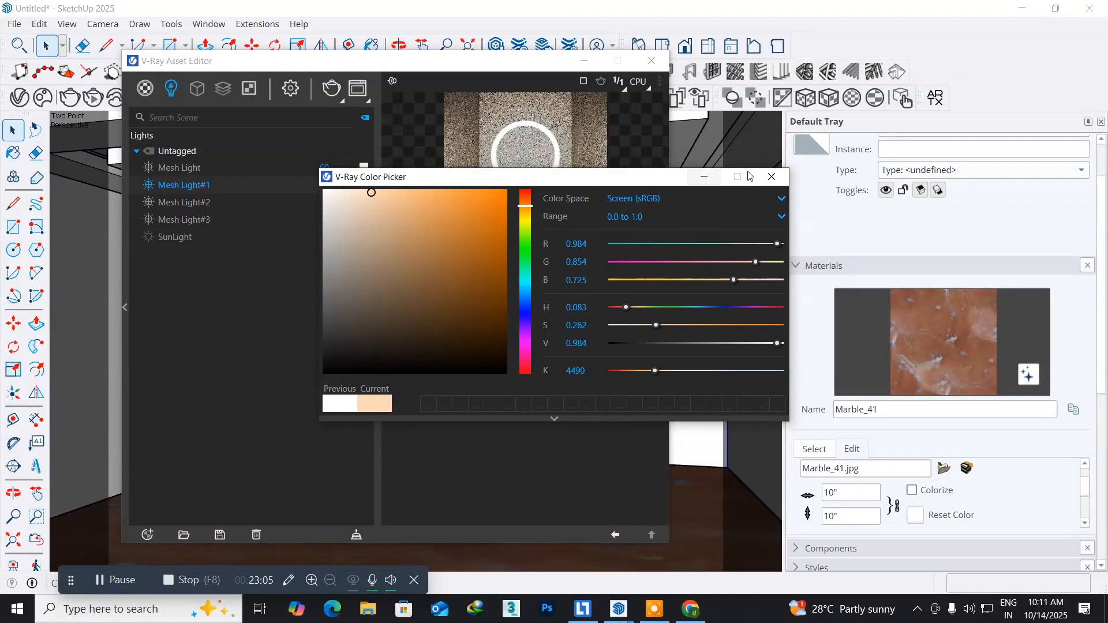
click(772, 177)
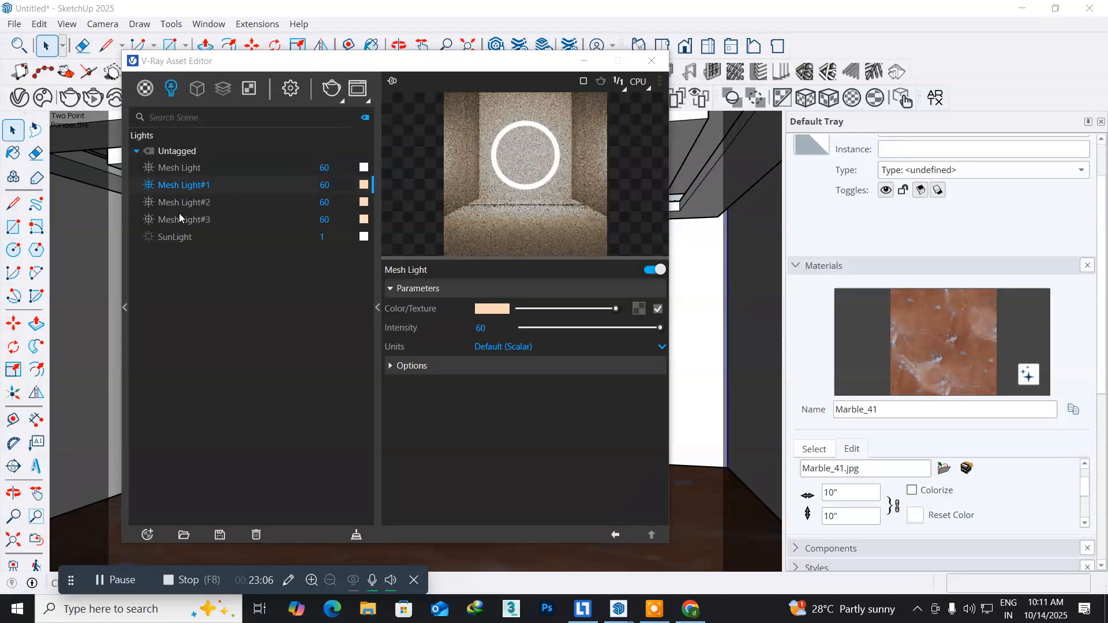
- Give the first Mesh Light a warm peach color with RGB values of about 0.972, 0.828 and 0.698
click(260, 168)
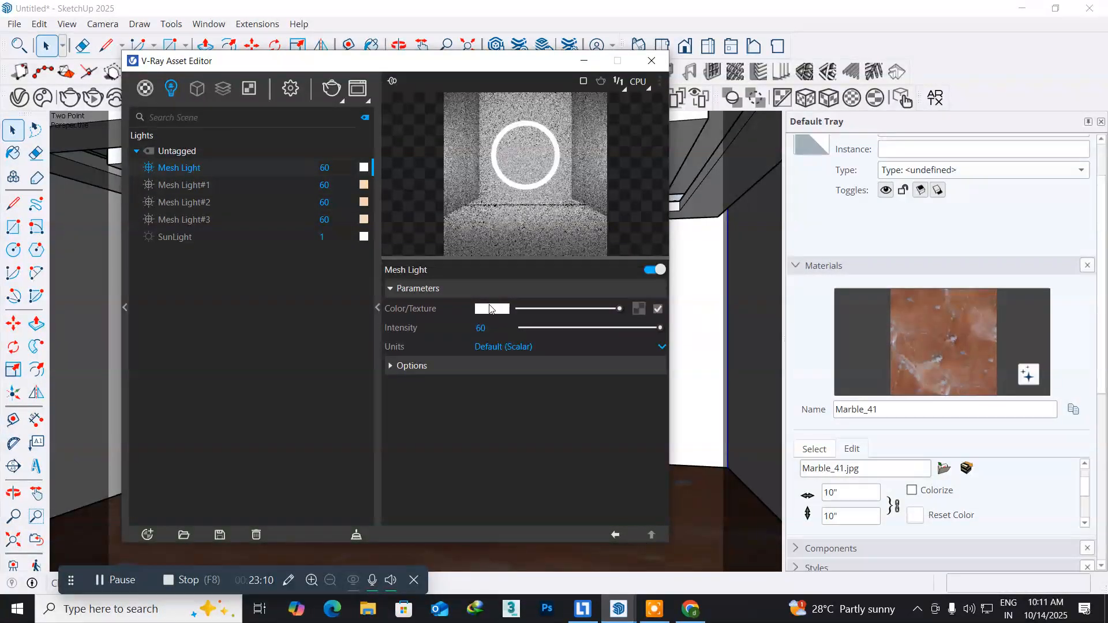
click(489, 309)
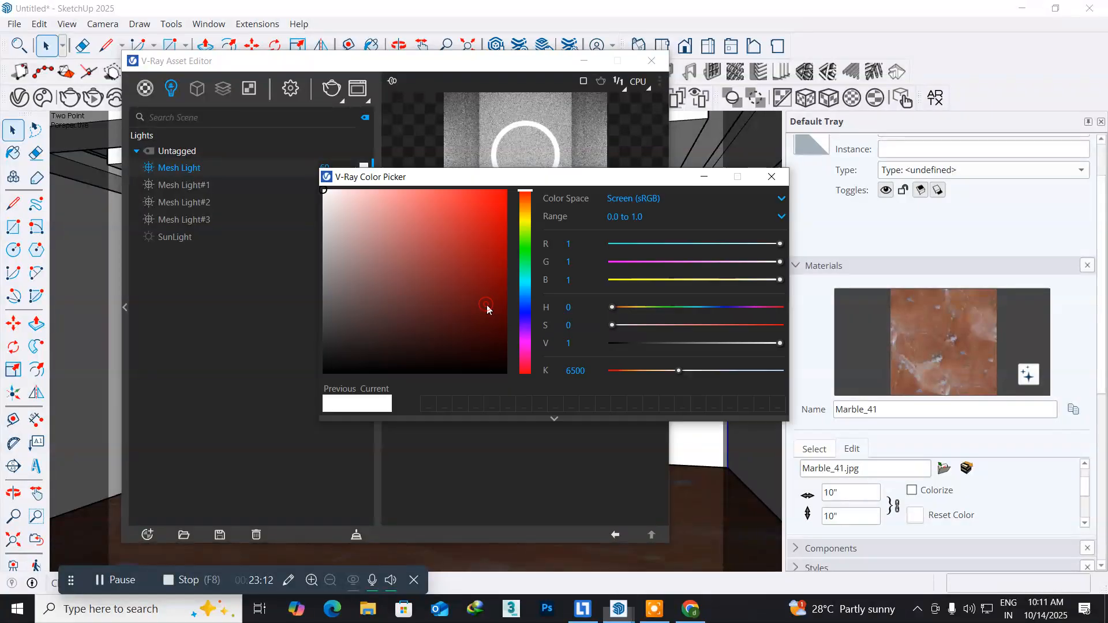
click(486, 305)
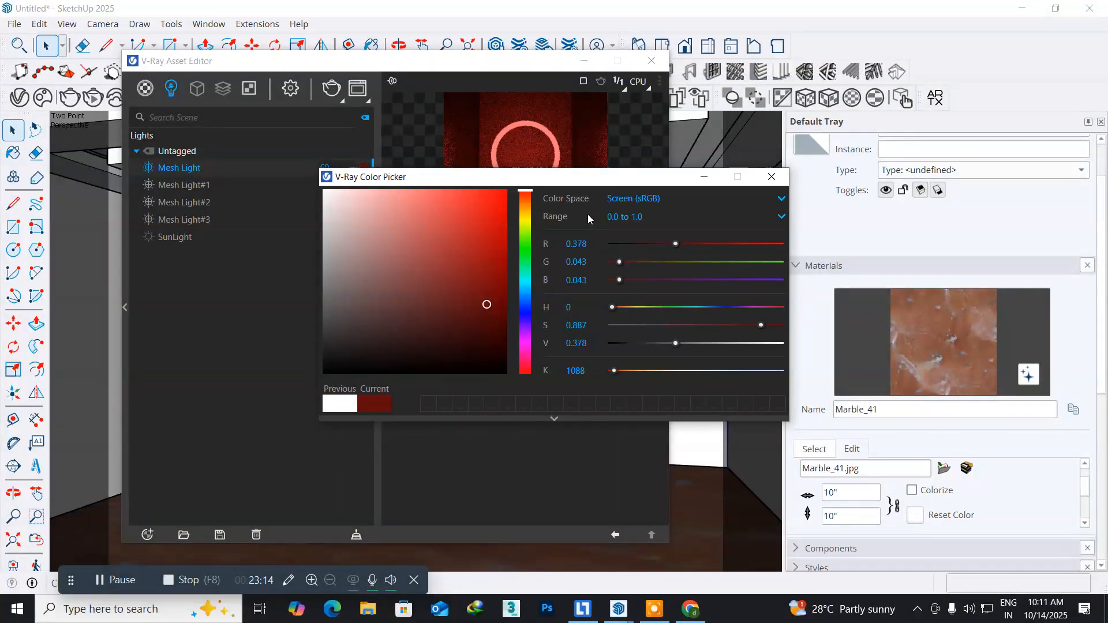
drag(525, 194, 527, 204)
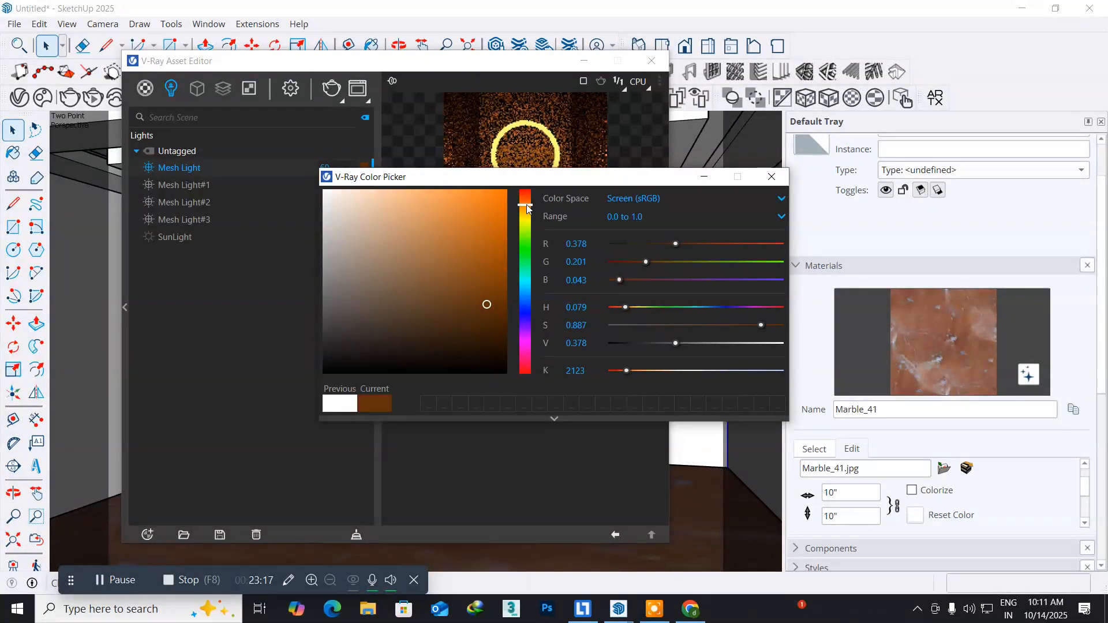
click(374, 195)
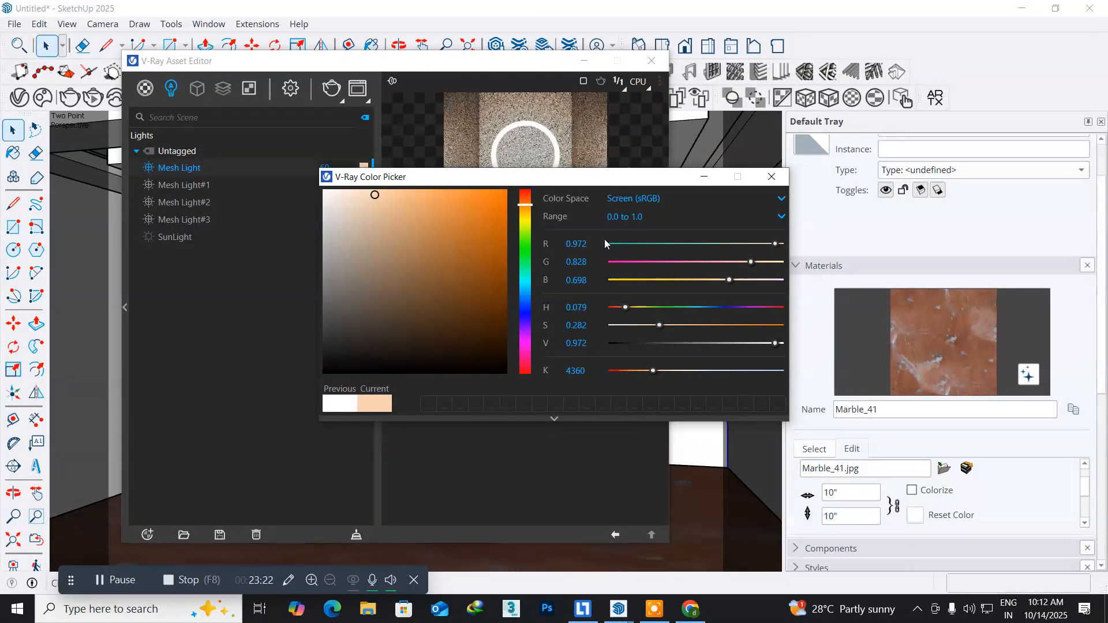
click(771, 177)
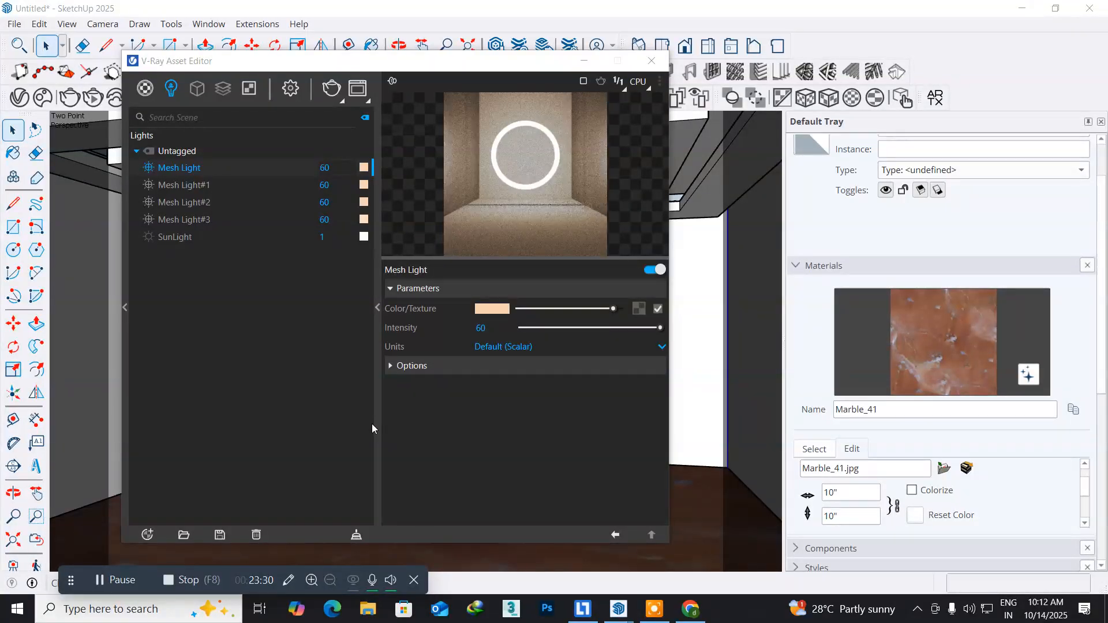
- Set the intensity units of the first Mesh Light to Luminous Power (Lumens)
click(491, 349)
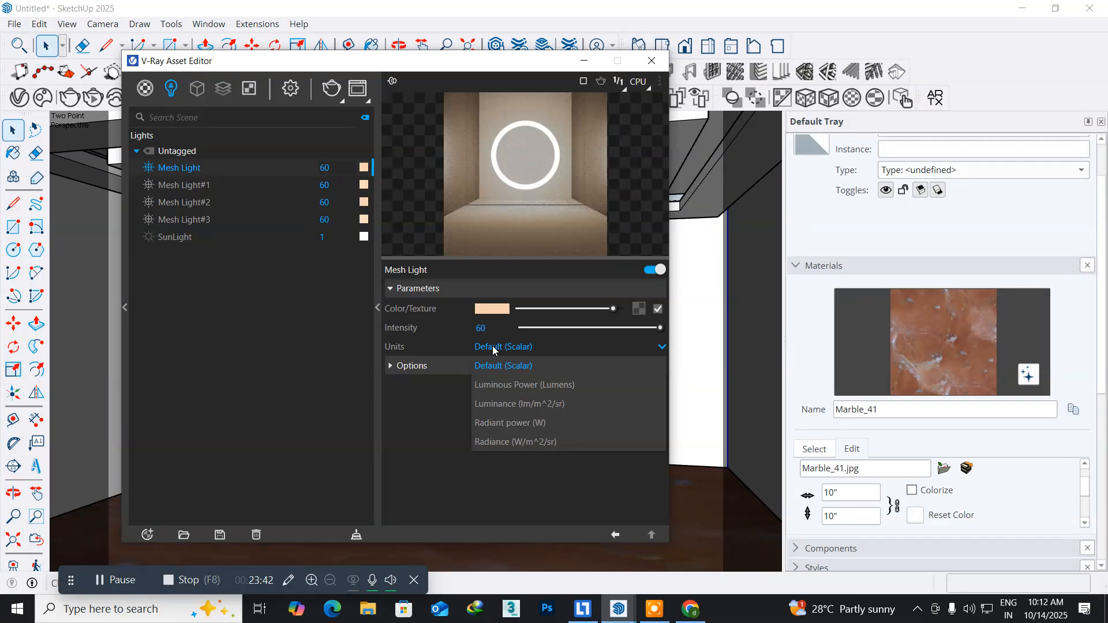
click(512, 392)
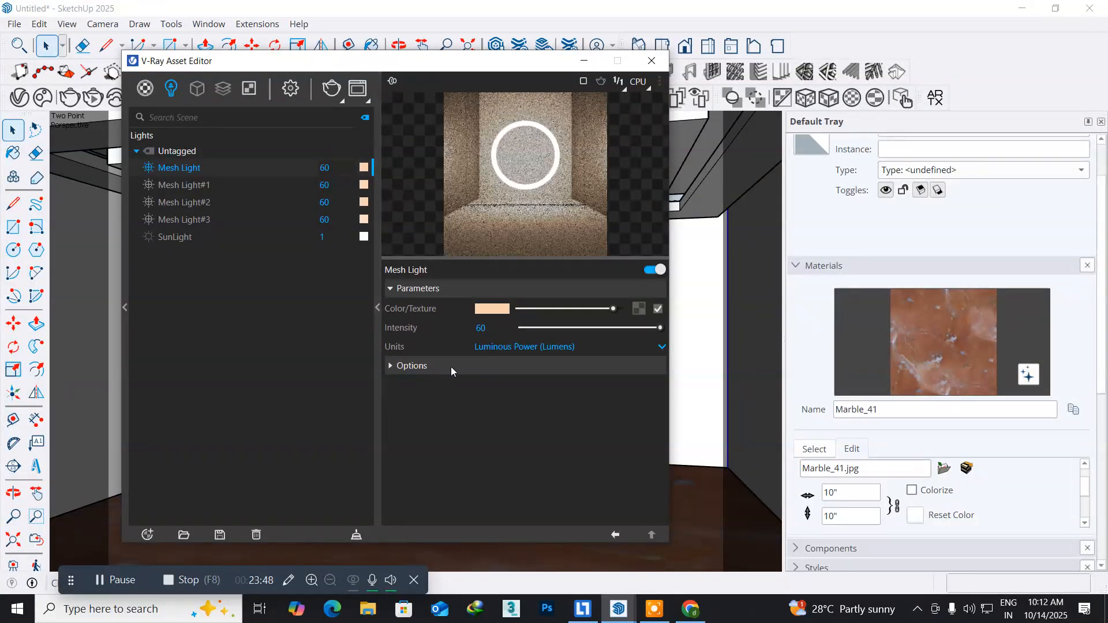
click(502, 349)
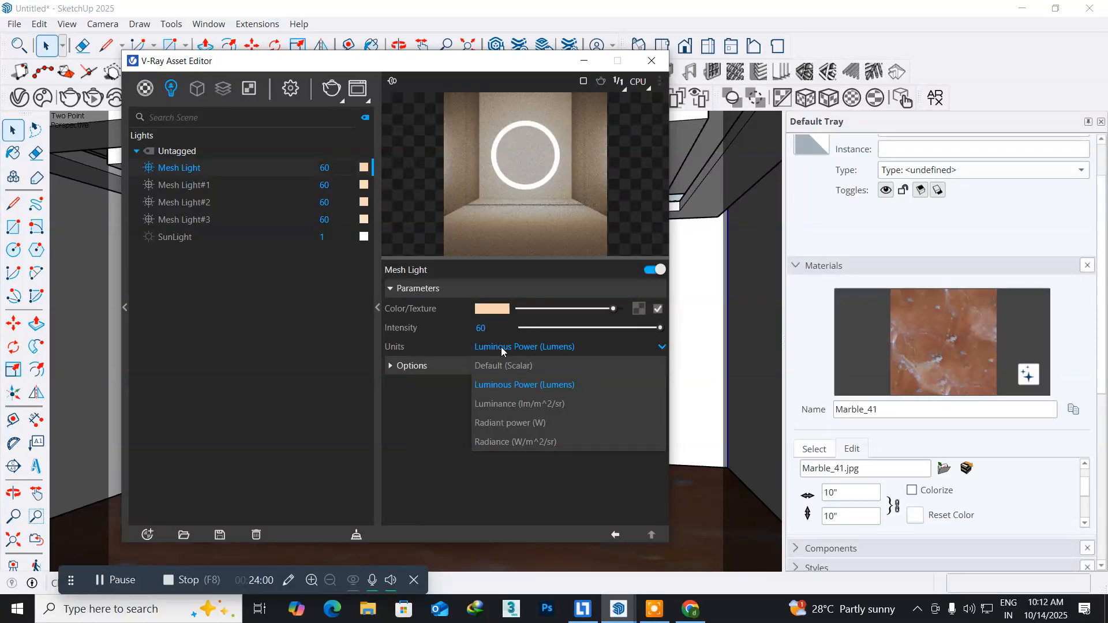
click(501, 349)
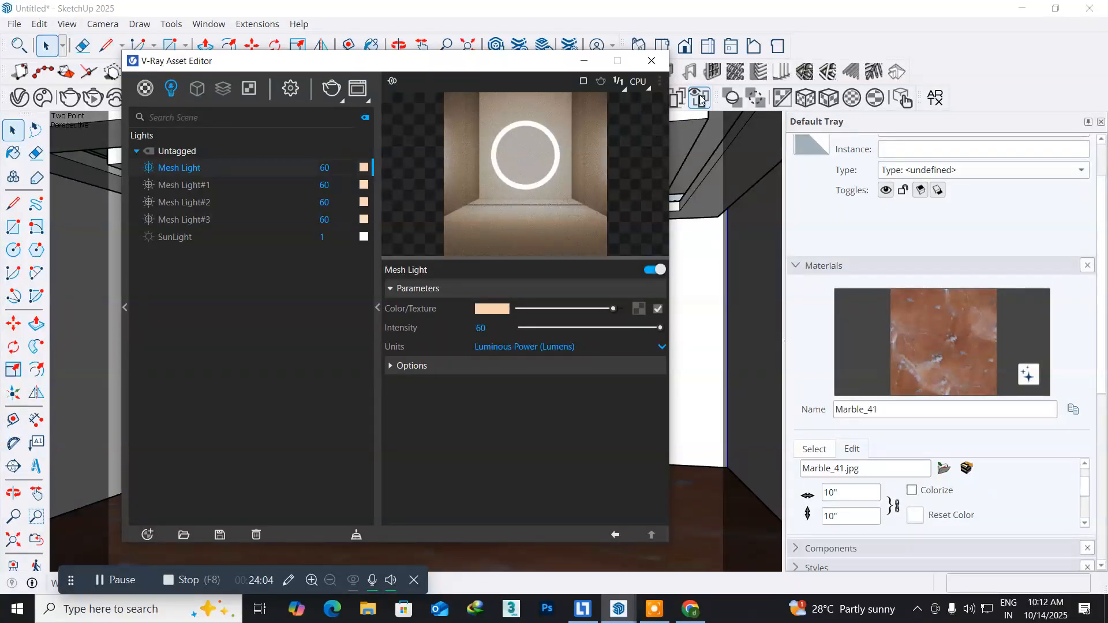
- Render the interior view with the warm mesh lights and close the frame buffer after checking the image
click(652, 61)
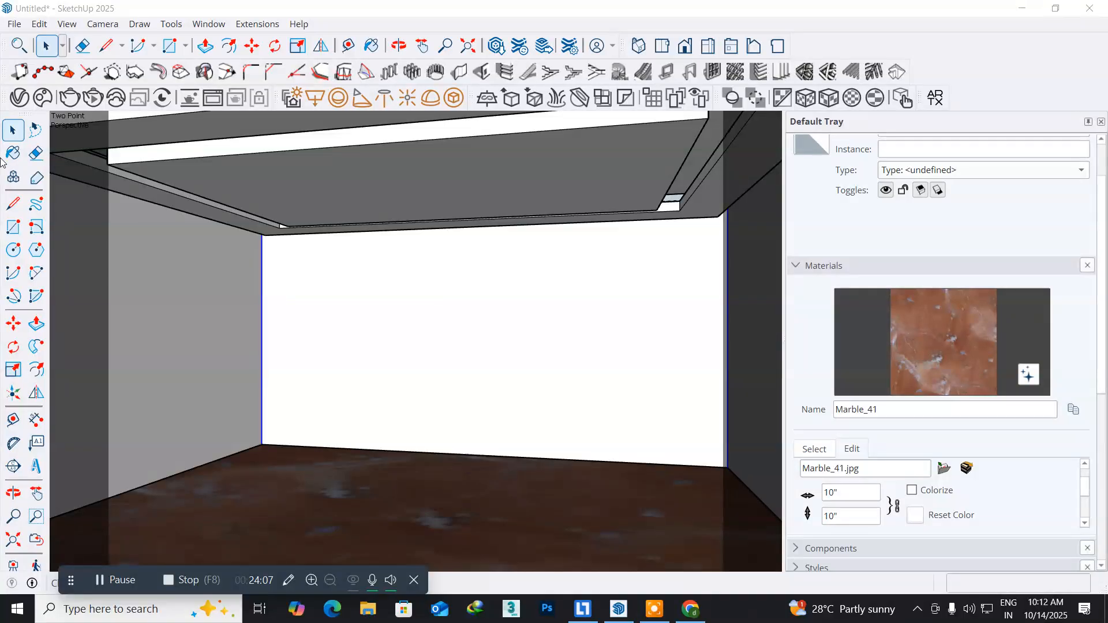
click(69, 98)
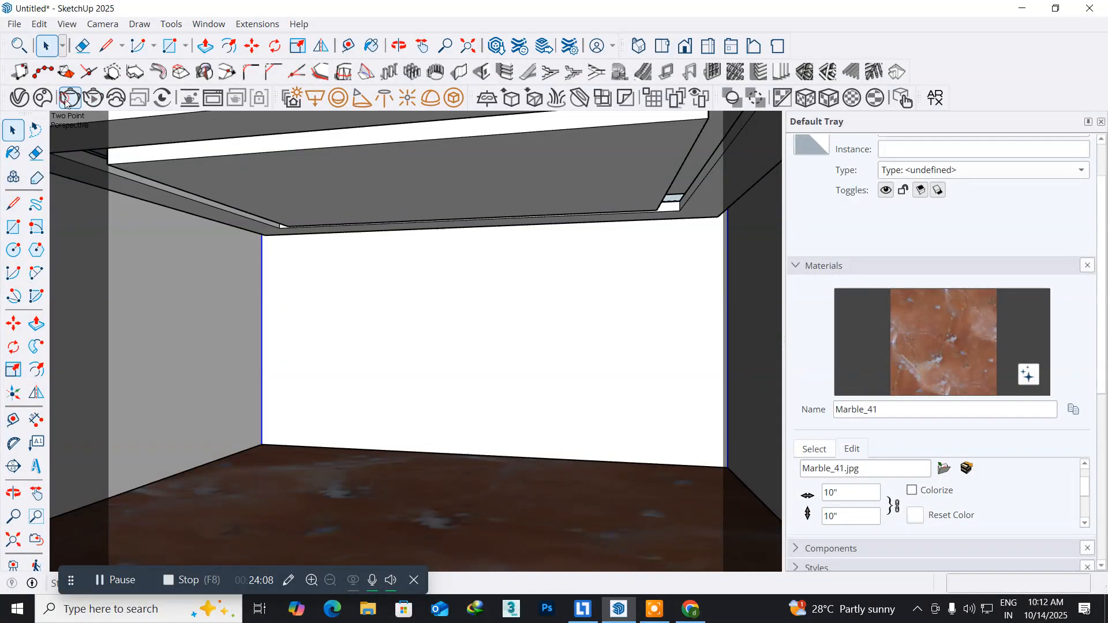
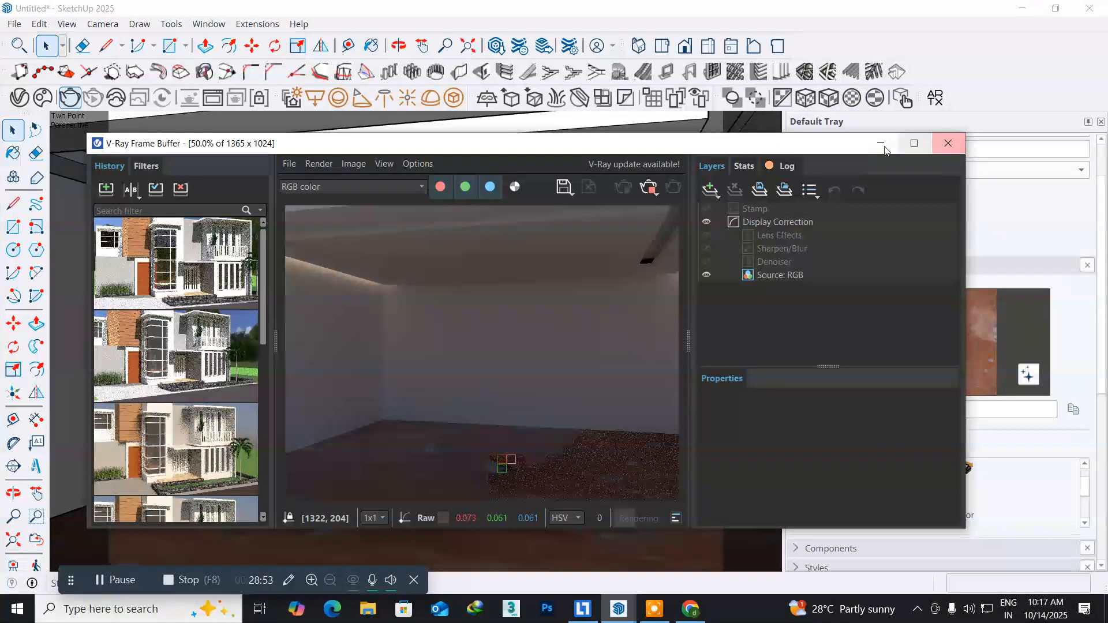
click(959, 148)
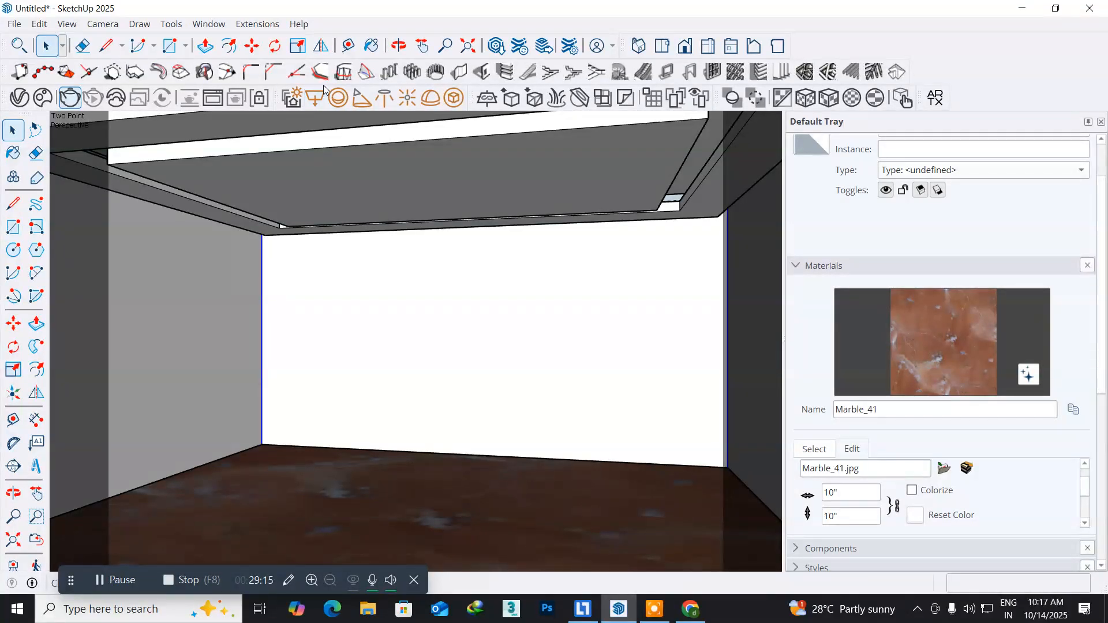
- Open 3D Warehouse and sign in to the Trimble account with Google in the browser
click(206, 26)
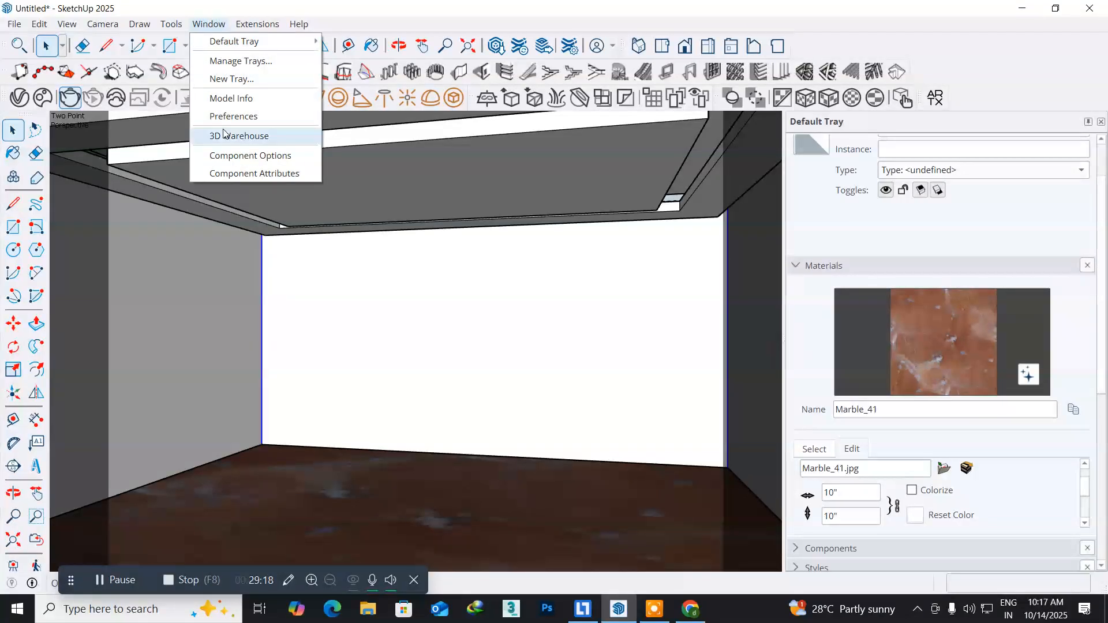
click(224, 135)
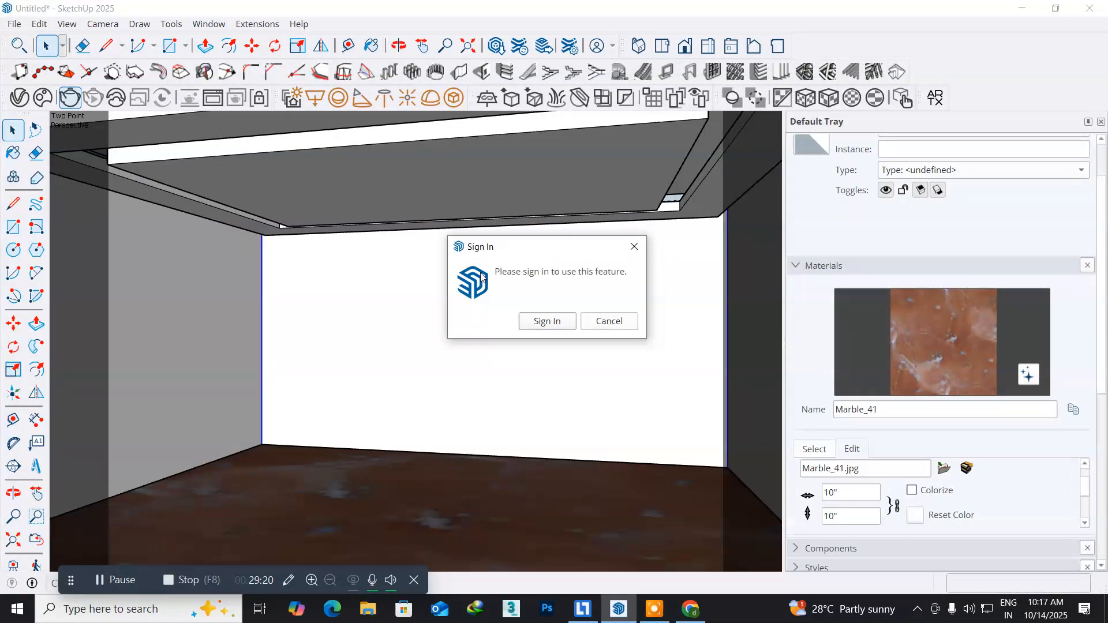
click(541, 321)
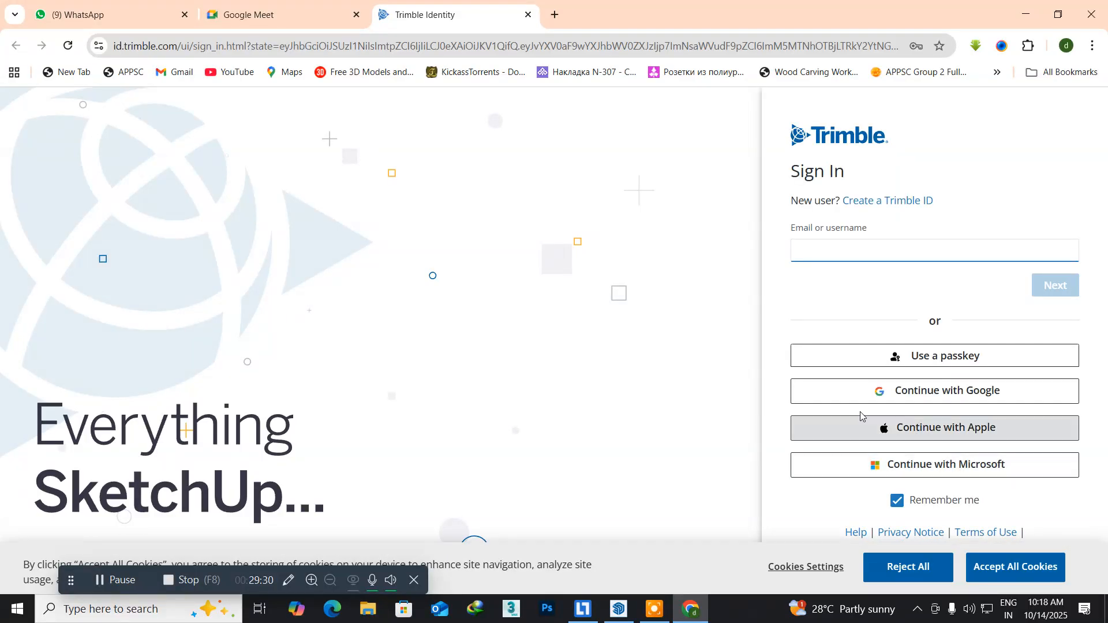
click(864, 394)
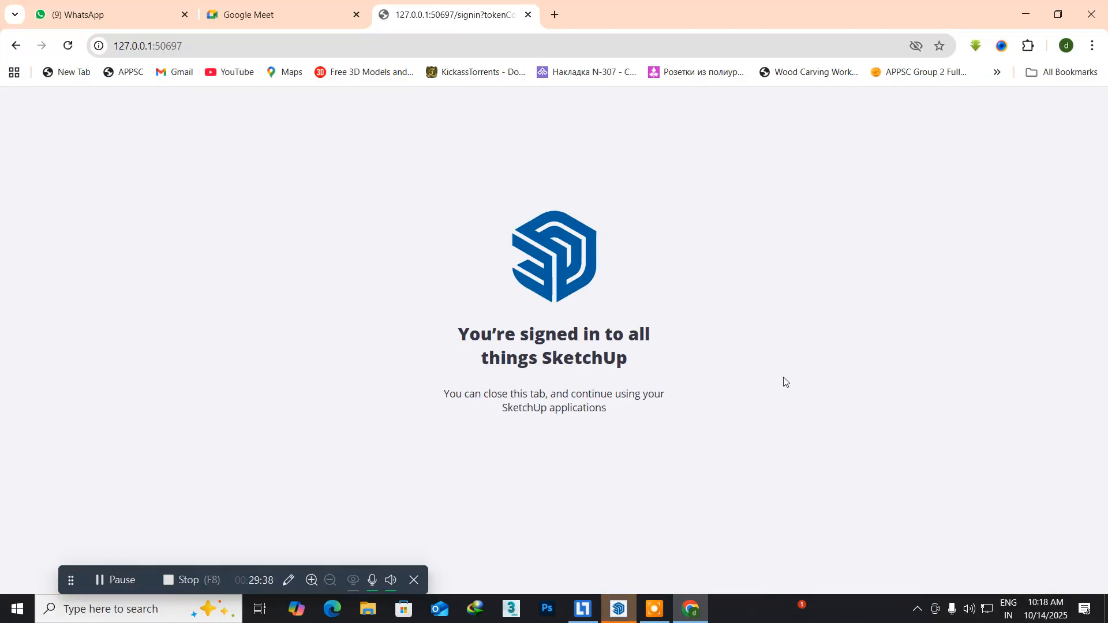
click(528, 15)
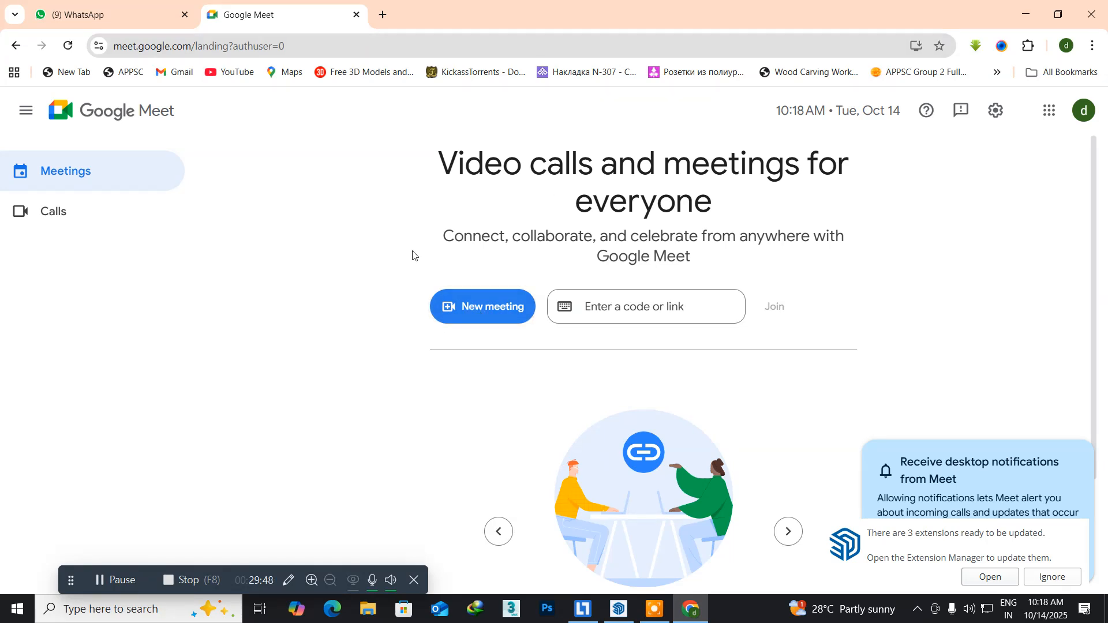
- Switch to WhatsApp Web and join the Google Meet call from today's meeting link in the SketchUp class chat
click(358, 15)
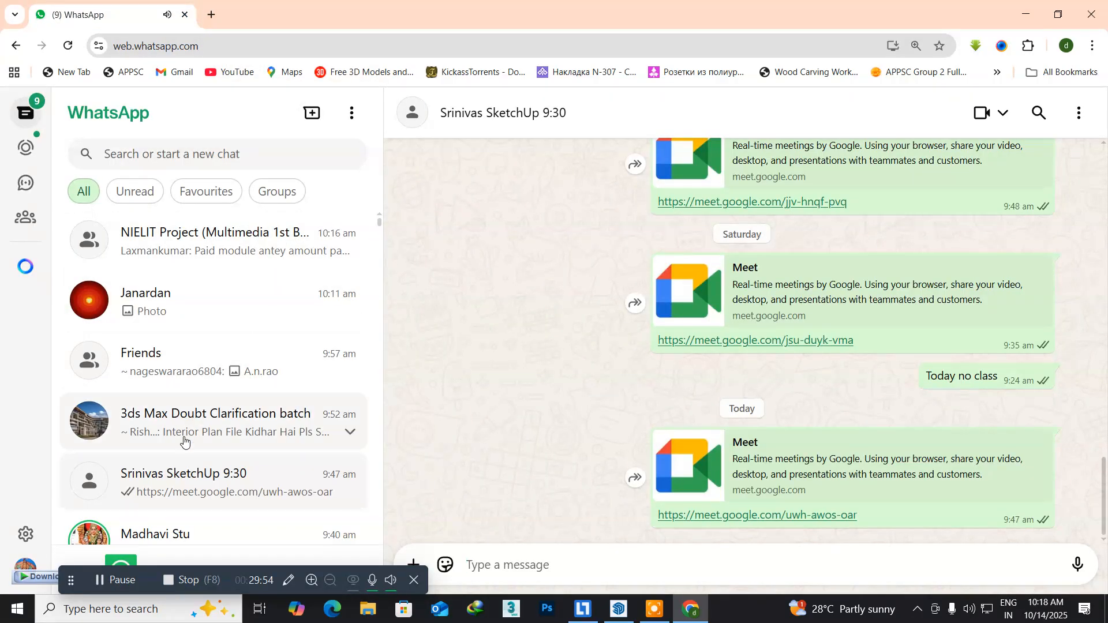
click(176, 478)
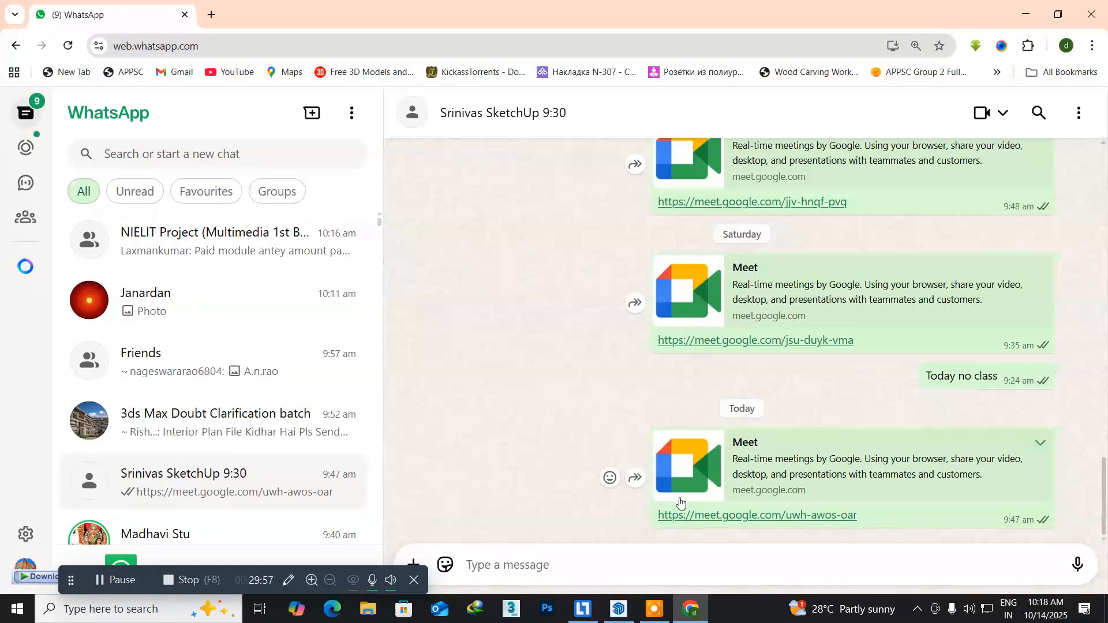
click(777, 515)
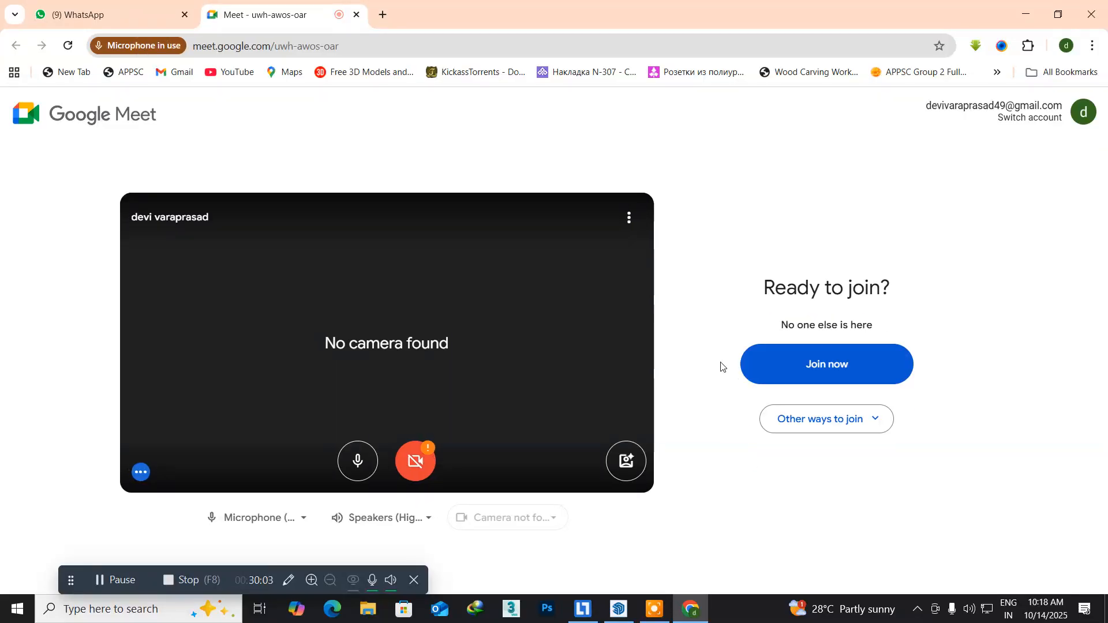
click(791, 364)
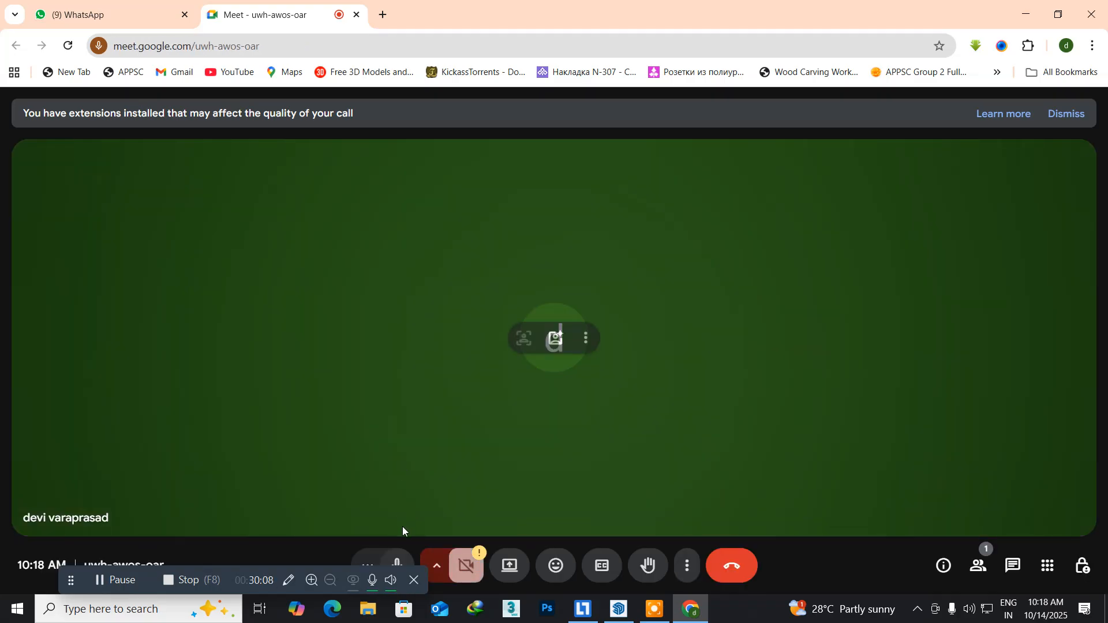
- Present the entire screen in the Meet call, hide the sharing notice and show the screen preview anyway
click(510, 565)
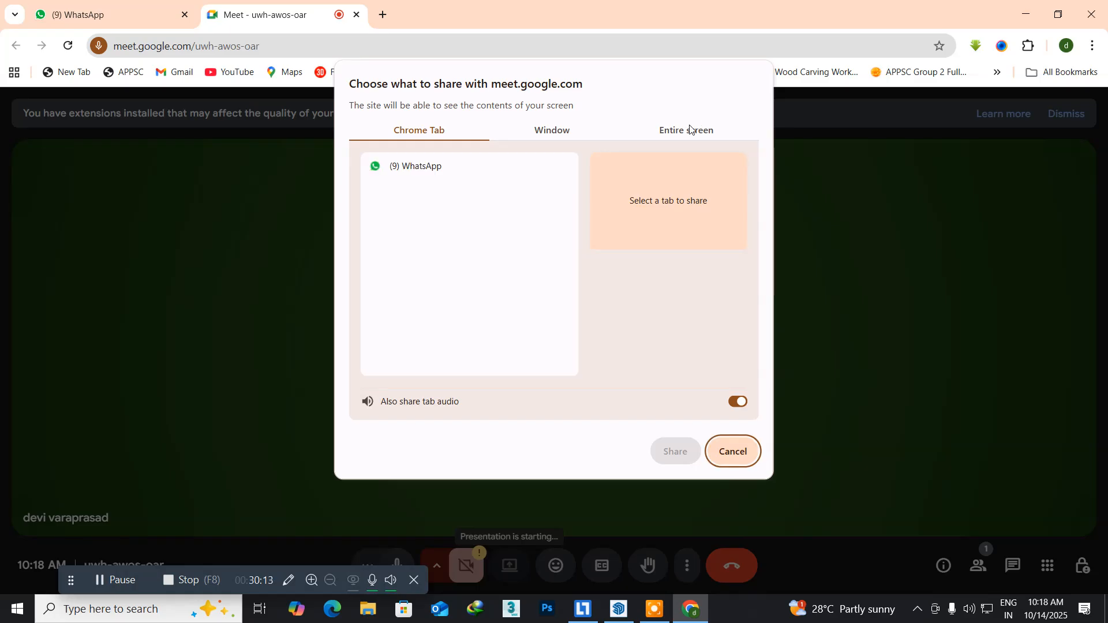
click(688, 131)
click(503, 217)
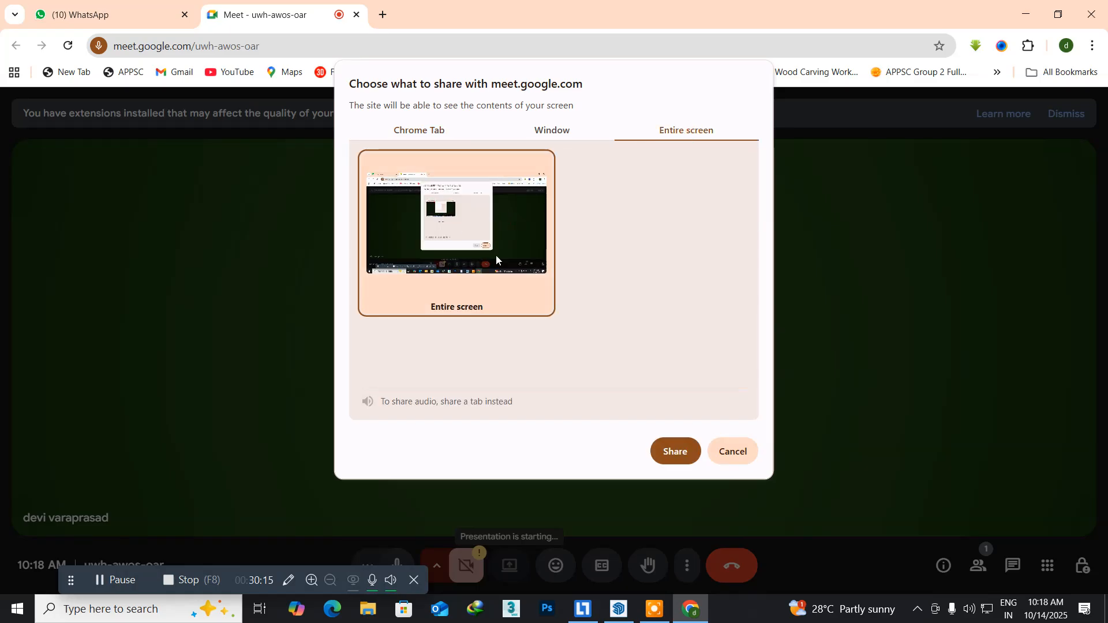
click(677, 449)
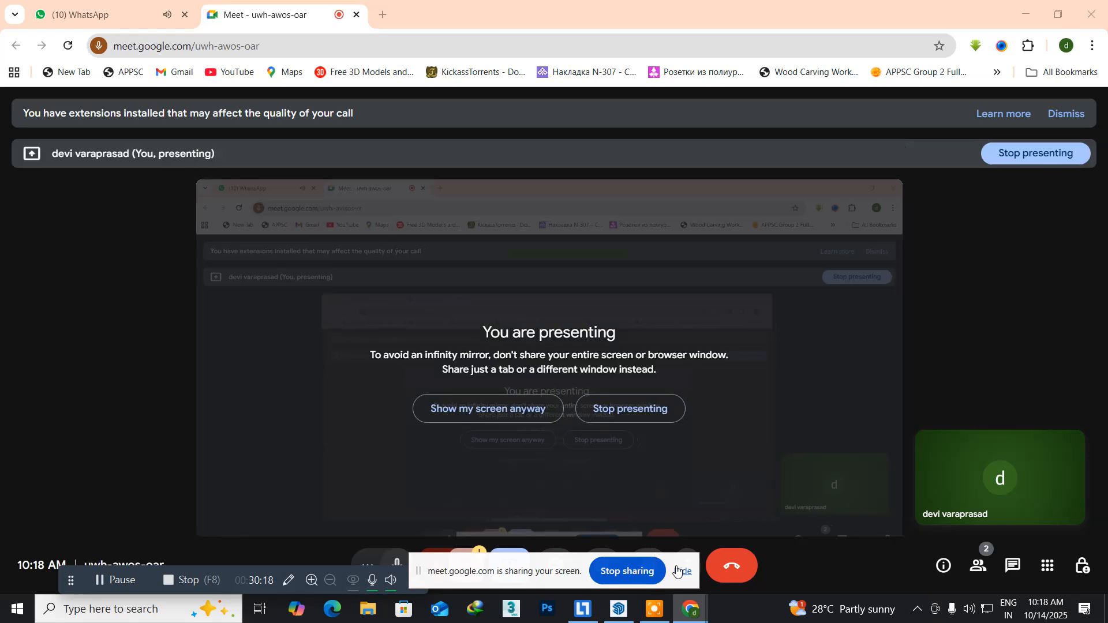
click(681, 570)
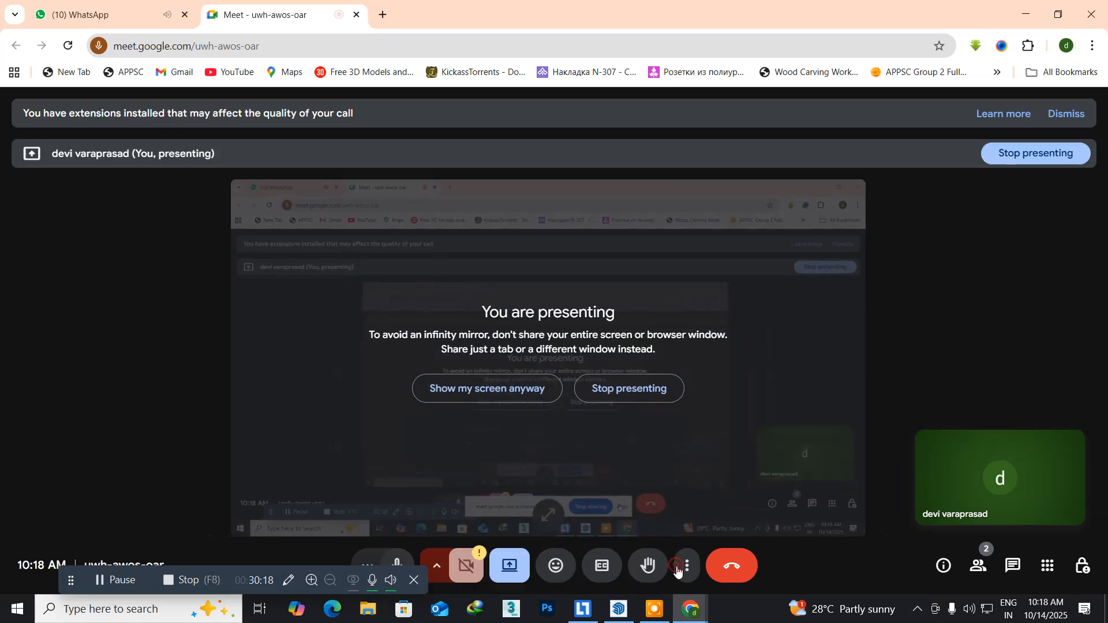
click(477, 397)
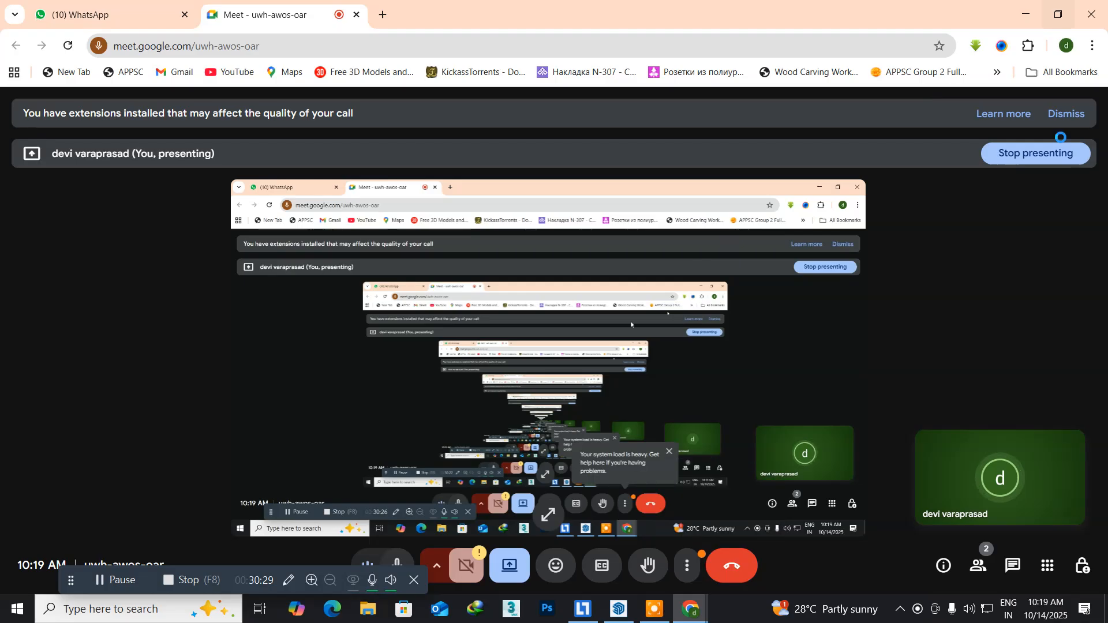
- Minimize the browser, switch to SketchUp and search 3D Warehouse for "bed"
click(1027, 16)
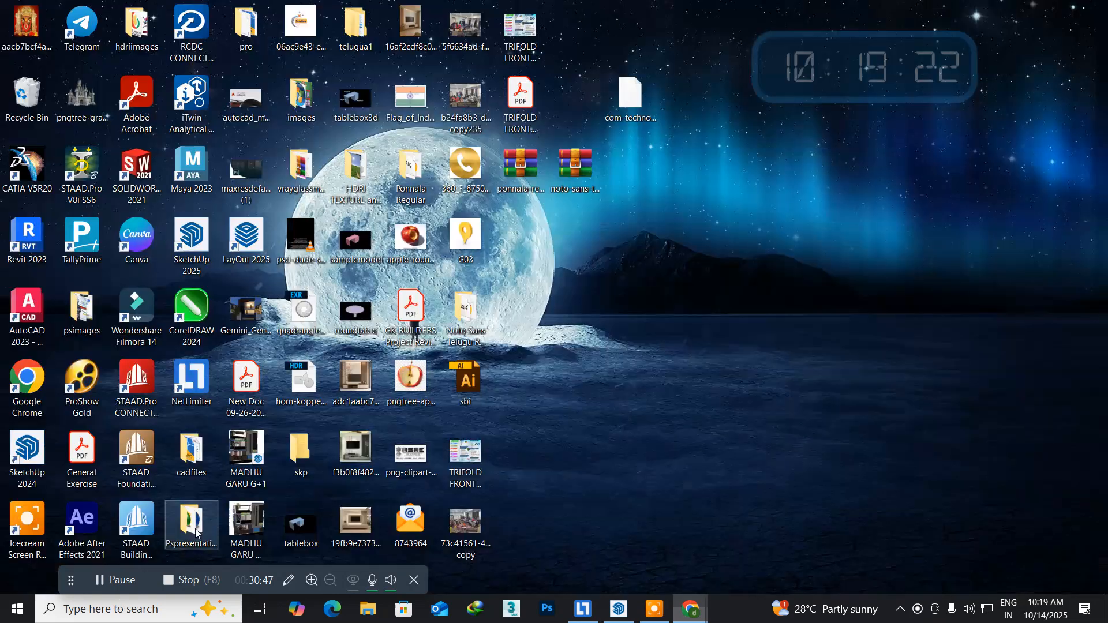
mouse_move(691, 607)
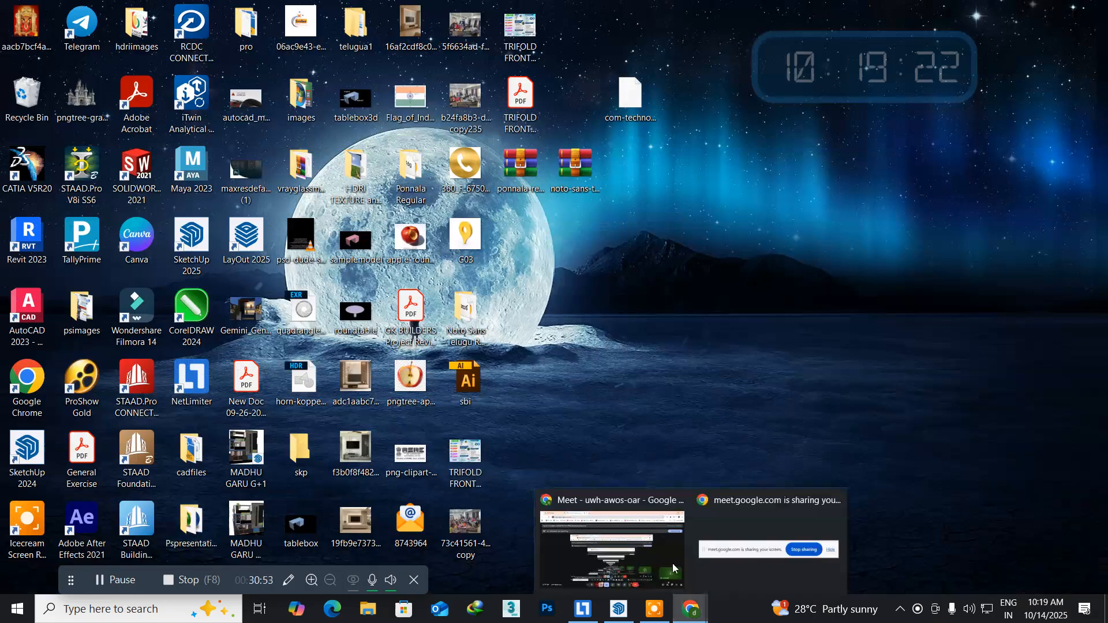
click(616, 612)
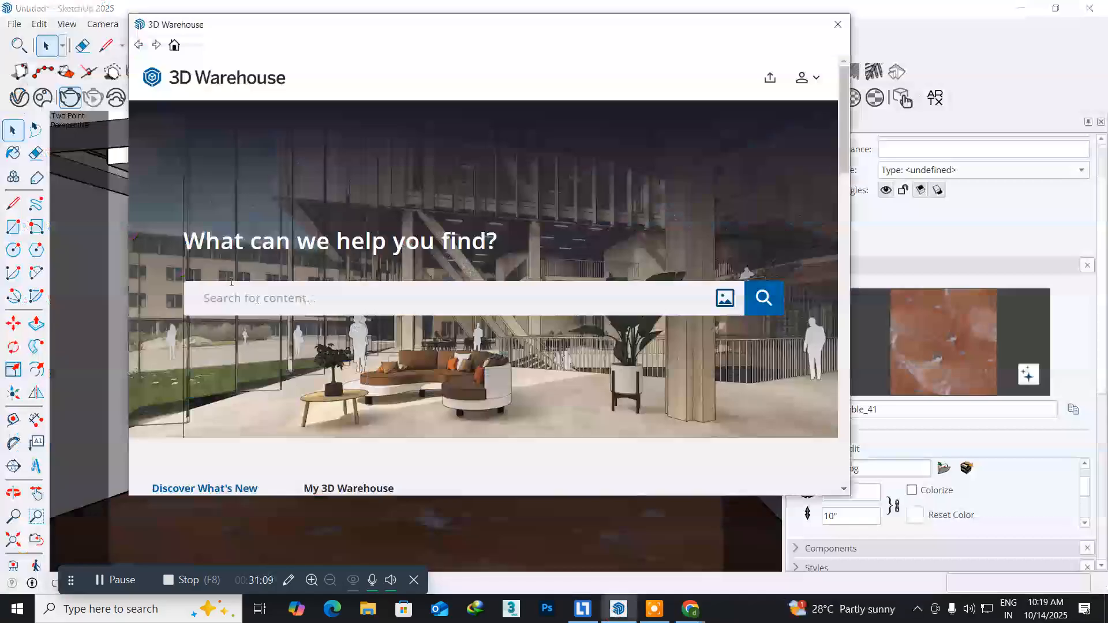
click(235, 300)
text(ned)
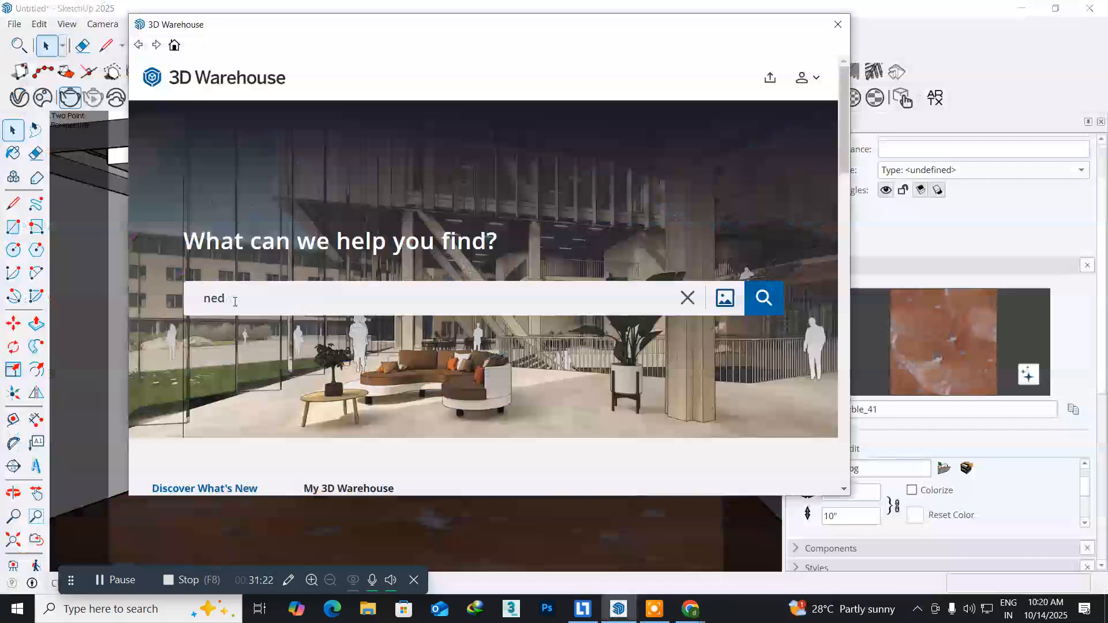
key(BackSpace)
key(BackSpace)
key(BackSpace)
text(bed)
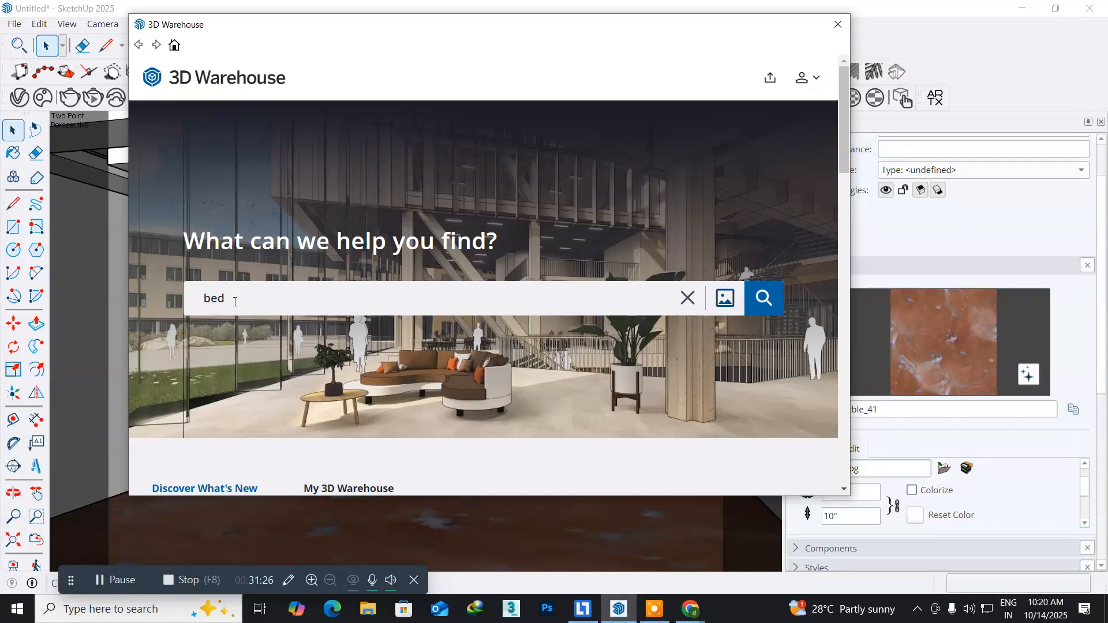
key(Return)
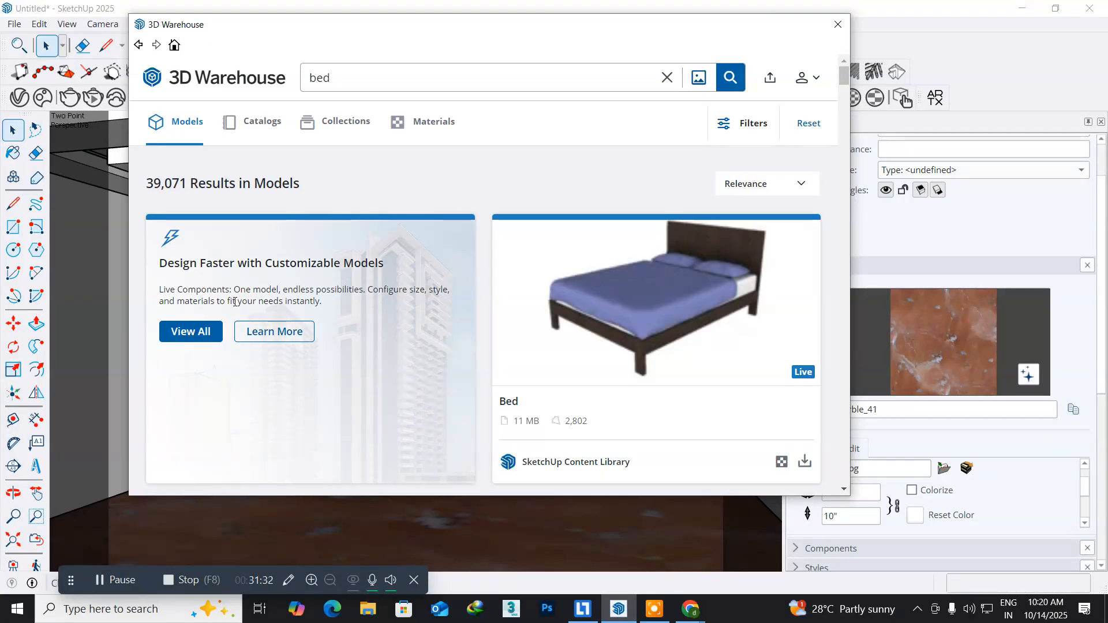
- Download the 21 MB "bed" model with the tall panelled headboard and pendant lamps directly into the room model
scroll(591, 377, down, 6)
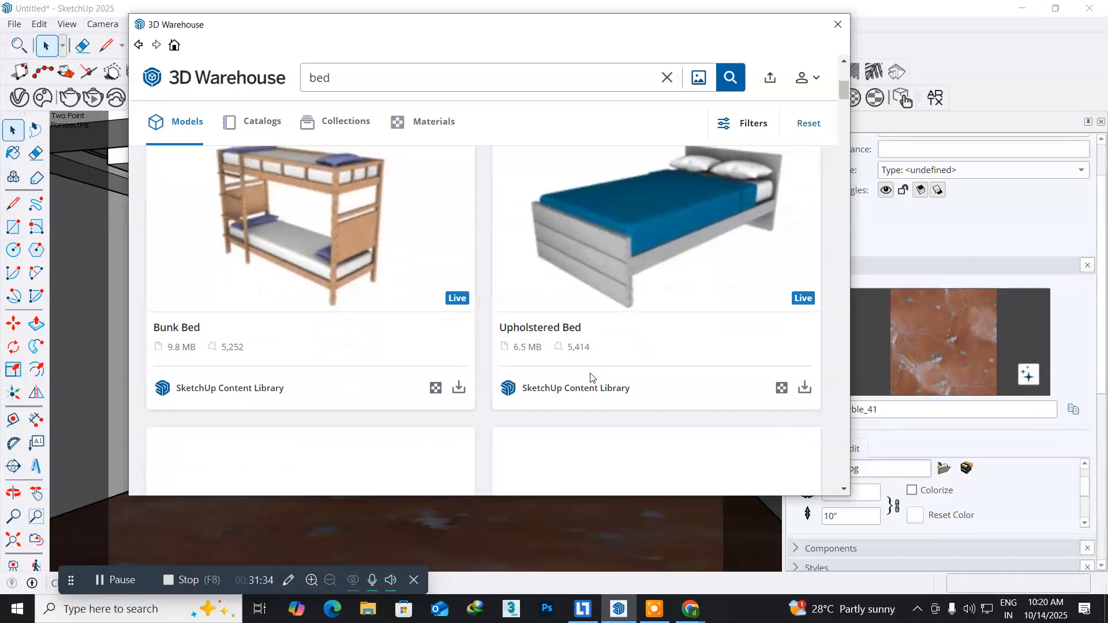
scroll(590, 376, down, 5)
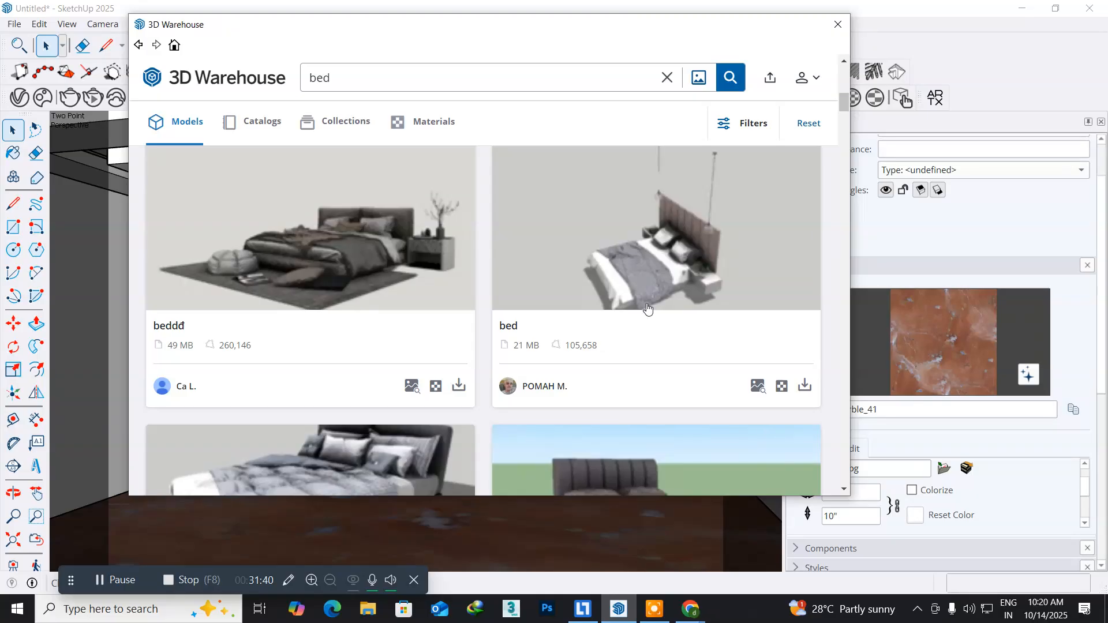
click(650, 285)
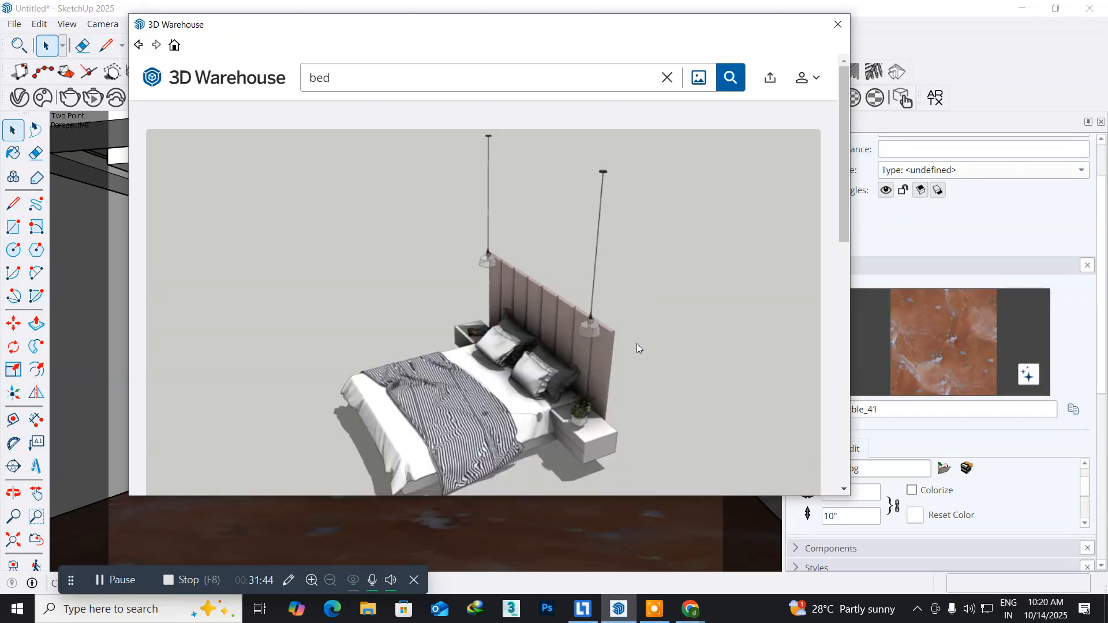
scroll(637, 344, down, 3)
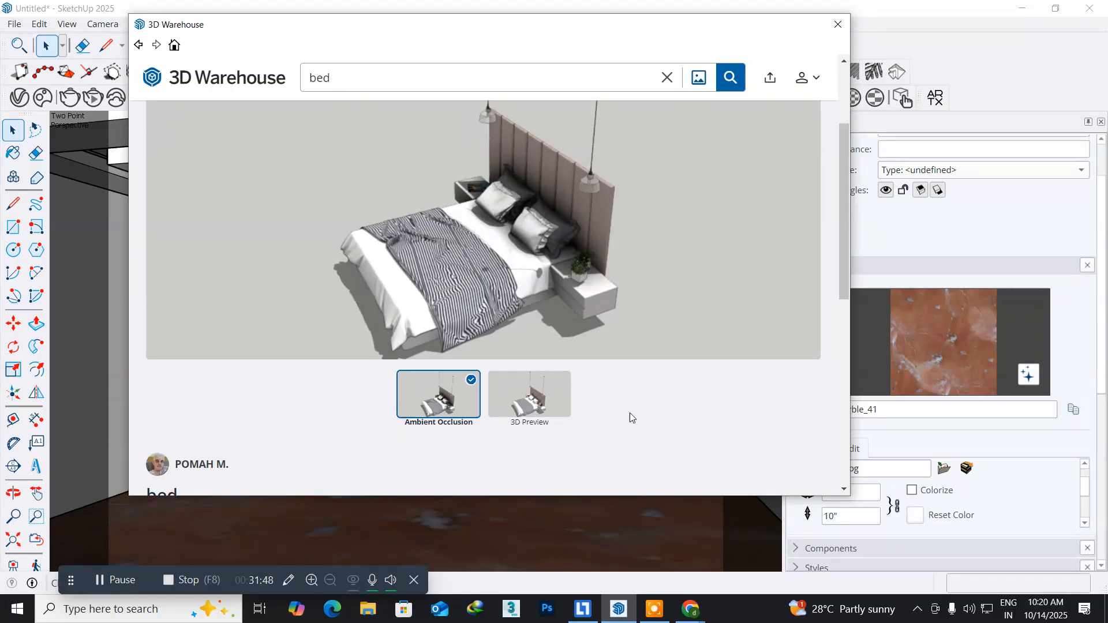
scroll(632, 415, down, 2)
click(687, 386)
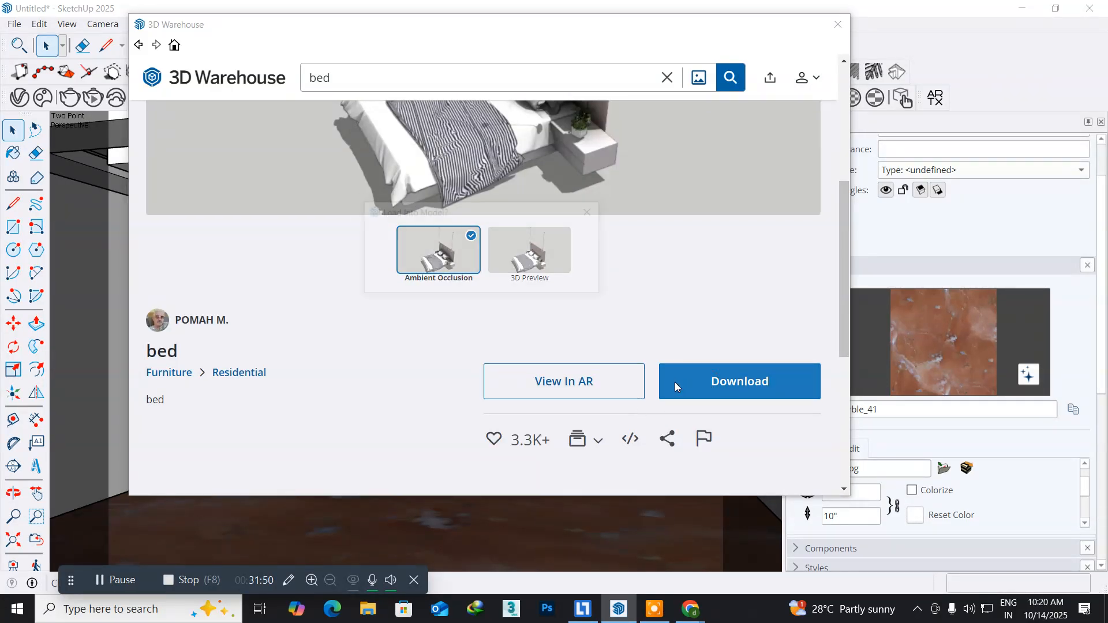
click(434, 275)
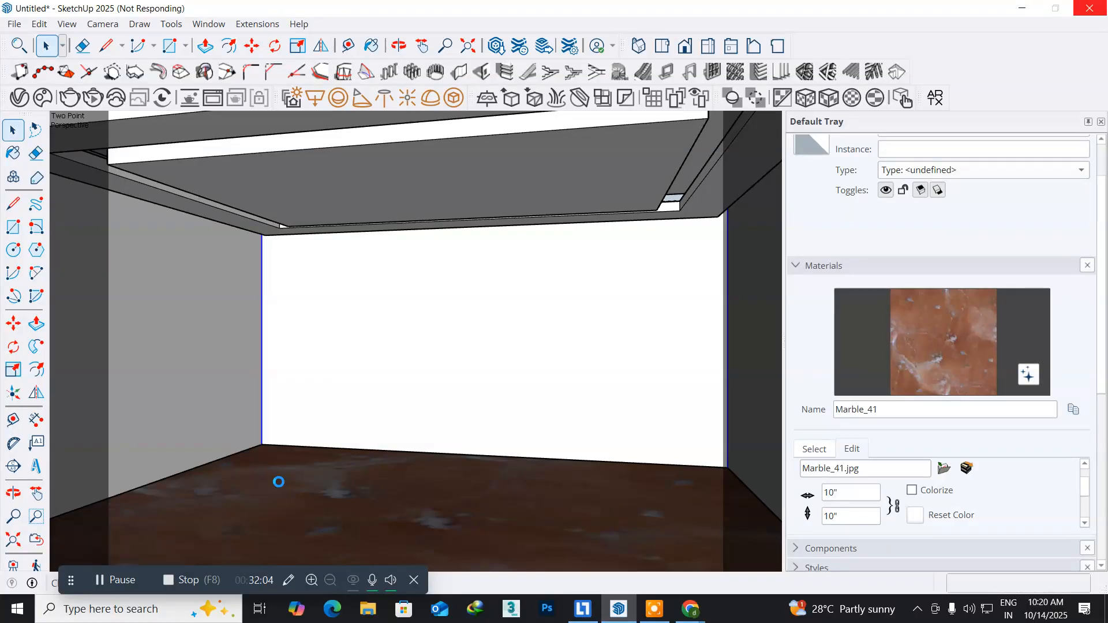
- Place the bed on the room floor, move it by its base corner about 4' 2" toward the left wall, and deselect it
key(m)
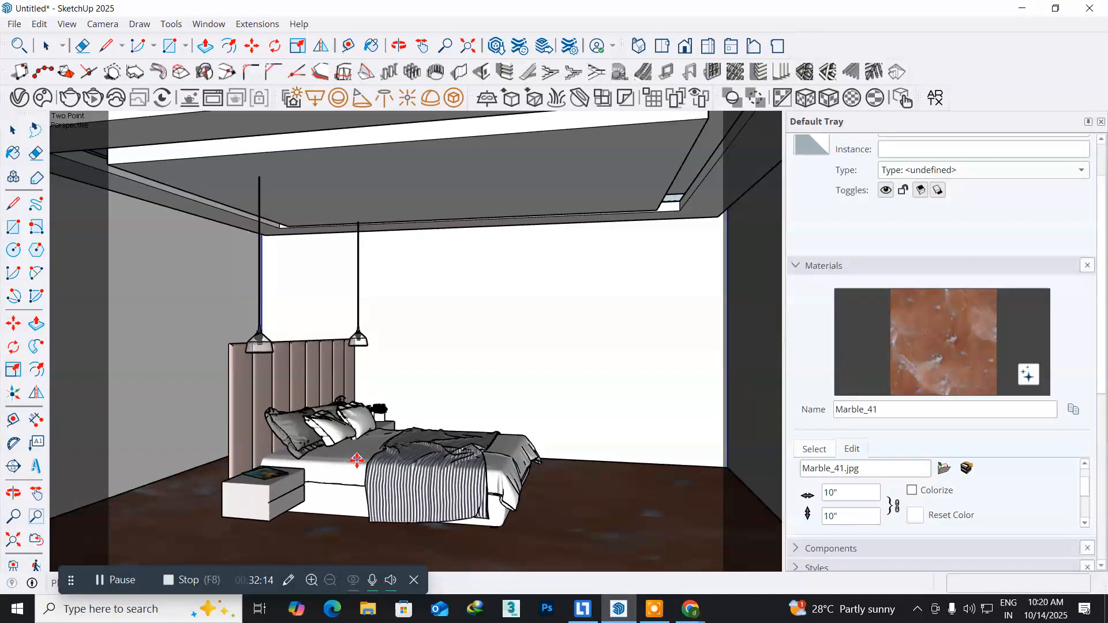
click(322, 477)
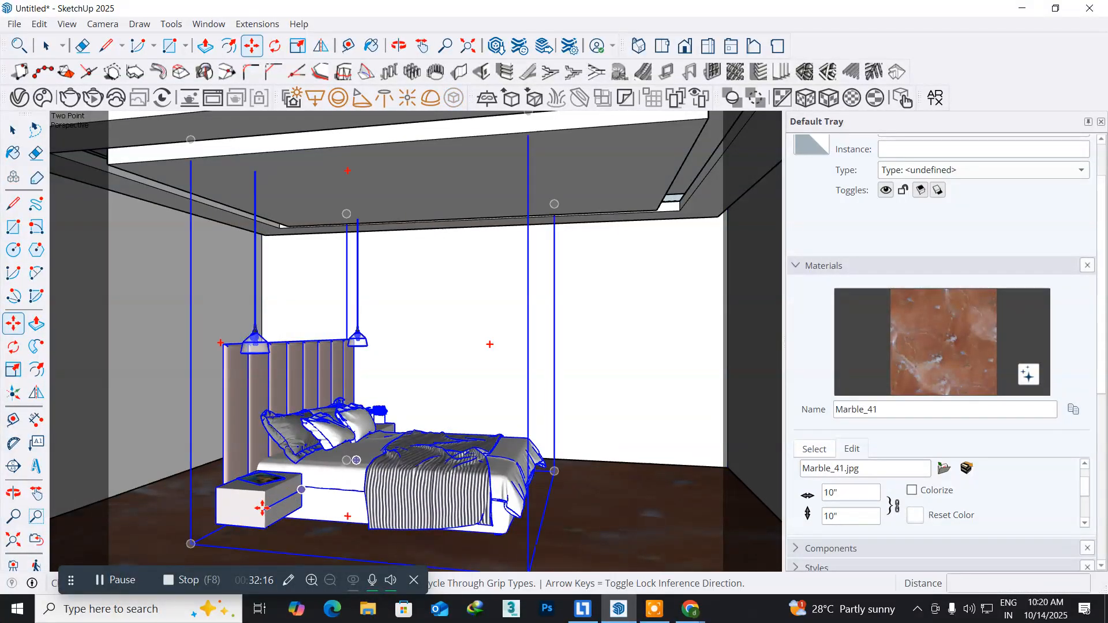
click(191, 544)
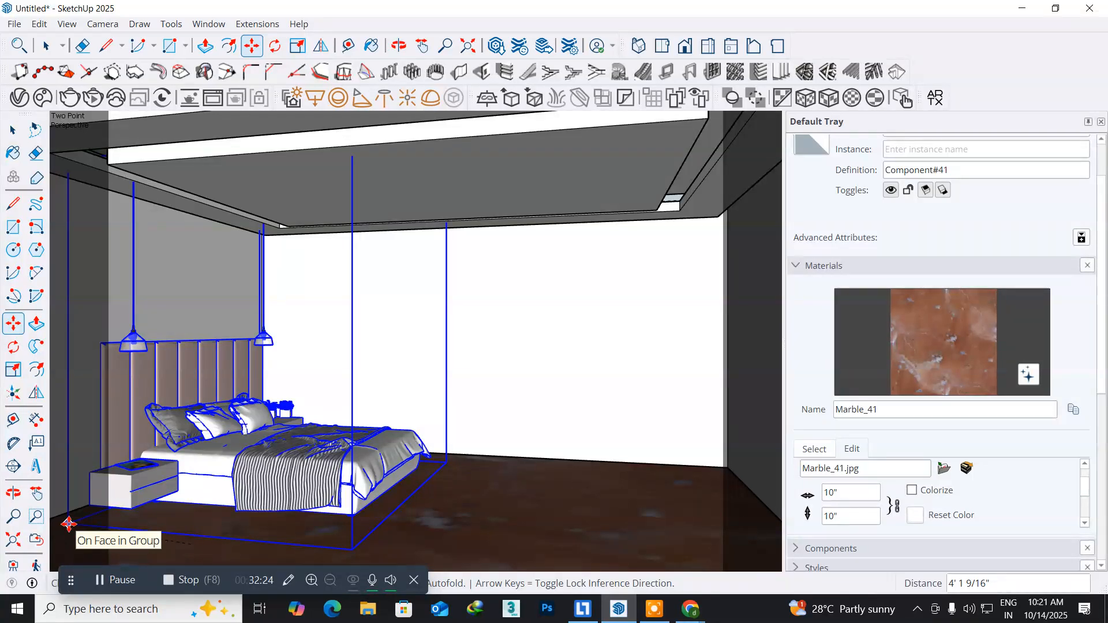
click(68, 523)
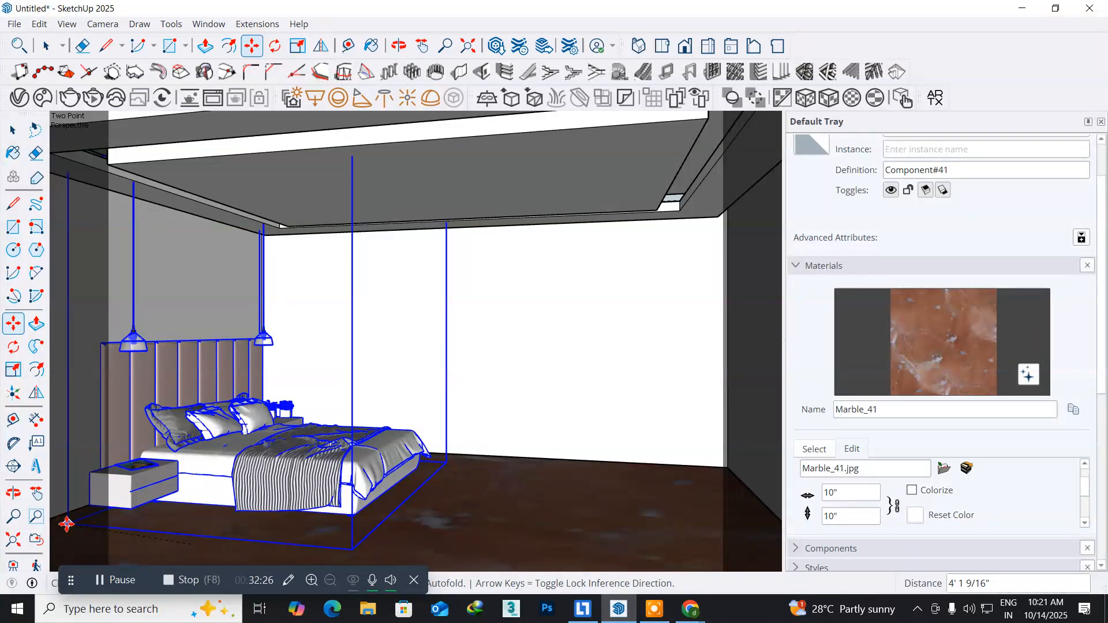
click(9, 134)
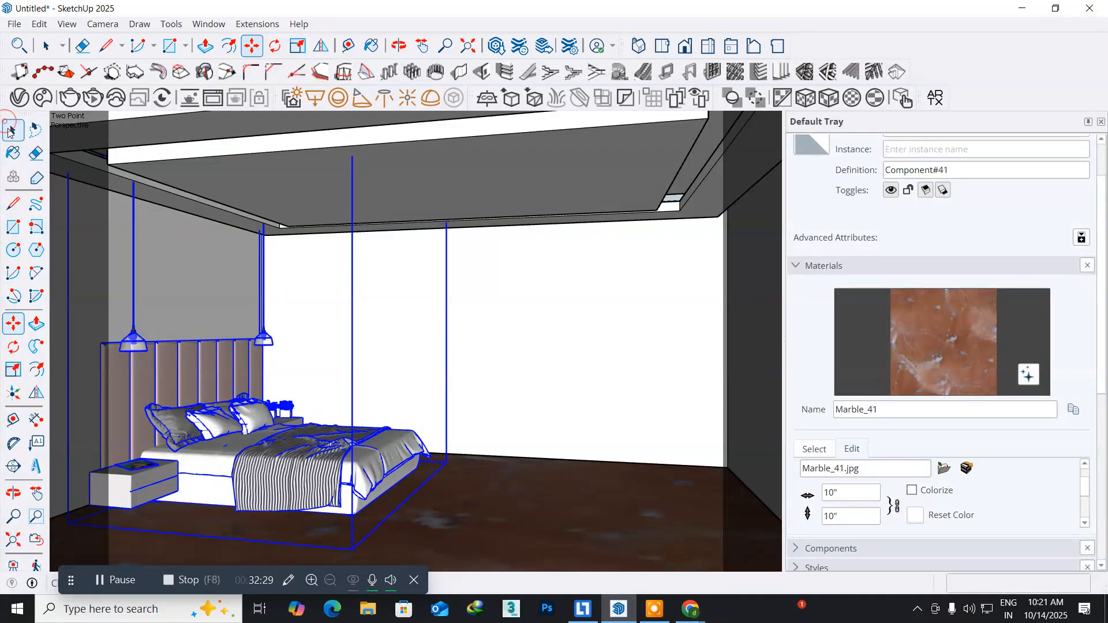
click(494, 397)
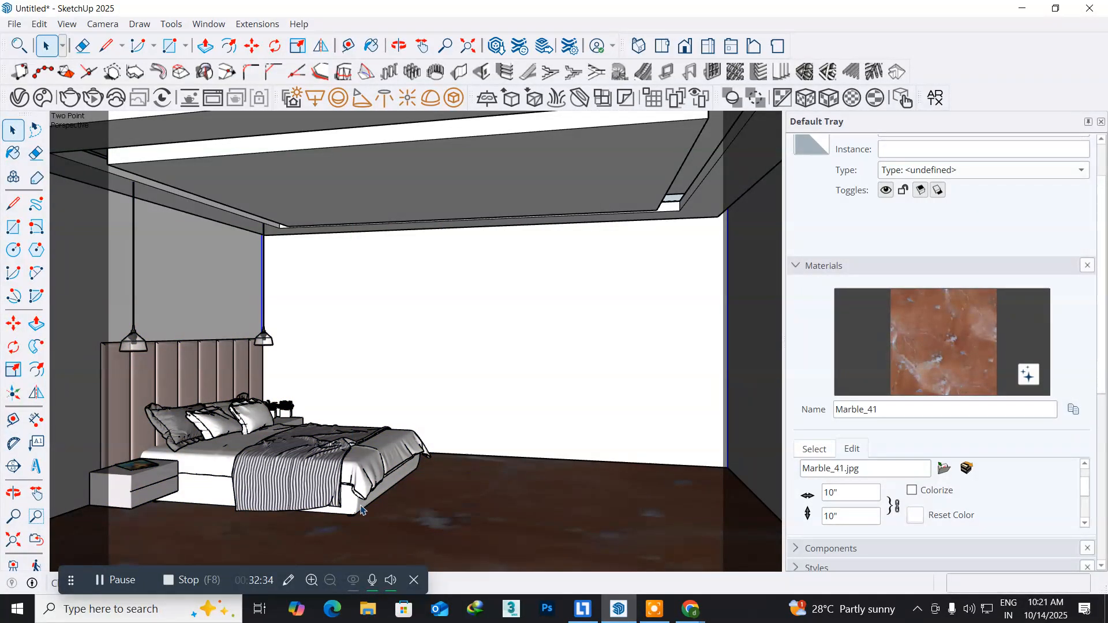
- Scale the bed along the green axis by about 1.30 away from the headboard wall and deselect it
click(342, 483)
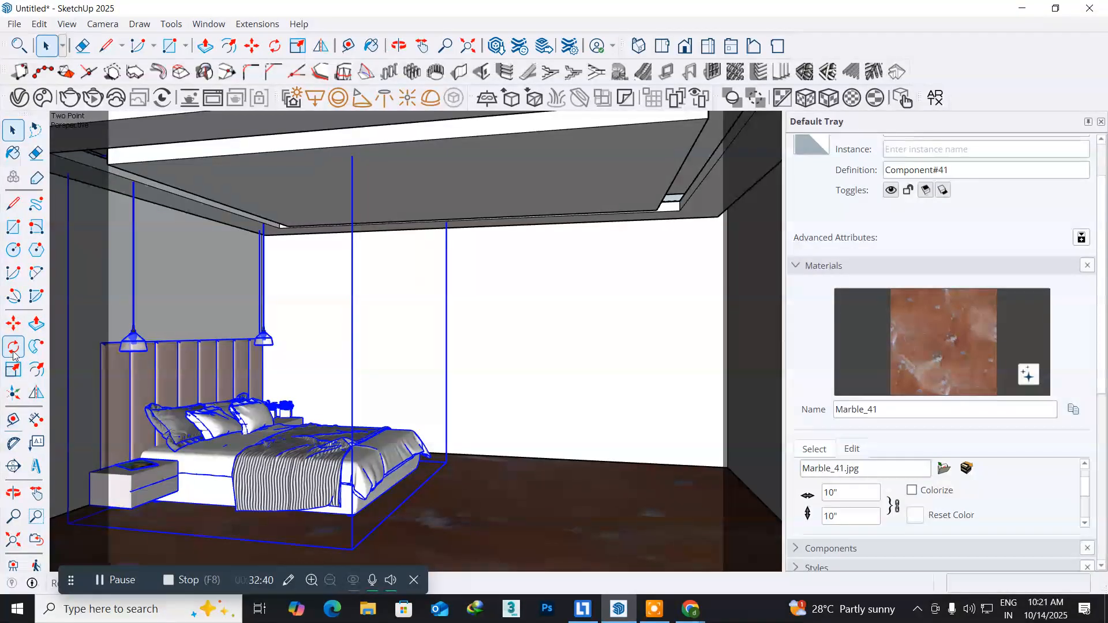
click(13, 370)
click(411, 339)
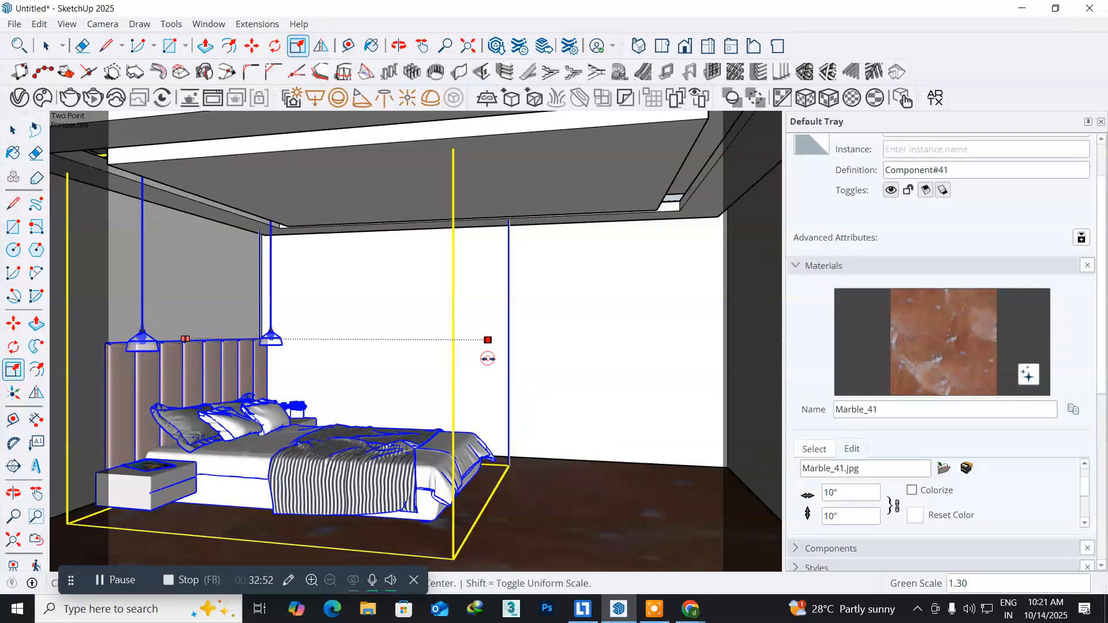
click(488, 359)
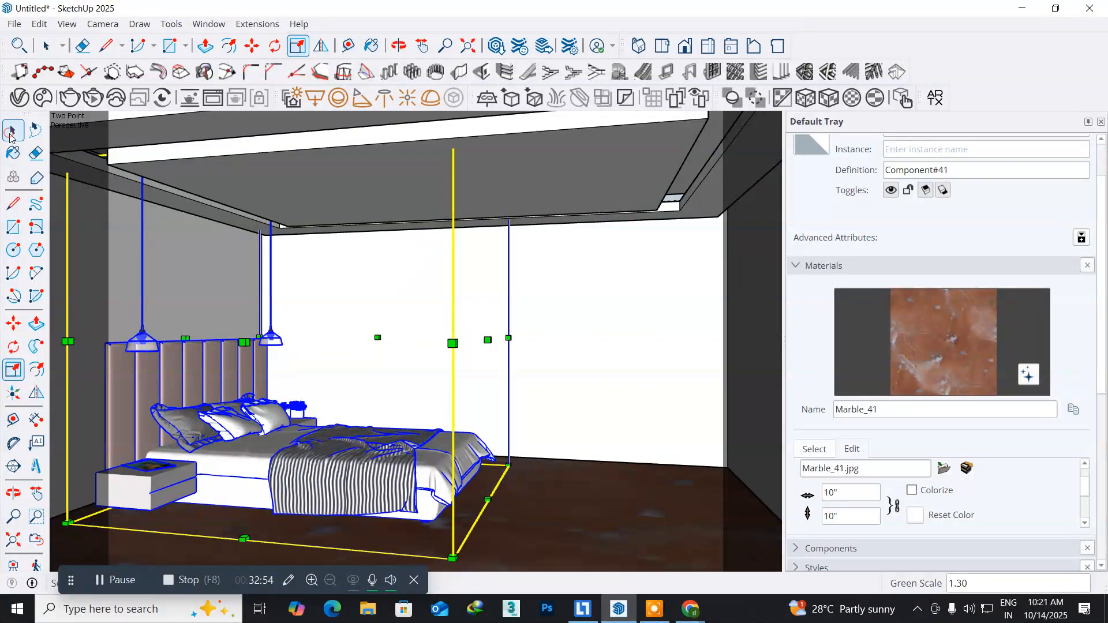
click(13, 130)
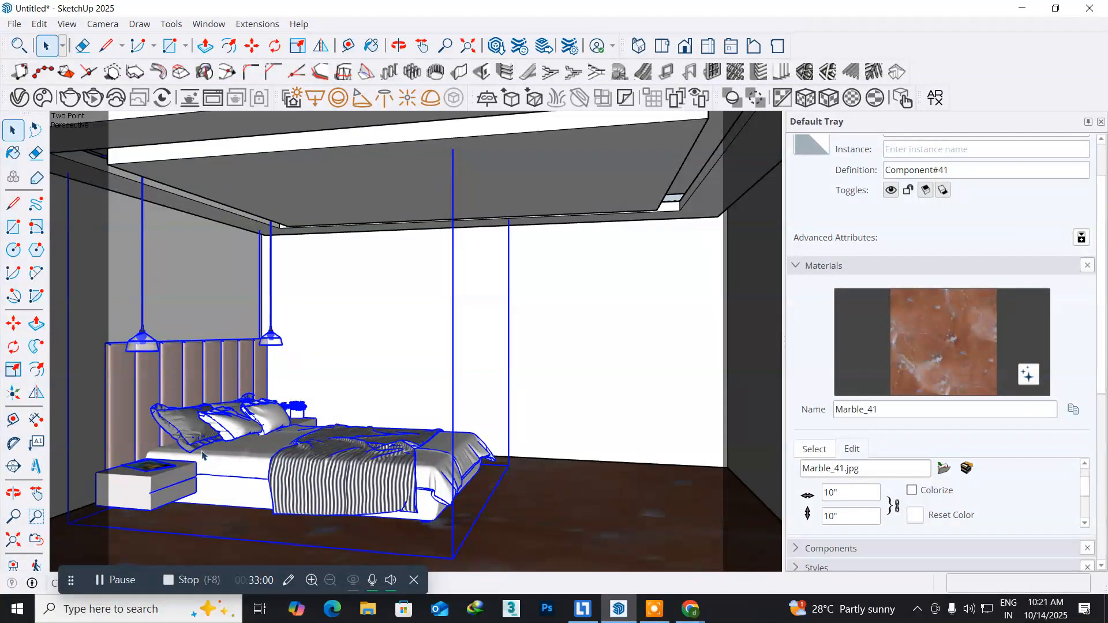
click(580, 391)
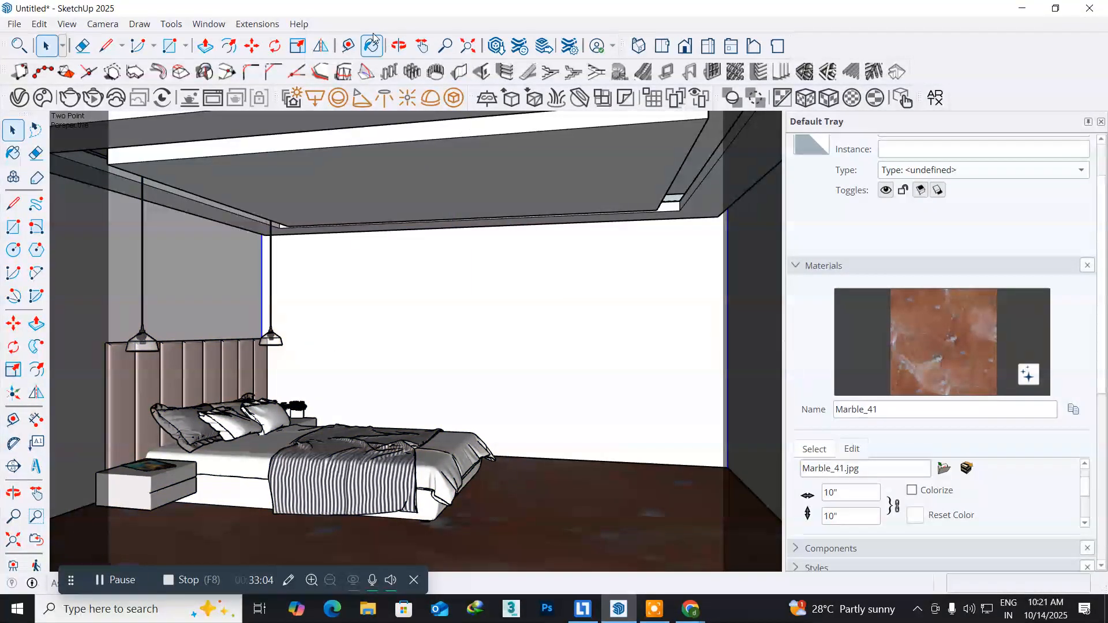
- Reopen 3D Warehouse and search it for "wallclock"
click(211, 24)
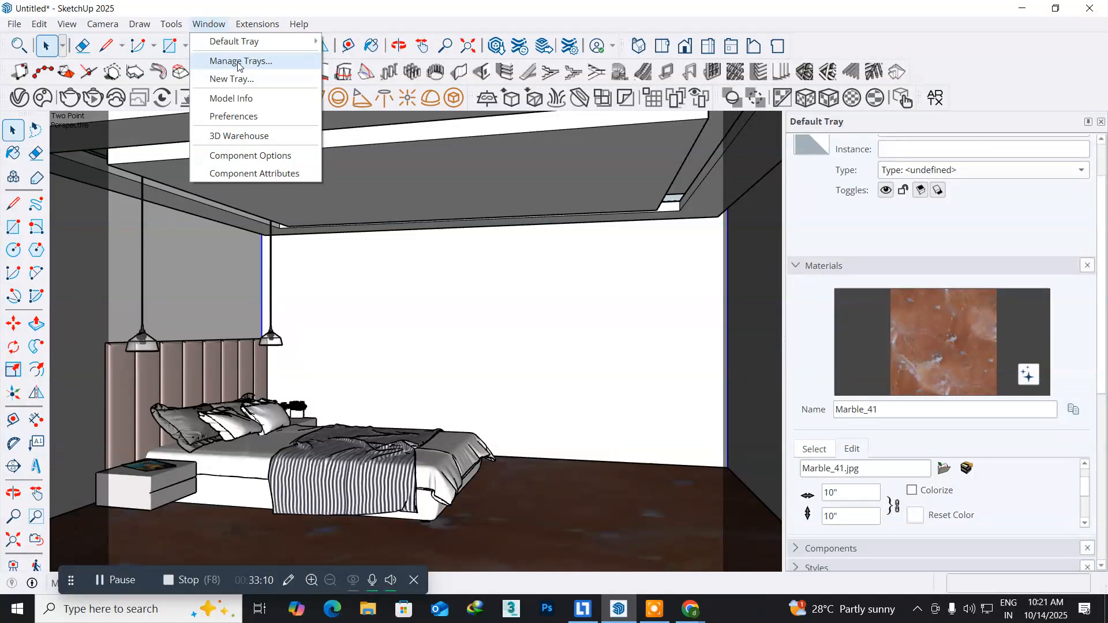
click(245, 137)
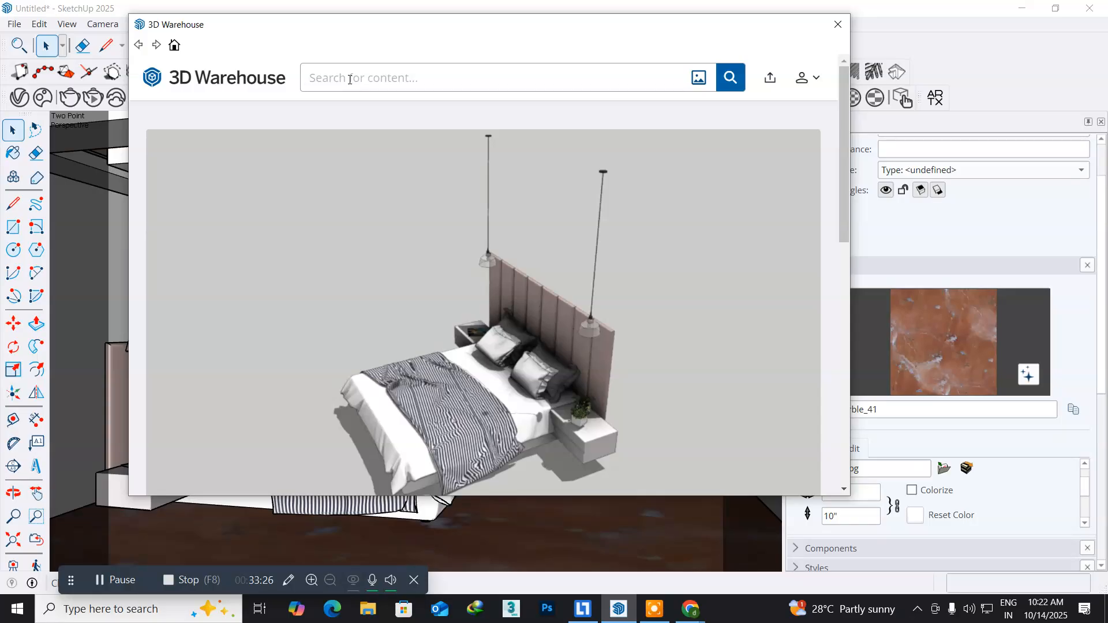
text(wall)
text(clock)
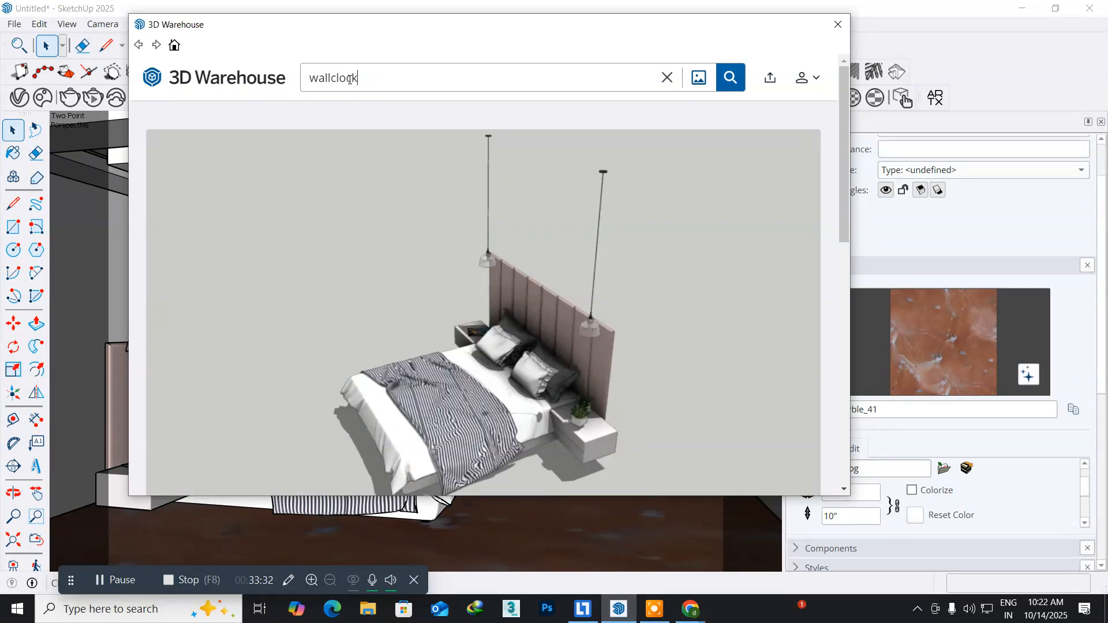
key(Return)
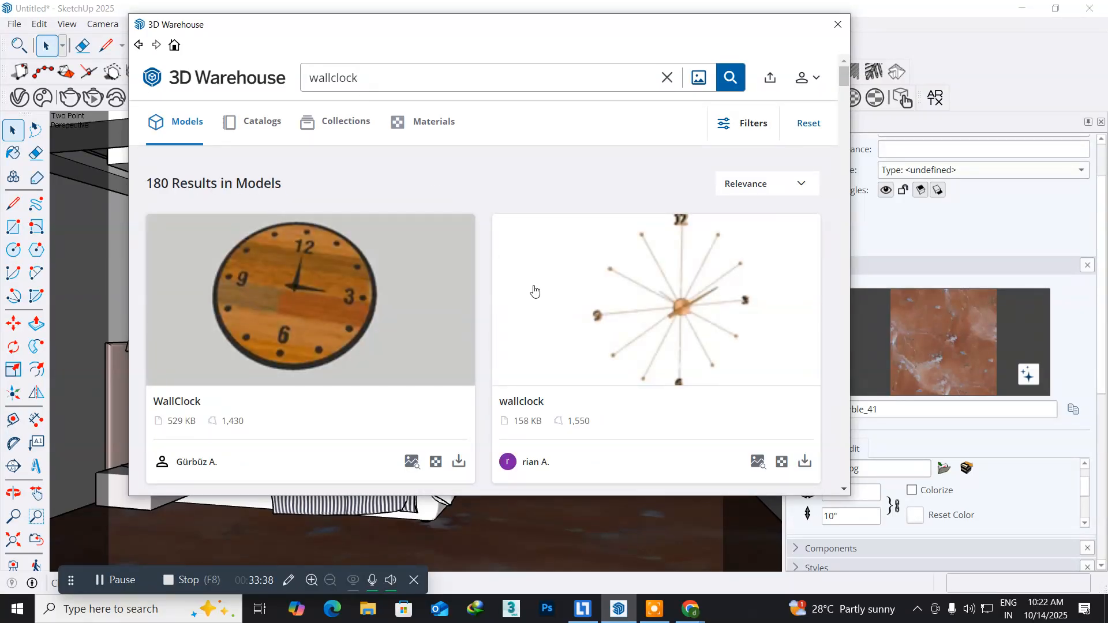
- Look through the wall clock search results in 3D Warehouse for a clock that suits the bedroom
scroll(537, 290, down, 5)
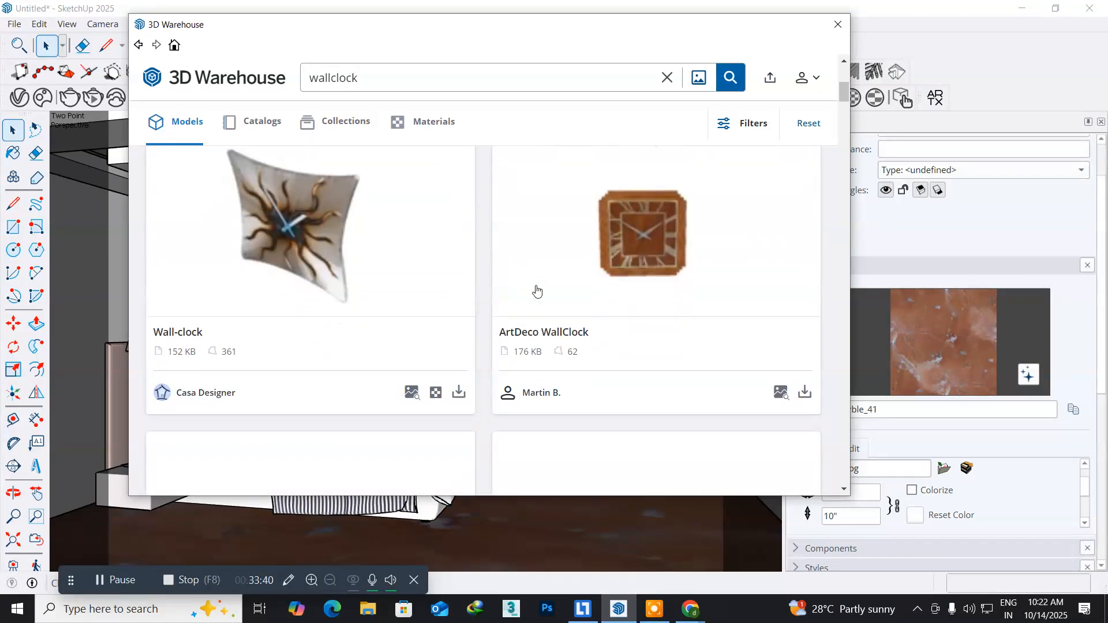
scroll(537, 290, down, 4)
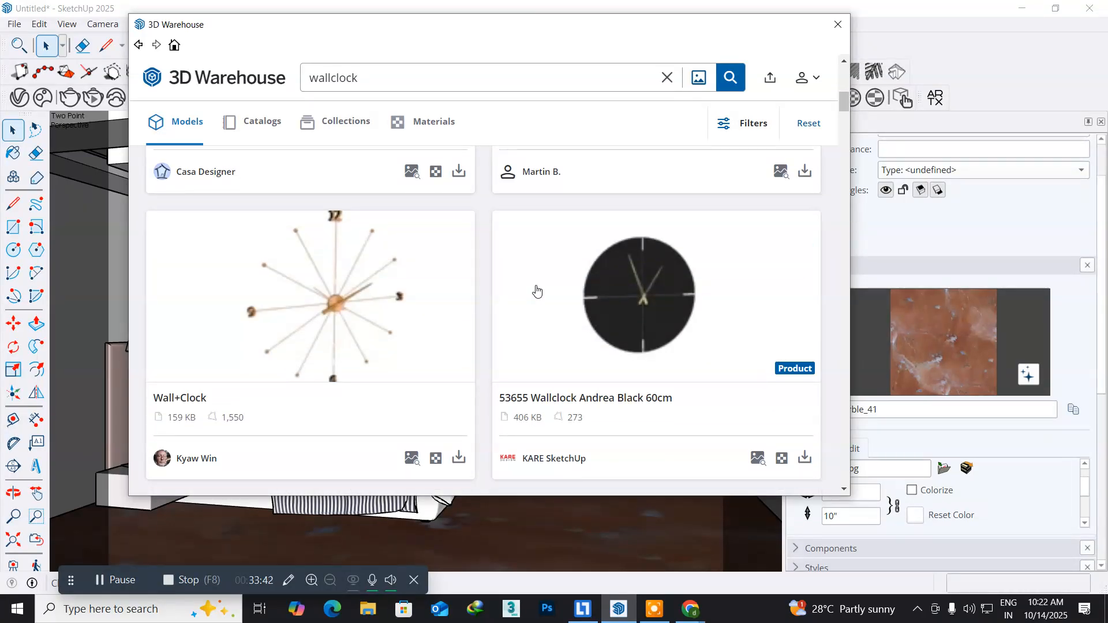
scroll(537, 290, down, 6)
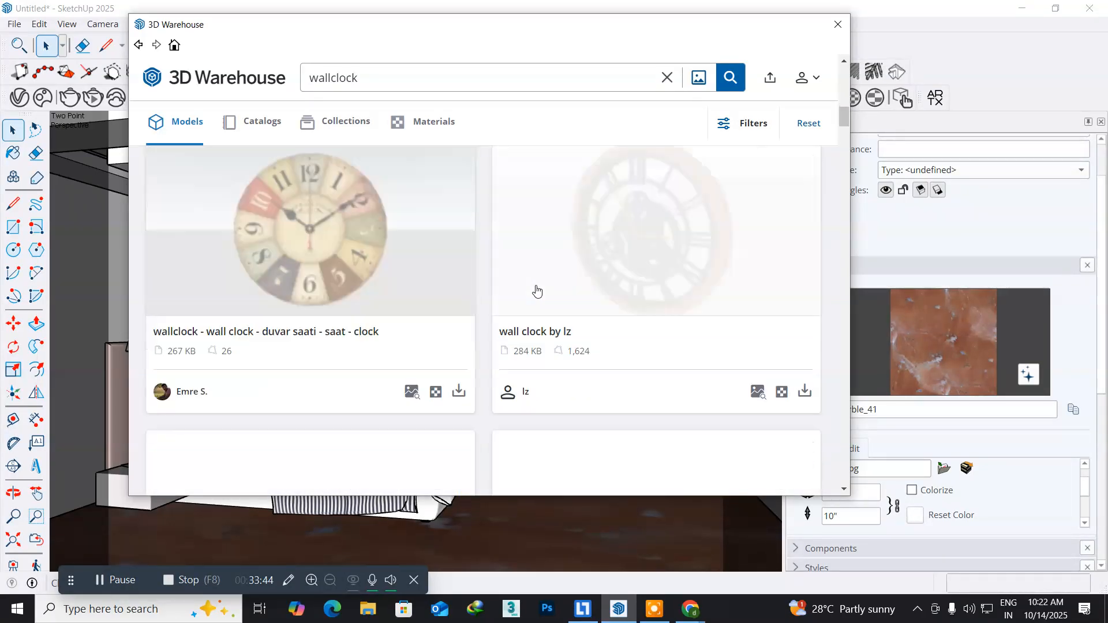
scroll(537, 290, up, 1)
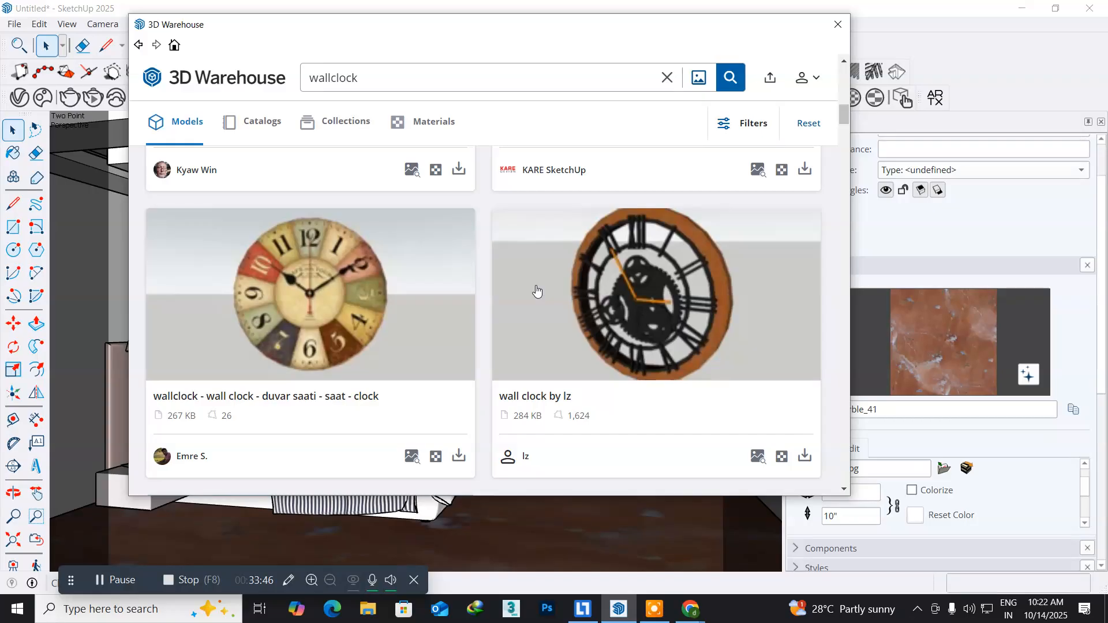
scroll(537, 290, down, 8)
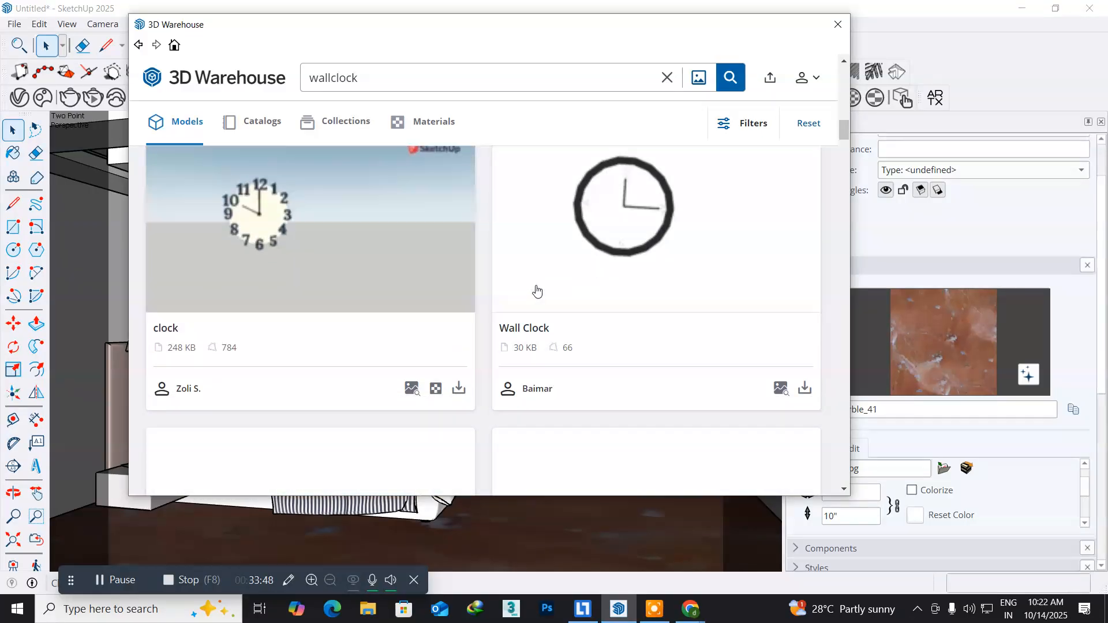
scroll(537, 291, down, 3)
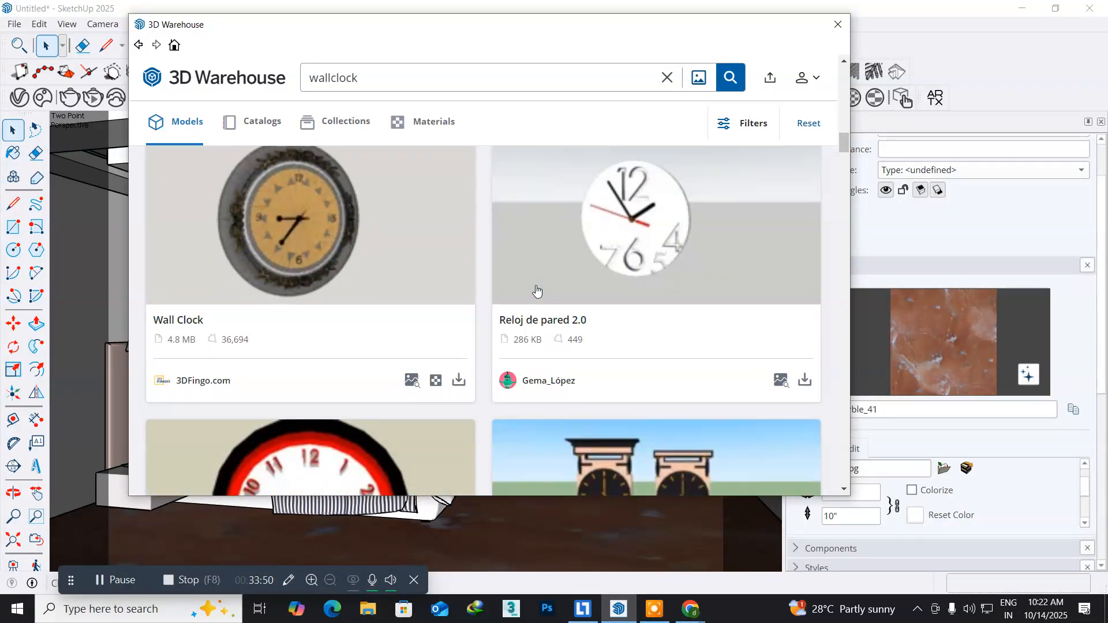
scroll(537, 290, down, 1)
scroll(536, 290, down, 9)
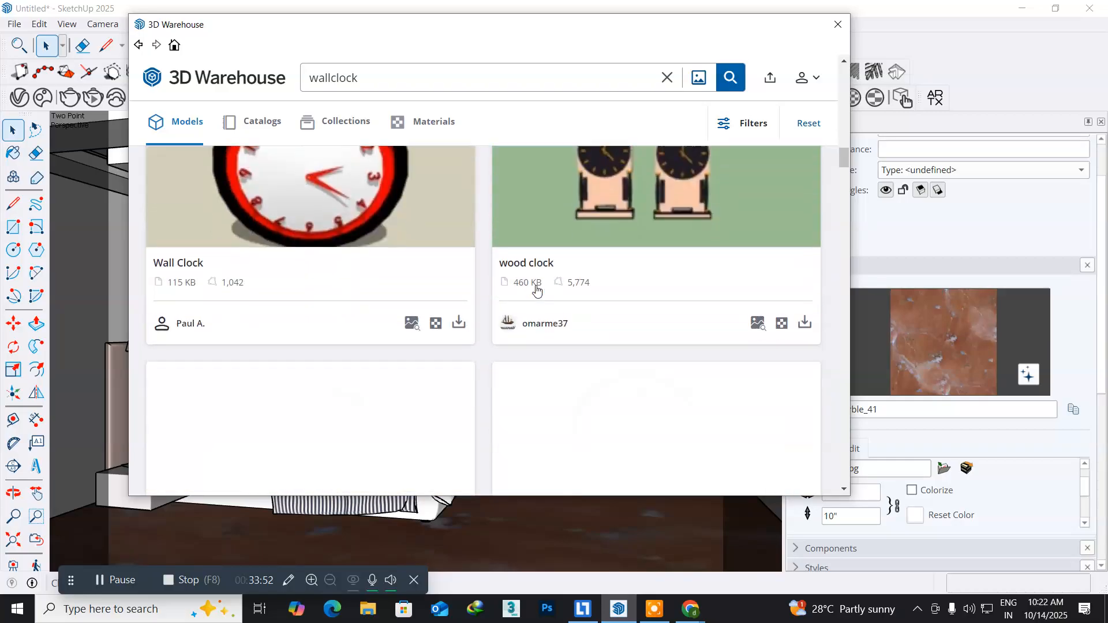
scroll(537, 290, down, 9)
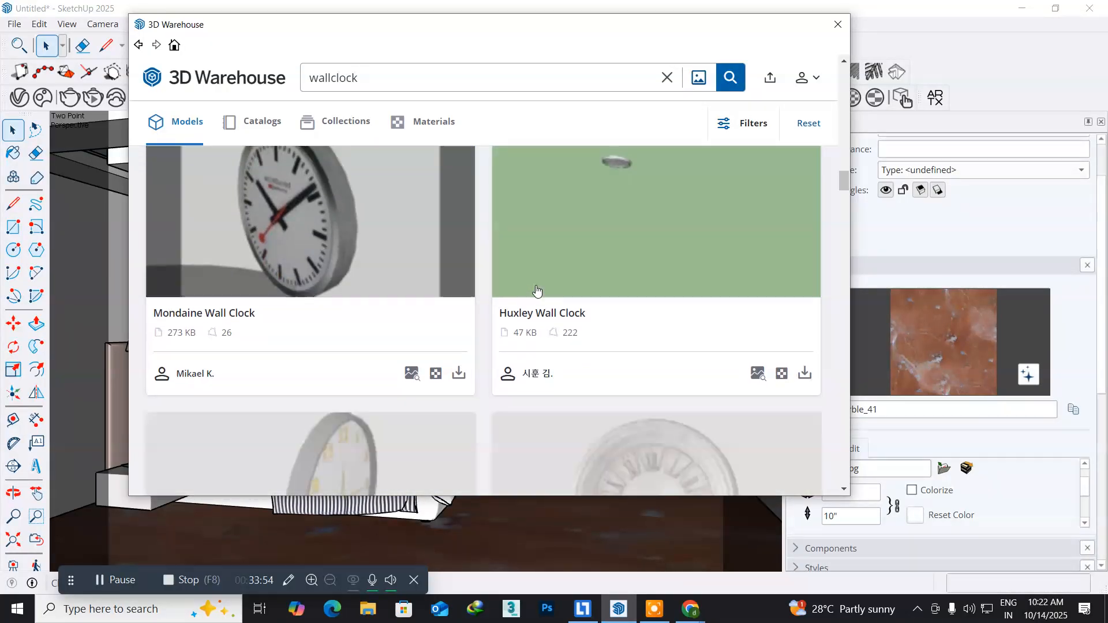
scroll(537, 290, down, 5)
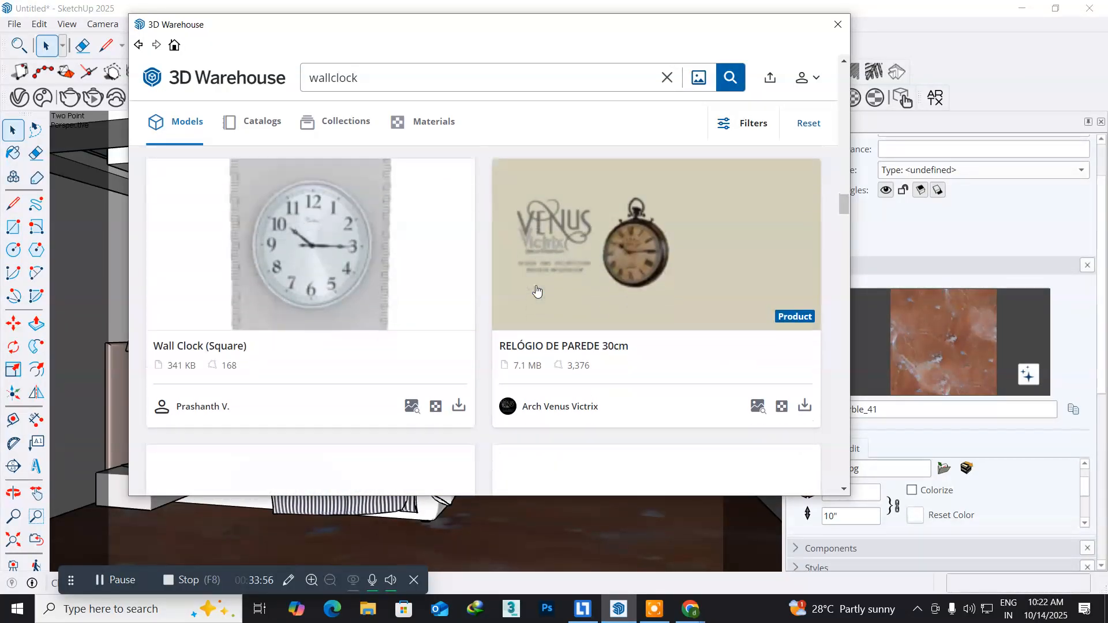
scroll(537, 290, down, 4)
scroll(537, 290, down, 4)
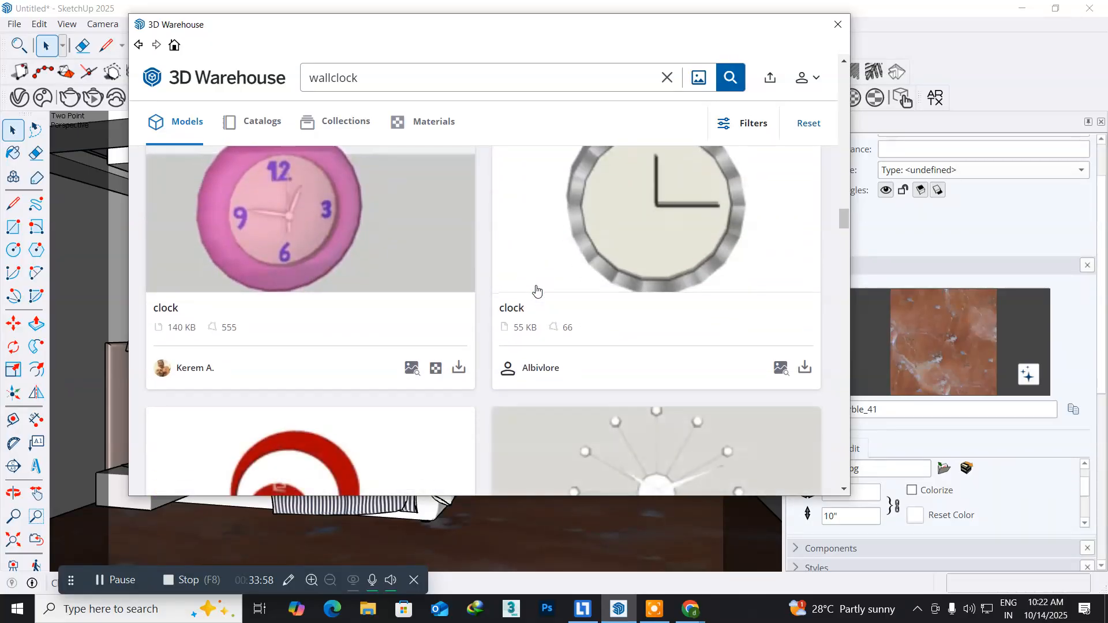
scroll(537, 290, down, 1)
scroll(536, 291, down, 10)
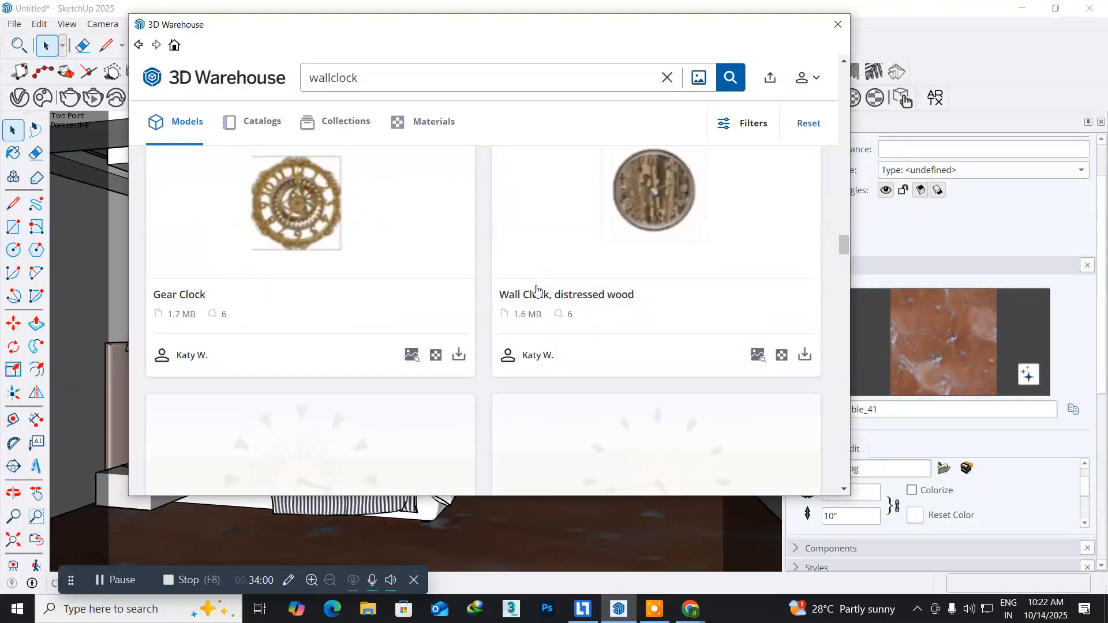
scroll(536, 290, down, 6)
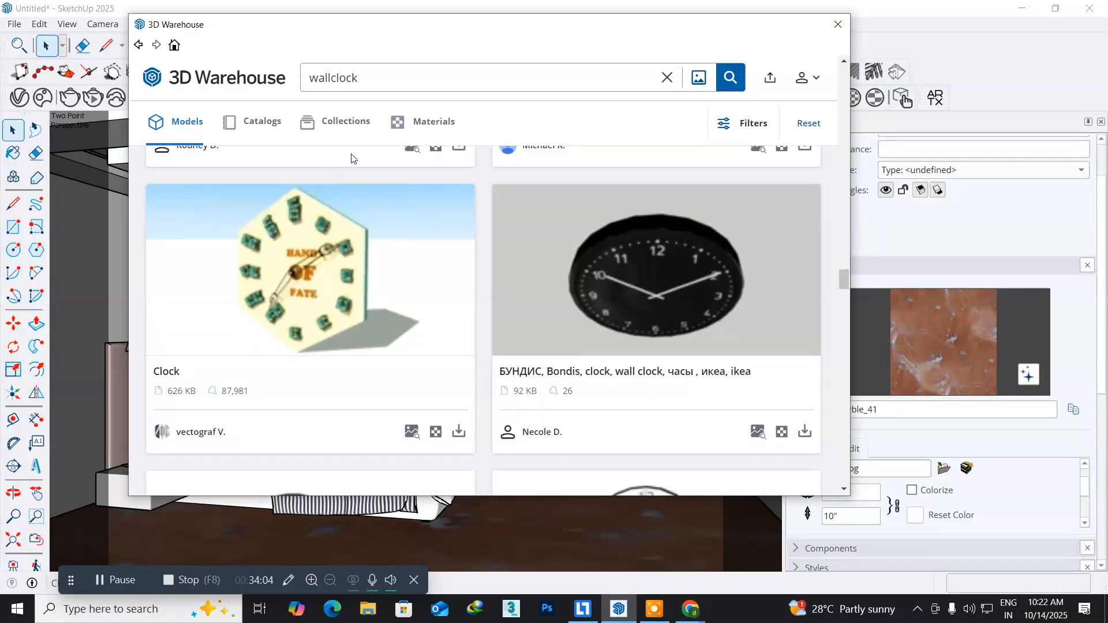
- Replace the wall clock search in 3D Warehouse with a search for "frame"
drag(369, 79, 205, 79)
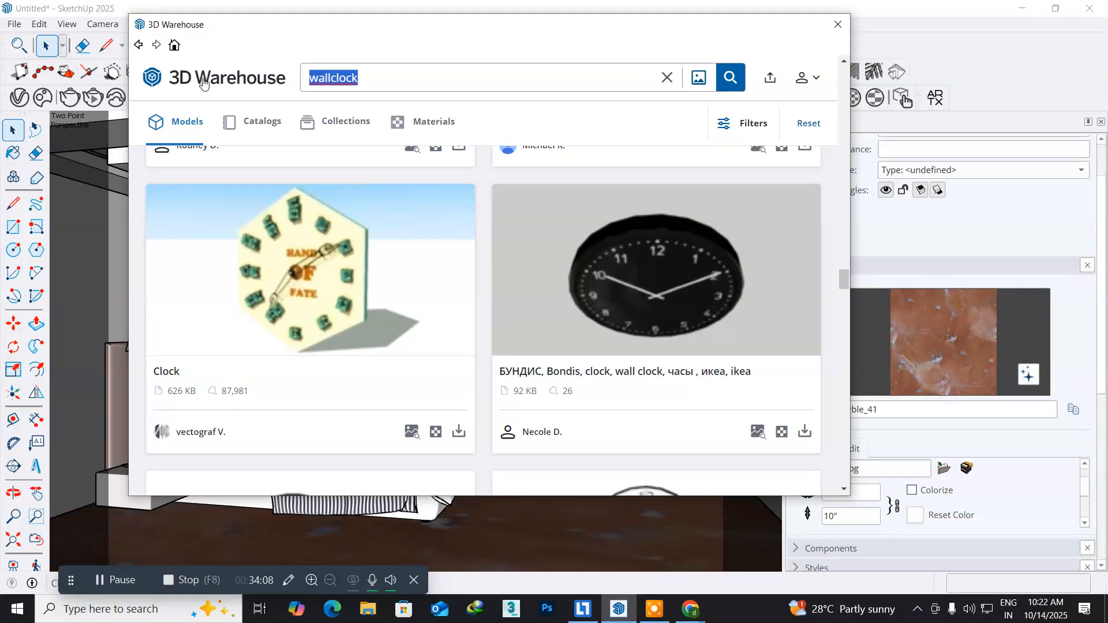
text(frame)
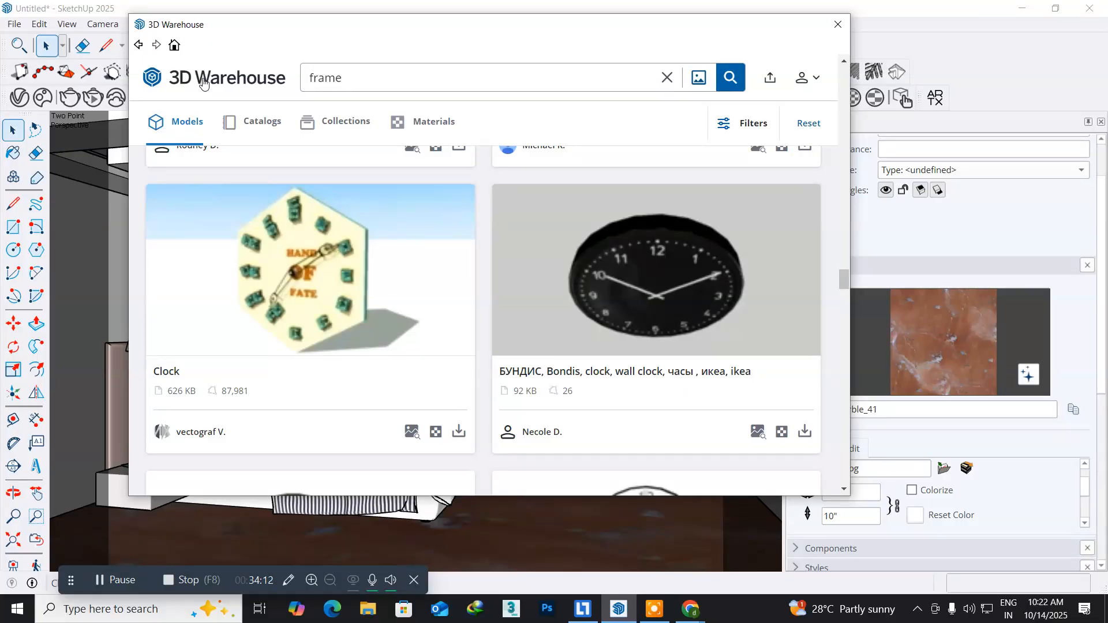
key(Return)
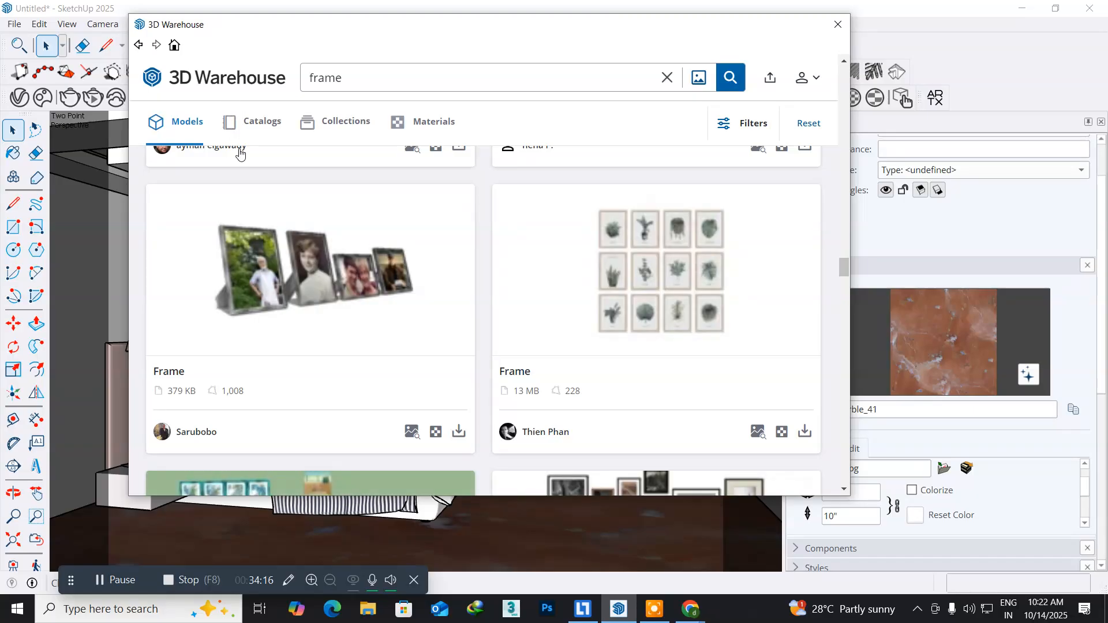
- Examine the frame models in the search results down to the end of the loaded list for suitable wall art
scroll(266, 170, down, 10)
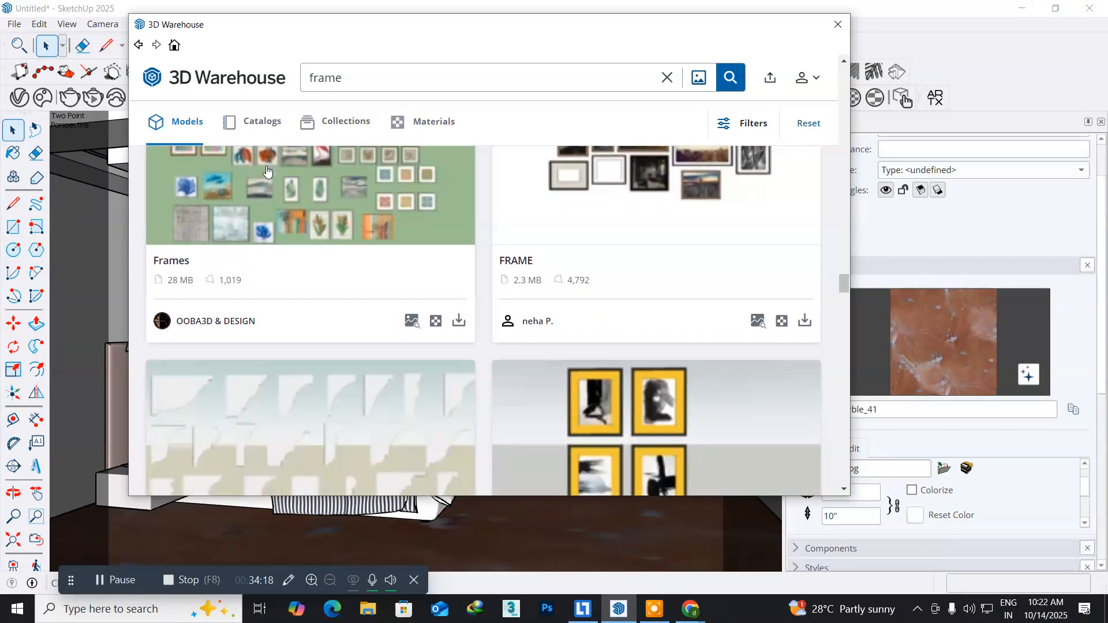
scroll(266, 170, down, 5)
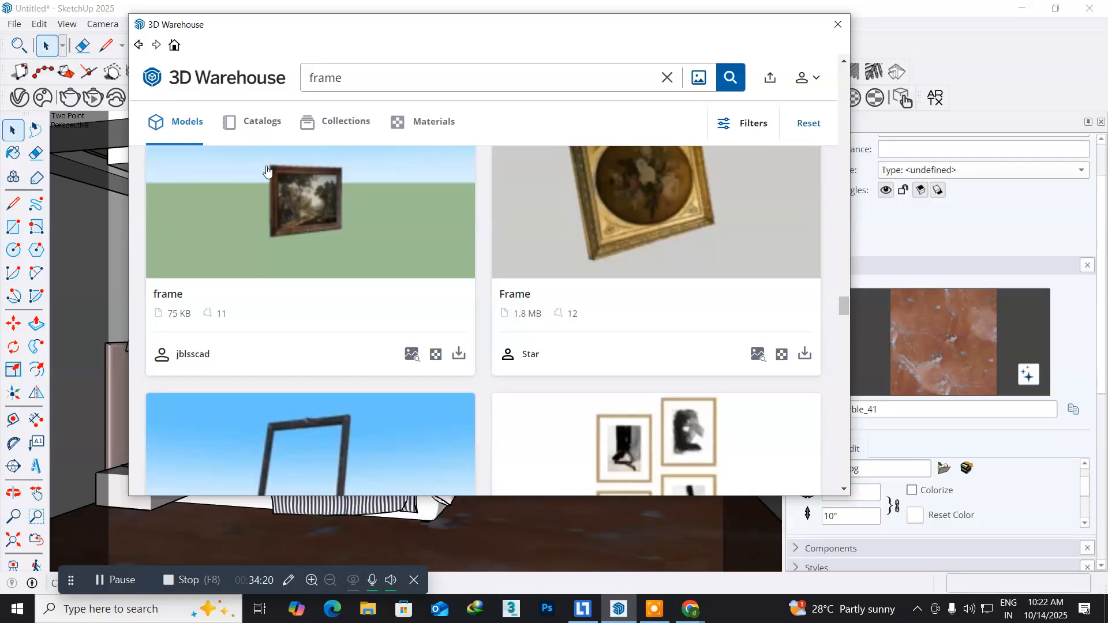
scroll(266, 170, down, 10)
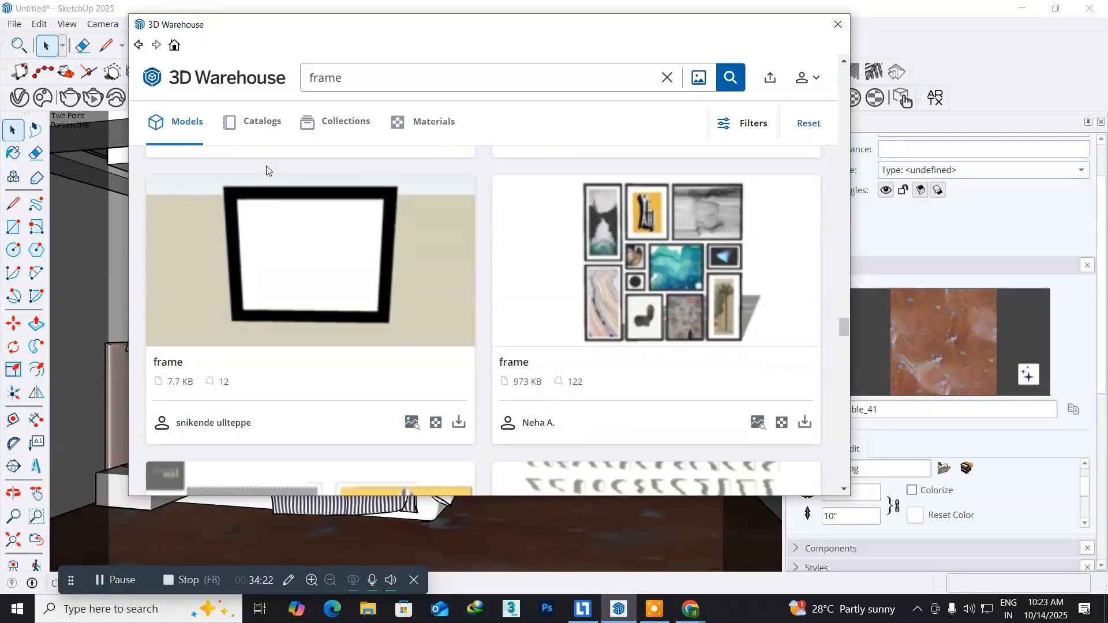
scroll(266, 169, down, 5)
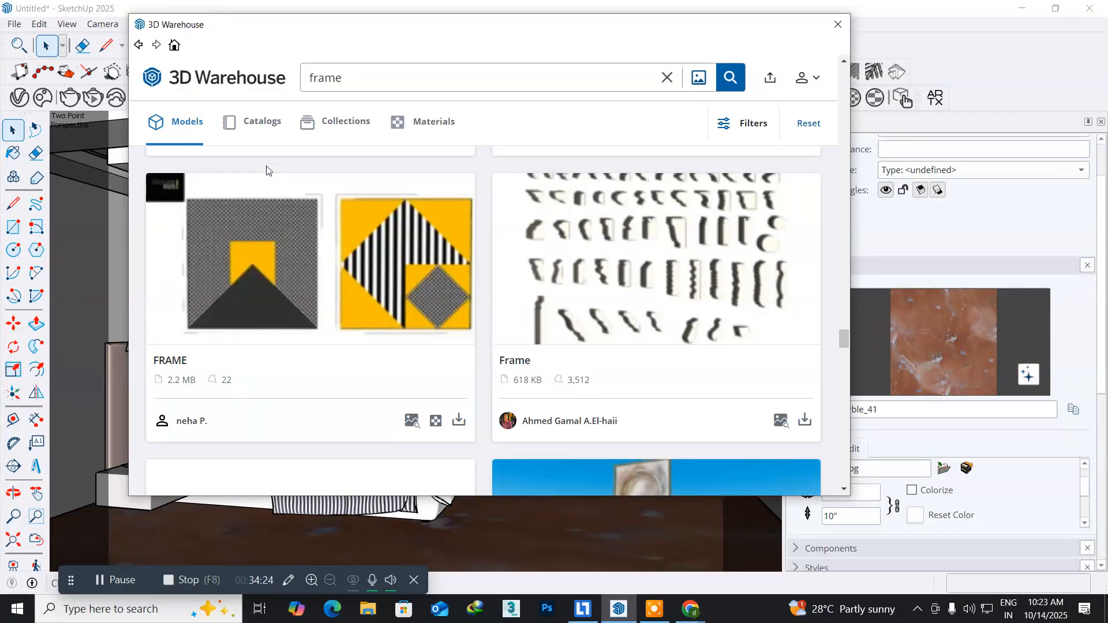
scroll(266, 170, down, 10)
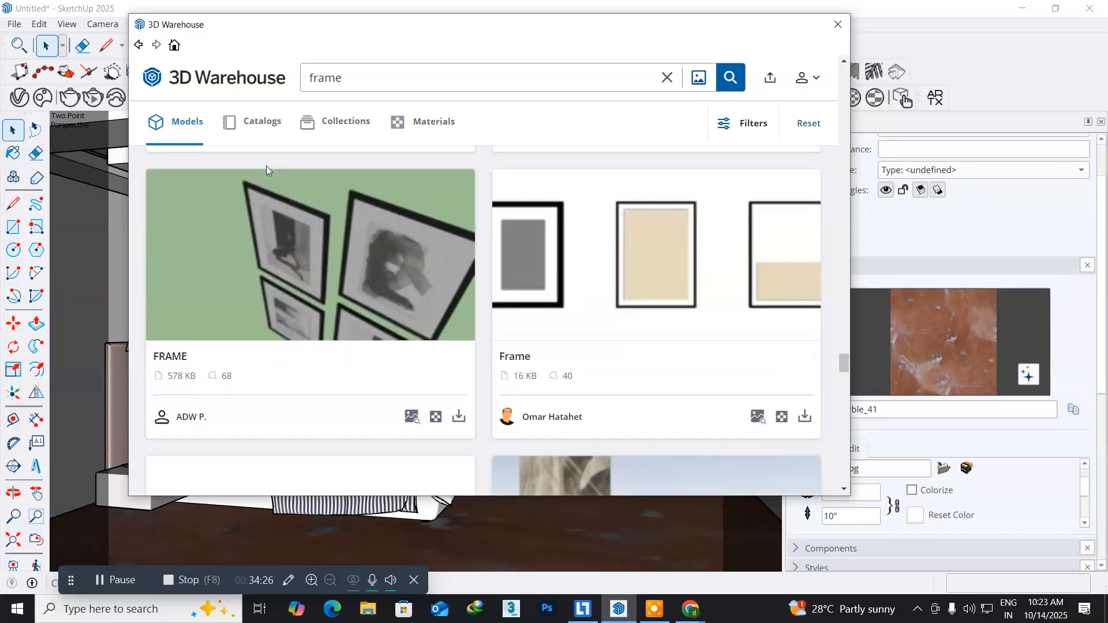
scroll(266, 169, down, 5)
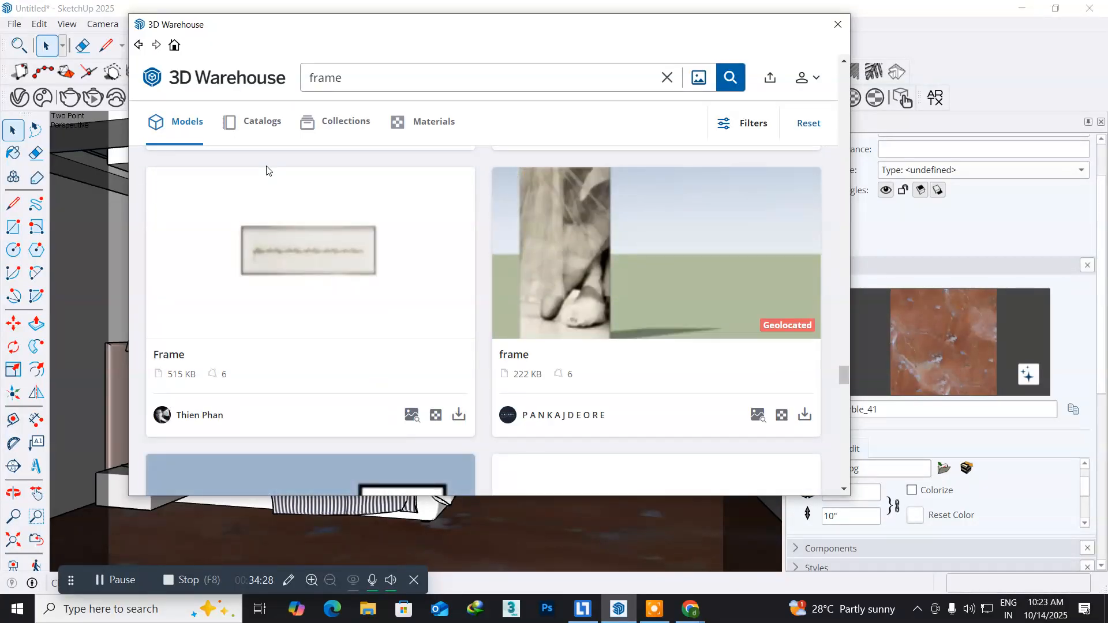
scroll(266, 170, down, 5)
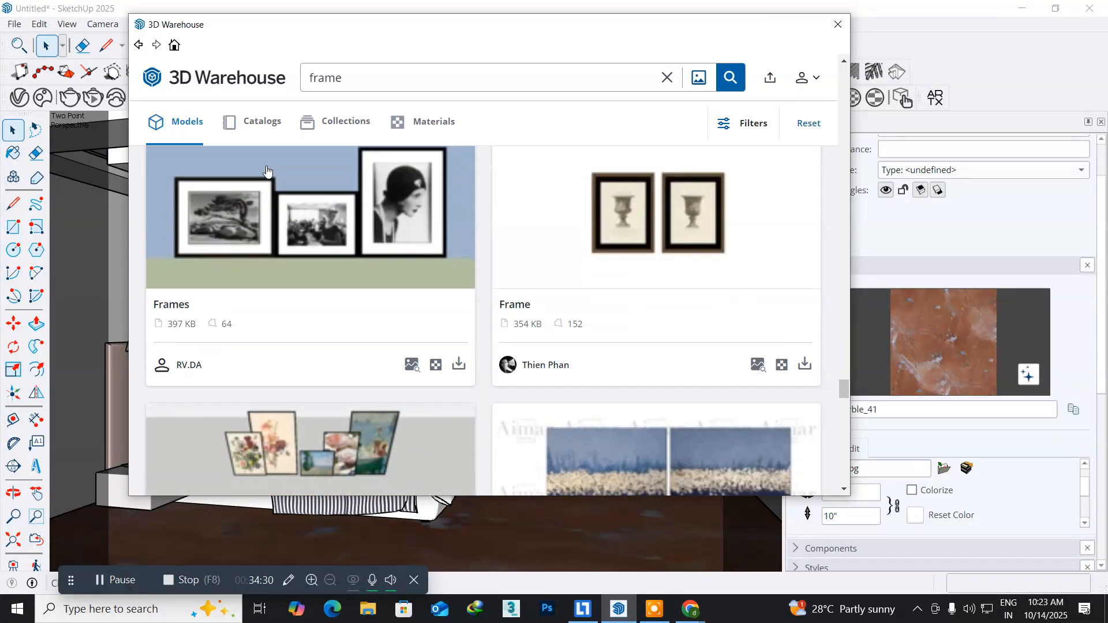
scroll(266, 169, down, 5)
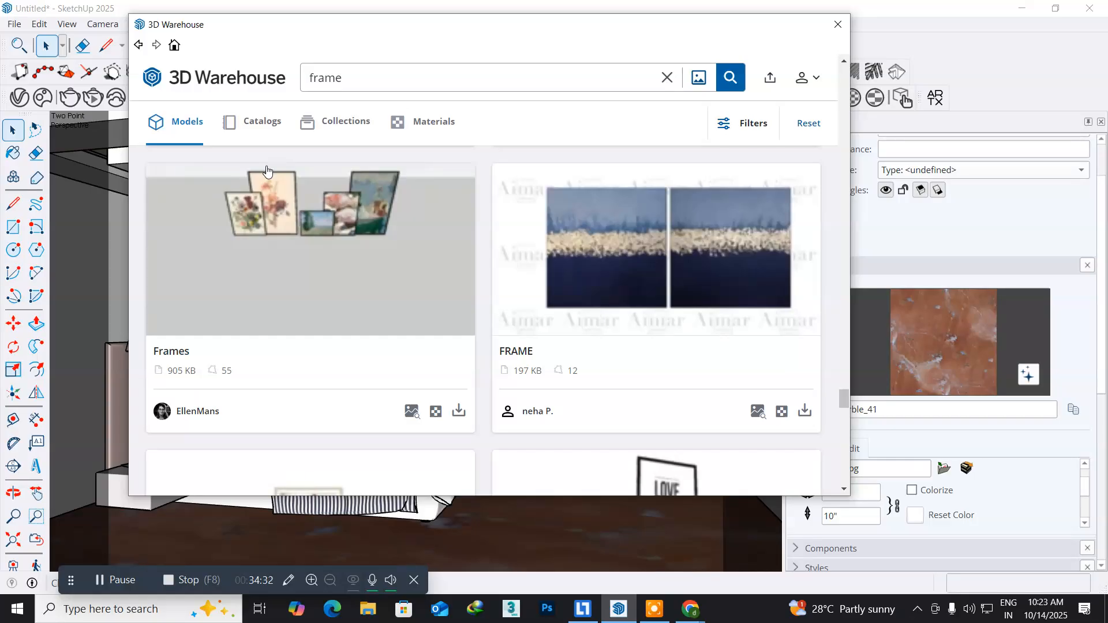
scroll(266, 169, down, 5)
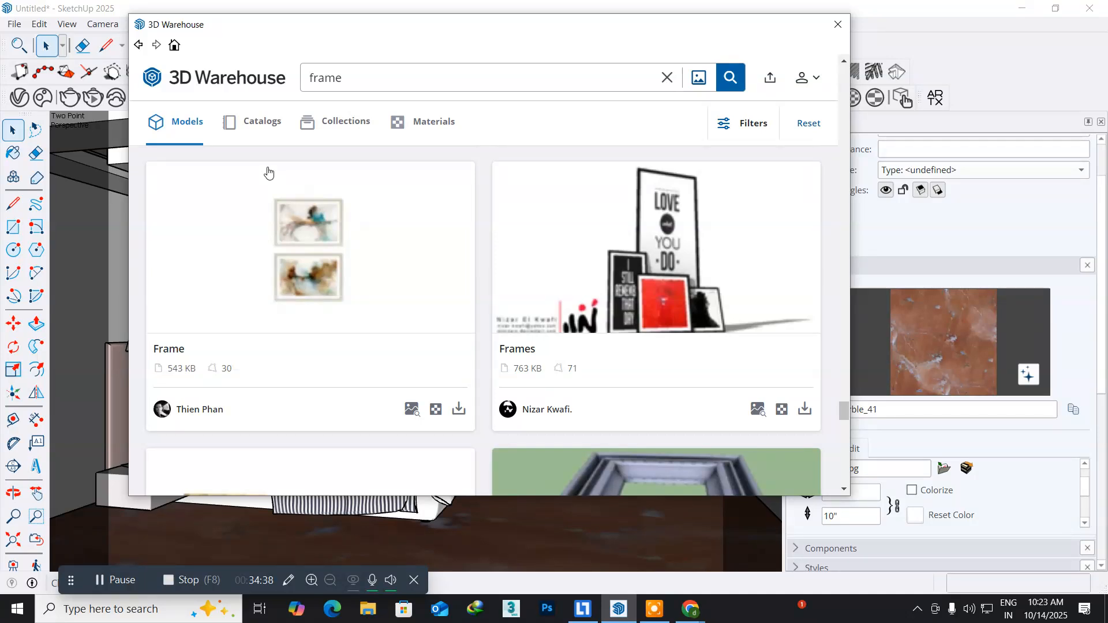
scroll(269, 173, down, 5)
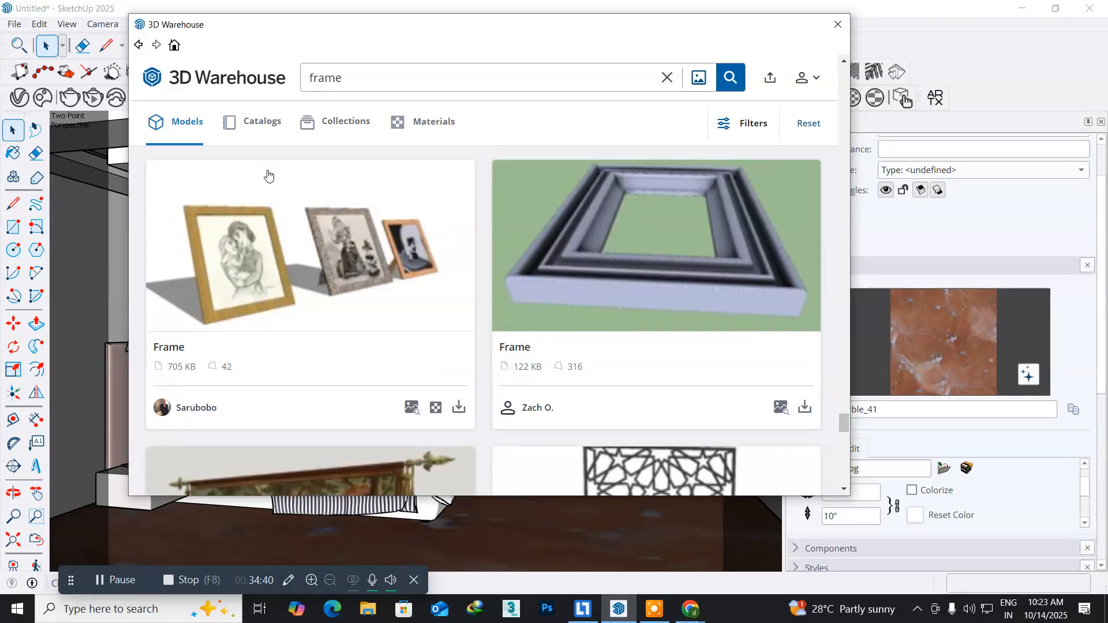
scroll(268, 174, down, 5)
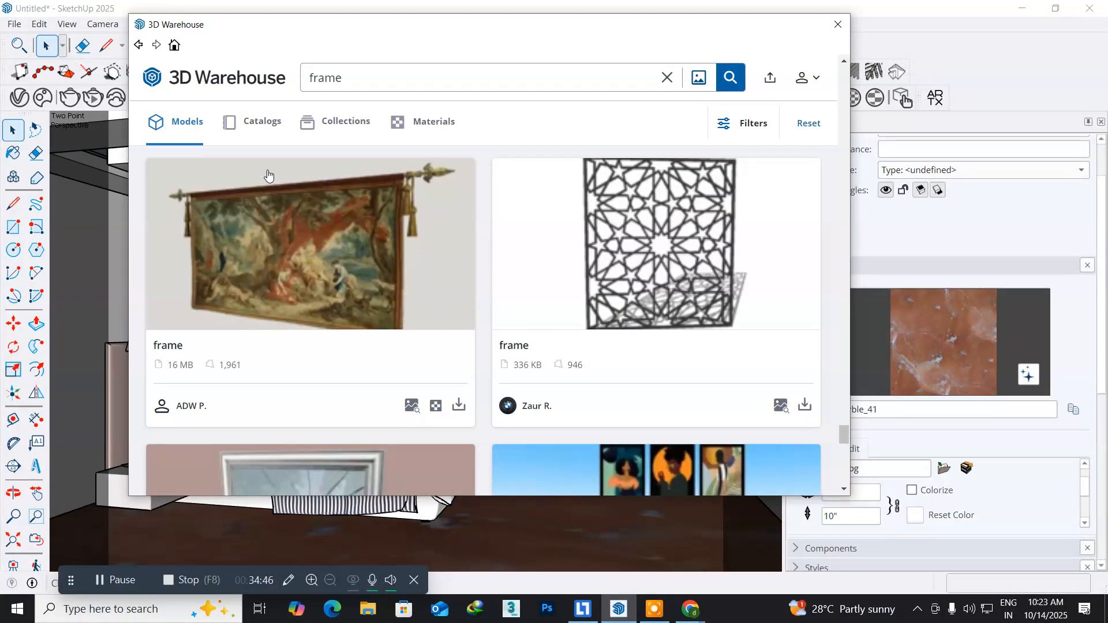
scroll(268, 175, down, 5)
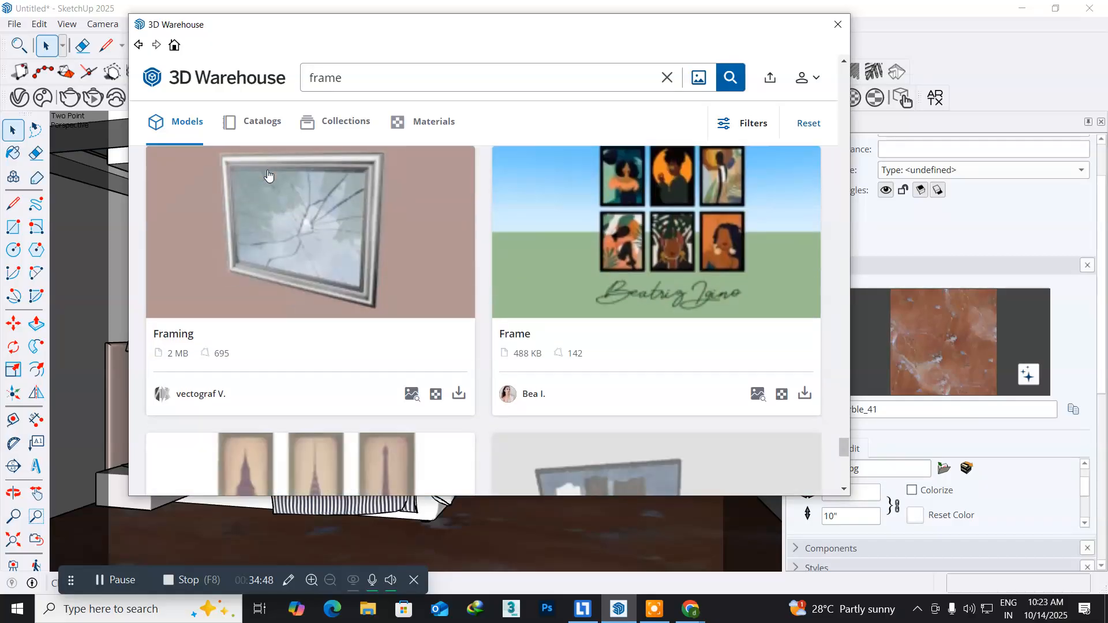
scroll(269, 175, up, 3)
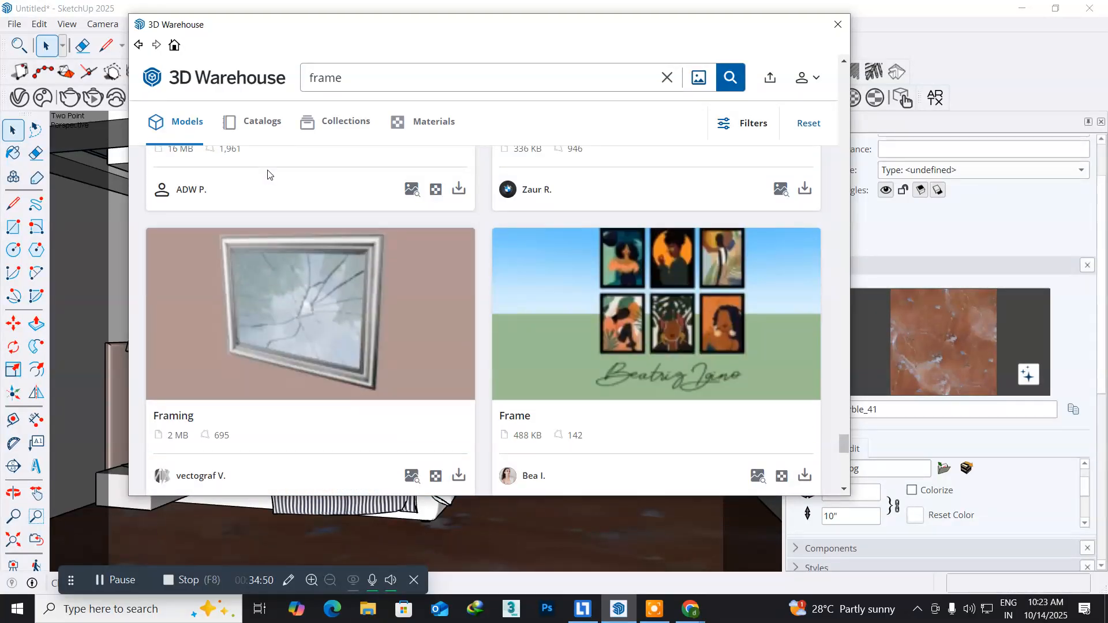
scroll(268, 174, down, 6)
scroll(268, 174, down, 6)
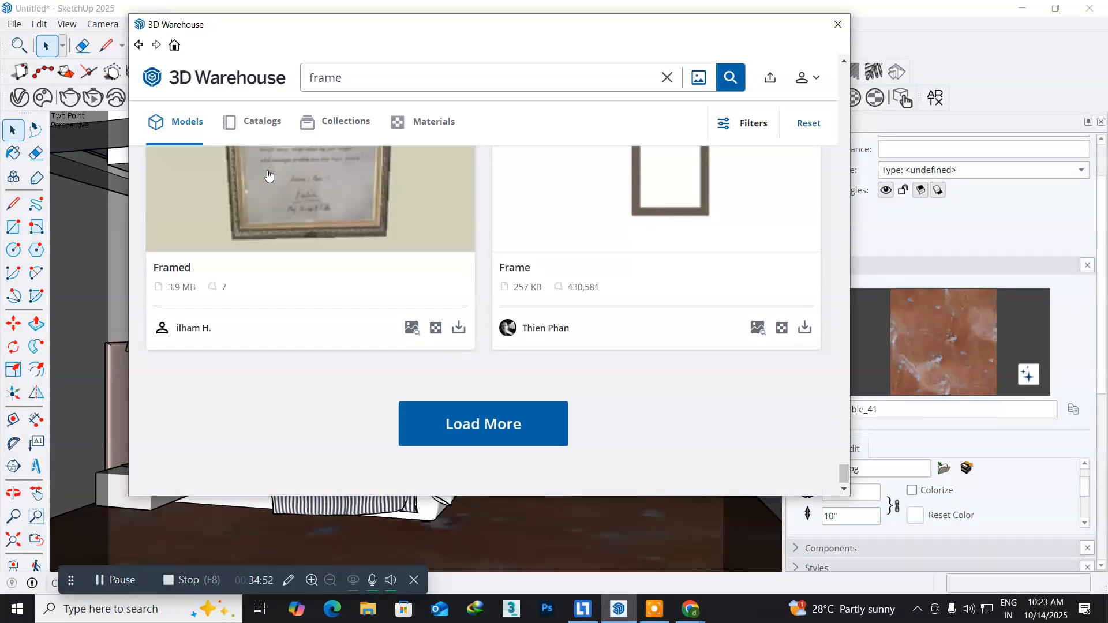
scroll(268, 174, up, 2)
scroll(268, 175, down, 1)
scroll(268, 170, down, 2)
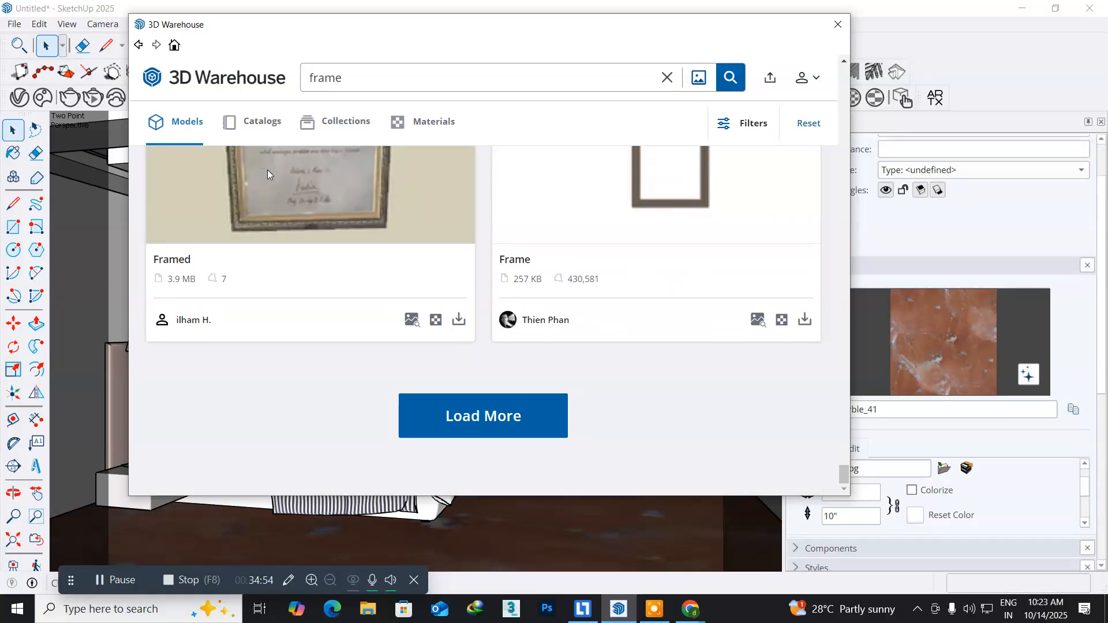
- Load more frame results, check the additional models, and close 3D Warehouse without downloading one
click(469, 417)
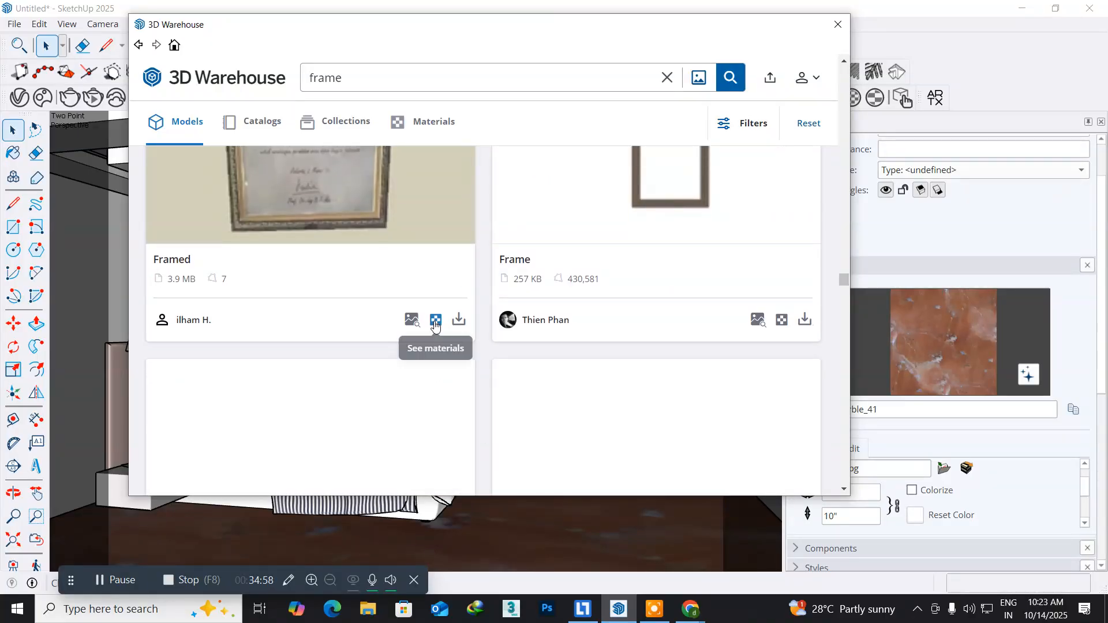
scroll(435, 324, down, 3)
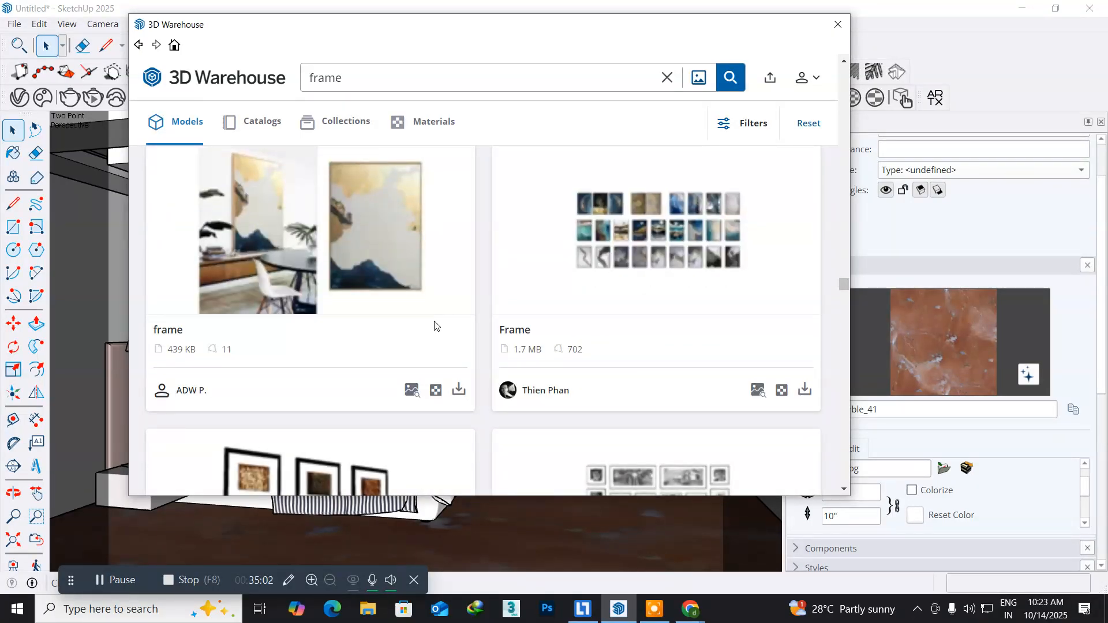
scroll(435, 326, down, 3)
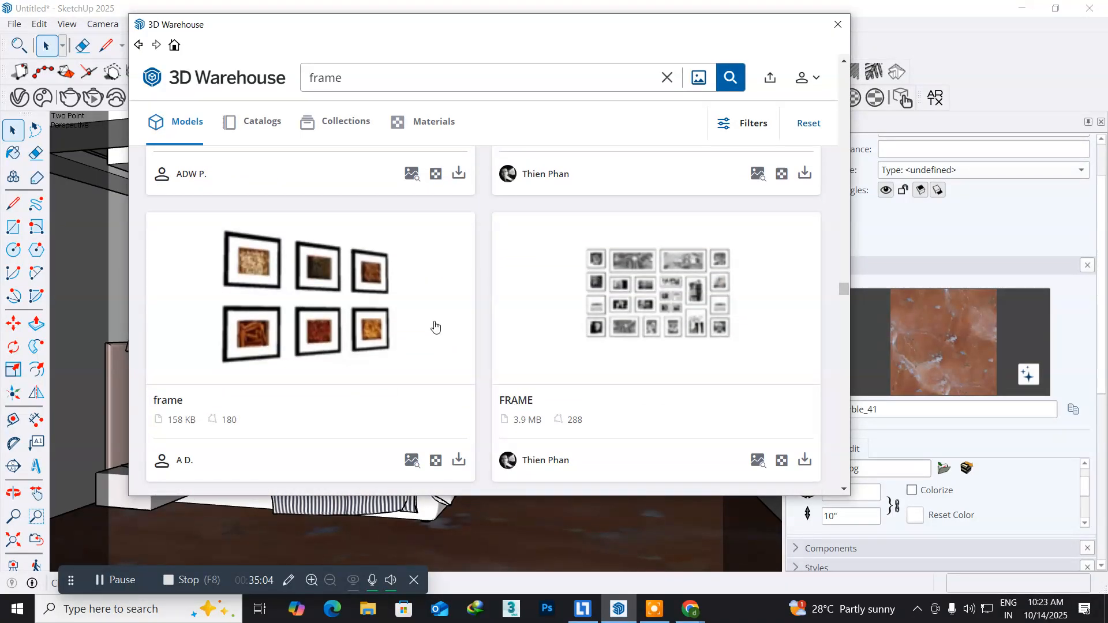
scroll(435, 325, down, 4)
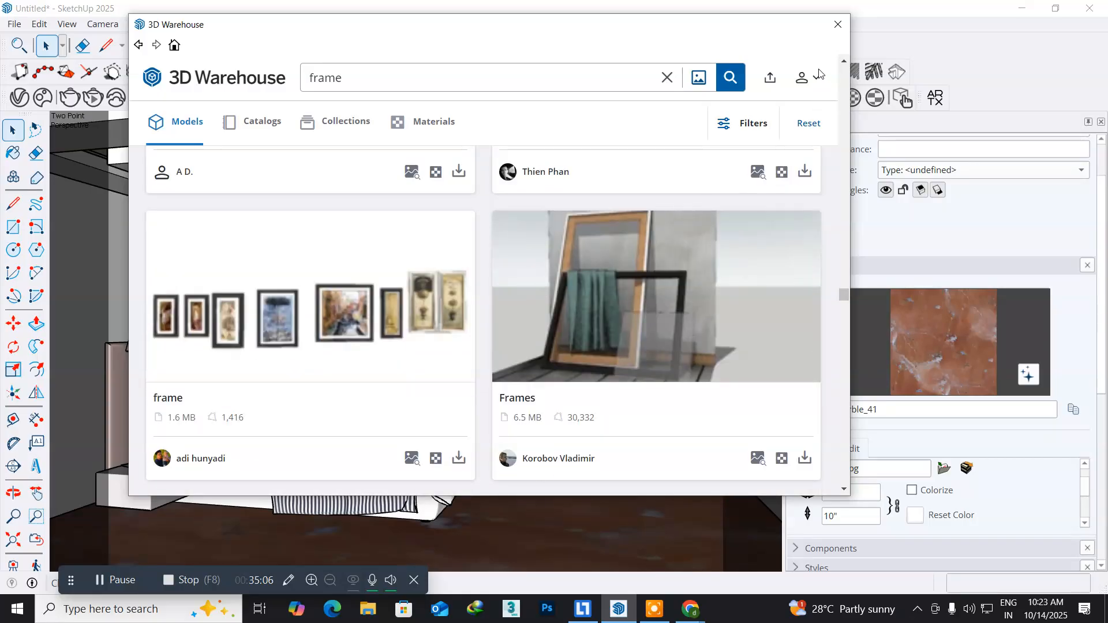
click(836, 23)
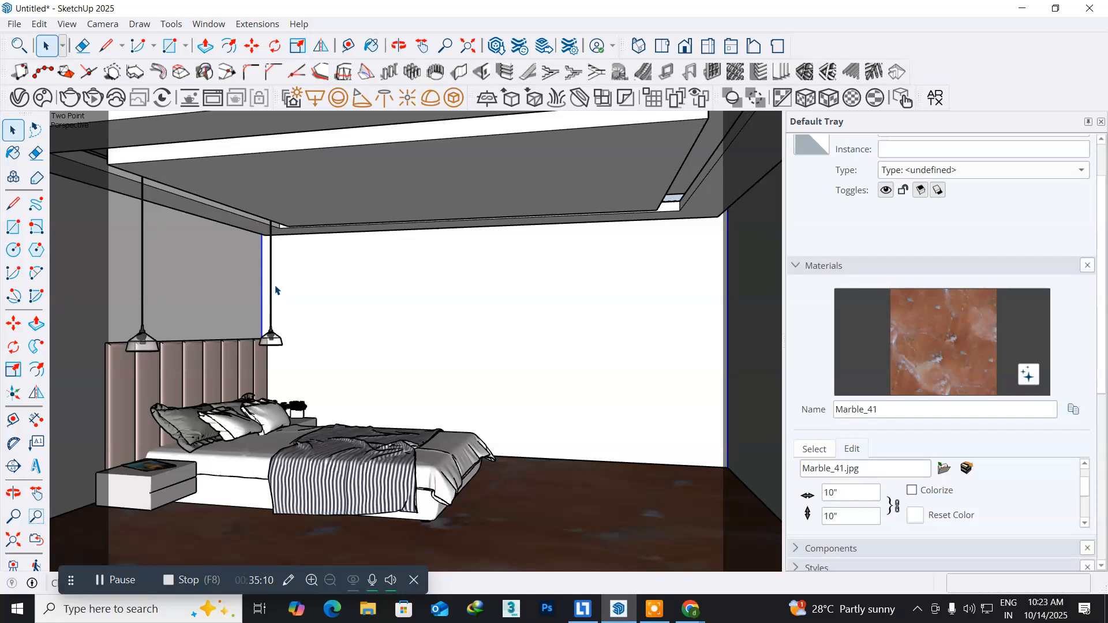
- Draw a rectangle about 10' 7" by 3' 11" on the wall above the bed's headboard
middle_drag(267, 319, 203, 299)
key(space)
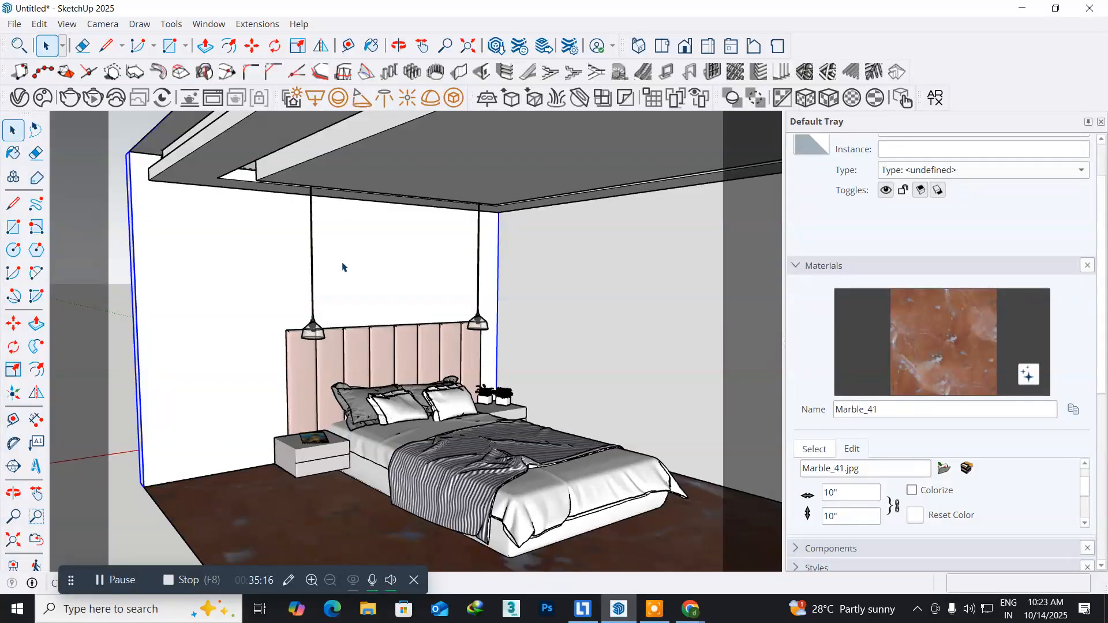
mouse_move(349, 264)
middle_down()
mouse_move(358, 279)
mouse_move(307, 287)
mouse_move(334, 290)
middle_up()
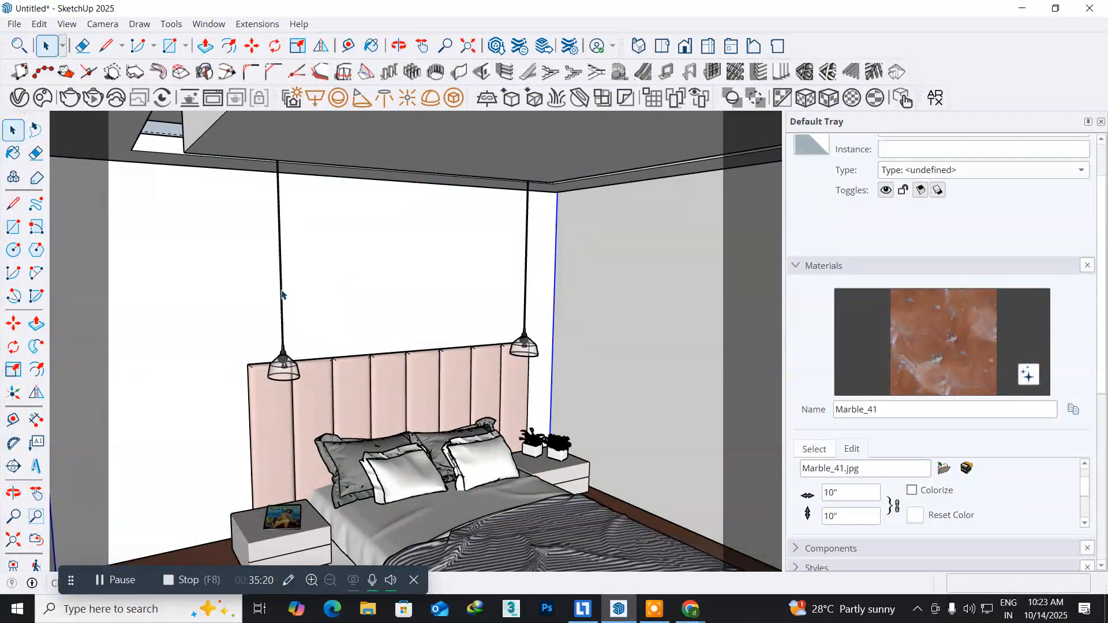
click(10, 231)
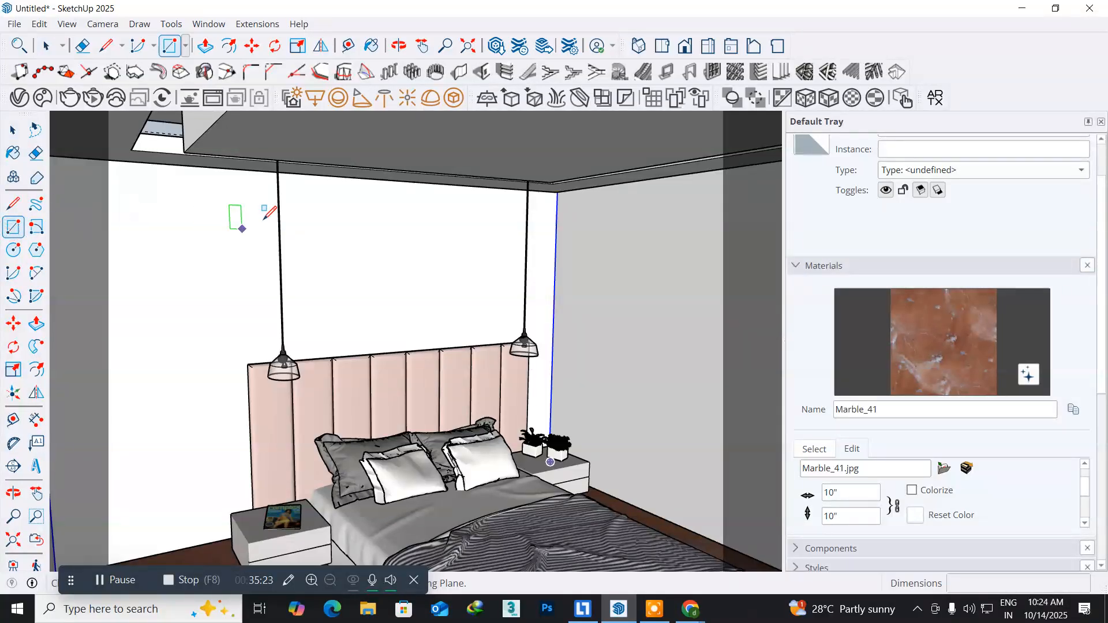
click(195, 189)
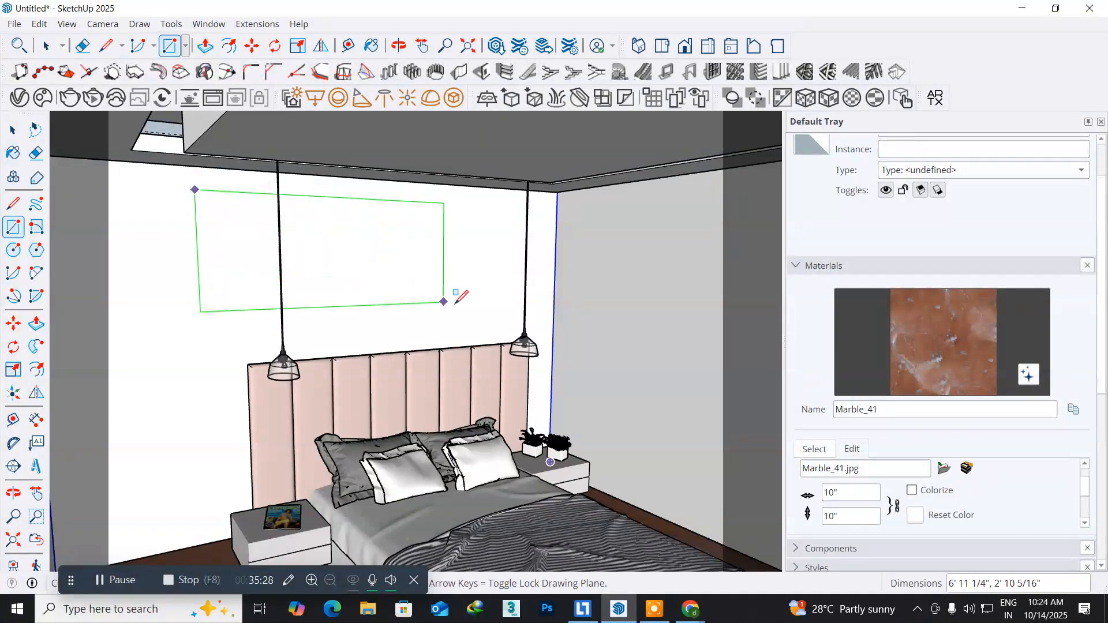
click(540, 328)
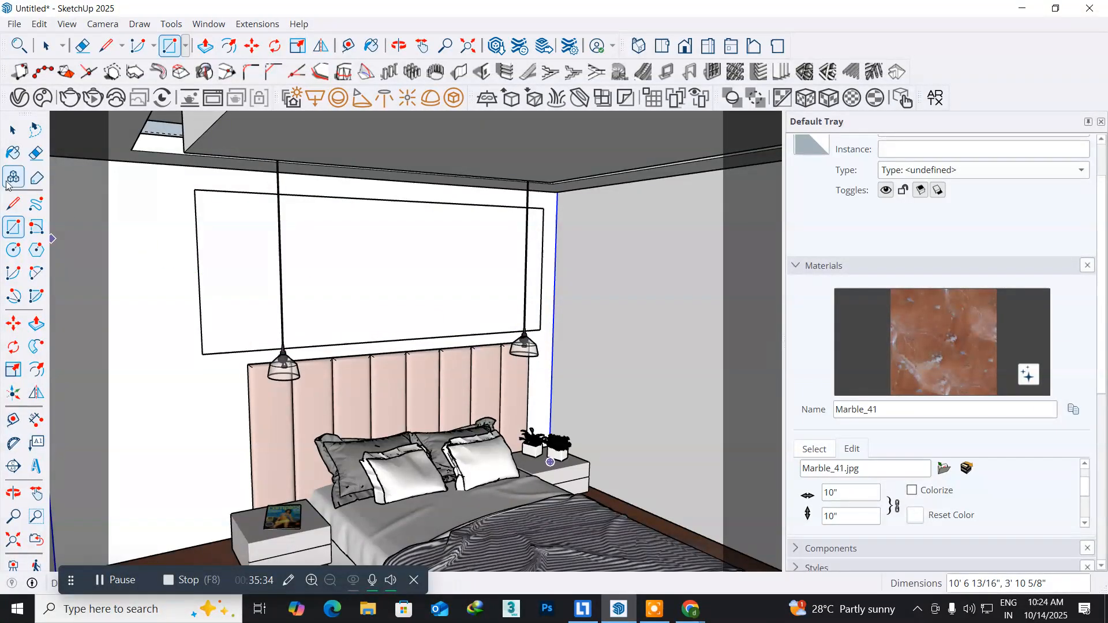
- Make a group from the rectangle's face and edges on the wall above the headboard
click(13, 129)
click(338, 249)
double_click(337, 249)
right_click(338, 249)
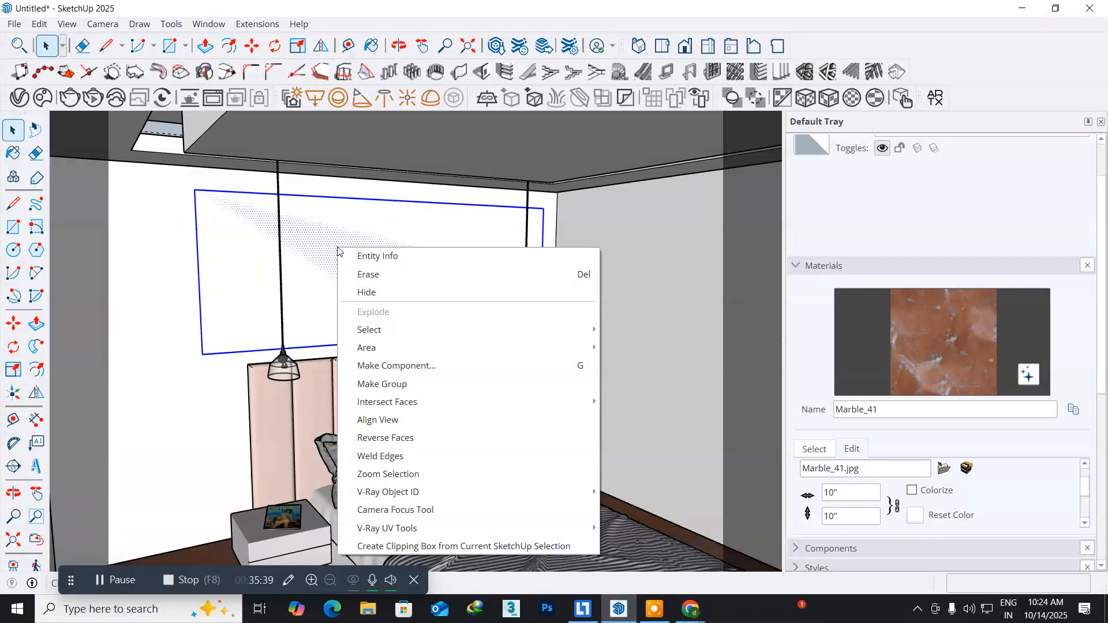
click(405, 383)
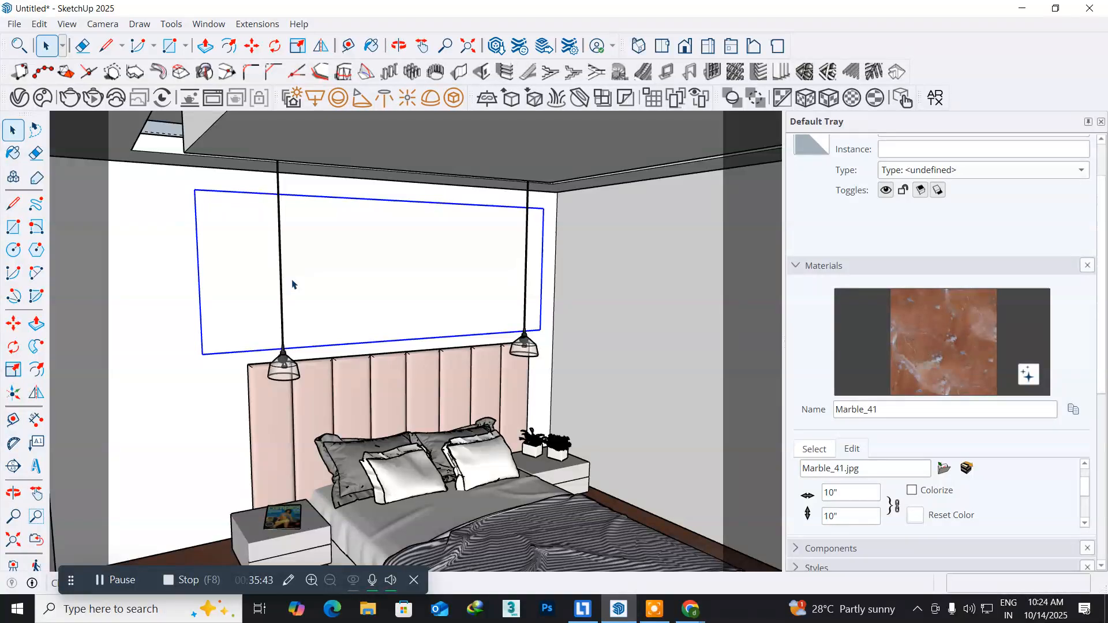
- Open the rectangle group for editing and offset its outline 2" inward to form a frame border
double_click(292, 283)
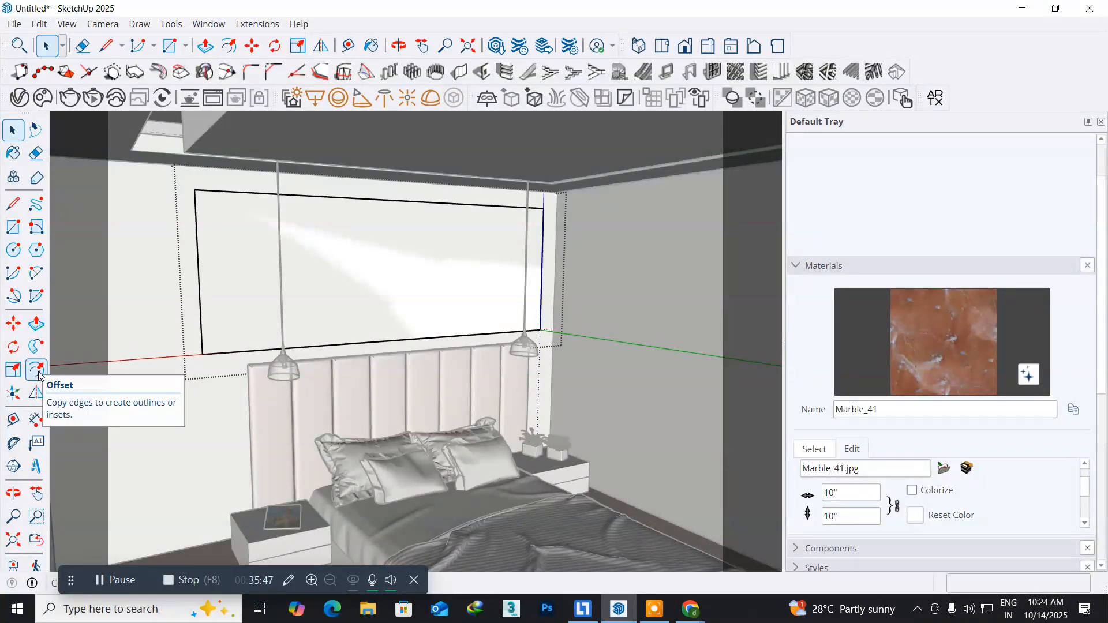
click(36, 370)
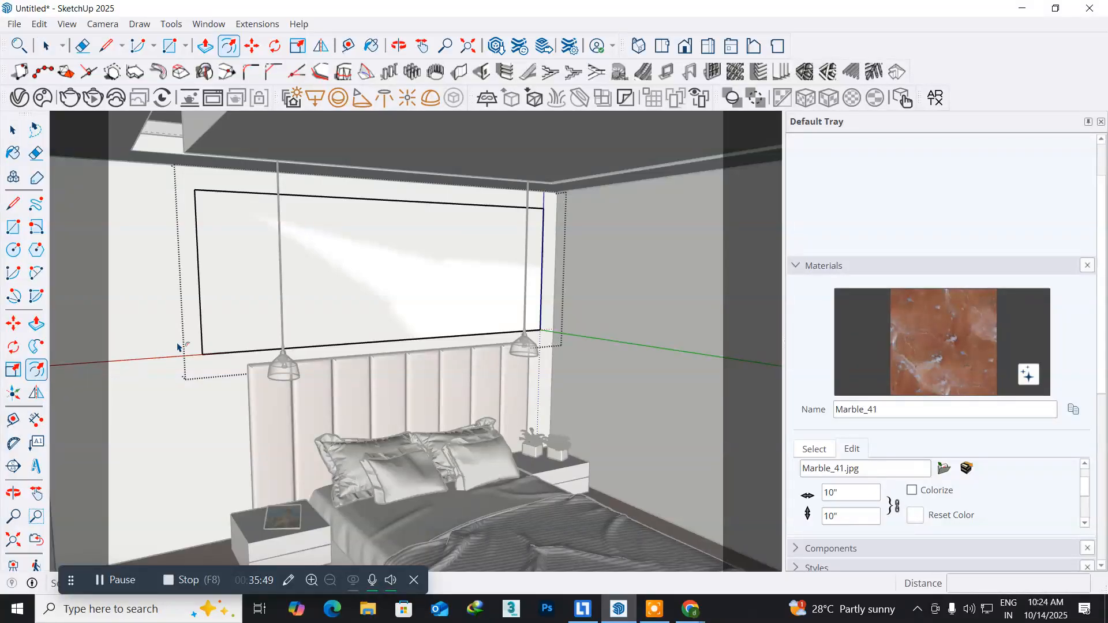
click(201, 299)
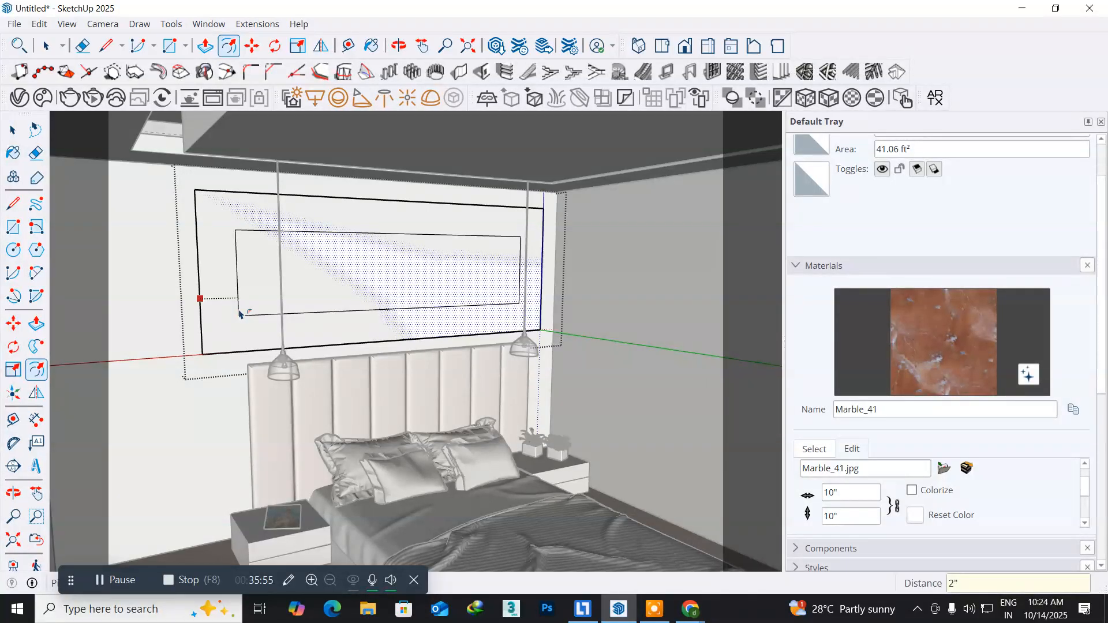
key(Return)
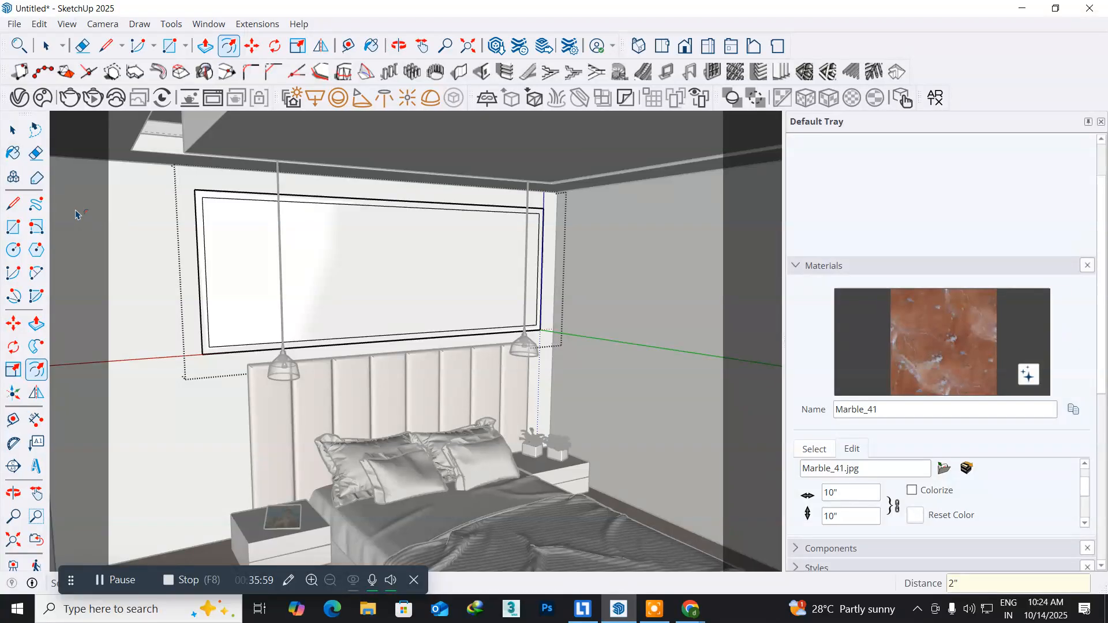
- Push/Pull the narrow frame border outward from the wall by 1"
click(13, 134)
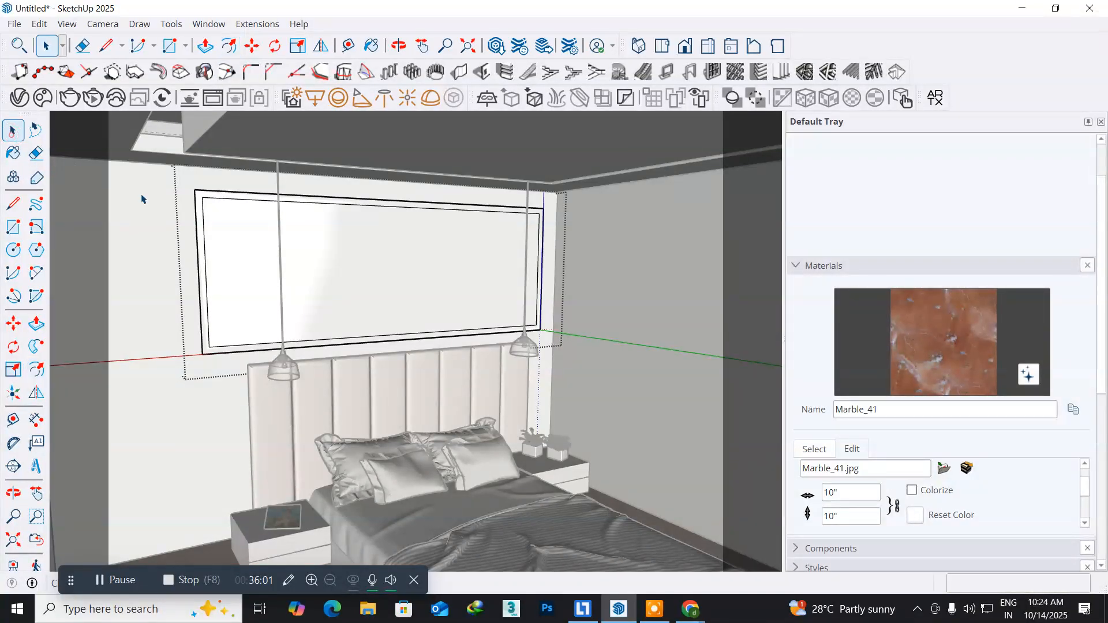
click(200, 265)
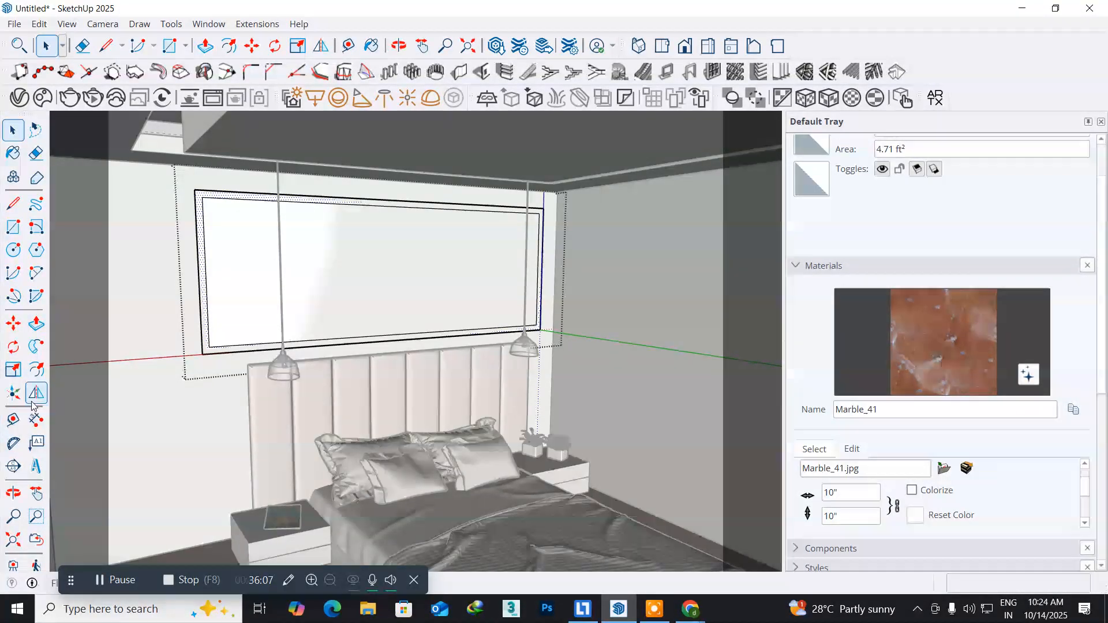
click(36, 325)
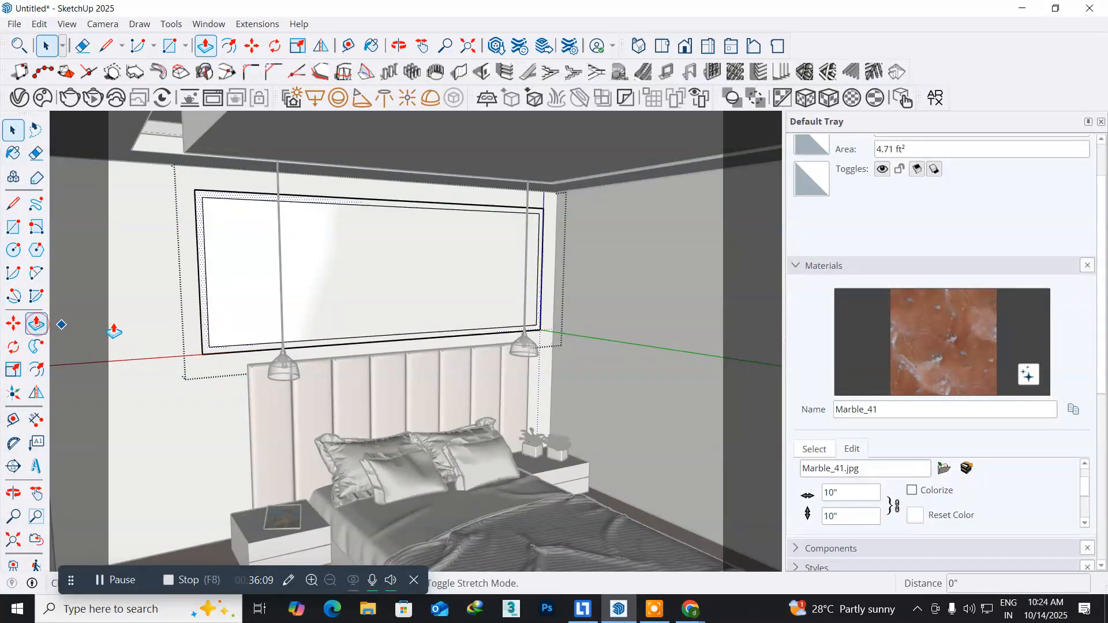
click(199, 293)
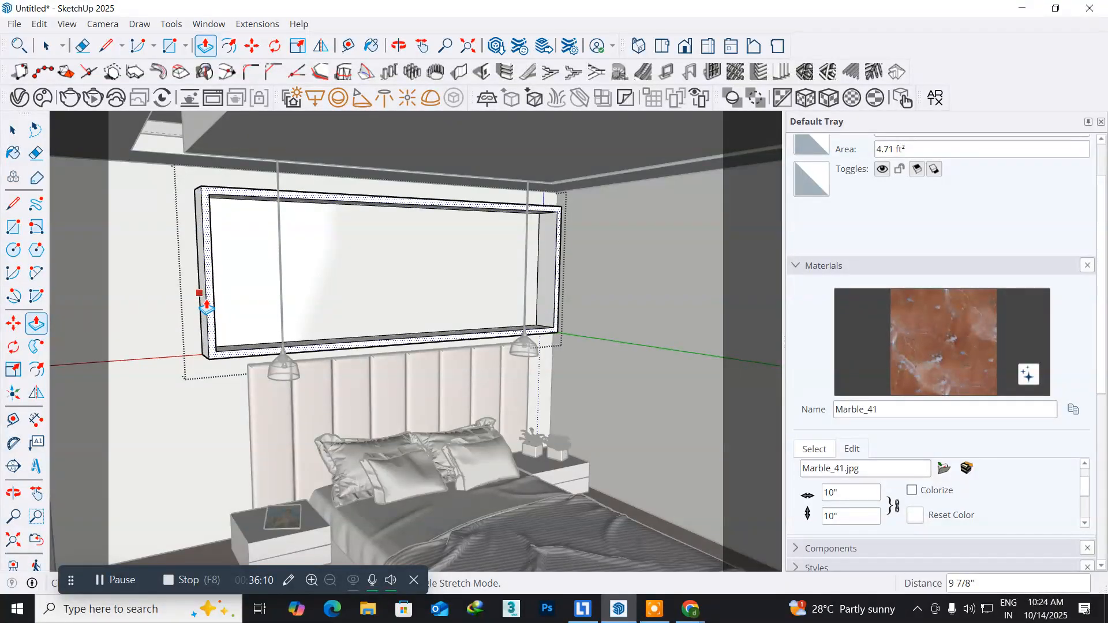
text(1)
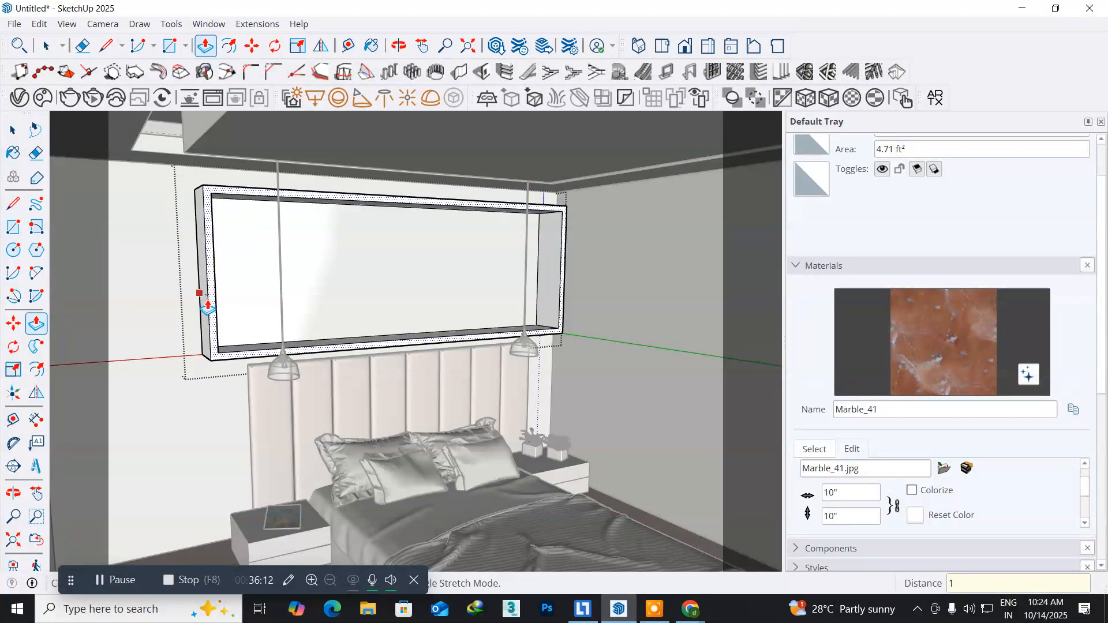
key(Return)
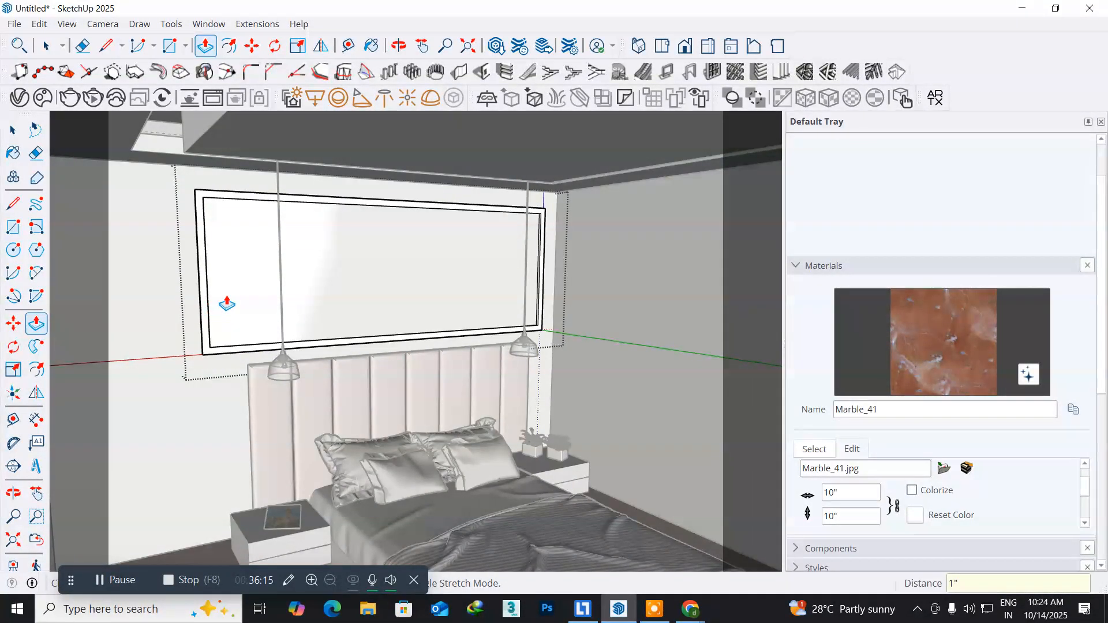
- Push/Pull the frame's inner panel face outward by 0.6"
click(368, 283)
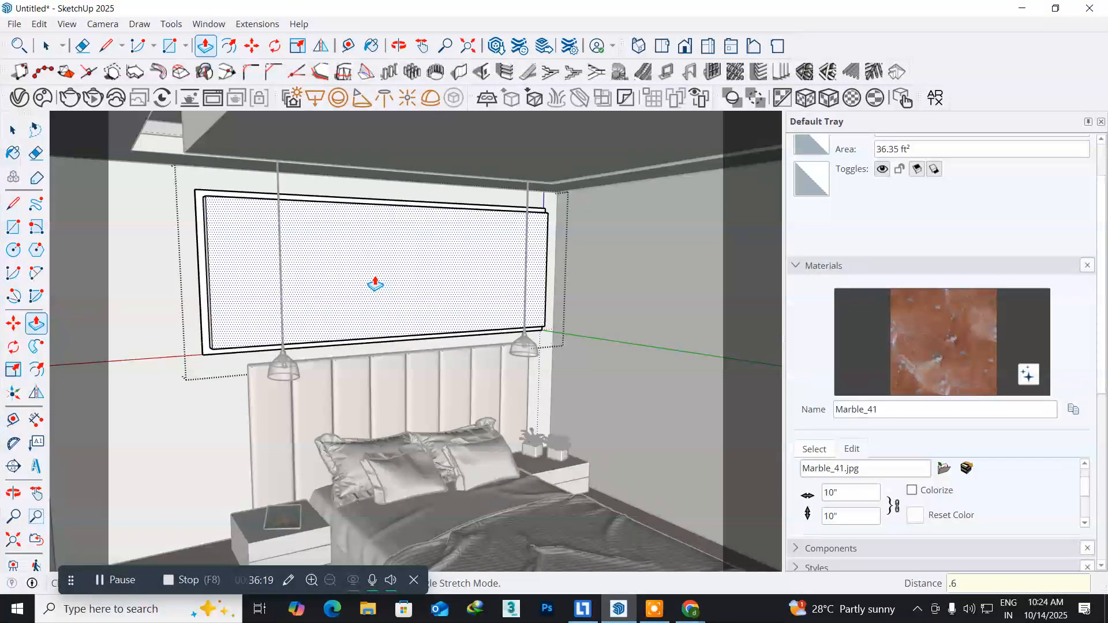
key(Return)
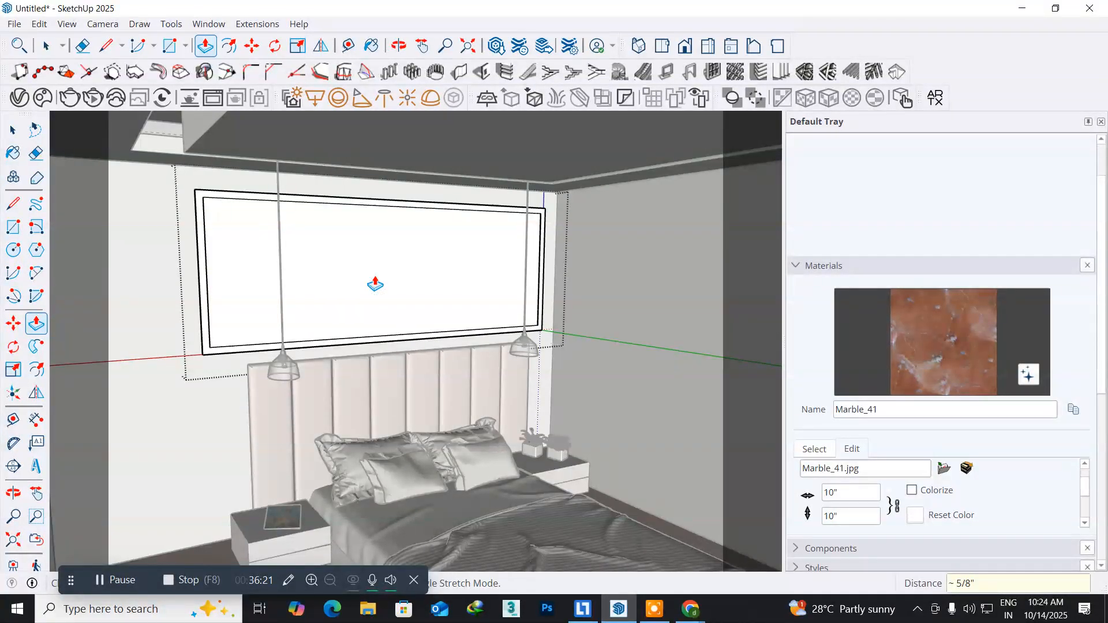
click(10, 131)
- Select the frame's inner panel face and create a V-Ray Emissive material in the Asset Editor
scroll(241, 254, up, 3)
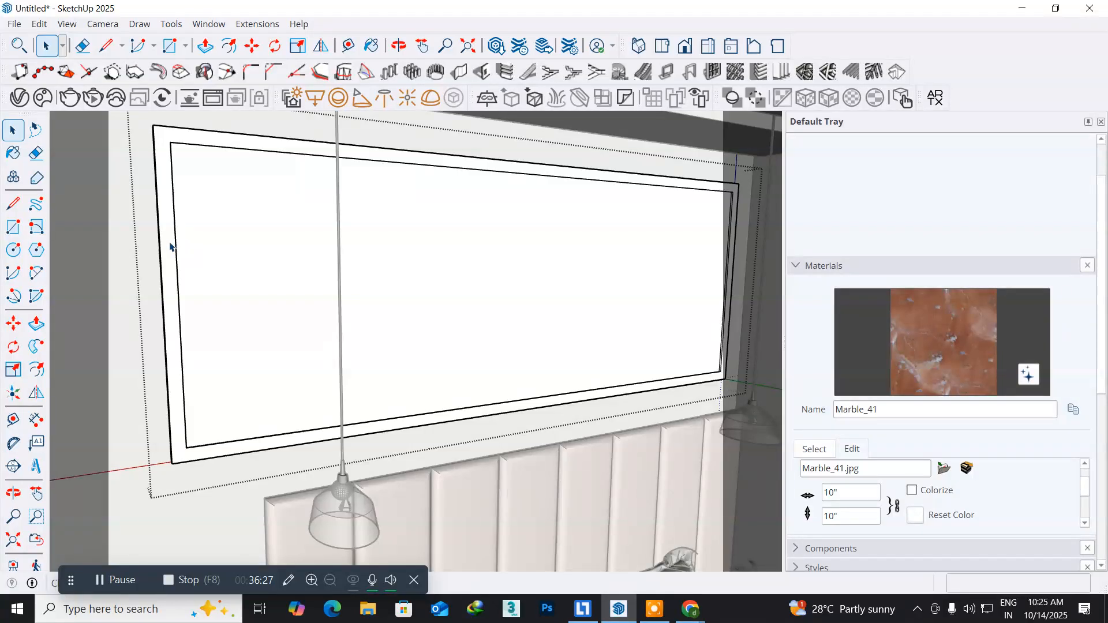
double_click(171, 246)
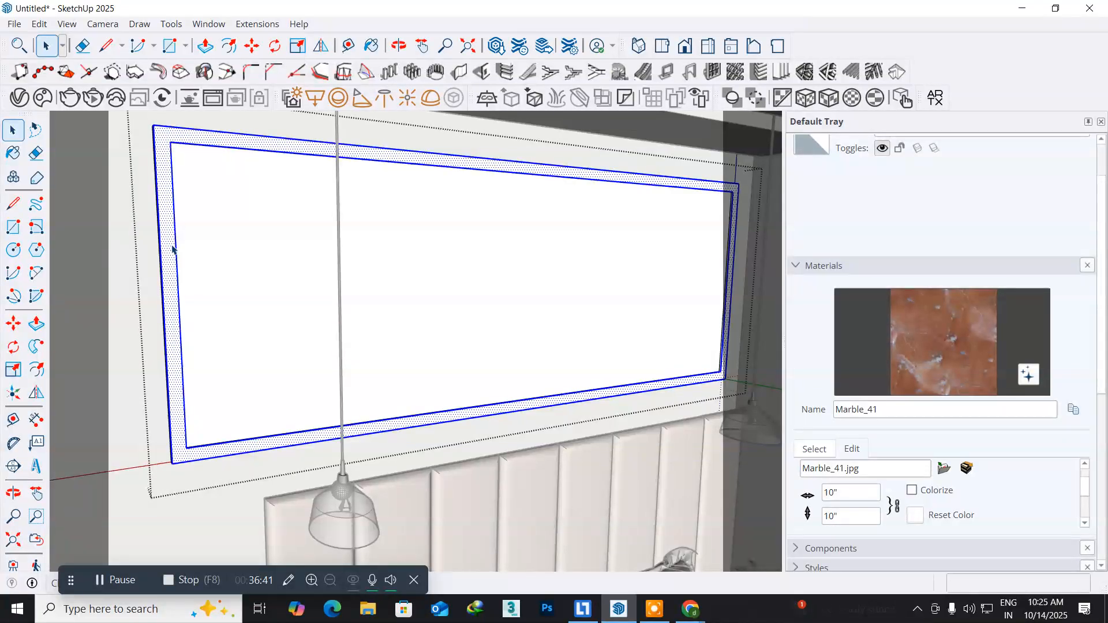
middle_drag(172, 249, 275, 229)
drag(257, 267, 203, 279)
key(space)
click(240, 286)
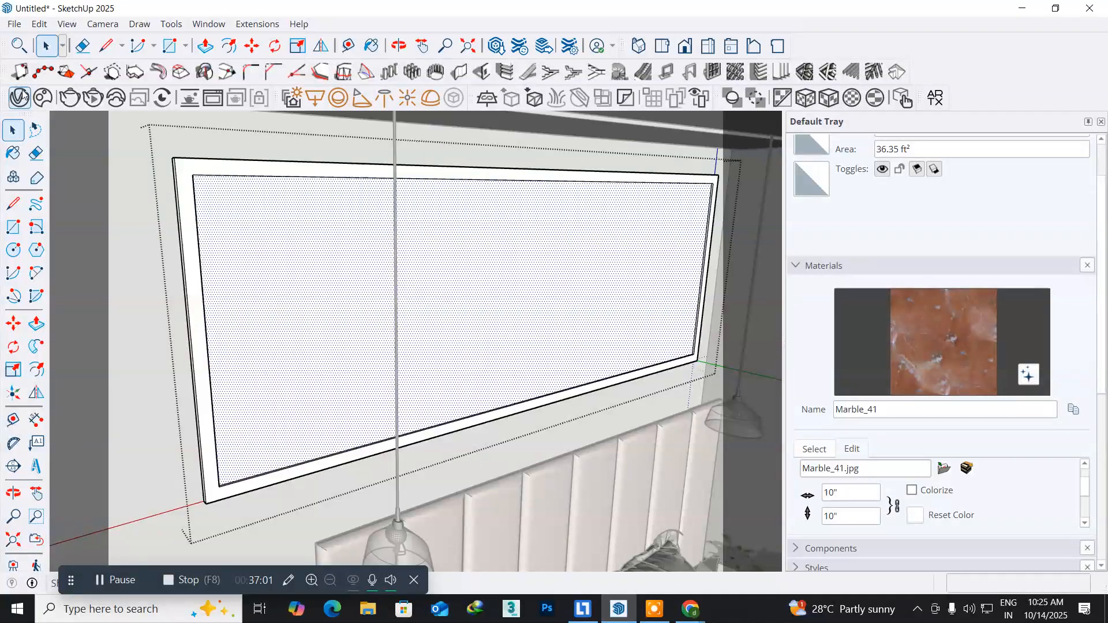
click(20, 97)
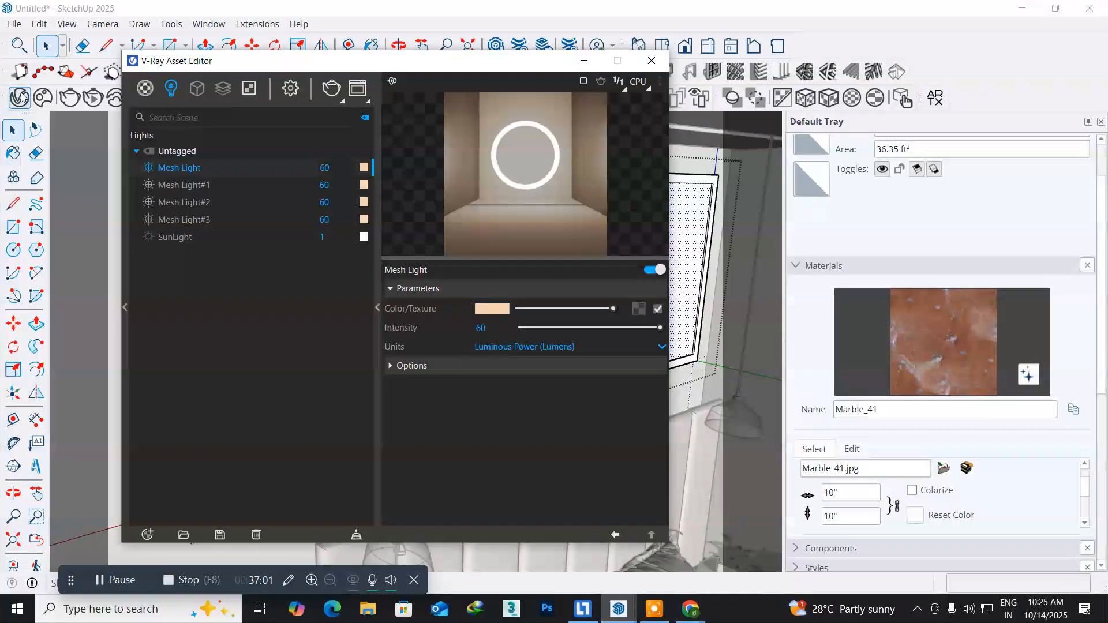
click(146, 89)
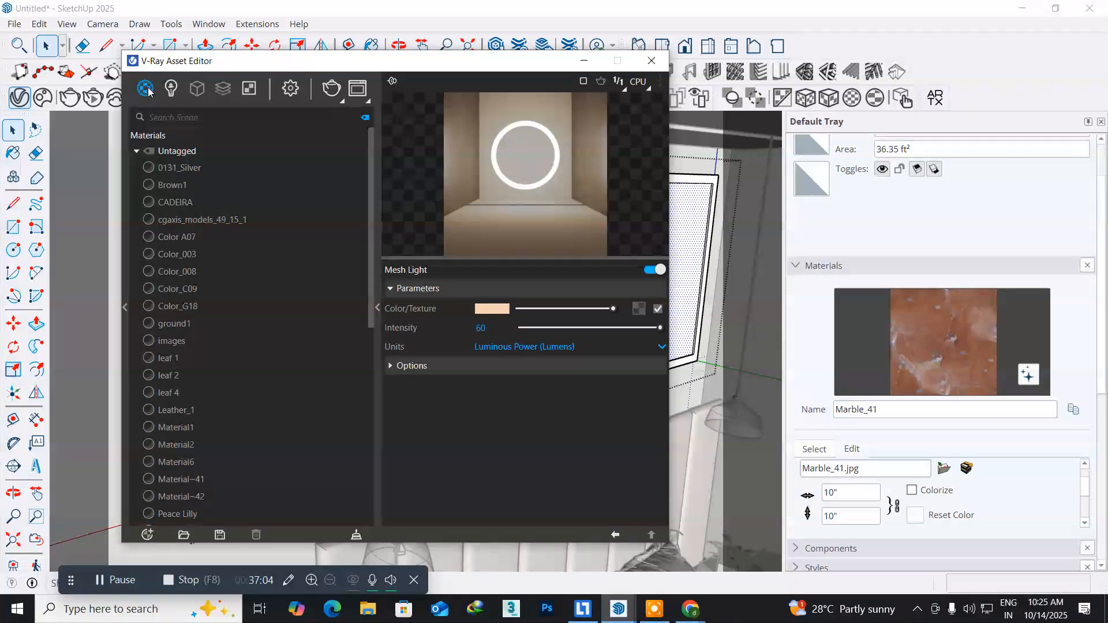
click(146, 88)
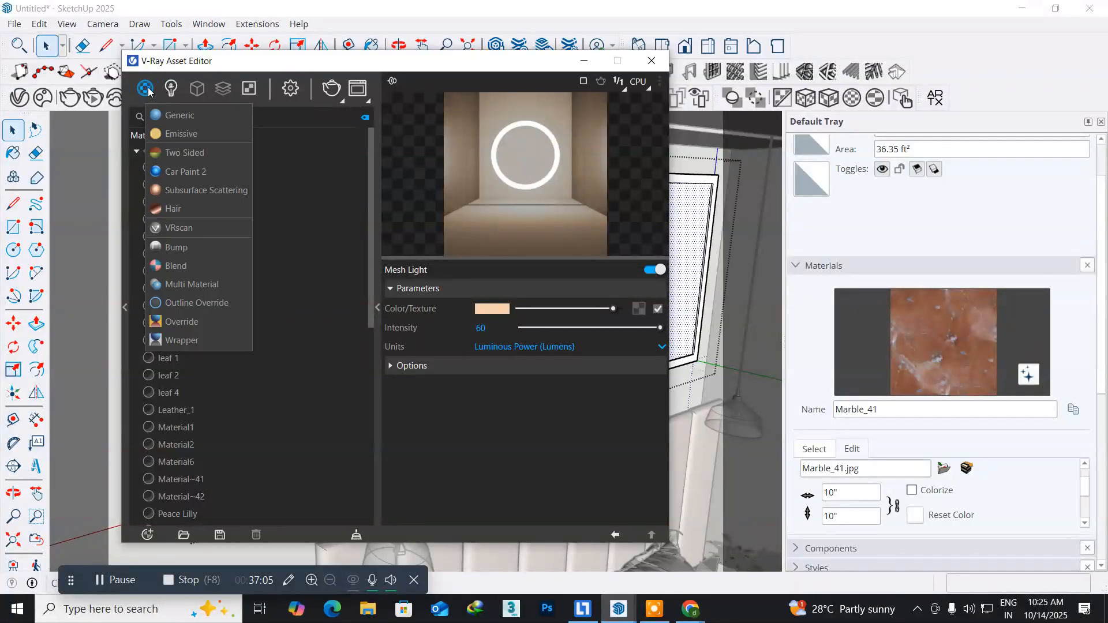
click(191, 135)
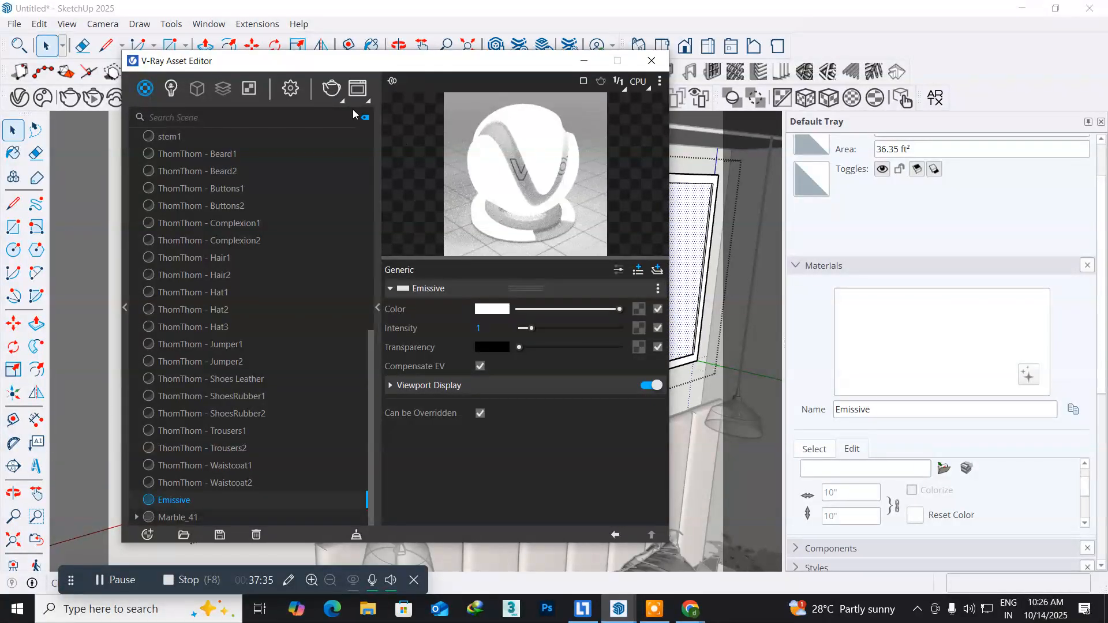
drag(277, 68, 524, 107)
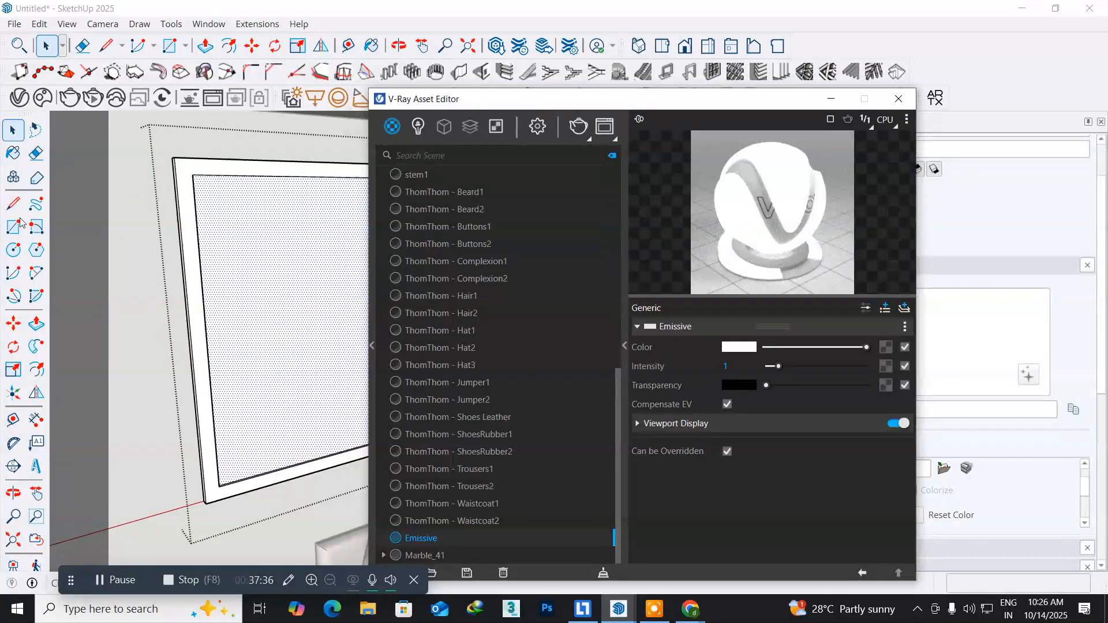
- Activate the Paint Bucket tool with the Emissive material and close the V-Ray Asset Editor
click(13, 153)
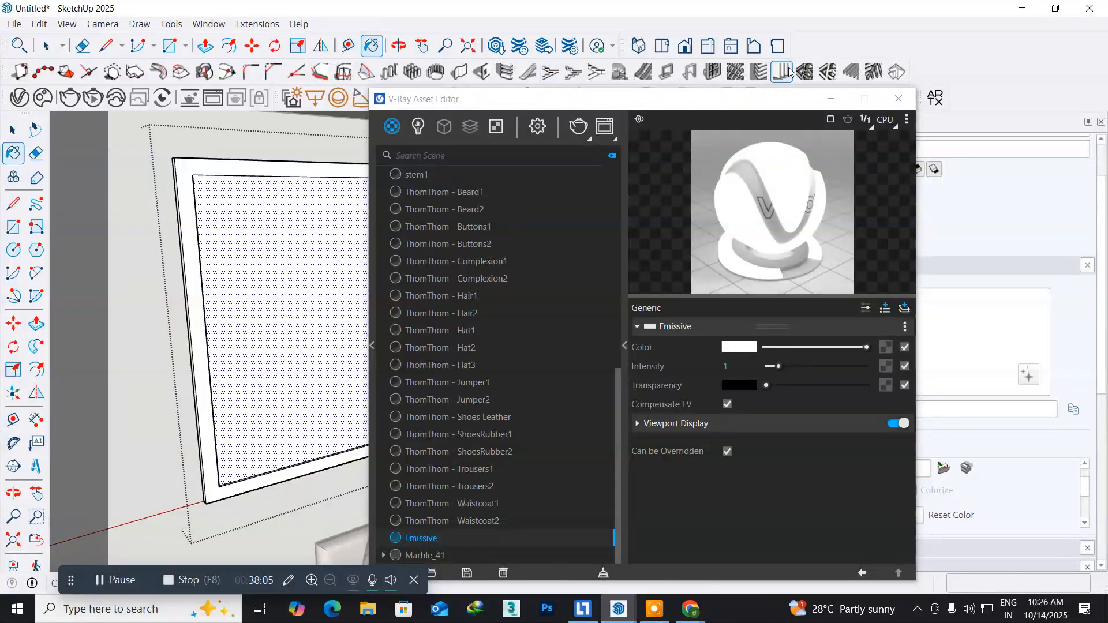
click(835, 107)
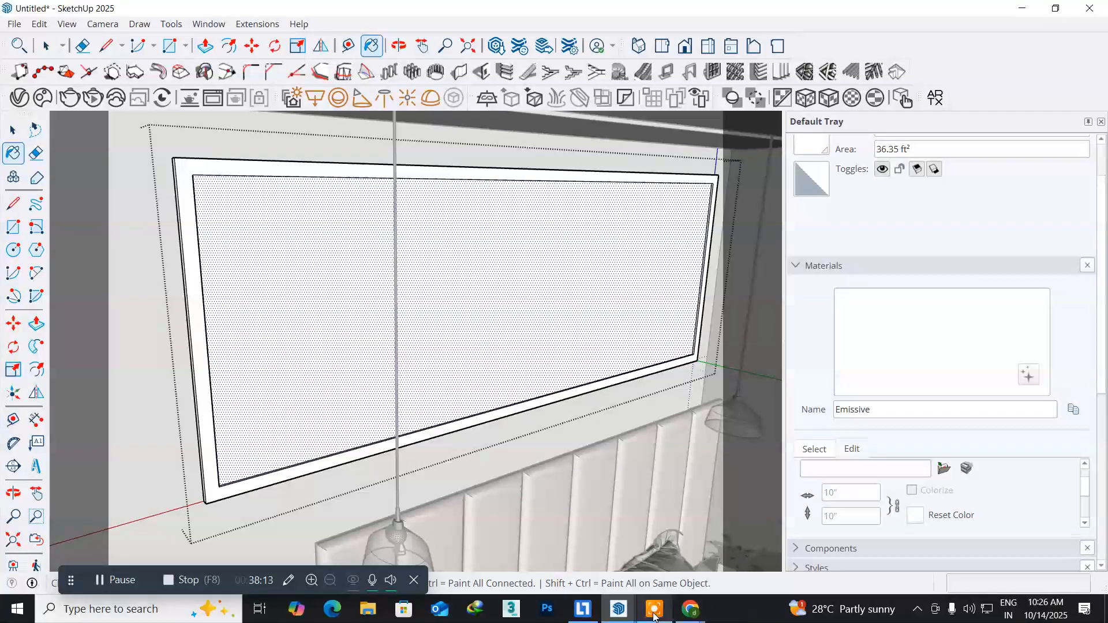
mouse_move(622, 618)
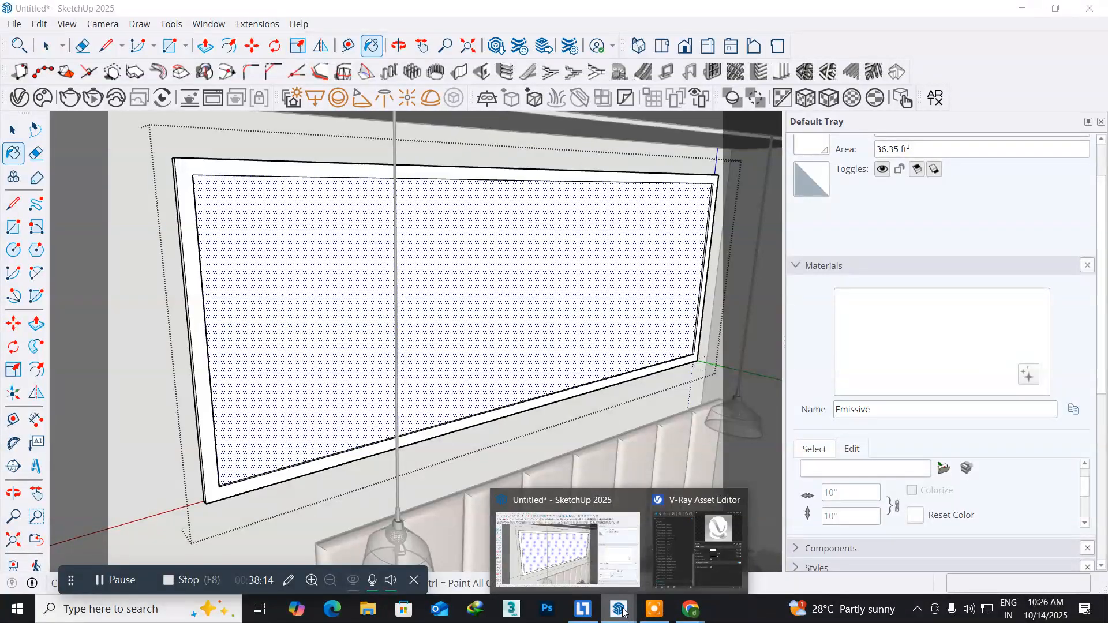
click(683, 544)
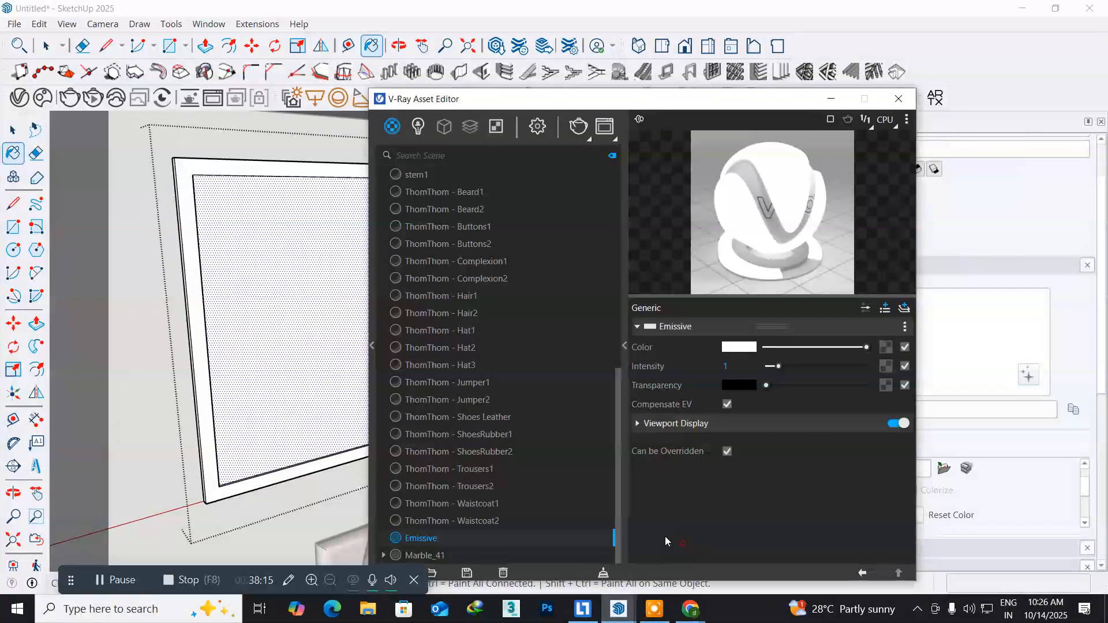
click(908, 106)
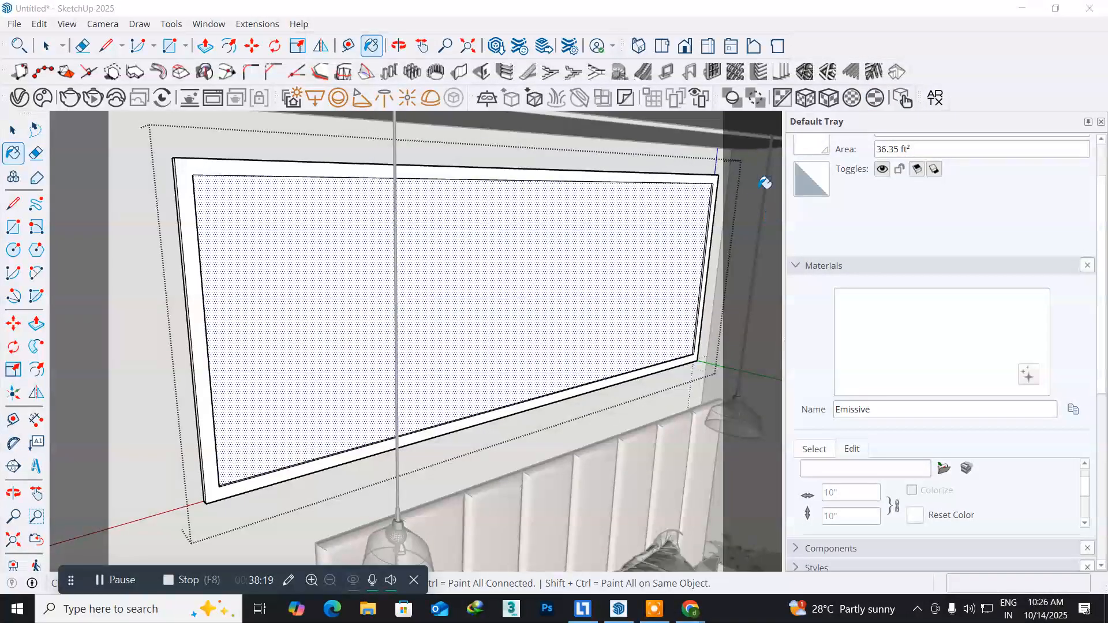
- Minimize SketchUp and open Google Chrome with the second user profile
click(1021, 8)
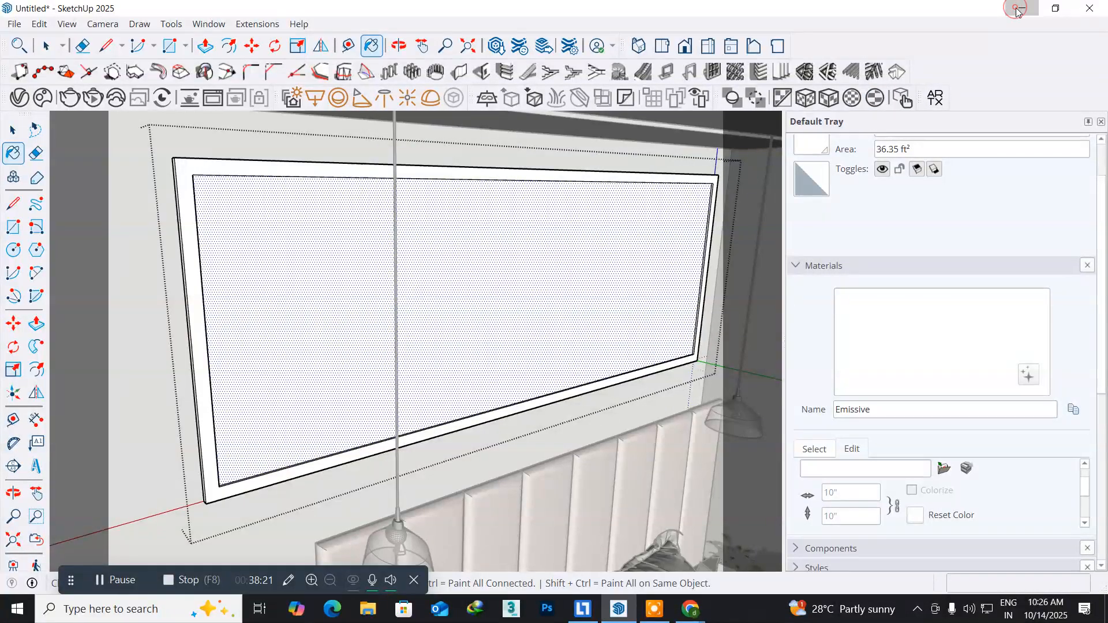
click(24, 393)
double_click(24, 393)
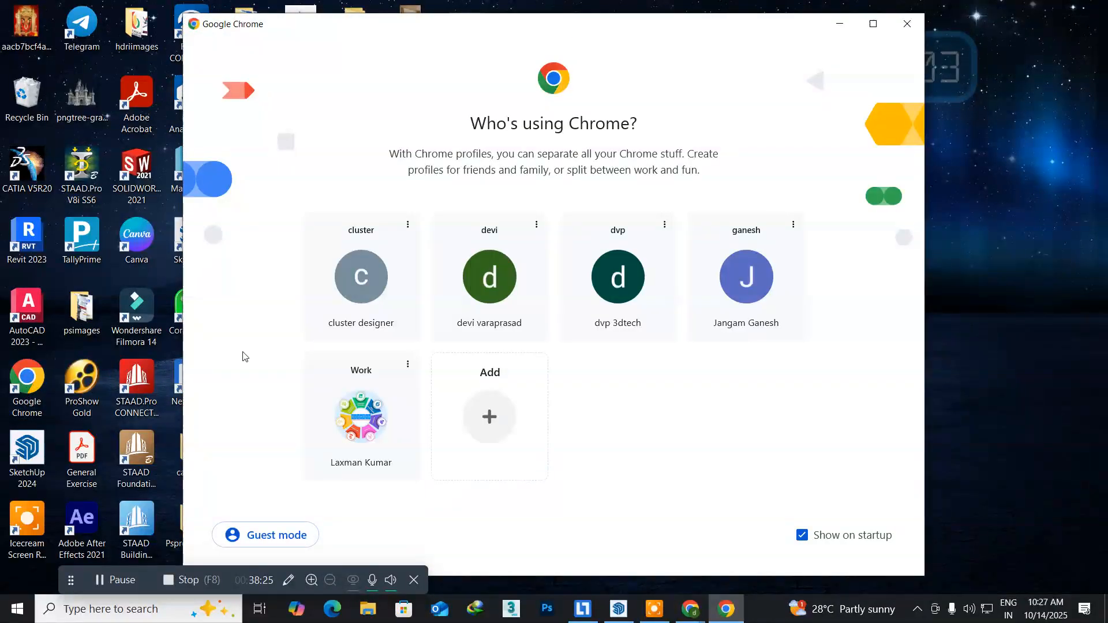
click(481, 283)
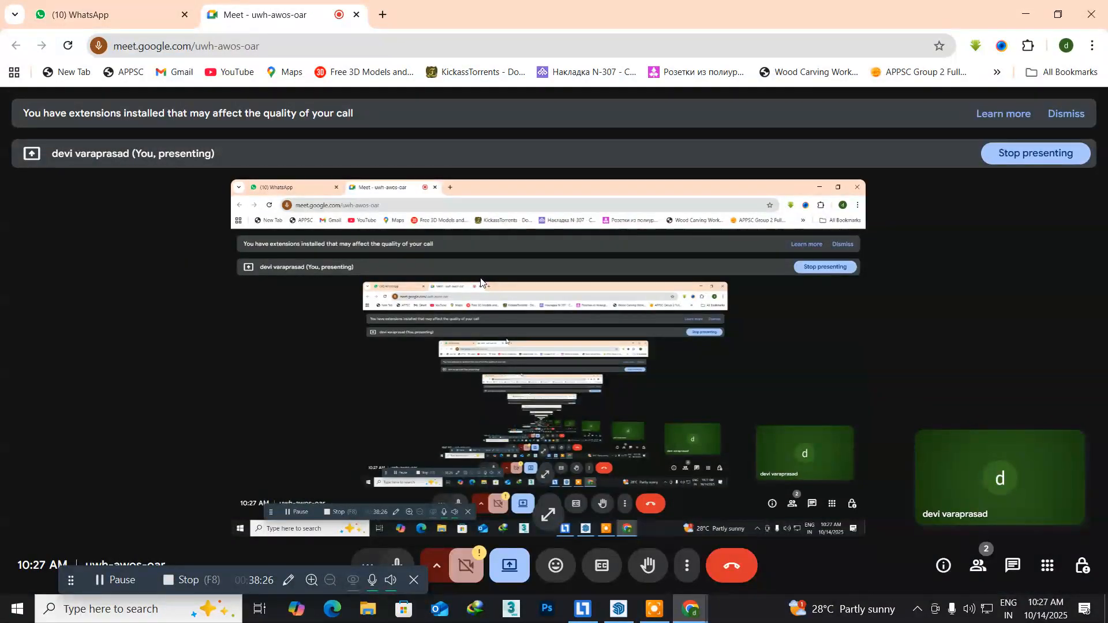
- Search Google Images for "naturall wallpaper hd" in a new browser tab
click(382, 15)
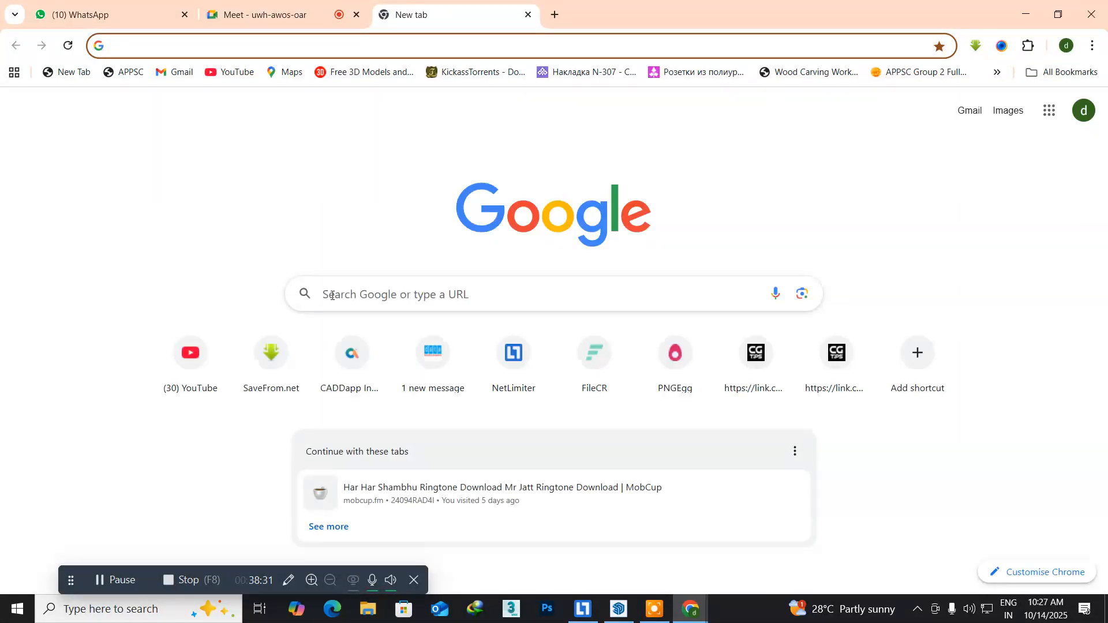
click(347, 297)
text(natur)
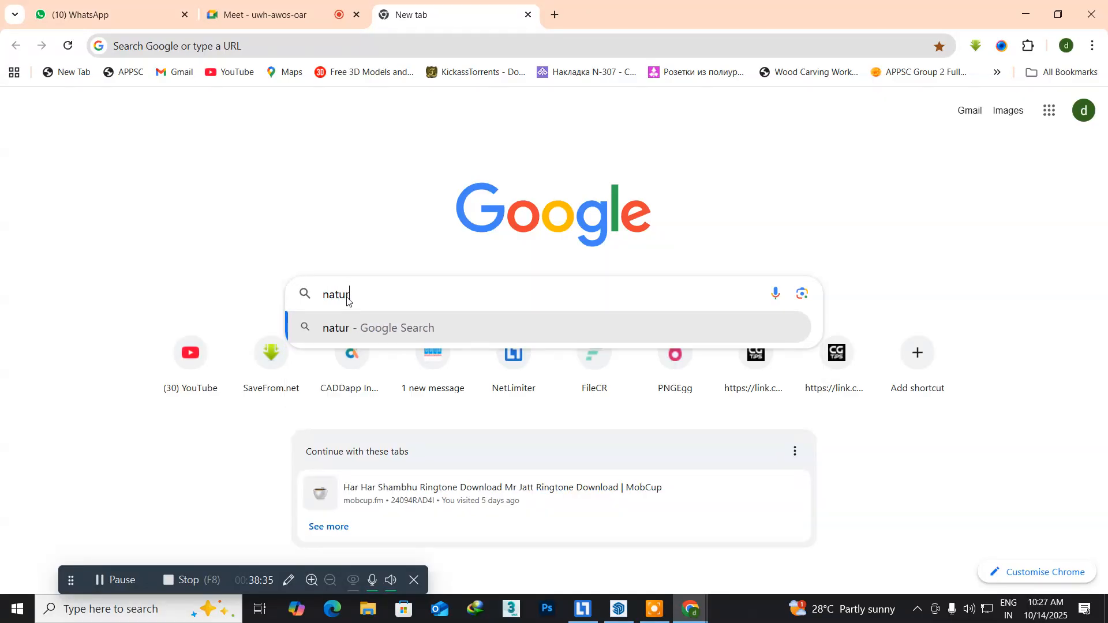
text(all wallpa)
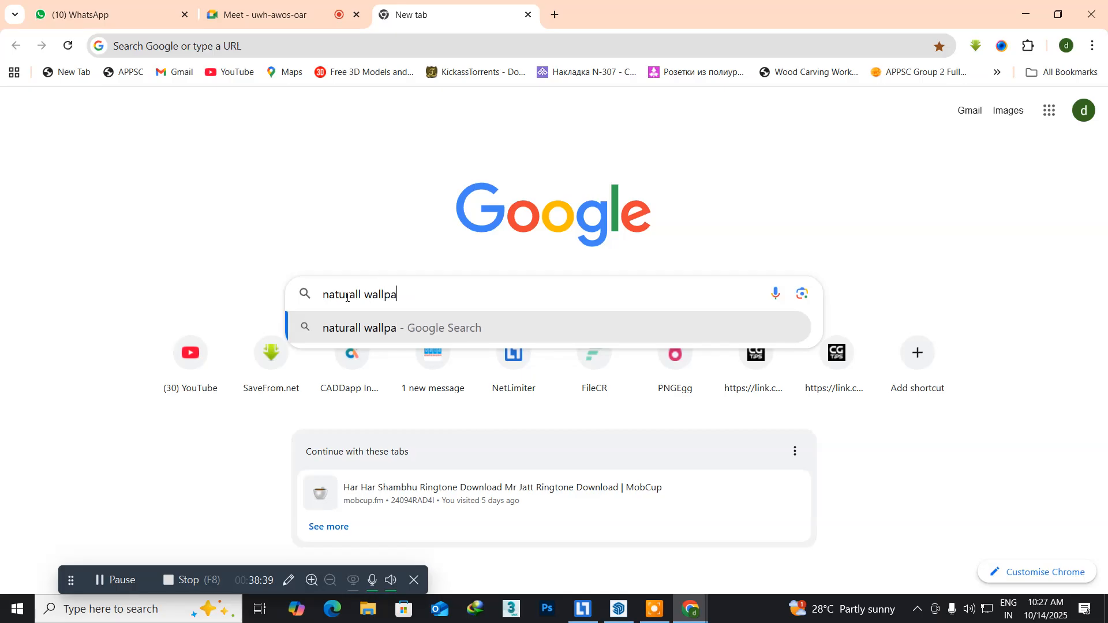
text(per hd)
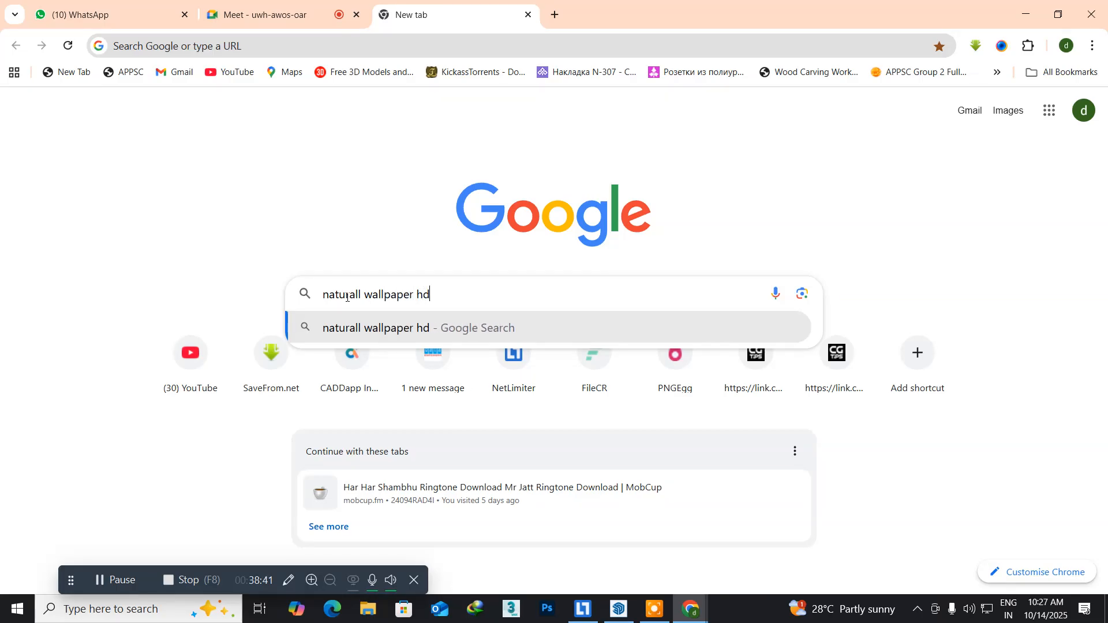
key(Return)
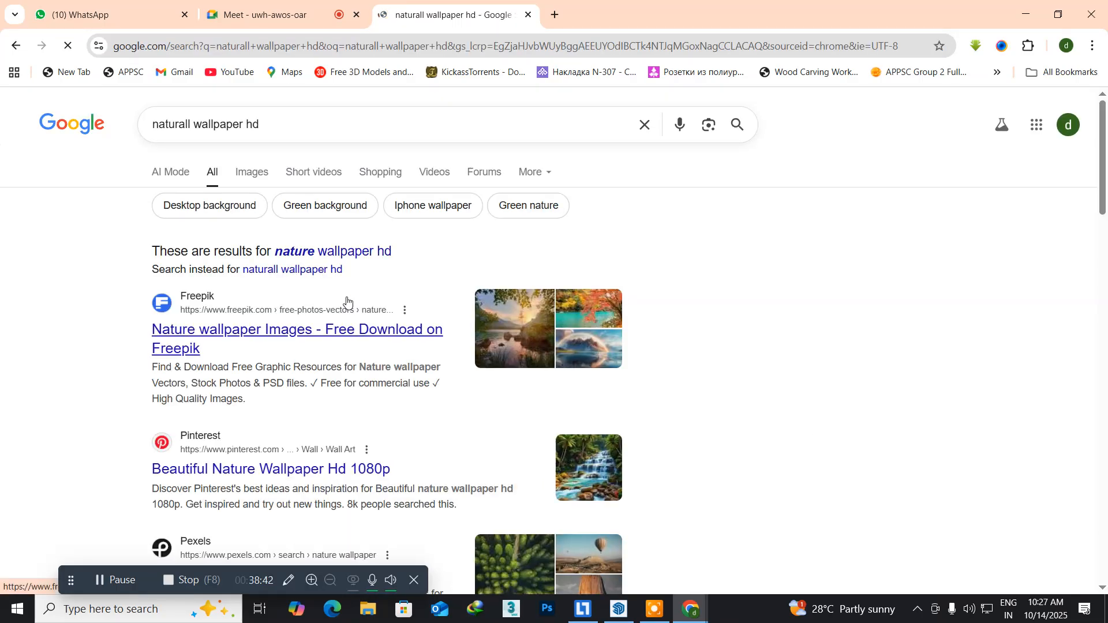
click(259, 178)
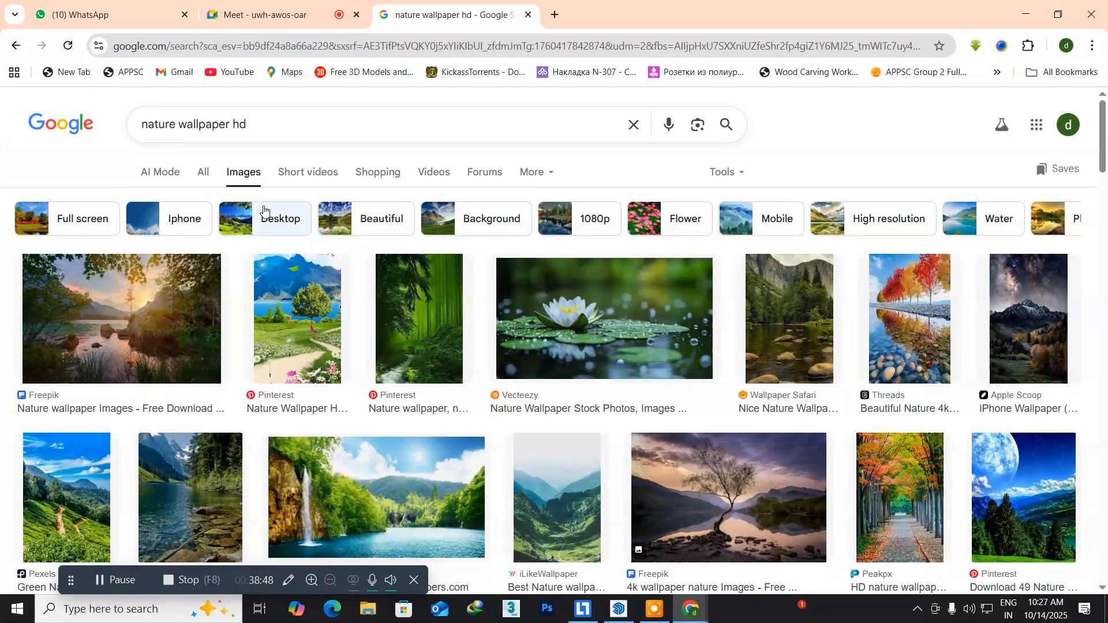
scroll(389, 290, down, 2)
scroll(389, 289, down, 1)
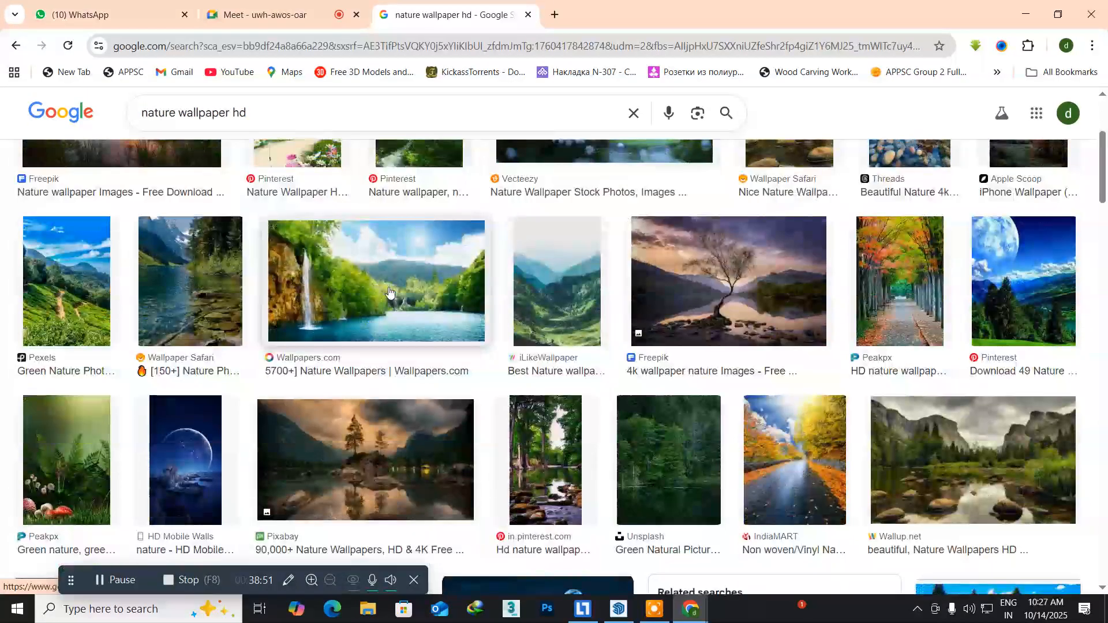
scroll(388, 293, down, 2)
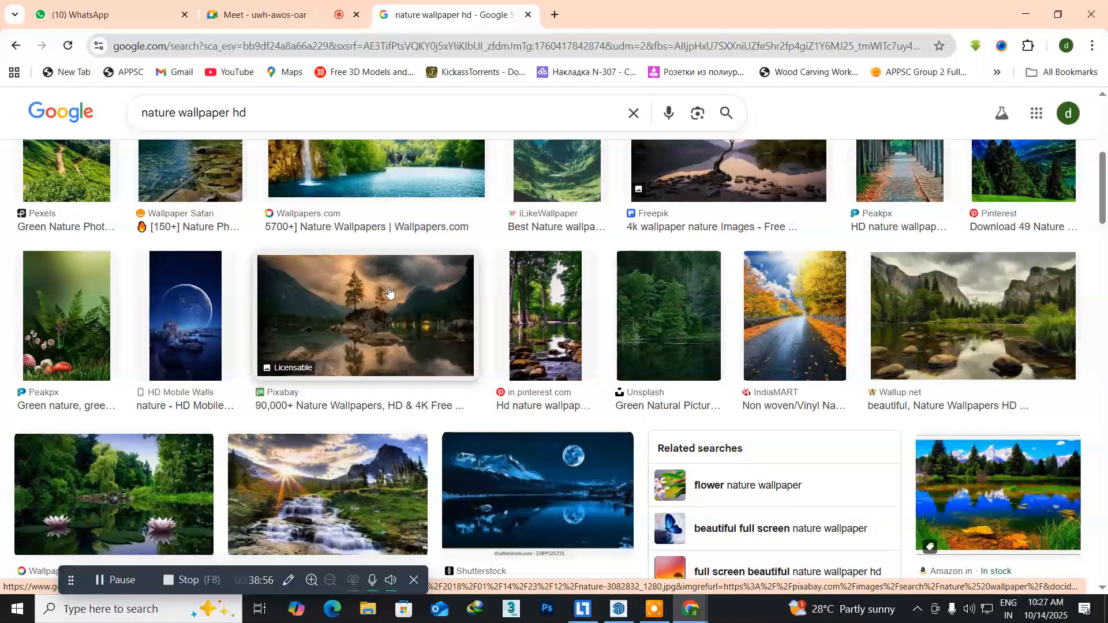
scroll(388, 293, down, 1)
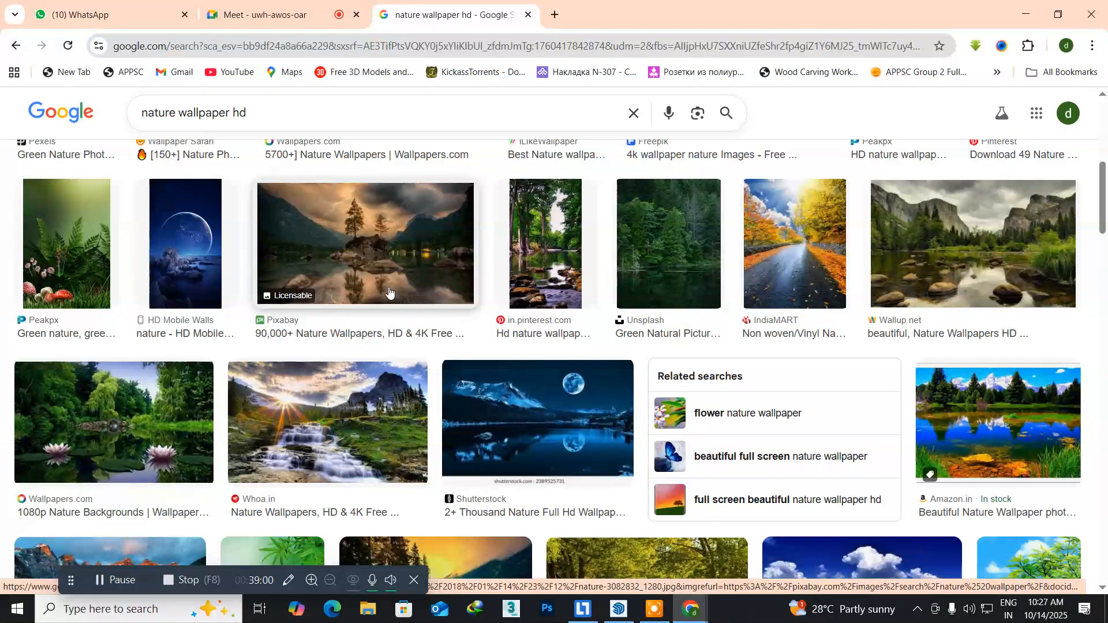
click(547, 432)
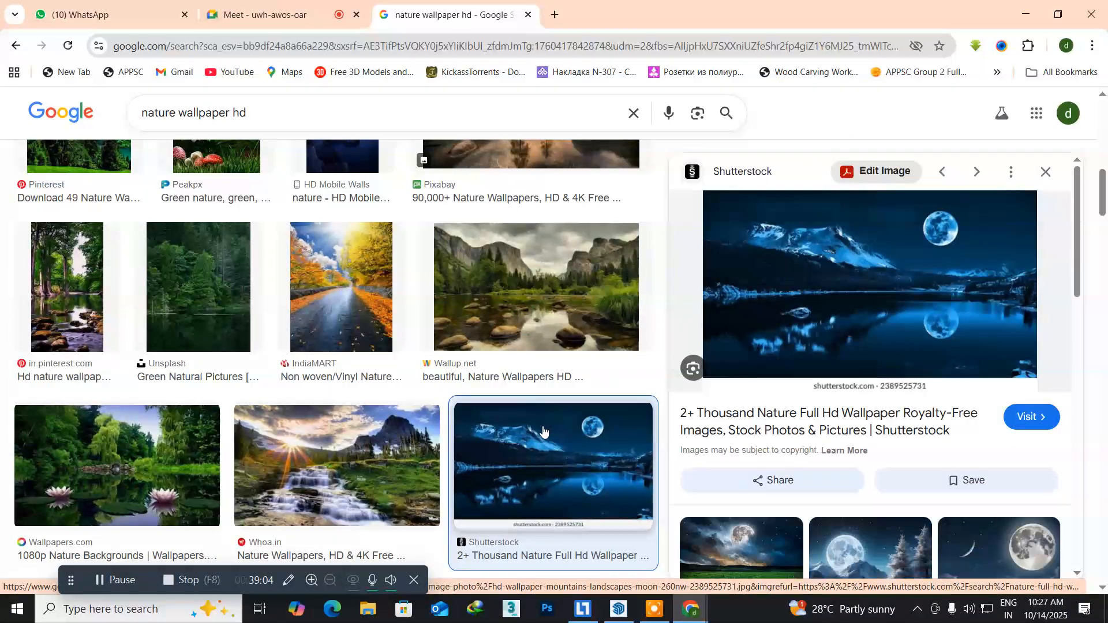
right_click(767, 248)
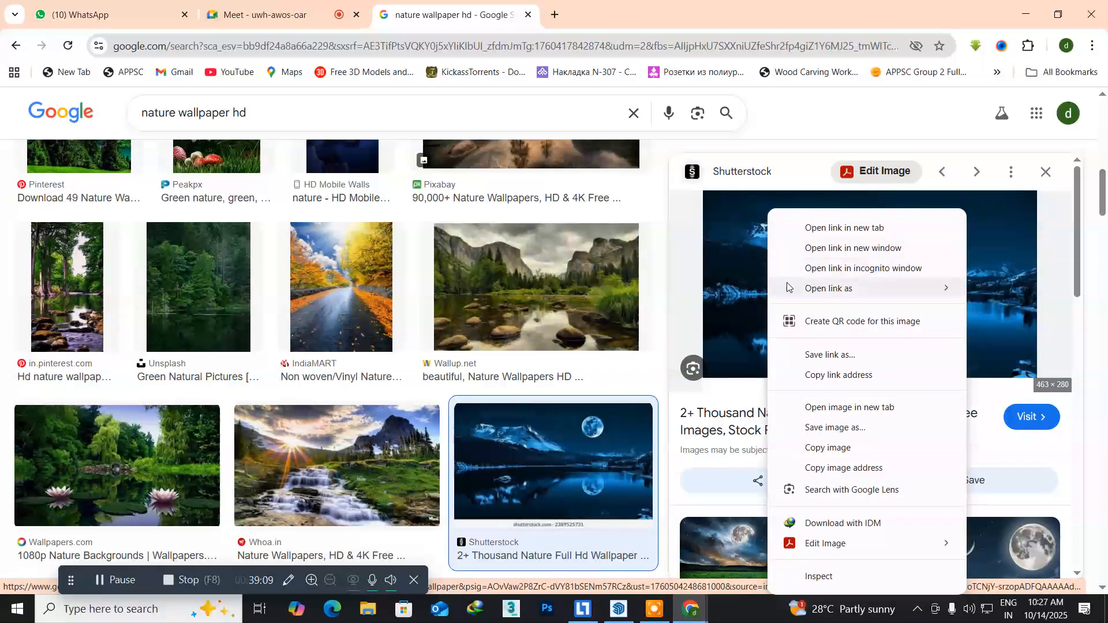
click(816, 427)
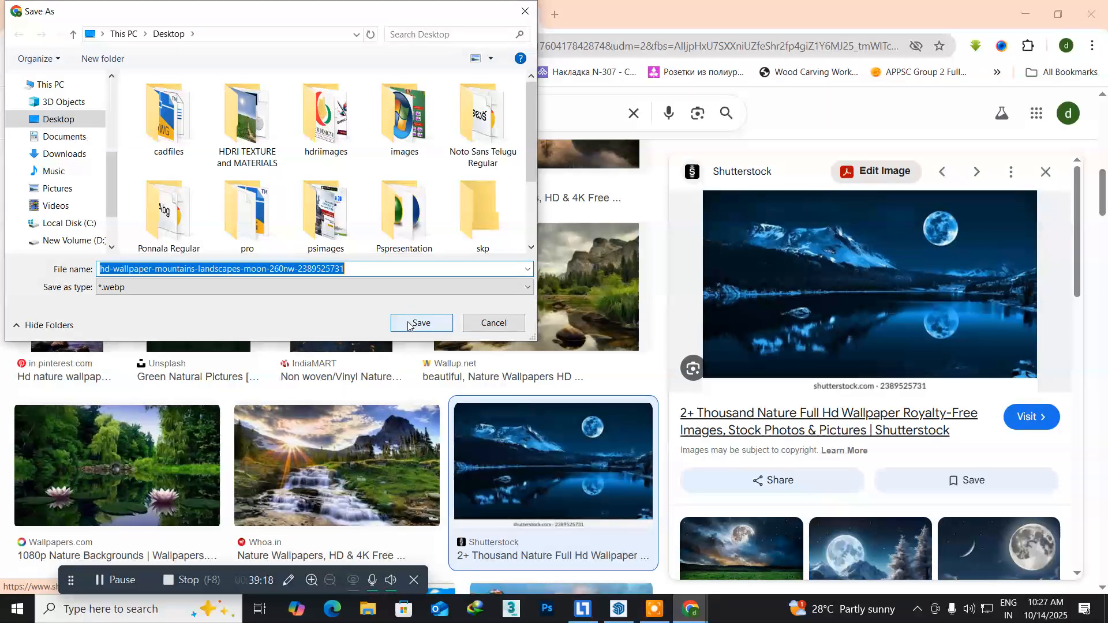
click(525, 17)
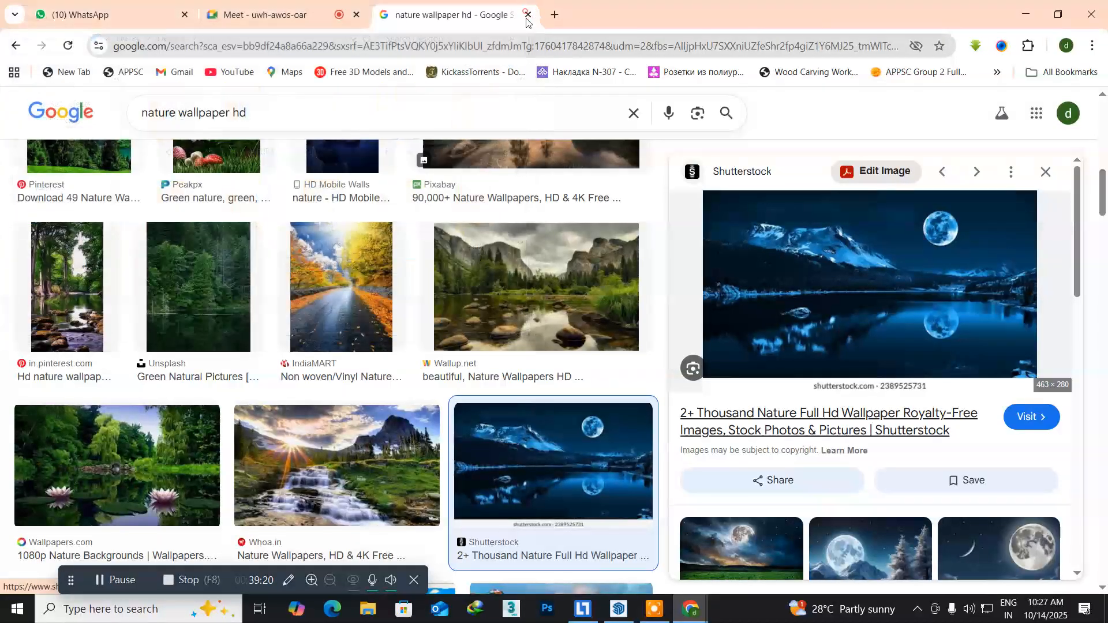
- Look through the nature wallpaper image results for another landscape picture suitable for the wall frame
scroll(465, 454, down, 7)
scroll(465, 452, down, 10)
scroll(465, 453, down, 2)
scroll(465, 454, down, 8)
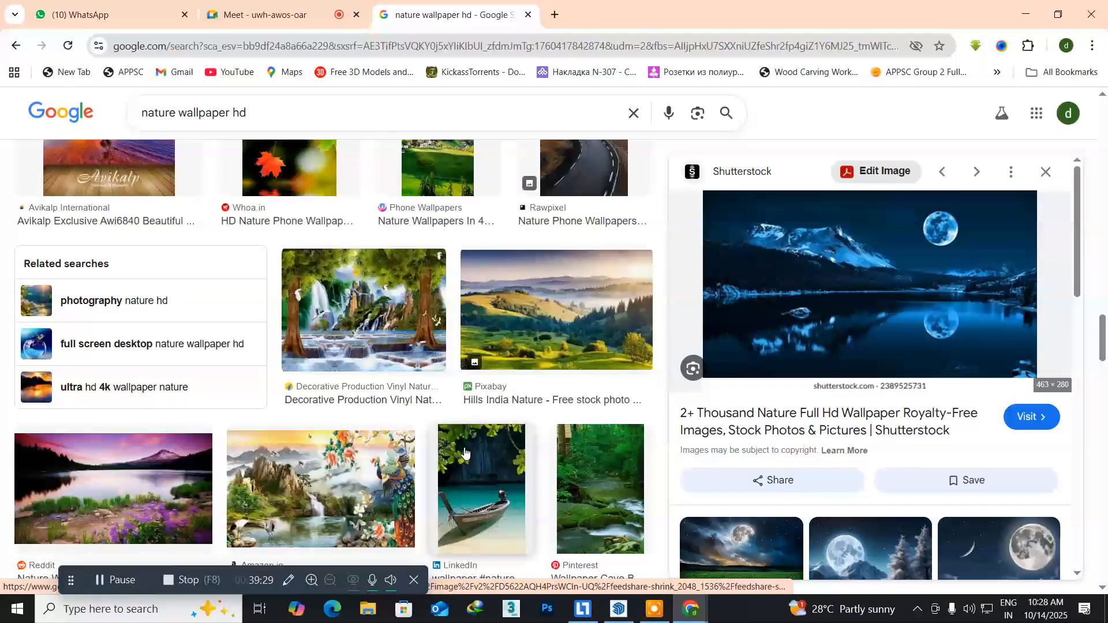
scroll(465, 452, down, 5)
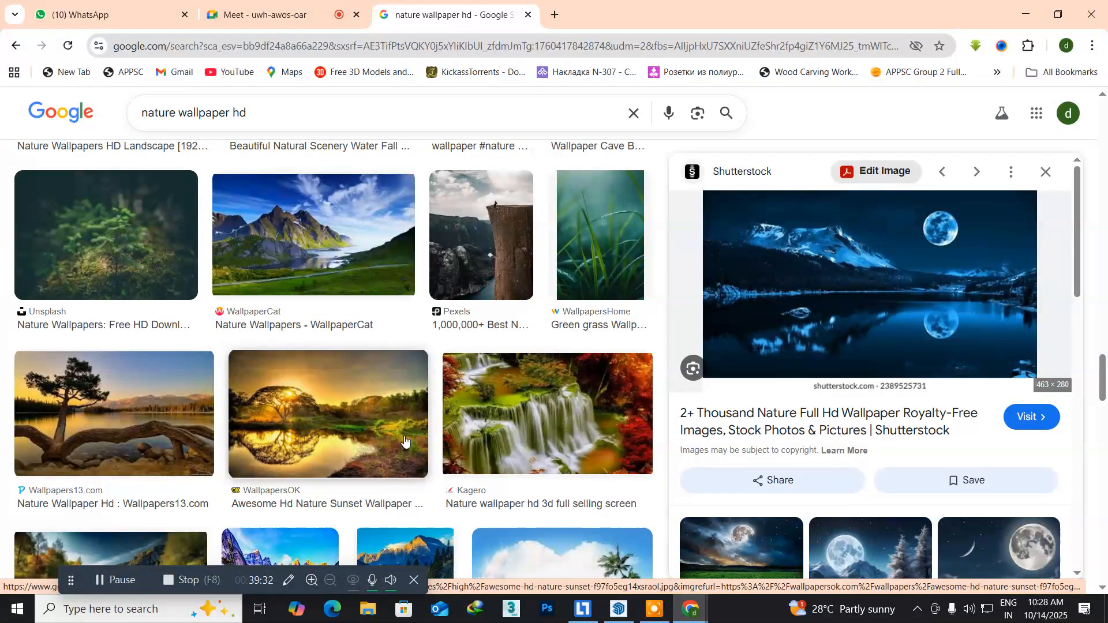
scroll(404, 439, down, 5)
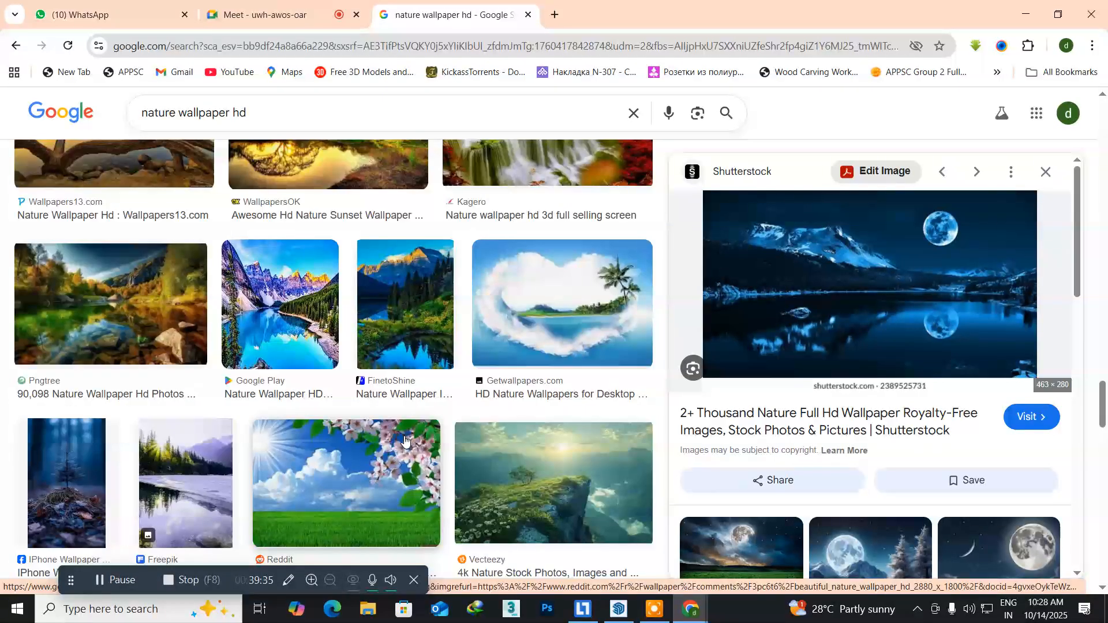
scroll(404, 439, down, 7)
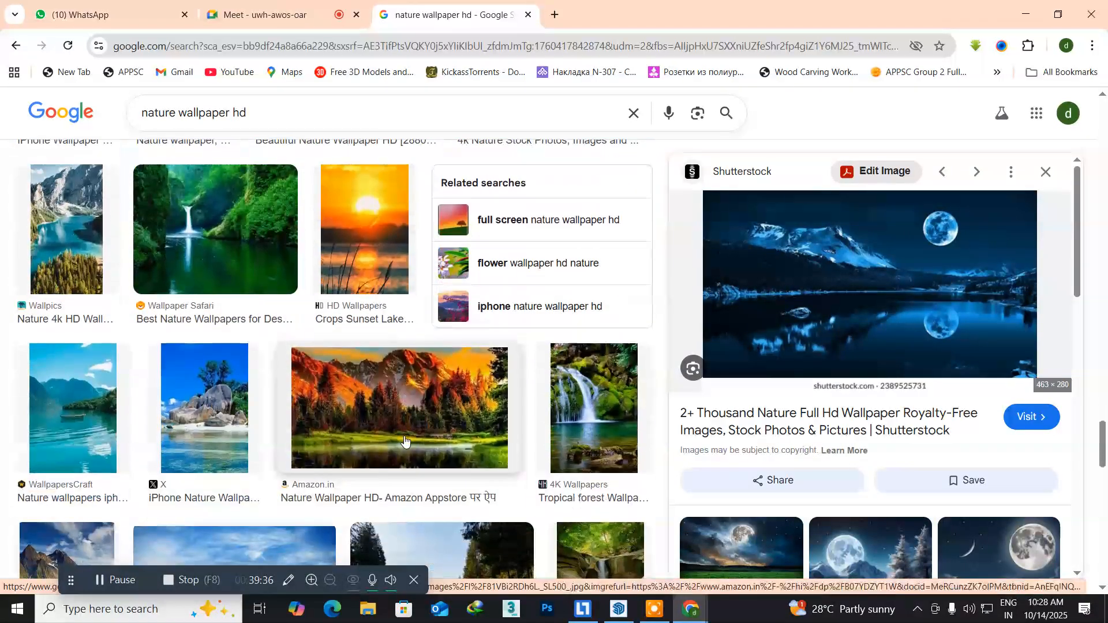
scroll(405, 440, down, 6)
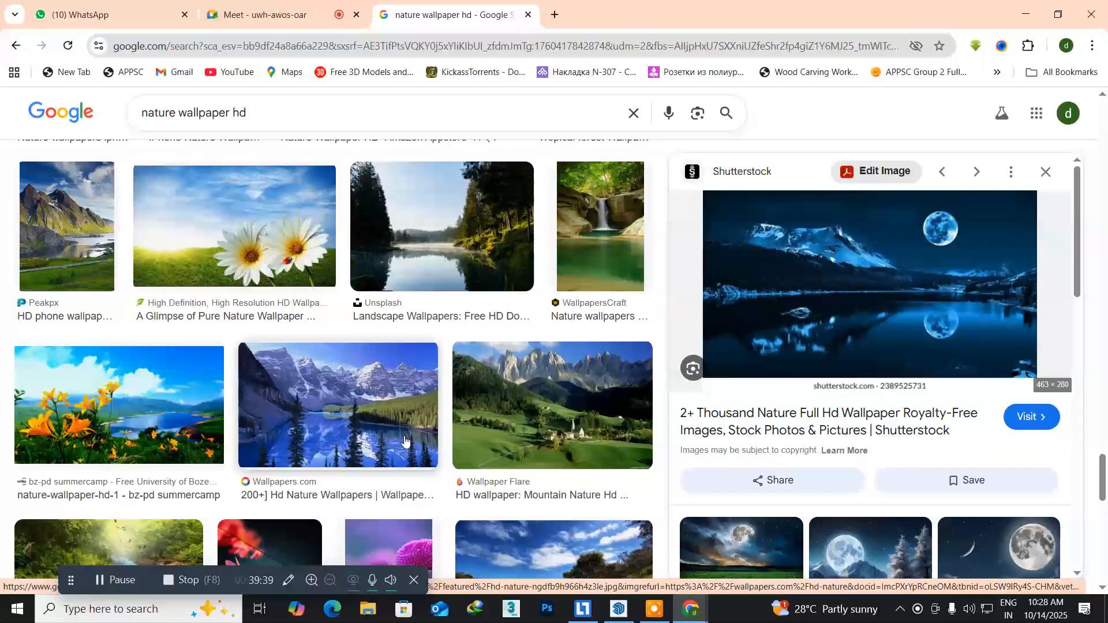
scroll(404, 440, down, 3)
scroll(405, 440, down, 8)
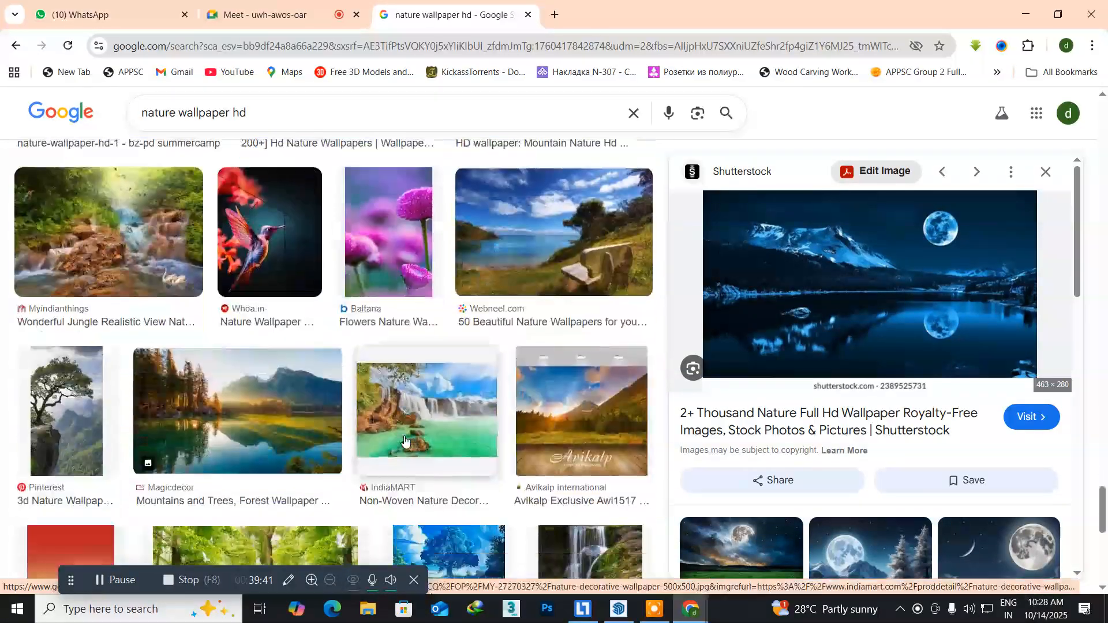
scroll(404, 439, down, 6)
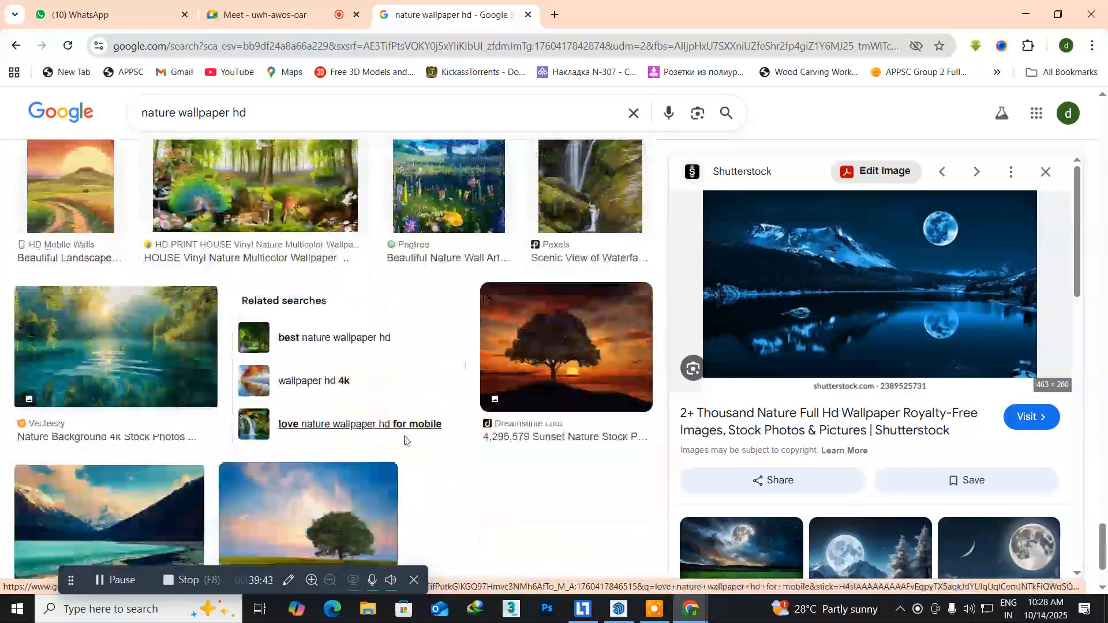
scroll(404, 440, down, 5)
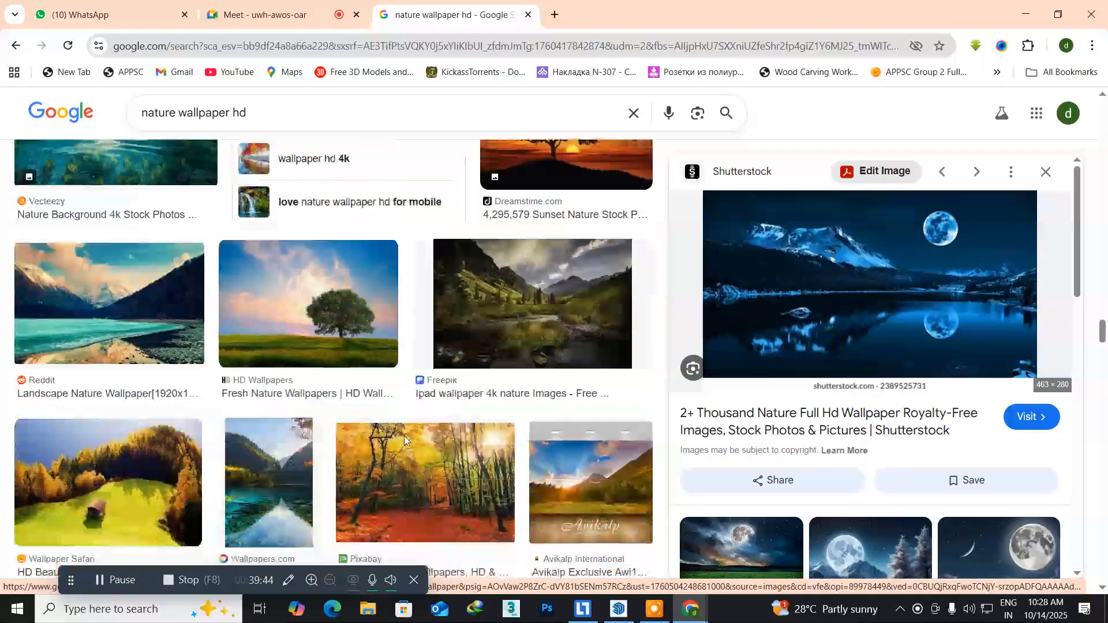
scroll(405, 440, down, 5)
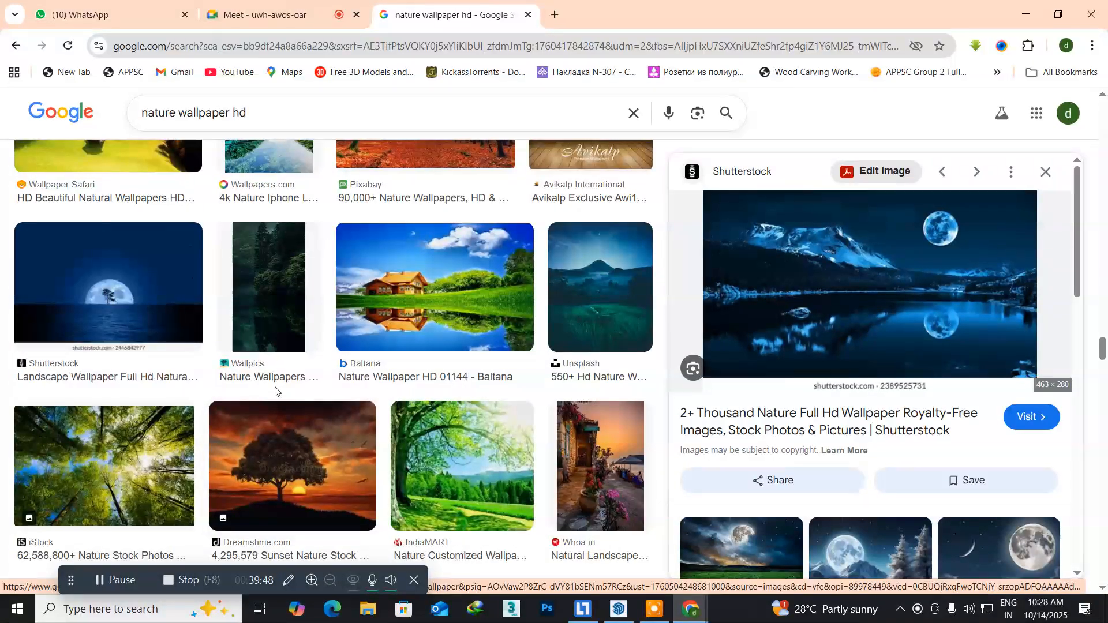
- Preview the Shutterstock image of a tree against the moon over the sea and examine its related images
click(136, 309)
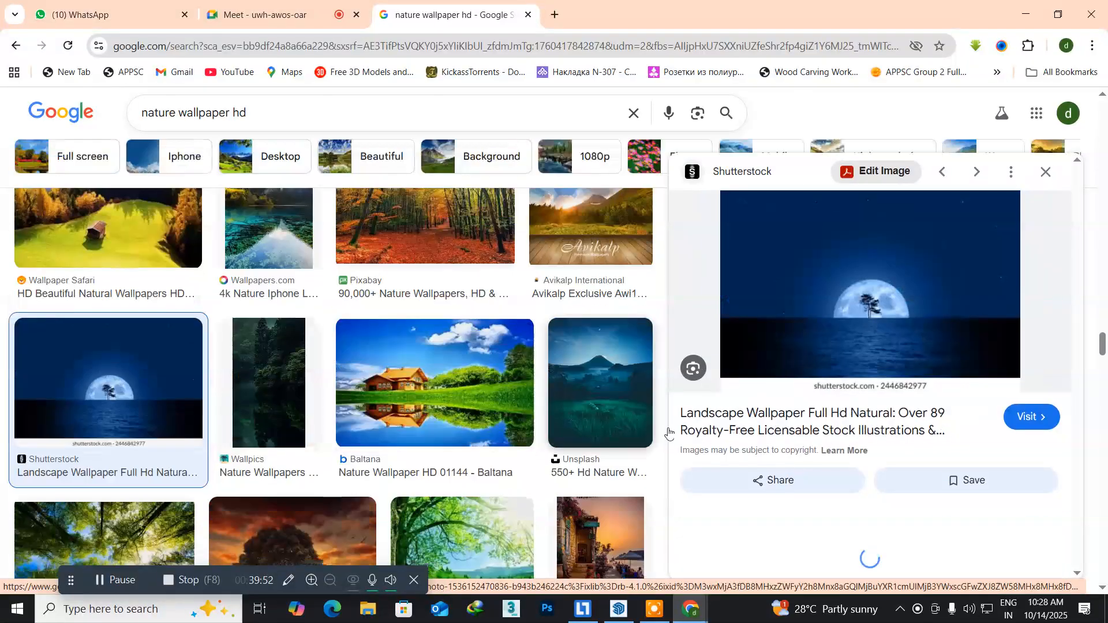
scroll(806, 450, down, 8)
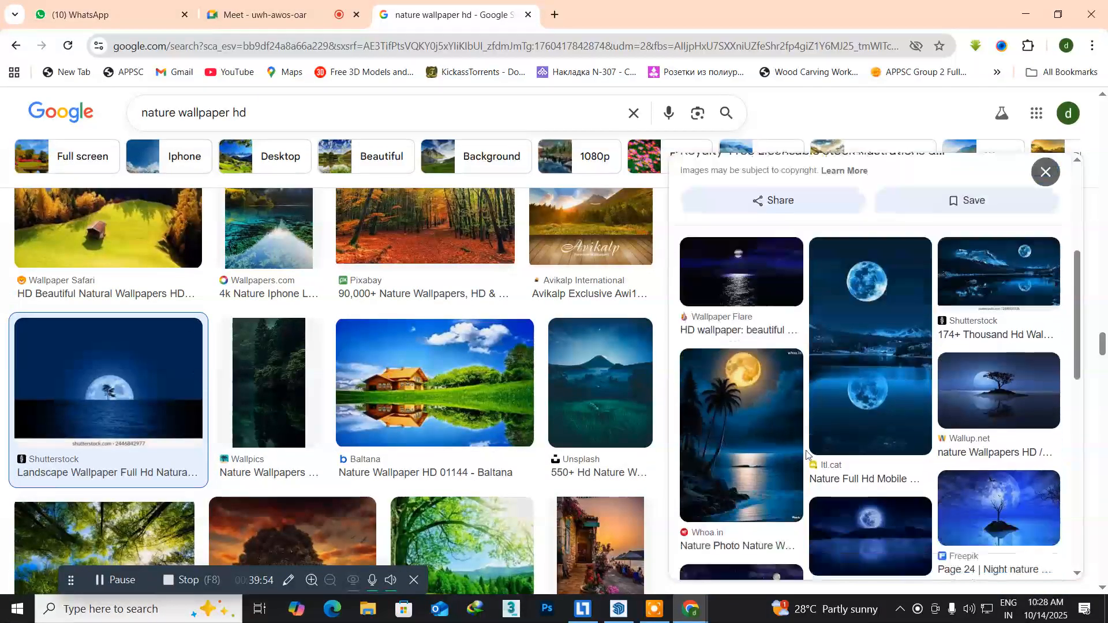
scroll(806, 456, down, 2)
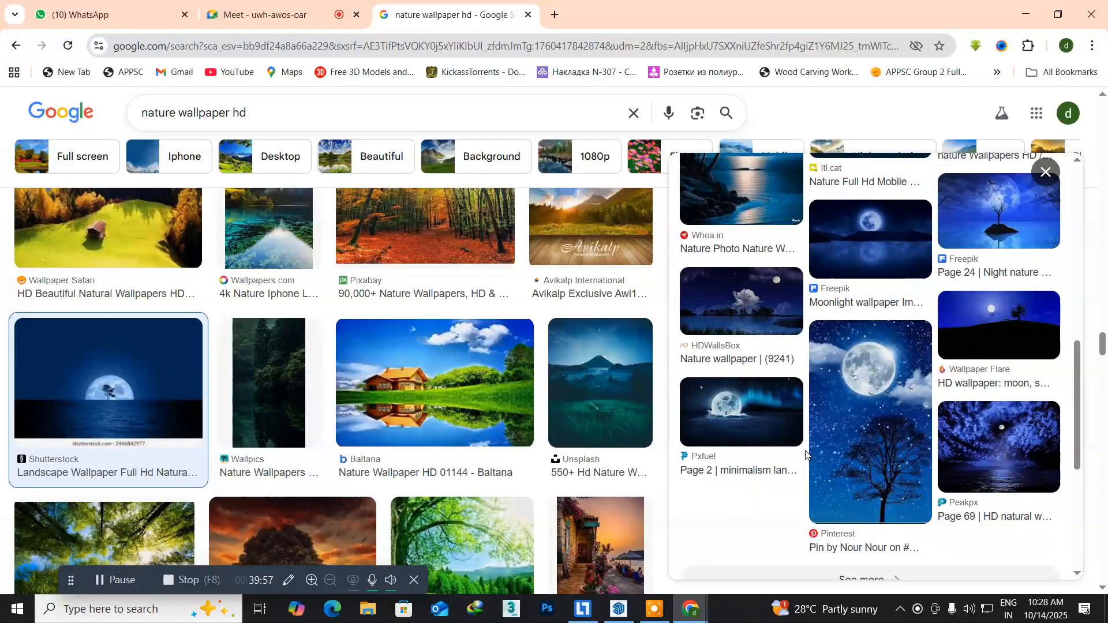
scroll(806, 456, up, 2)
scroll(806, 456, up, 1)
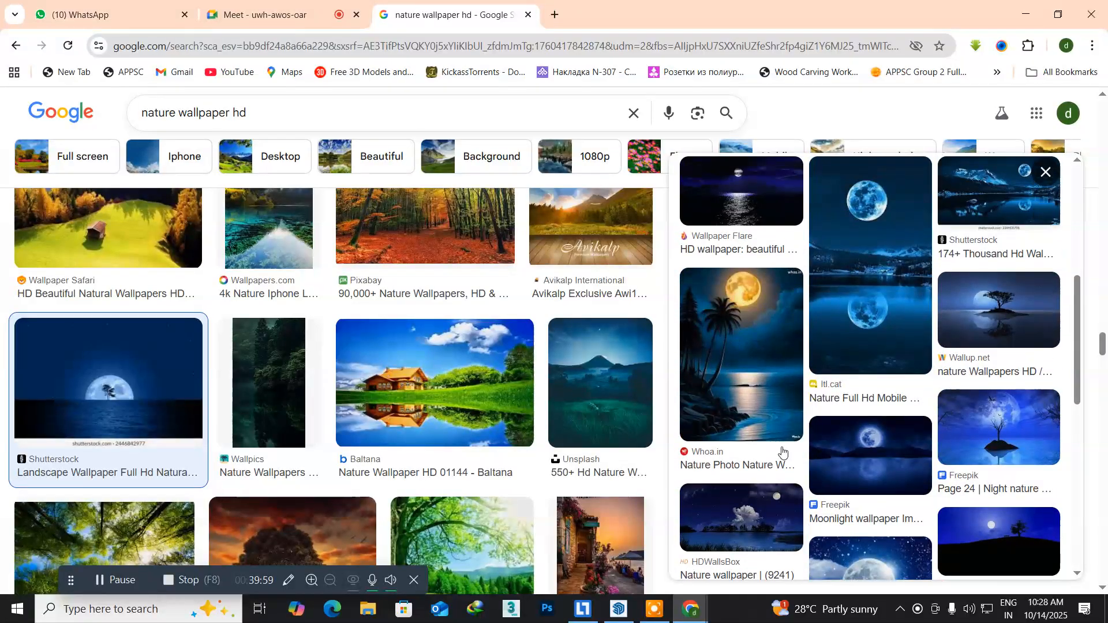
- Browse further through the nature wallpaper results for a wide landscape image that suits the wall frame
scroll(404, 414, down, 5)
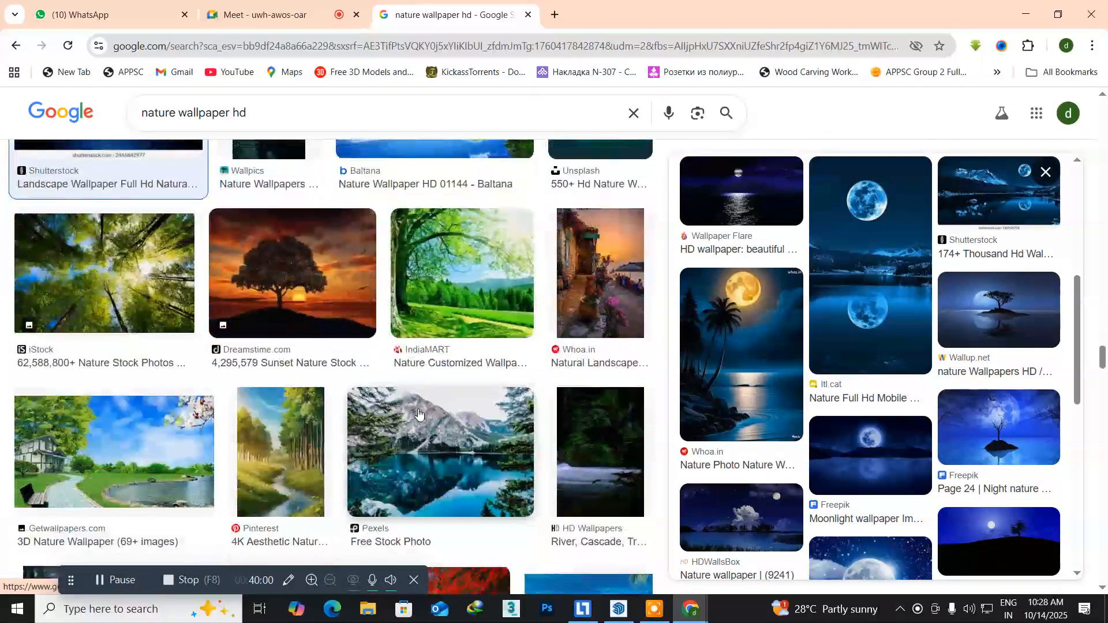
scroll(419, 414, down, 4)
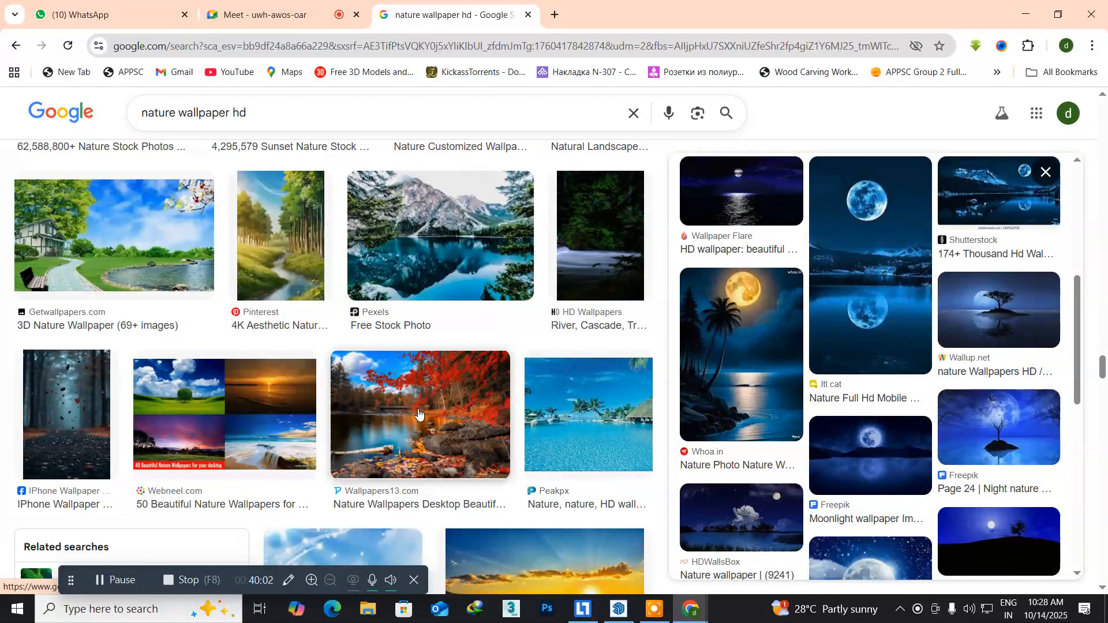
scroll(418, 414, down, 6)
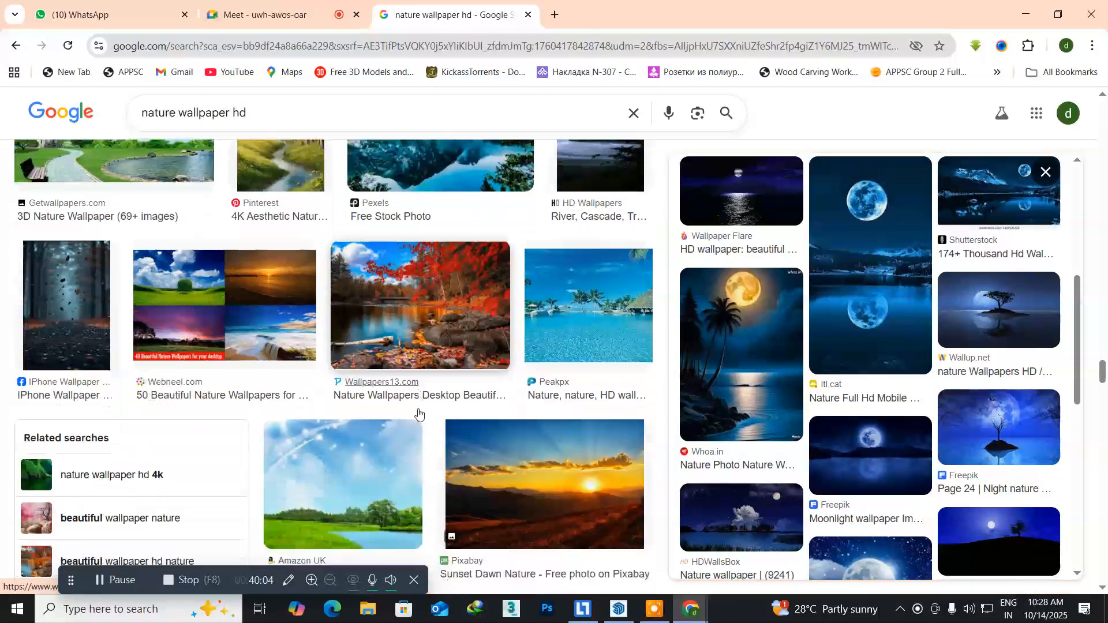
scroll(418, 414, down, 6)
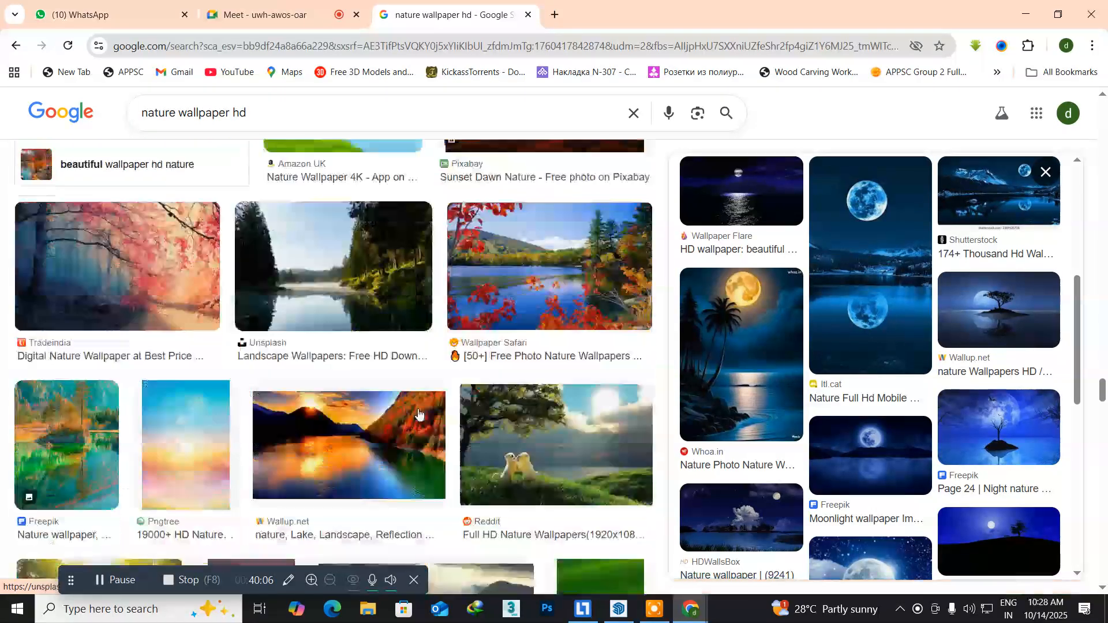
scroll(418, 414, down, 8)
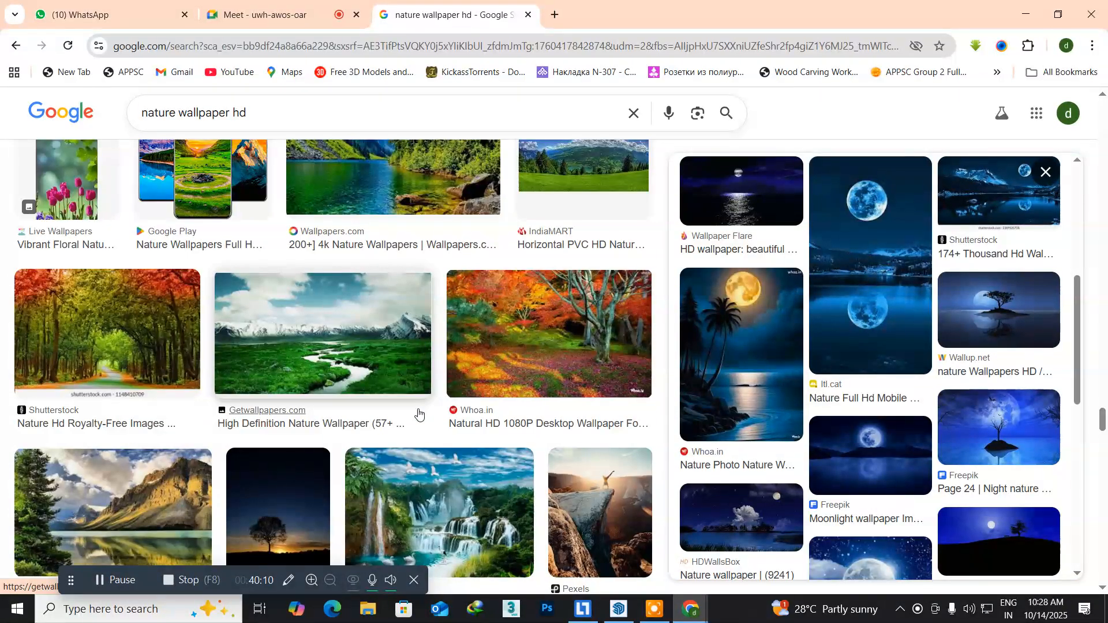
scroll(419, 413, down, 5)
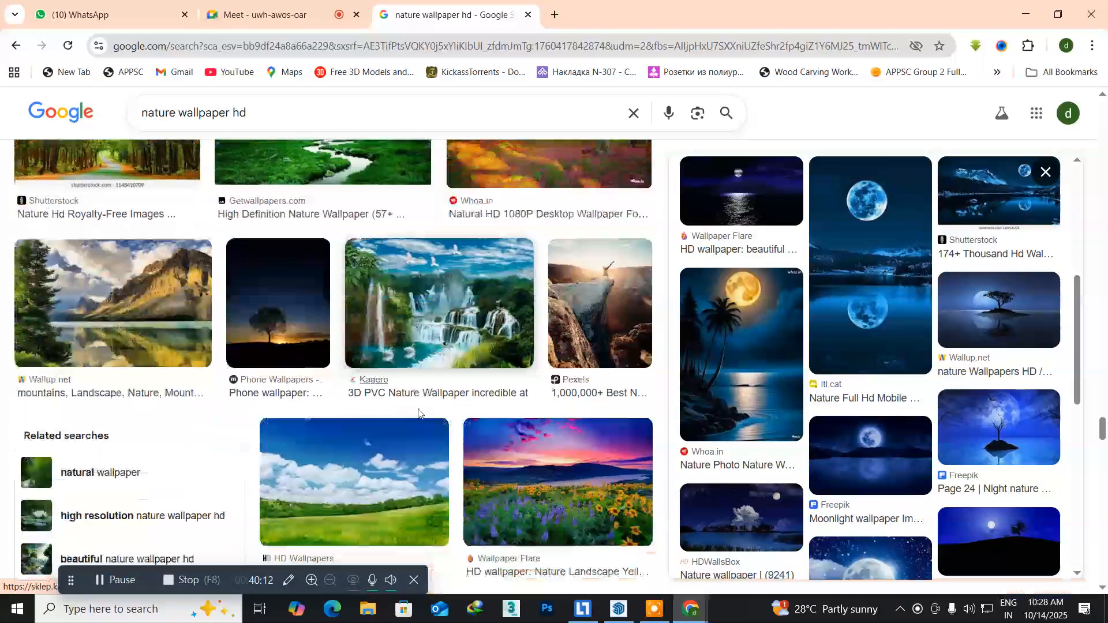
scroll(419, 413, down, 5)
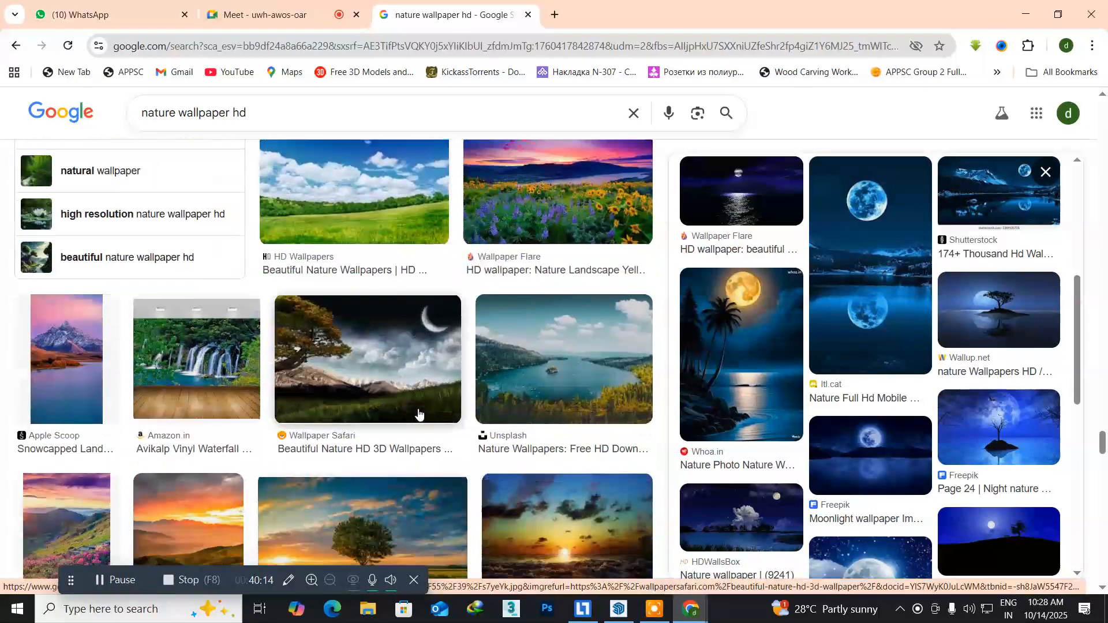
scroll(419, 413, down, 10)
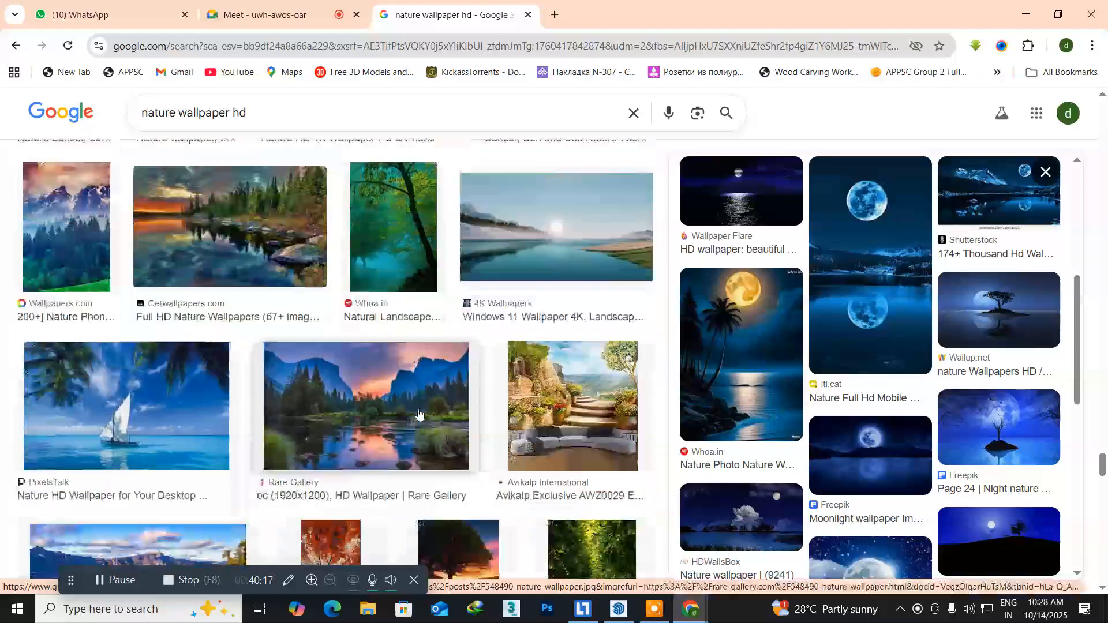
scroll(419, 413, down, 2)
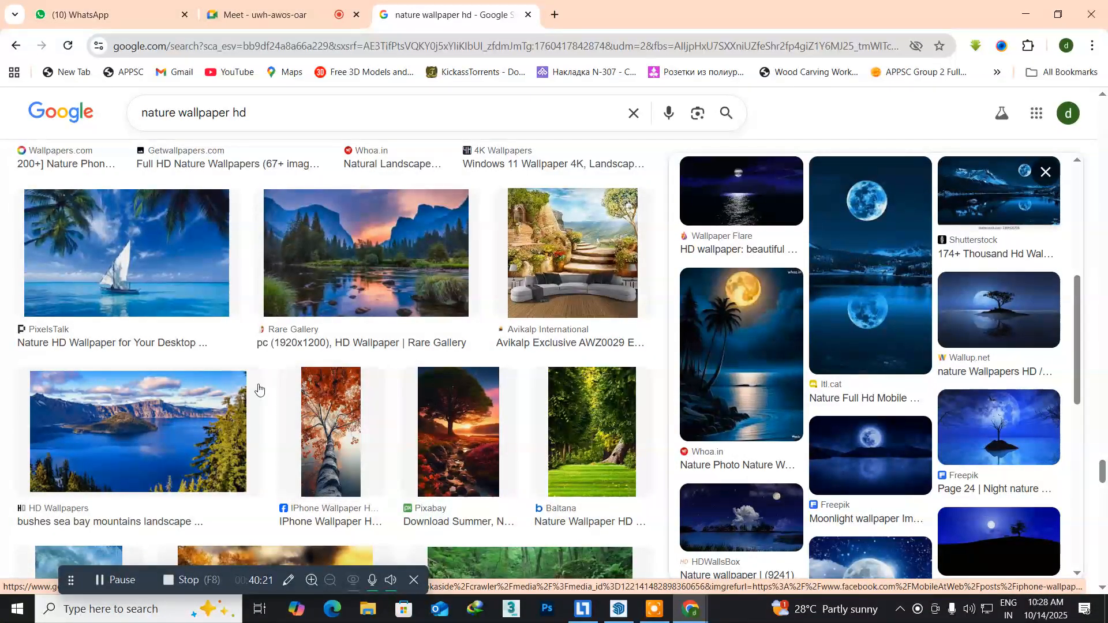
- Save the PixelsTalk sailboat and palm tree image to the Desktop as Free-Download-HD-Nature-Wallpapers-Desktop.jpg
click(115, 269)
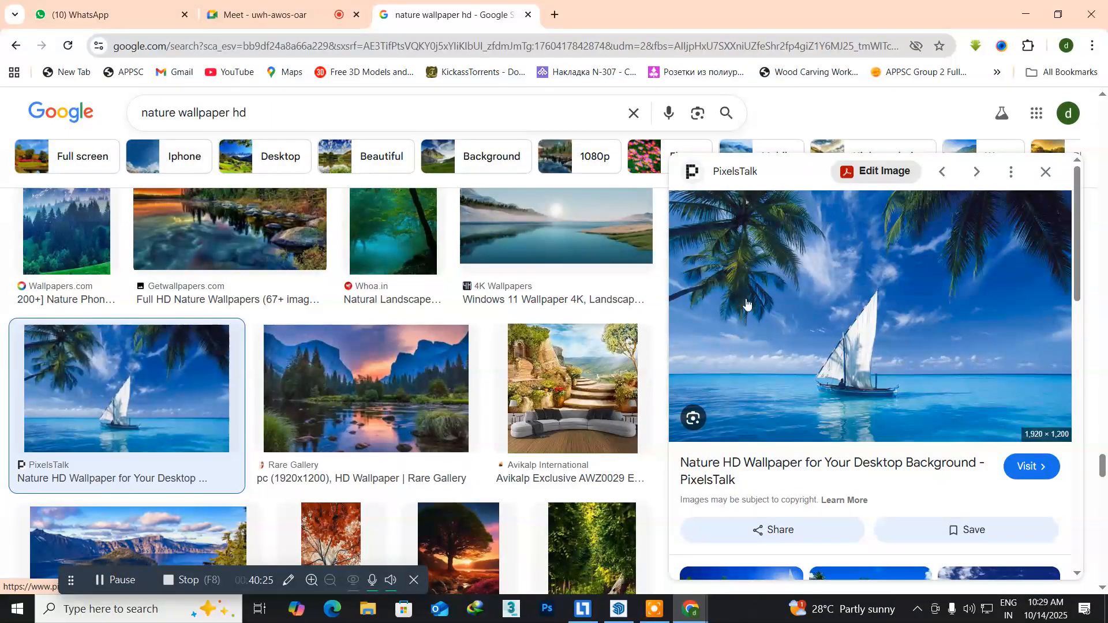
right_click(787, 290)
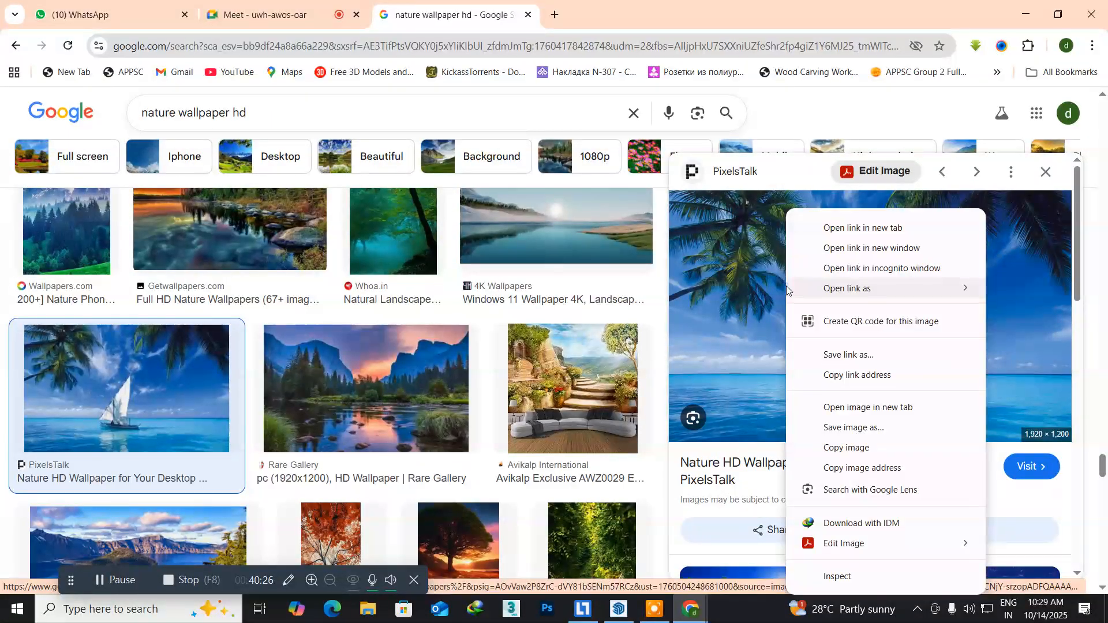
click(837, 438)
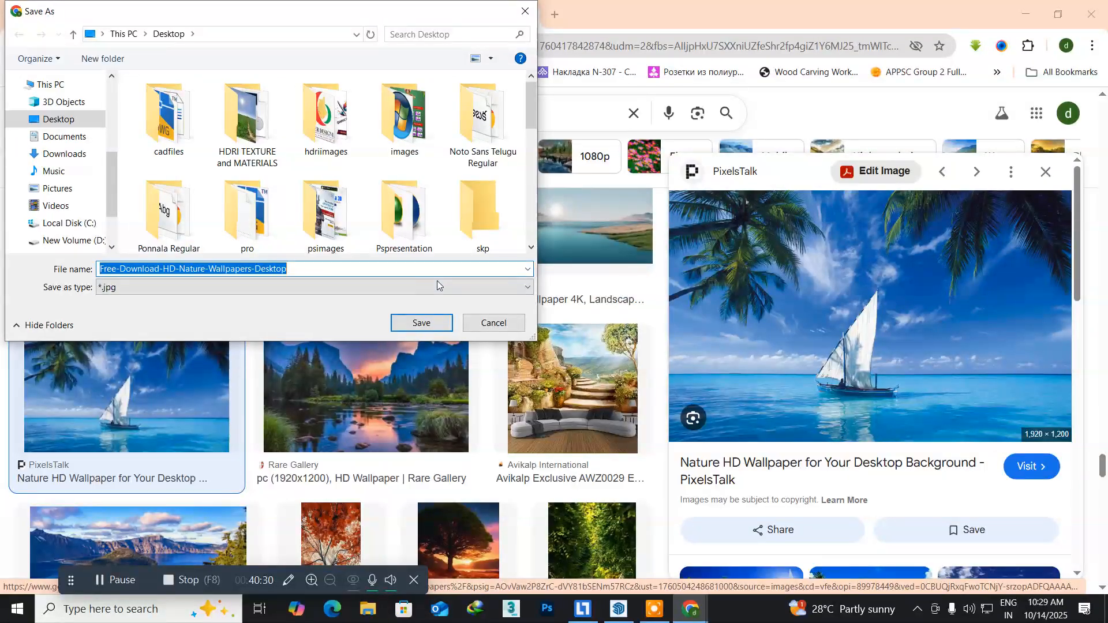
click(404, 324)
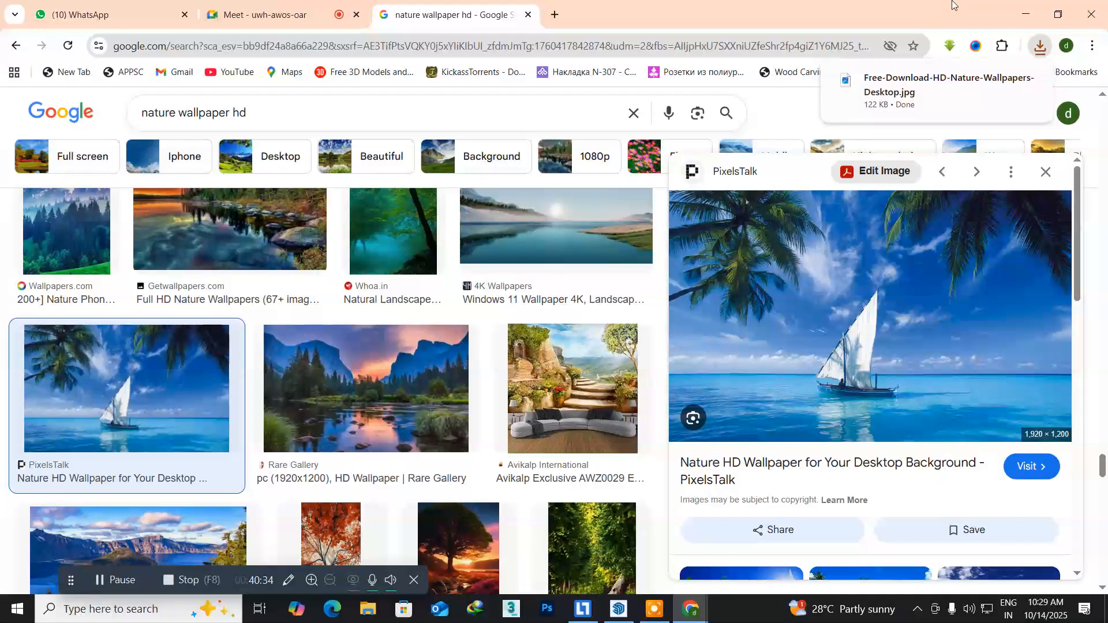
- Minimize Chrome, switch back to SketchUp and add a Bitmap texture to the V-Ray Emissive material's color
click(1026, 13)
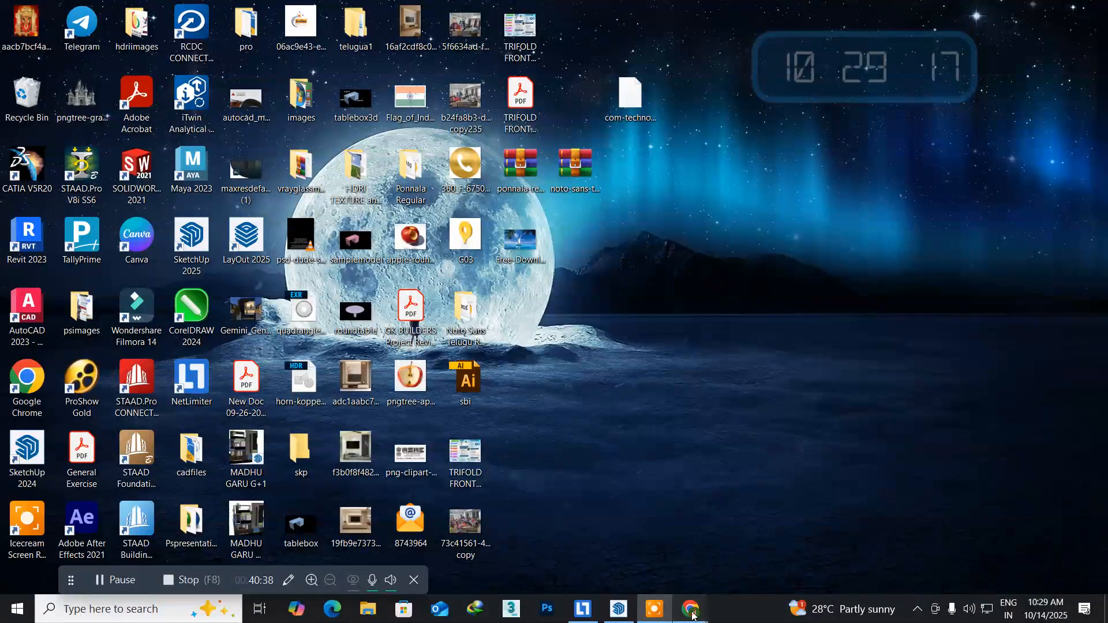
click(620, 613)
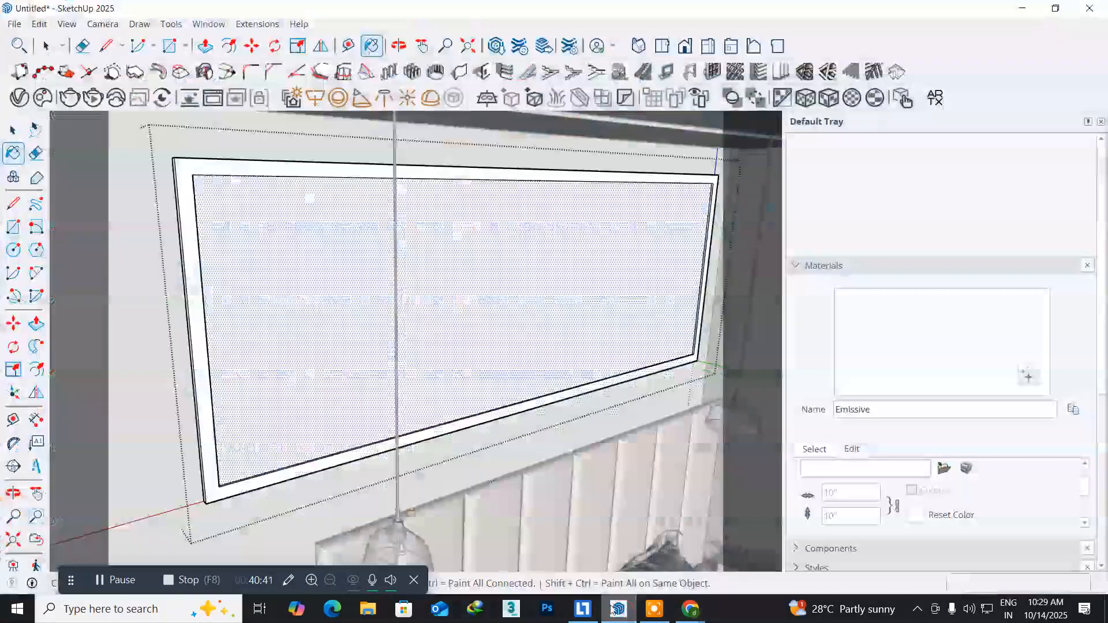
click(23, 99)
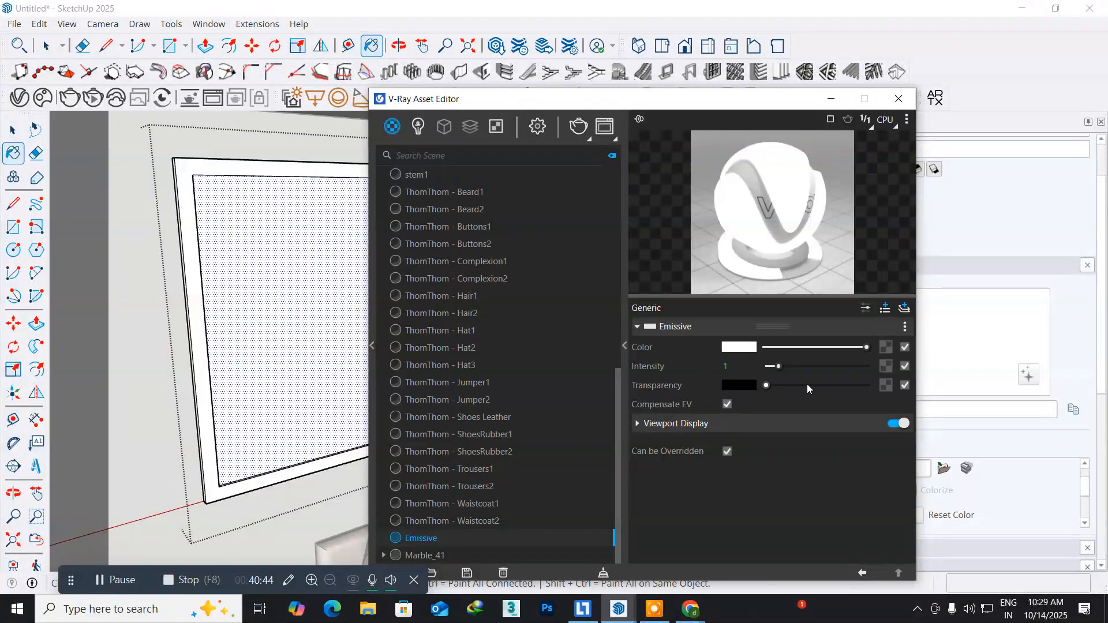
click(886, 350)
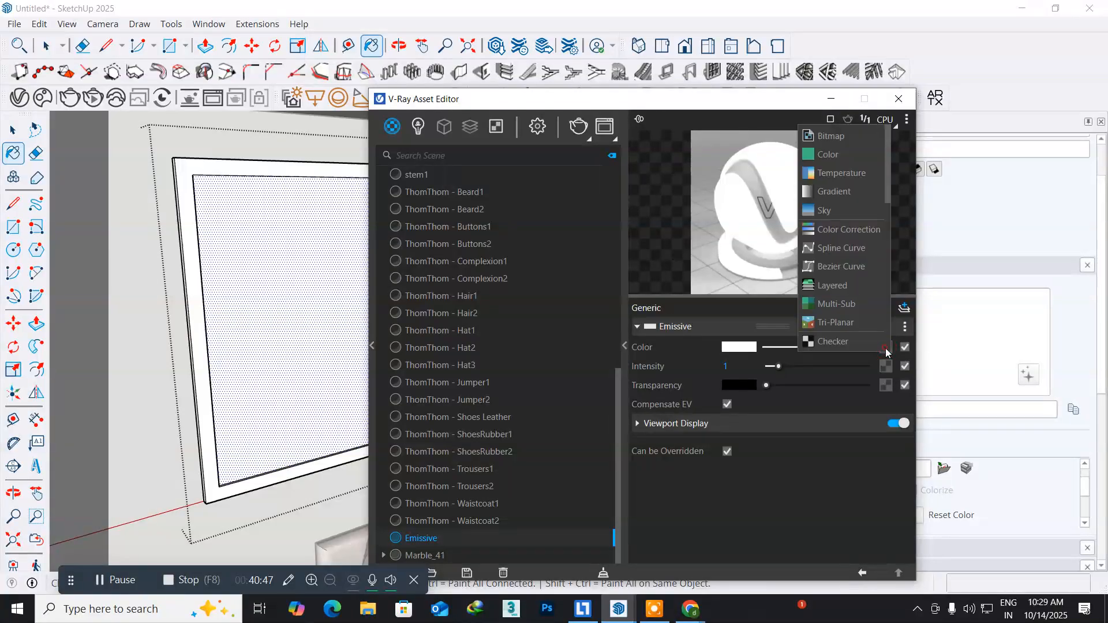
click(833, 136)
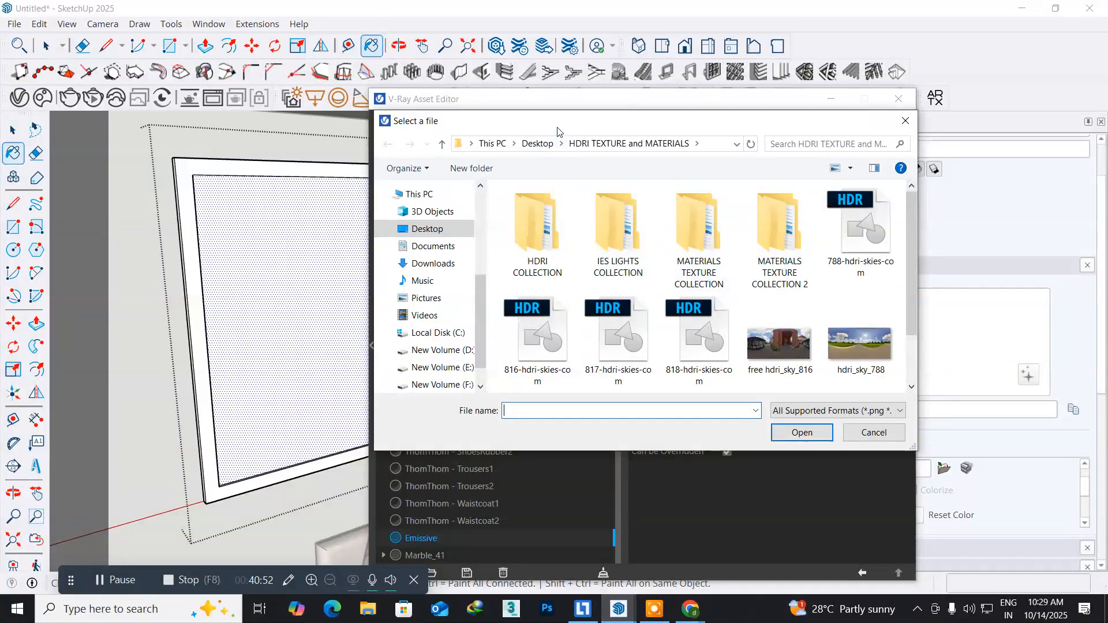
- Load Free-Download-HD-Nature-Wallpapers-Desktop.jpg from the Desktop as the Emissive bitmap and close the V-Ray Asset Editor
drag(485, 123, 238, 104)
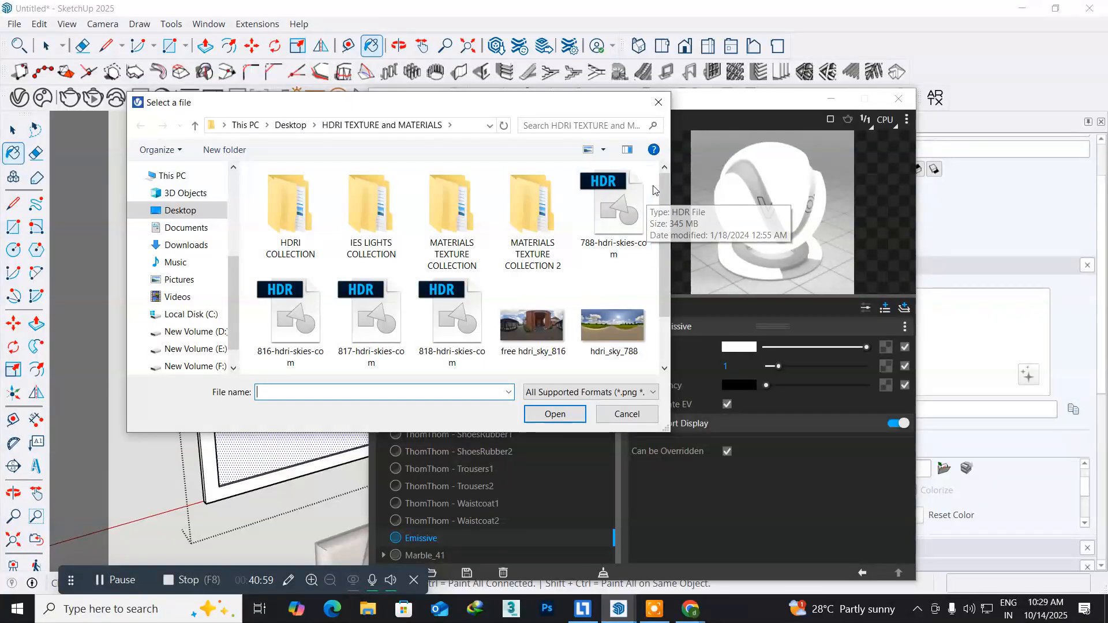
drag(662, 188, 666, 242)
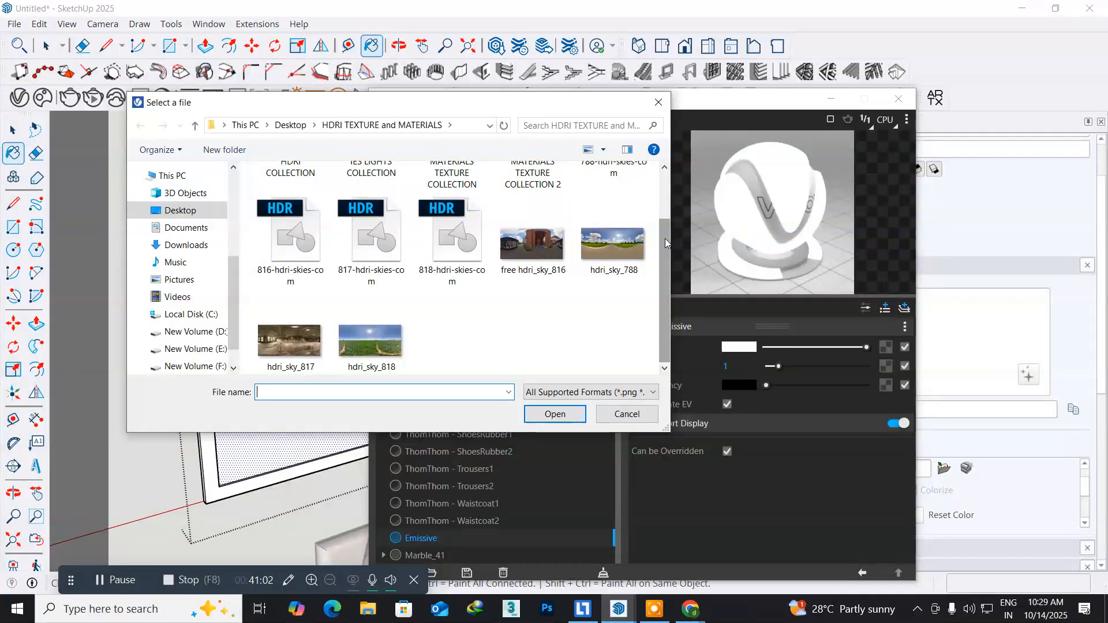
drag(667, 247, 669, 181)
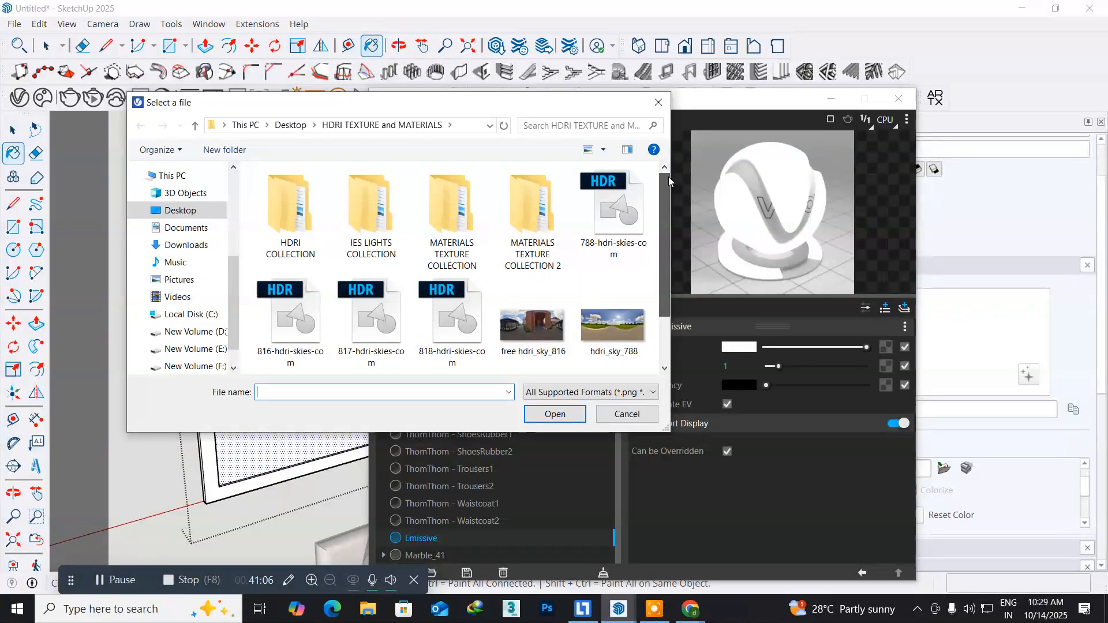
click(180, 212)
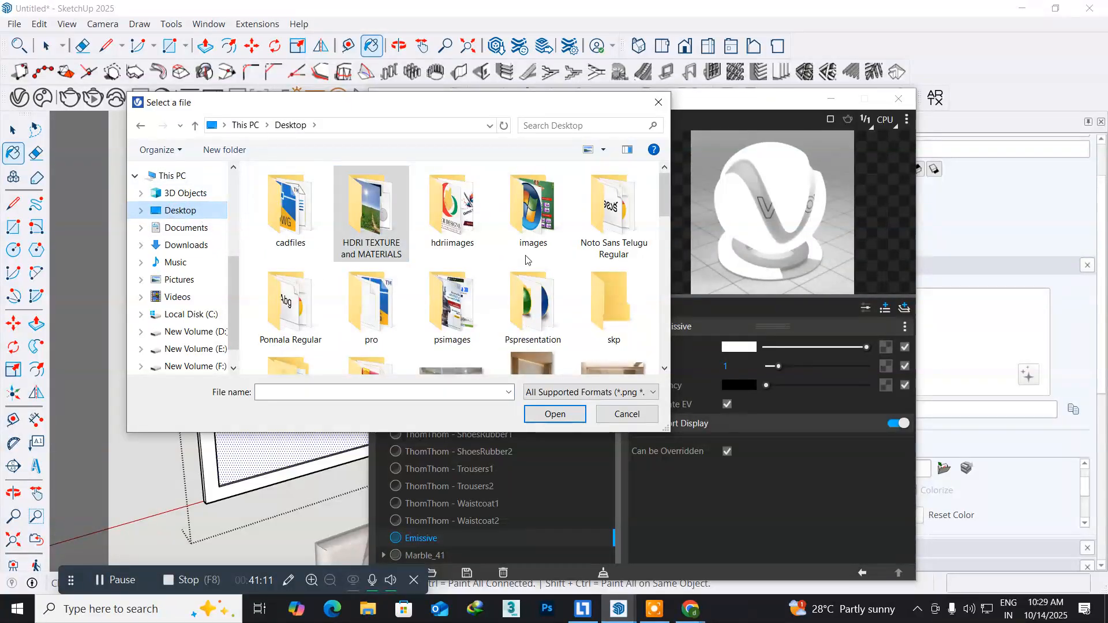
drag(663, 194, 644, 288)
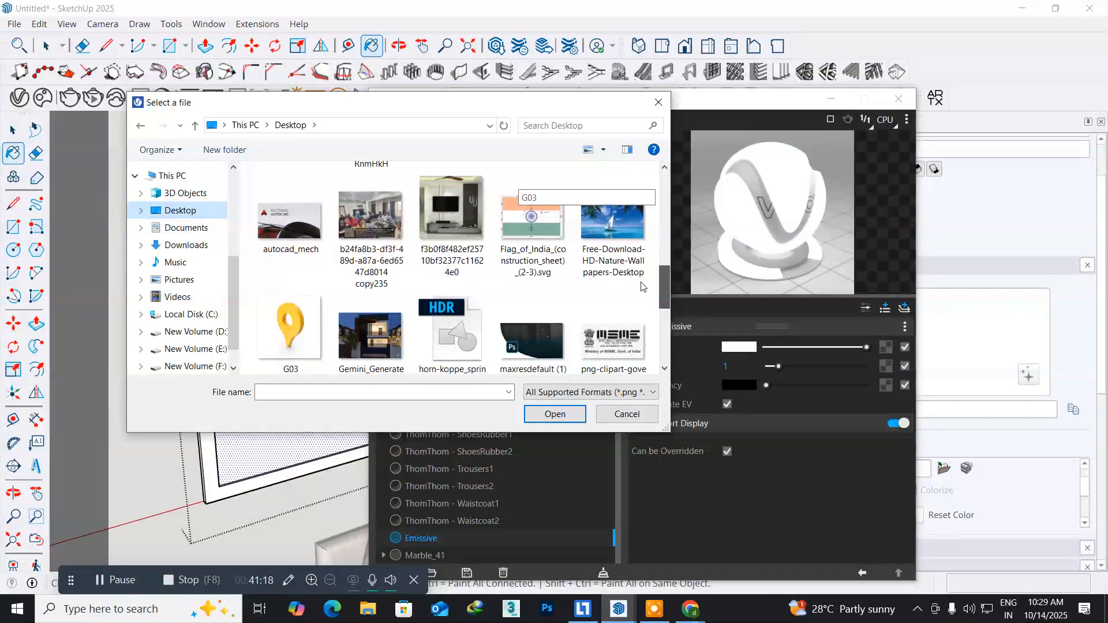
click(596, 227)
click(553, 414)
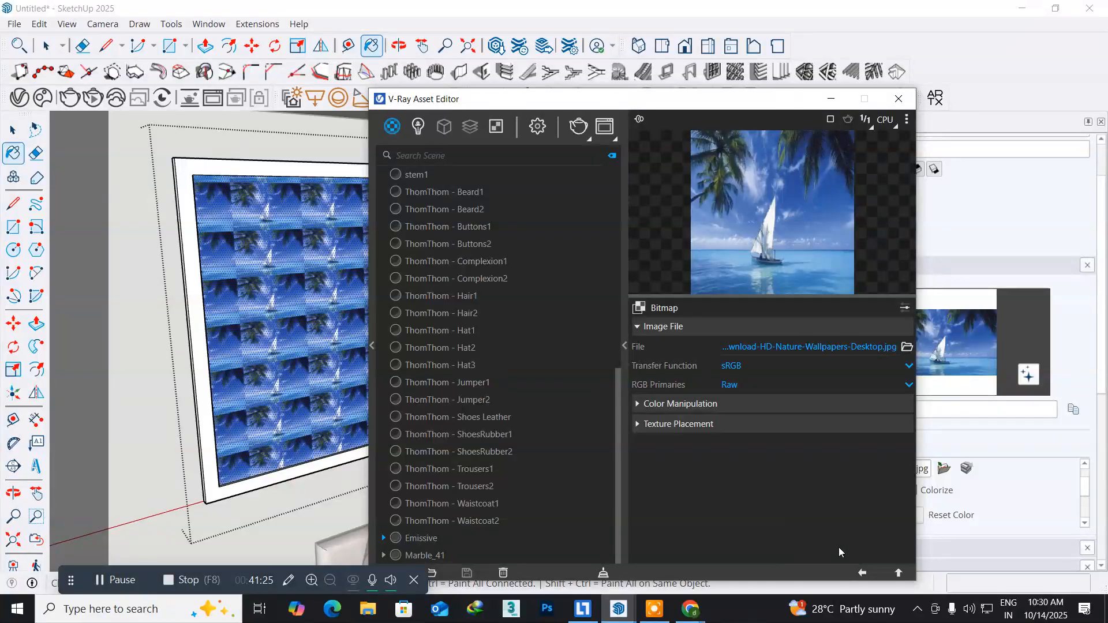
click(862, 573)
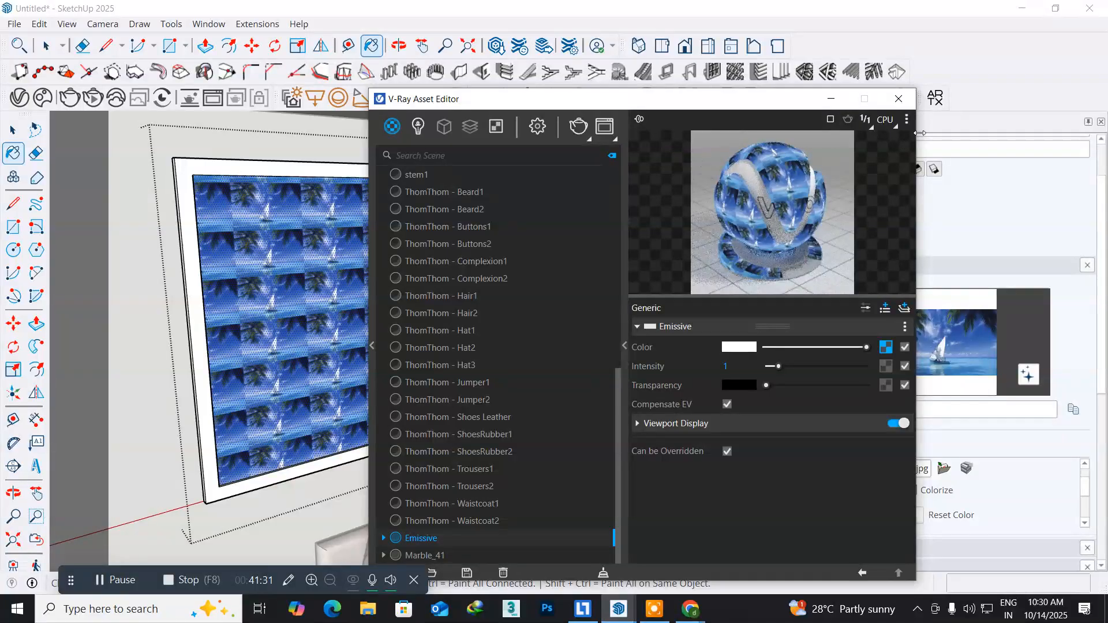
click(898, 100)
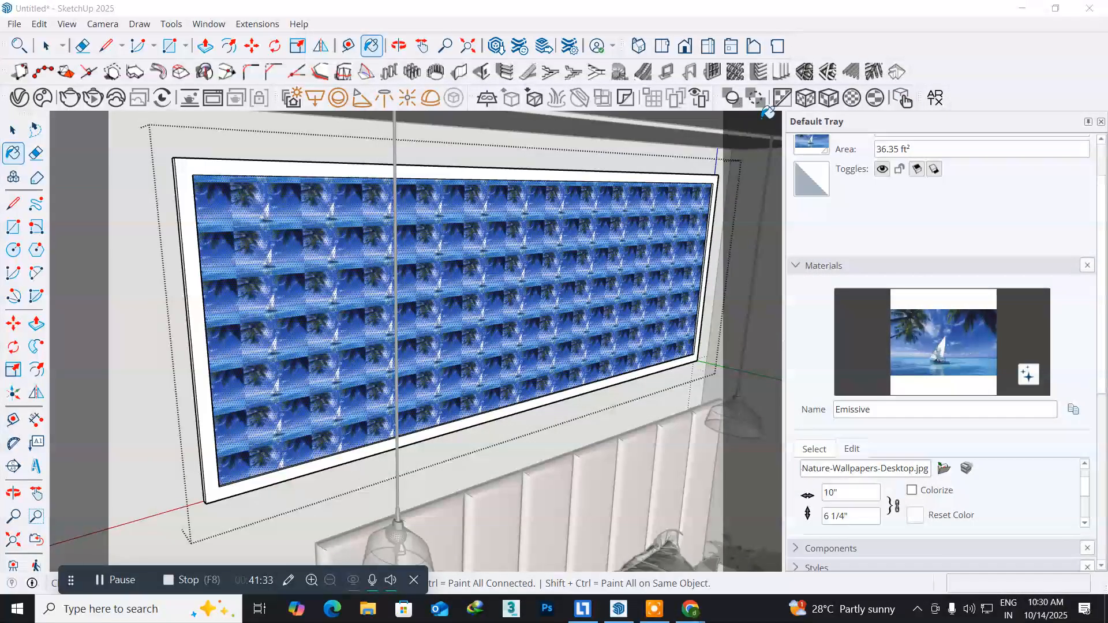
- Fit the sailboat texture across the frame's inner face as a single picture and close the frame group
click(827, 100)
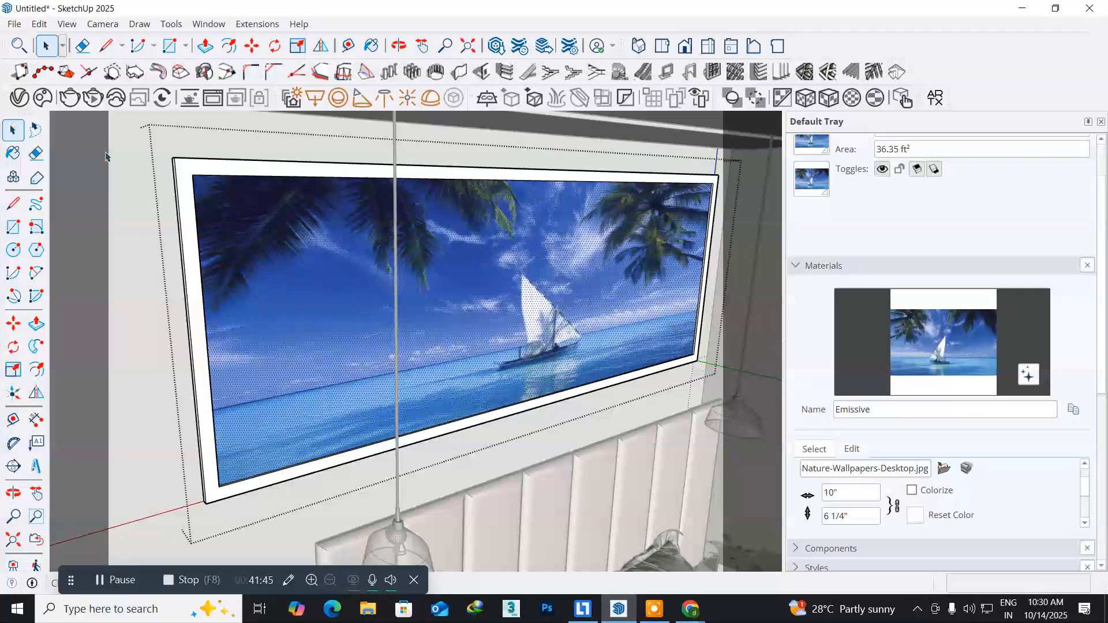
right_click(146, 198)
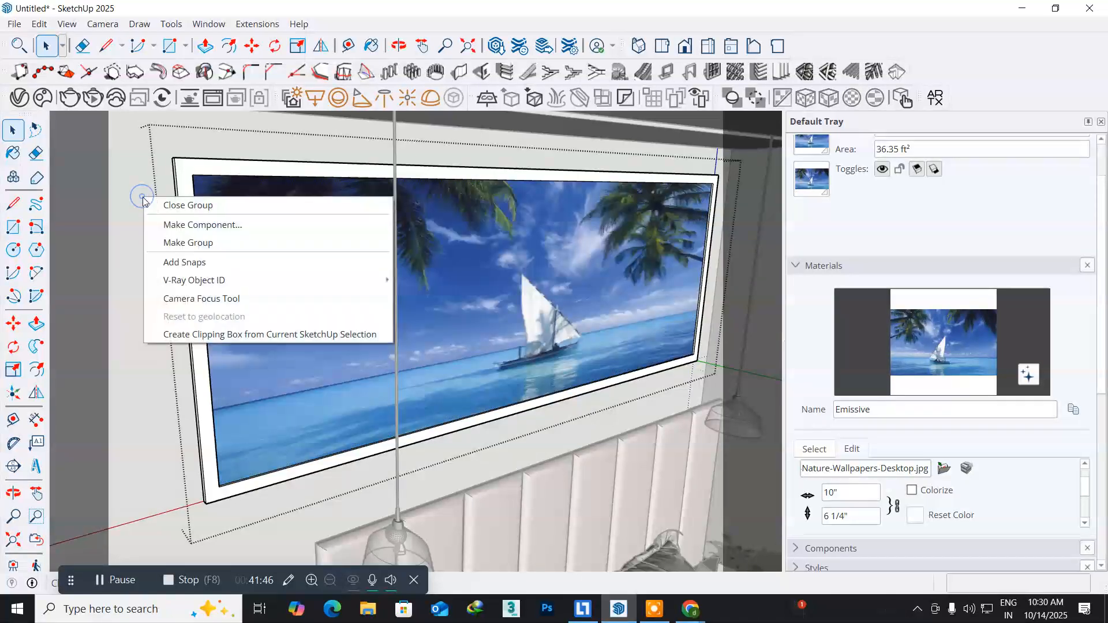
click(163, 206)
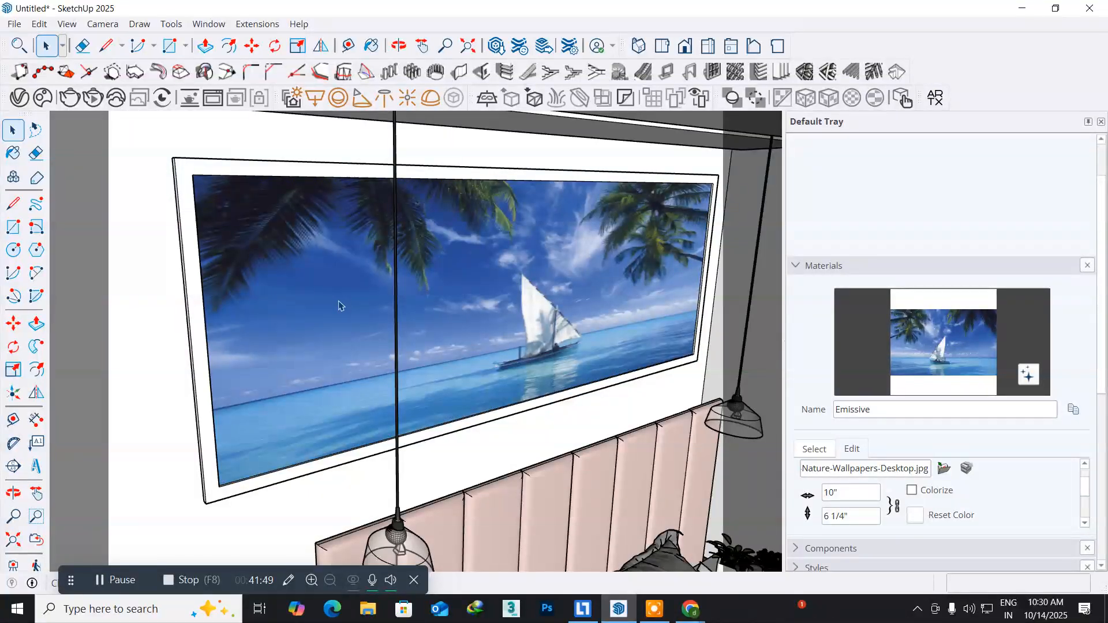
- Frame the bed and sailboat picture in Two-Point Perspective, check them in a V-Ray test render and close the frame buffer
scroll(339, 306, down, 6)
middle_drag(392, 450, 393, 384)
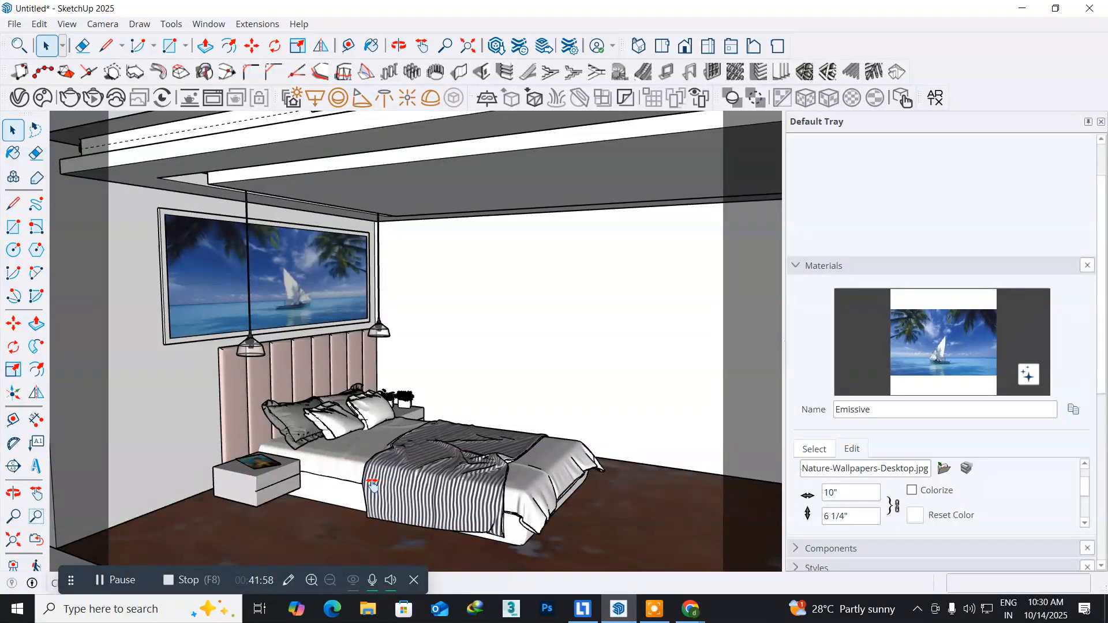
shift+middle_drag(373, 484, 348, 459)
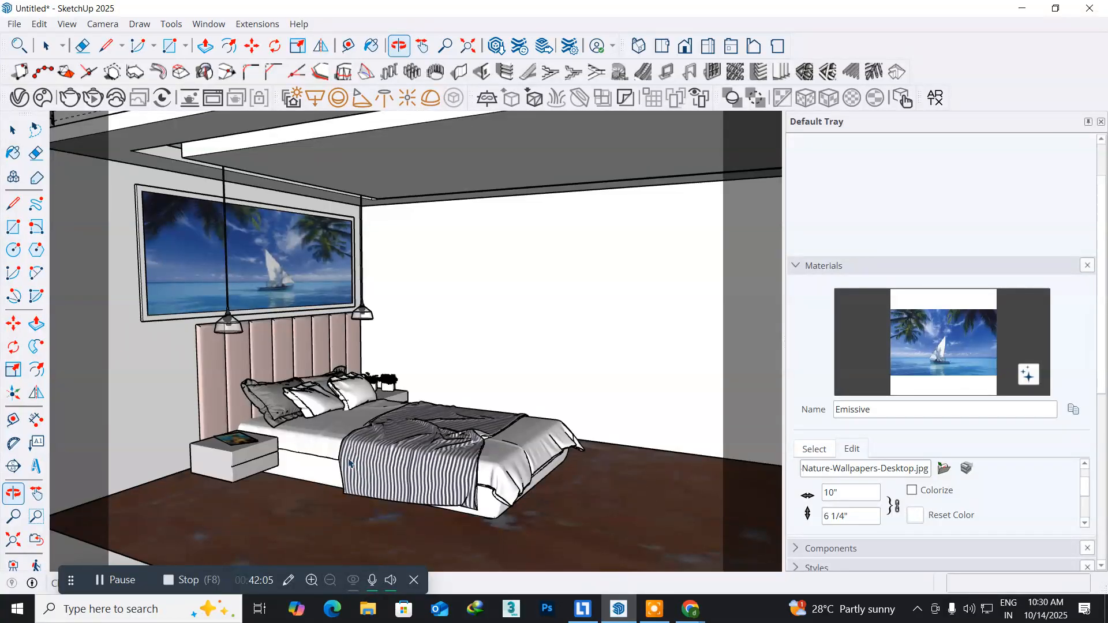
scroll(349, 464, up, 2)
scroll(455, 502, up, 2)
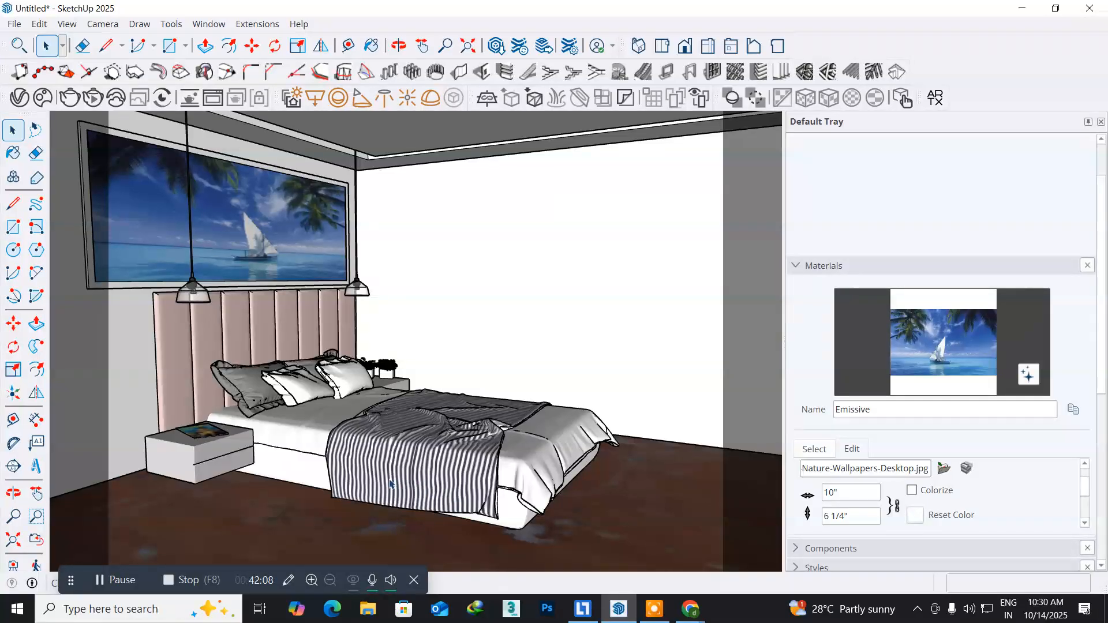
mouse_move(387, 479)
shift+middle_down()
mouse_move(404, 485)
mouse_move(377, 481)
shift+middle_up()
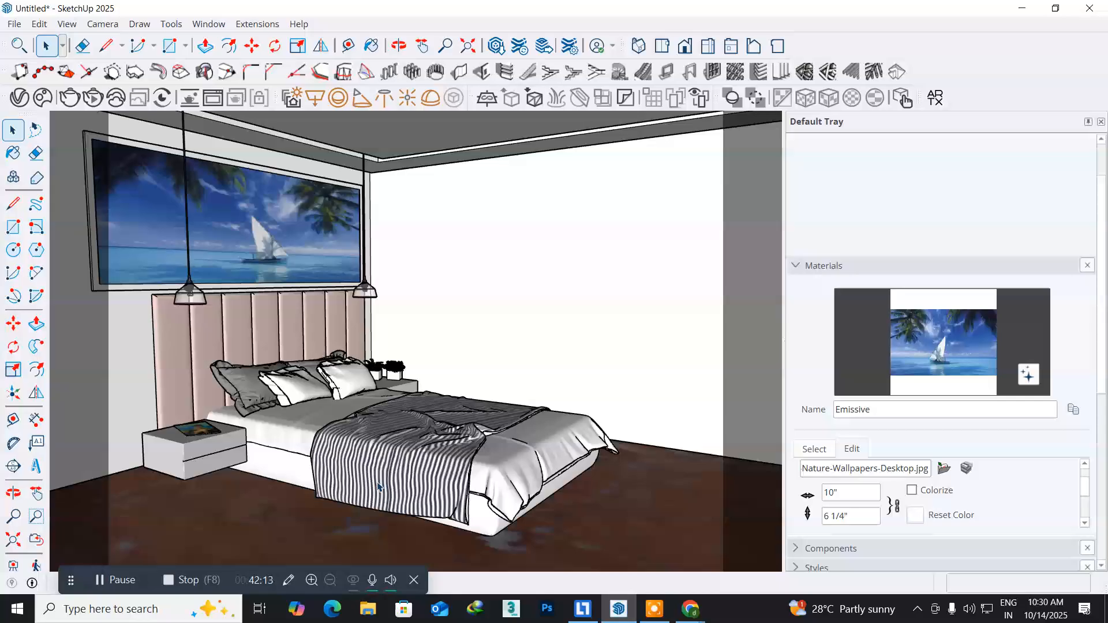
shift+middle_drag(313, 437, 336, 449)
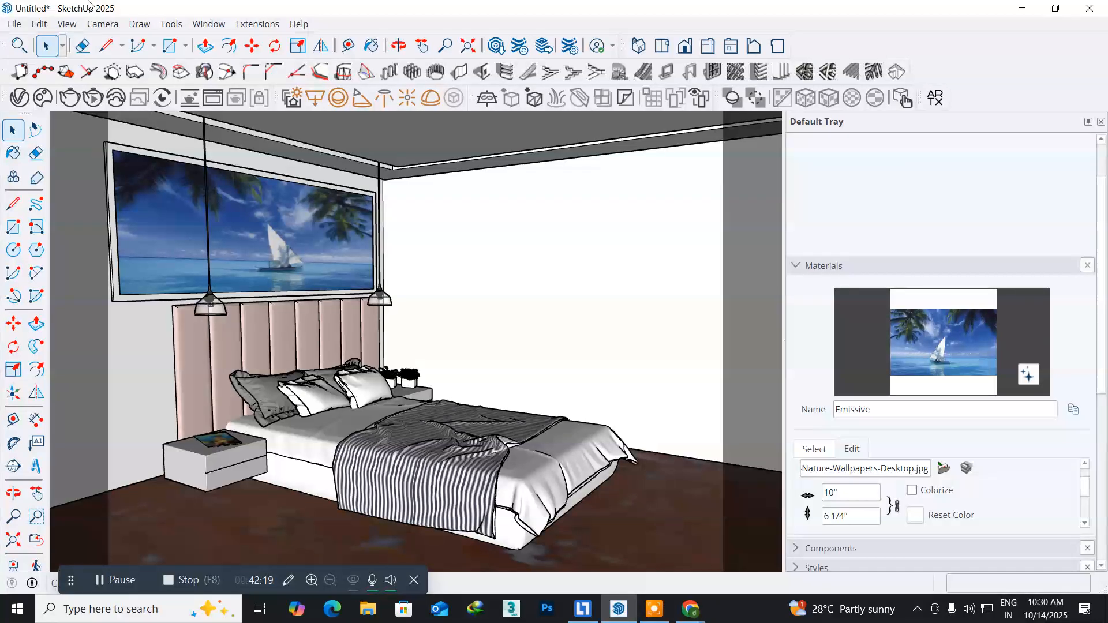
click(103, 25)
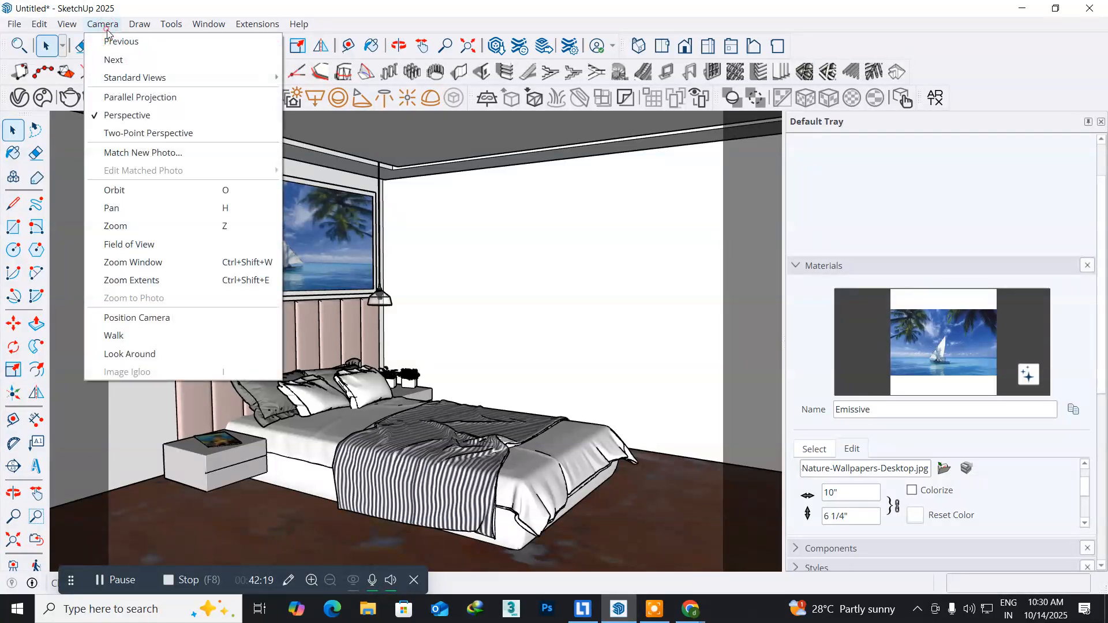
click(122, 130)
middle_drag(250, 447, 247, 410)
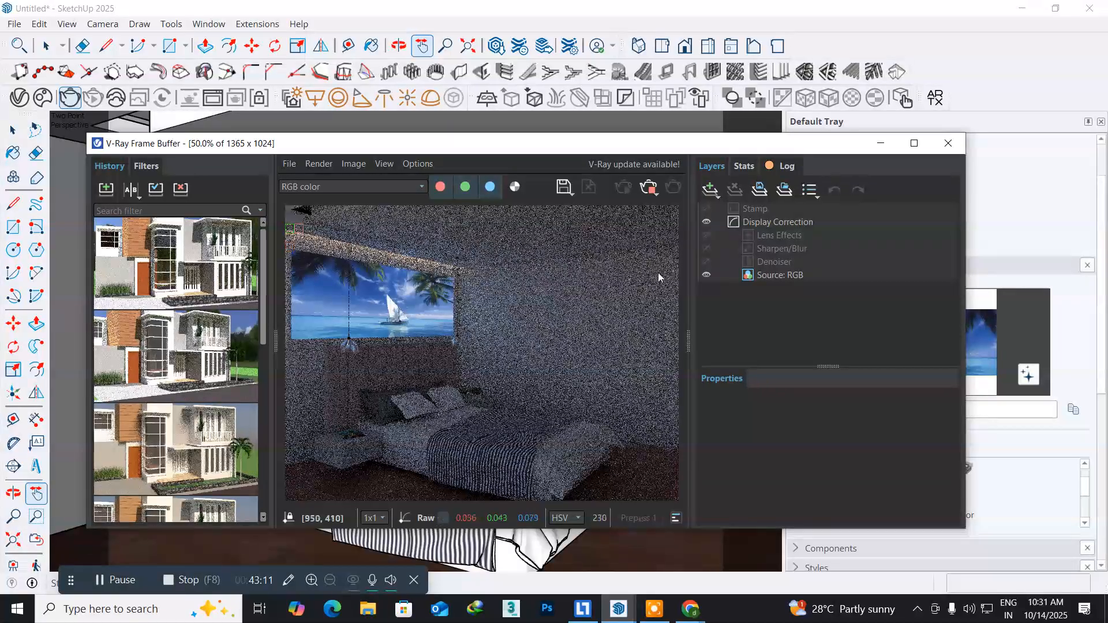
click(947, 153)
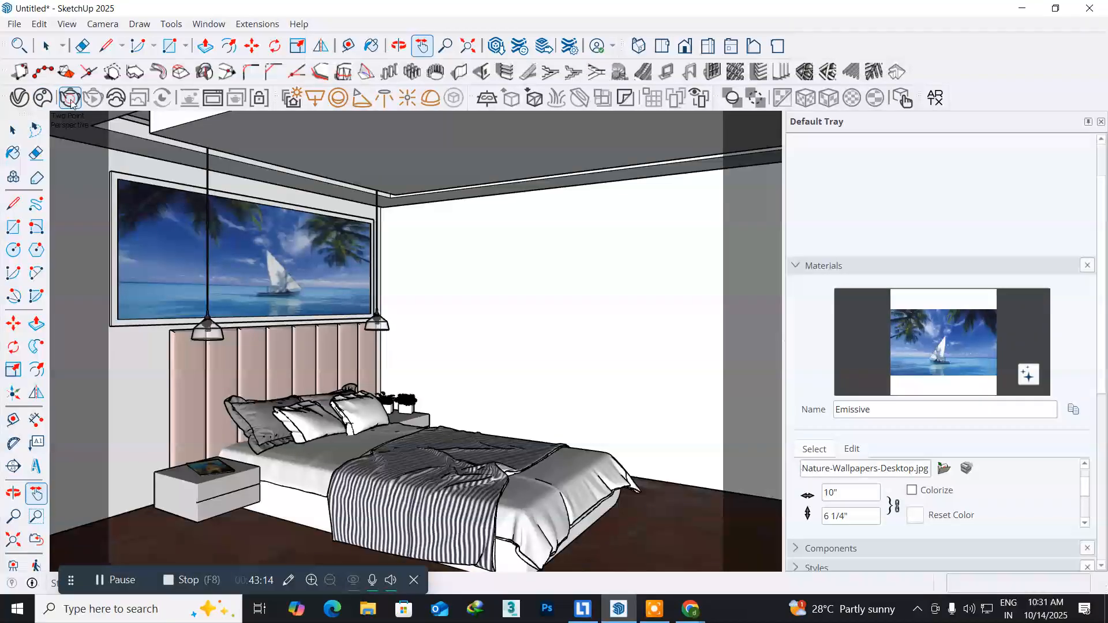
- Move the bed set with its nightstands and pendant lights back against the wall behind the headboard
middle_drag(389, 443, 597, 354)
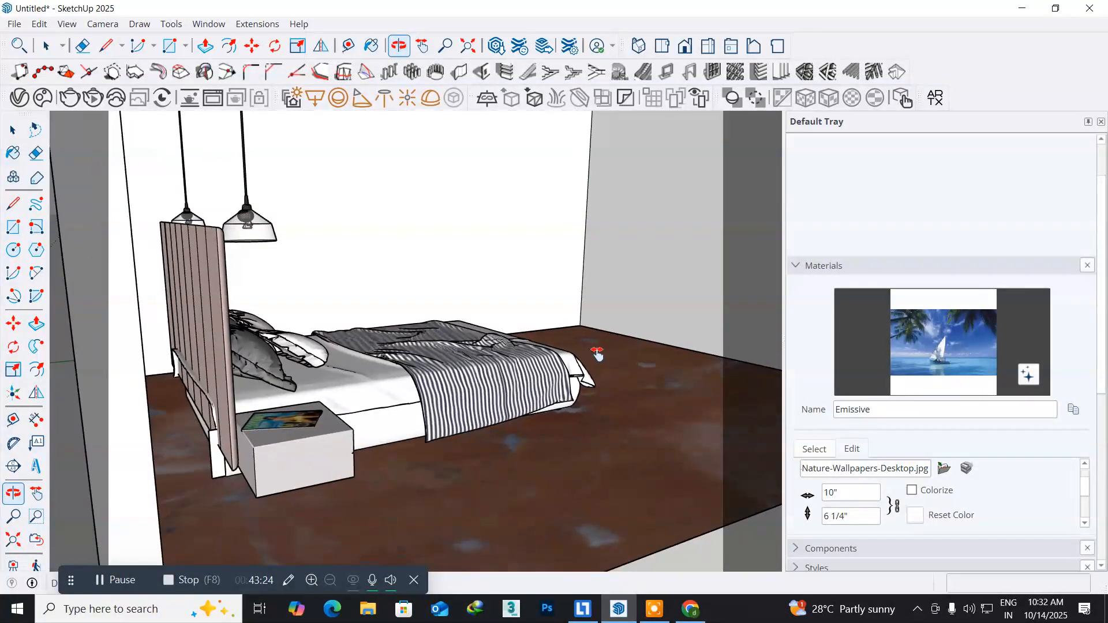
middle_drag(475, 458, 278, 480)
drag(232, 471, 318, 431)
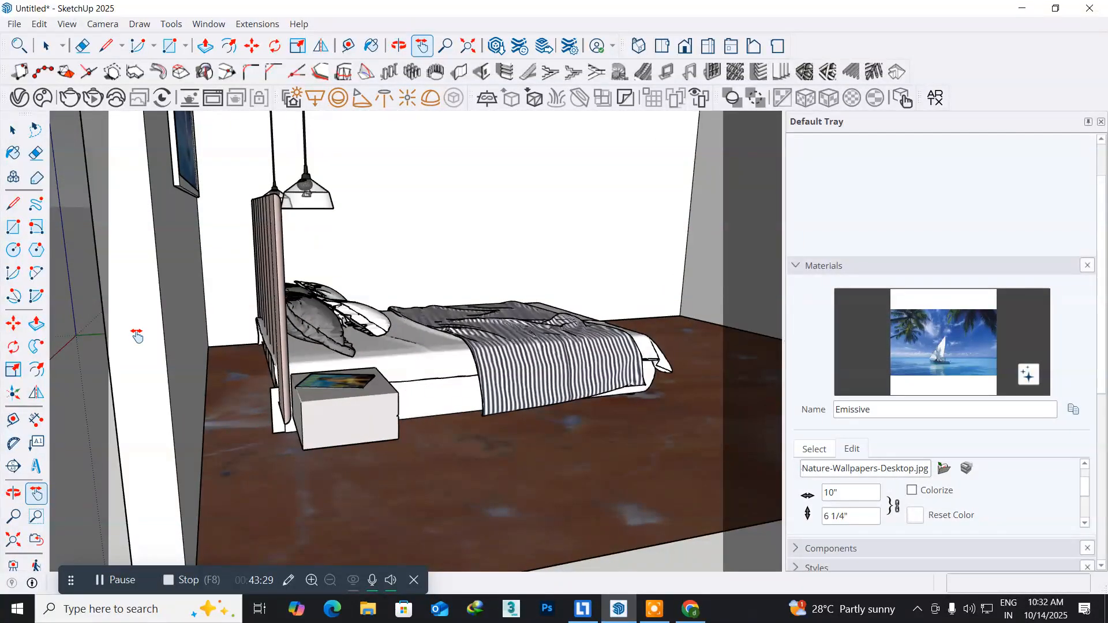
key(space)
click(347, 432)
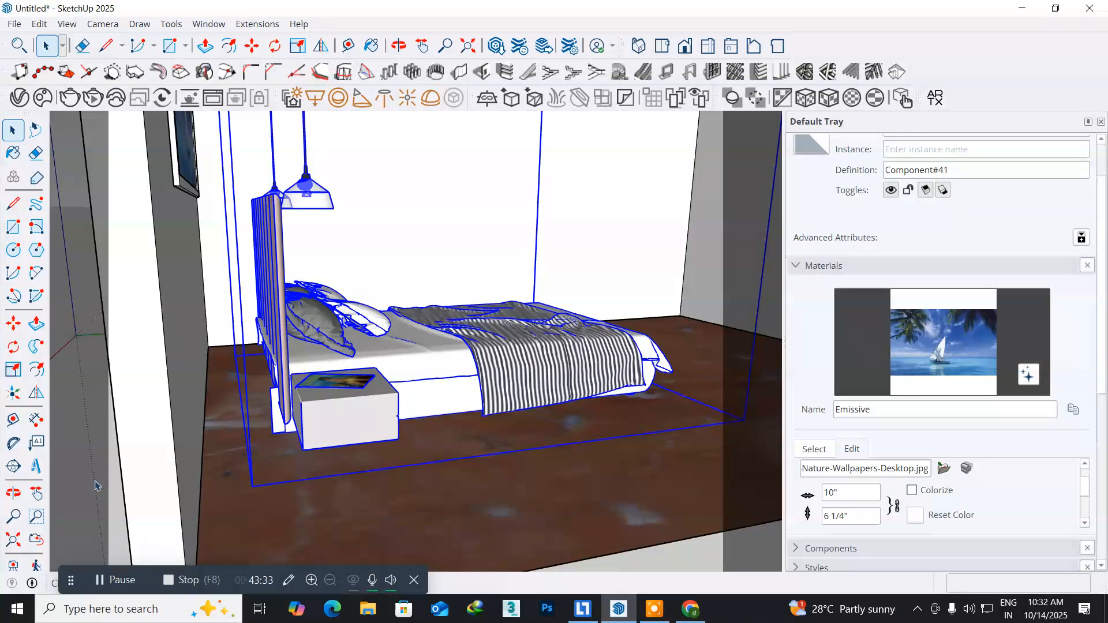
click(12, 323)
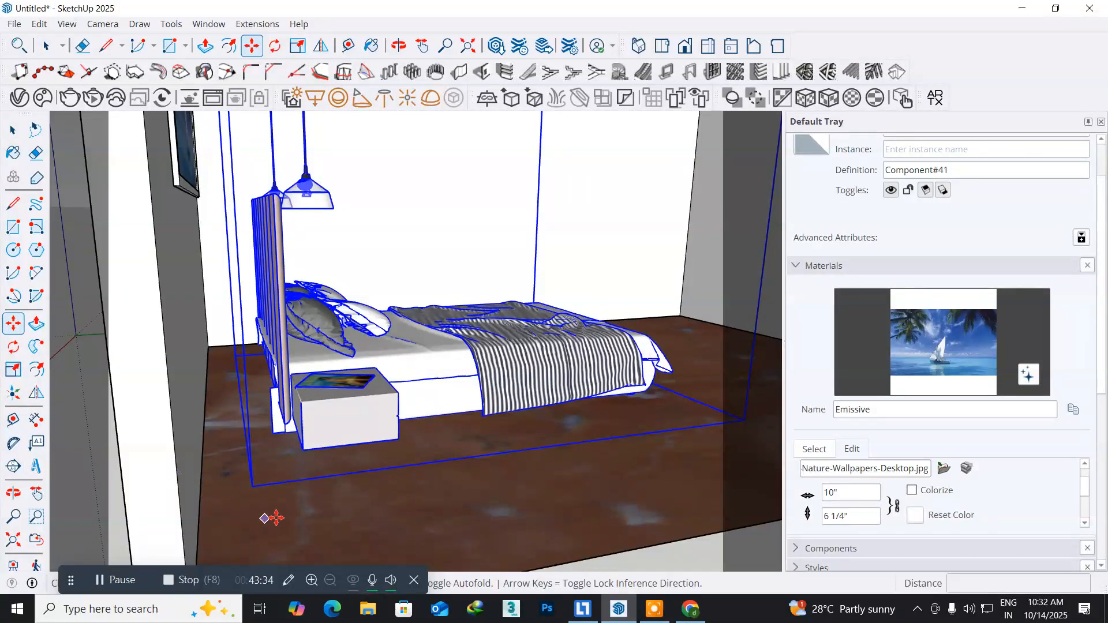
click(252, 486)
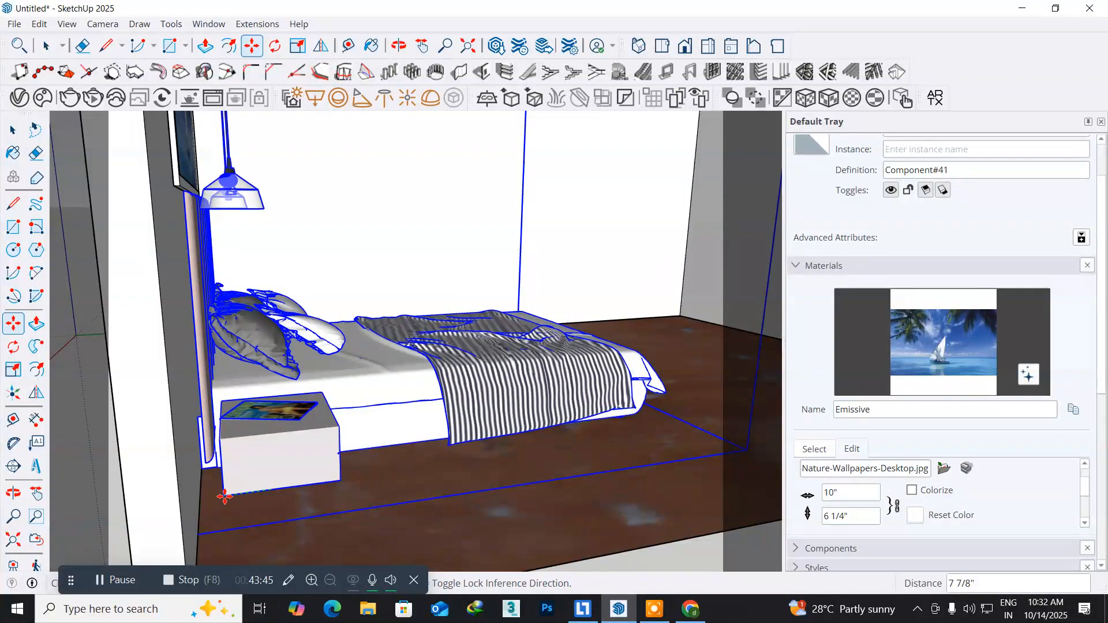
mouse_move(272, 497)
middle_down()
mouse_move(310, 516)
mouse_move(253, 502)
middle_up()
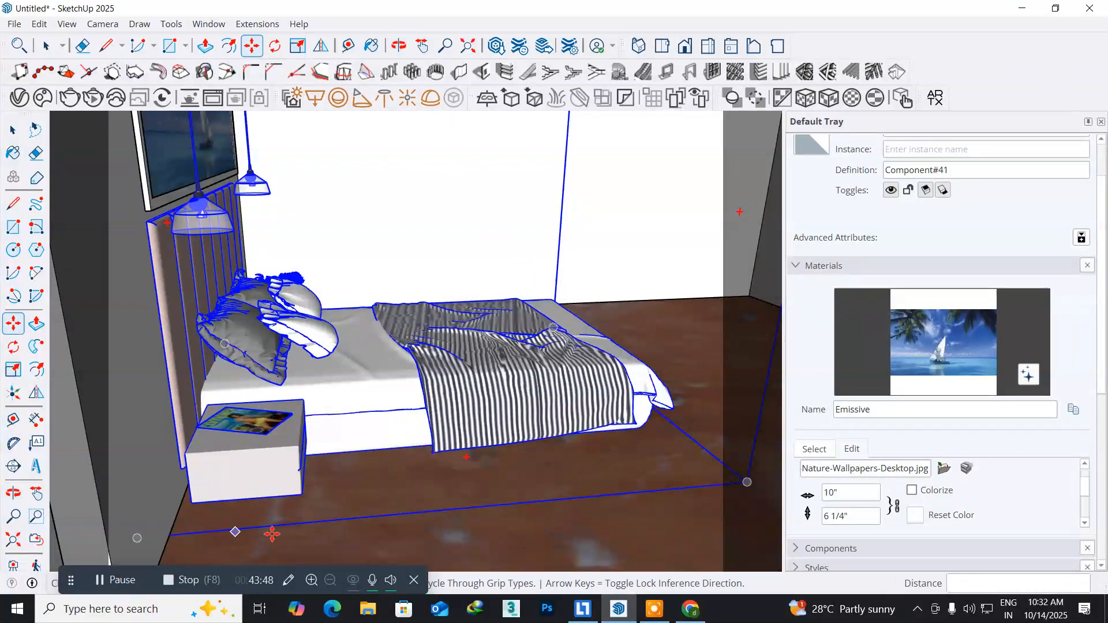
- Frame the room corner beyond the foot of the bed in a Two-Point Perspective view
middle_drag(544, 470, 398, 458)
shift+middle_drag(467, 363, 345, 461)
shift+middle_drag(331, 508, 353, 513)
click(88, 26)
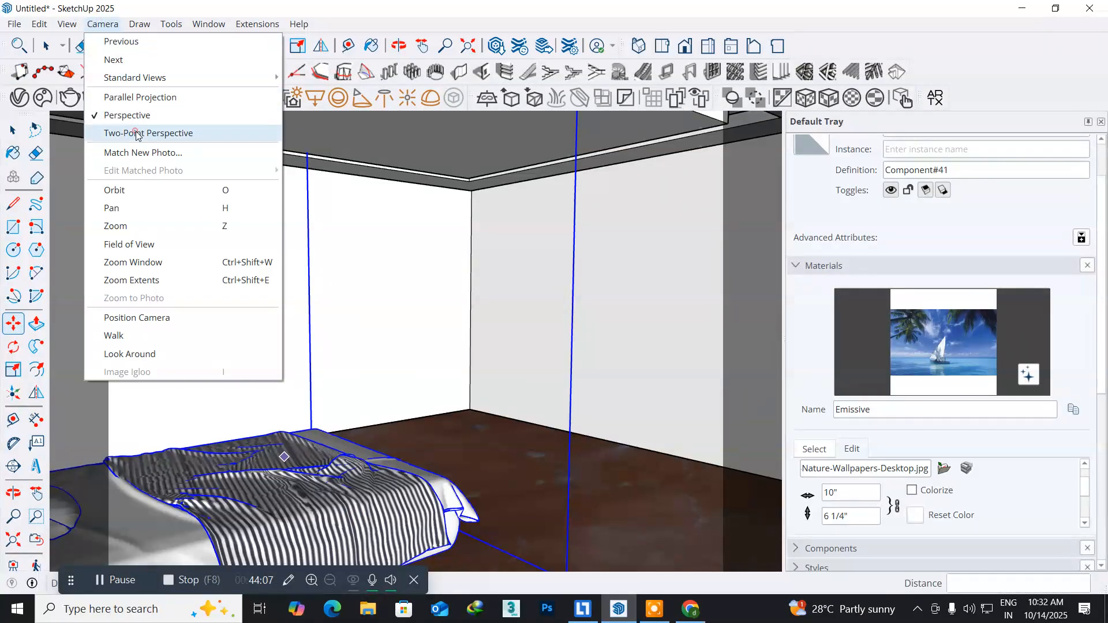
click(137, 133)
middle_drag(367, 511, 326, 449)
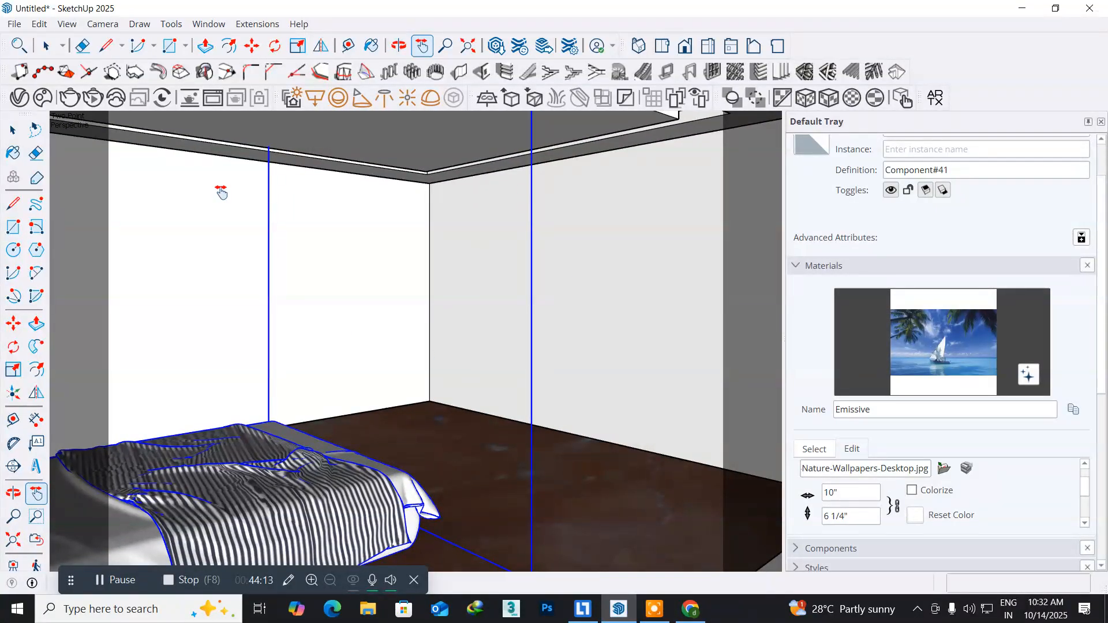
- Draw a rectangle about 7' 10 5/16" by 5' 5/8" on the empty wall facing the foot of the bed
click(13, 129)
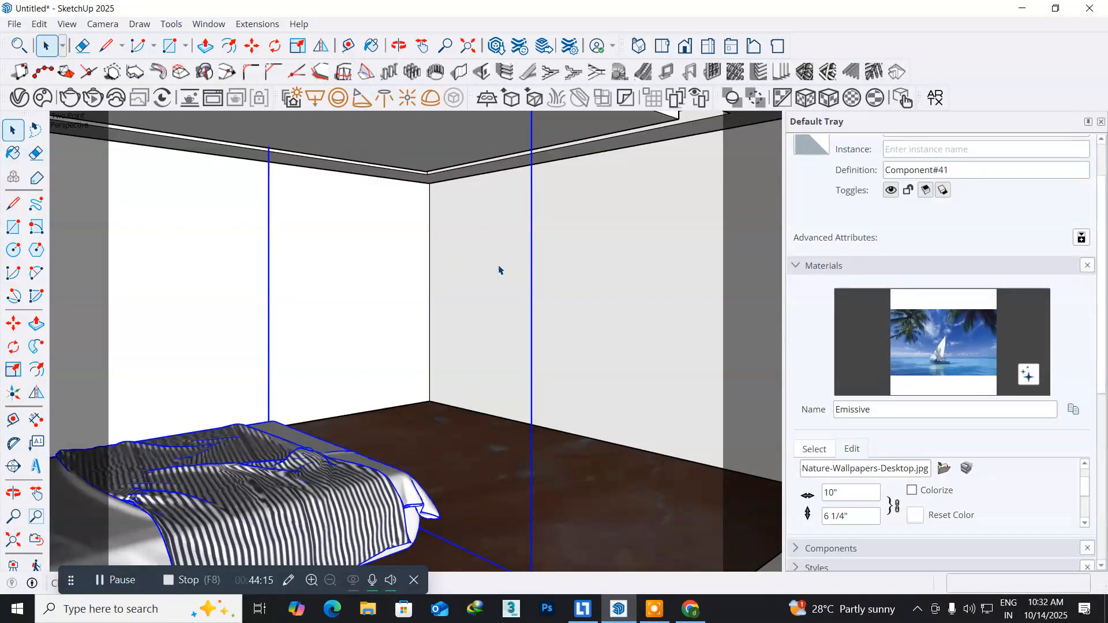
click(605, 285)
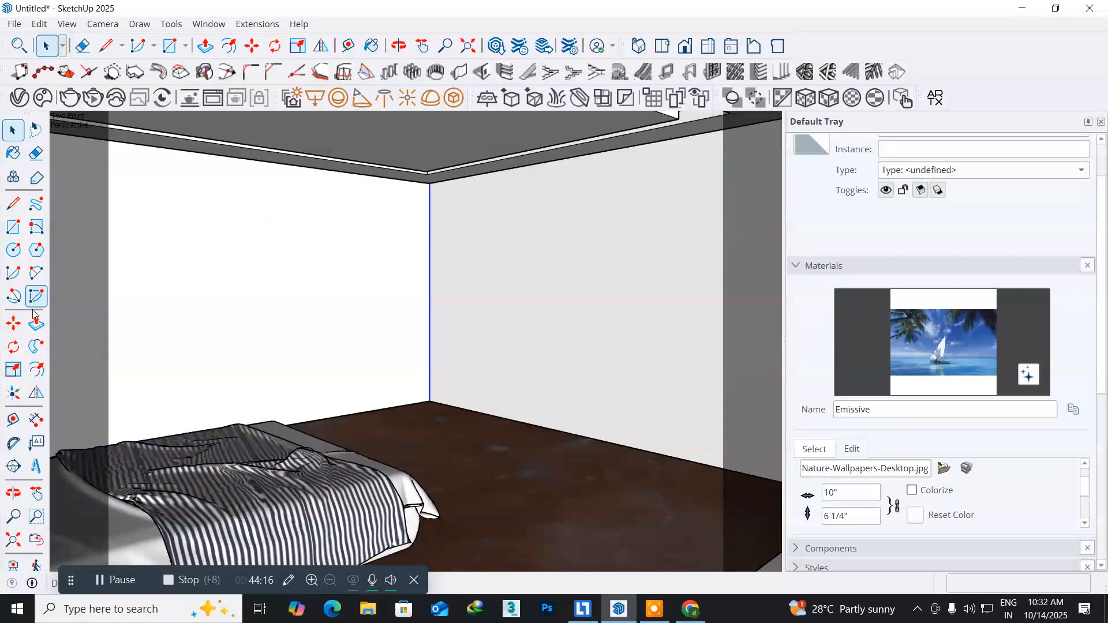
click(10, 231)
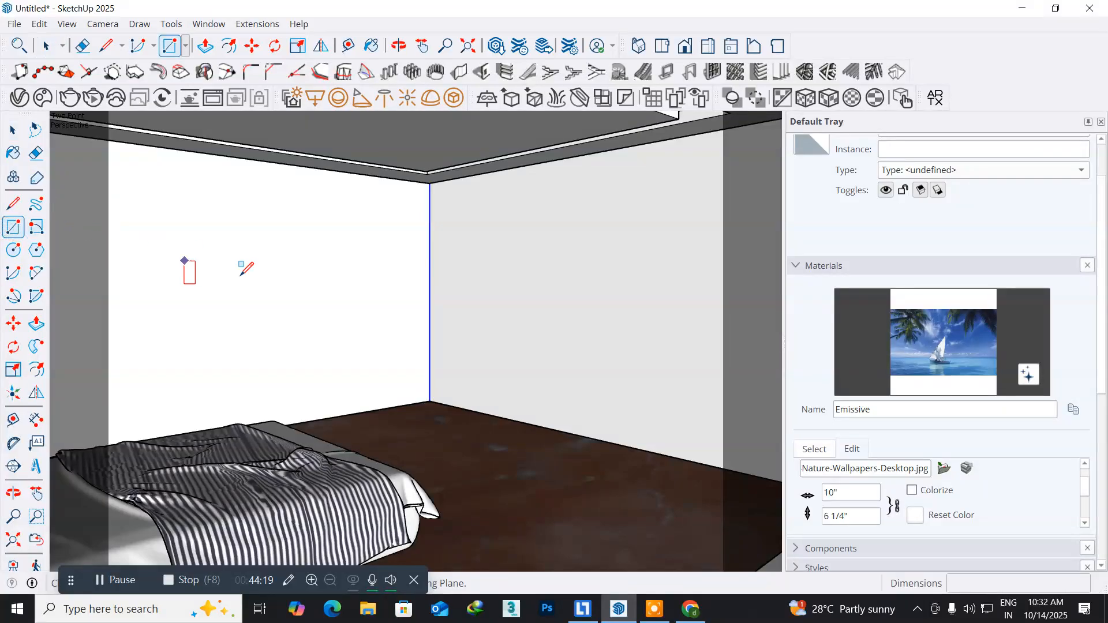
click(493, 215)
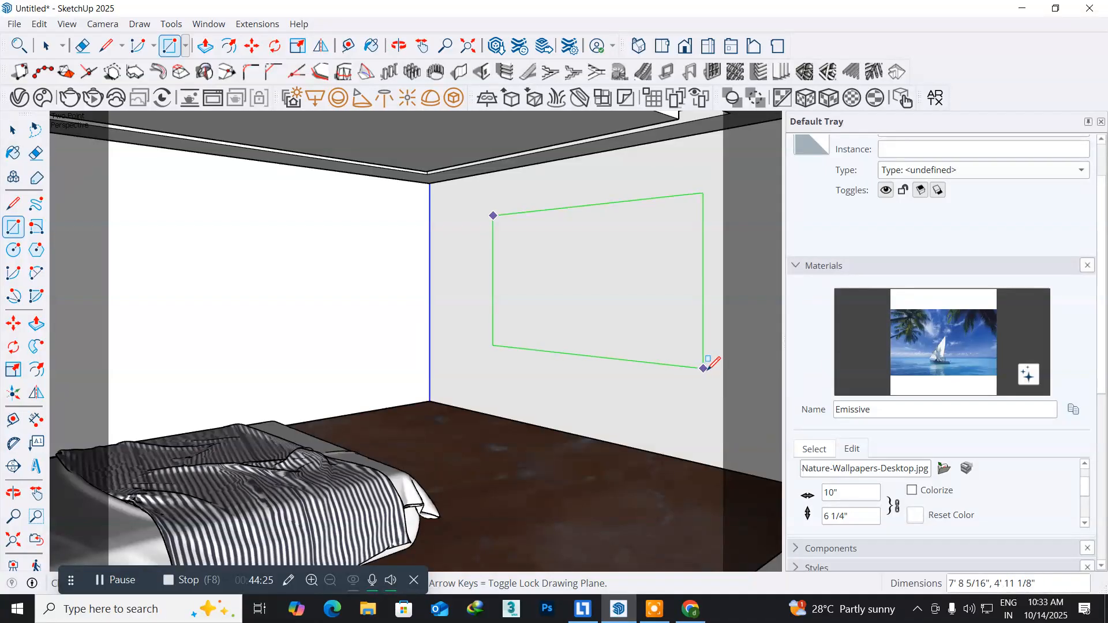
click(711, 373)
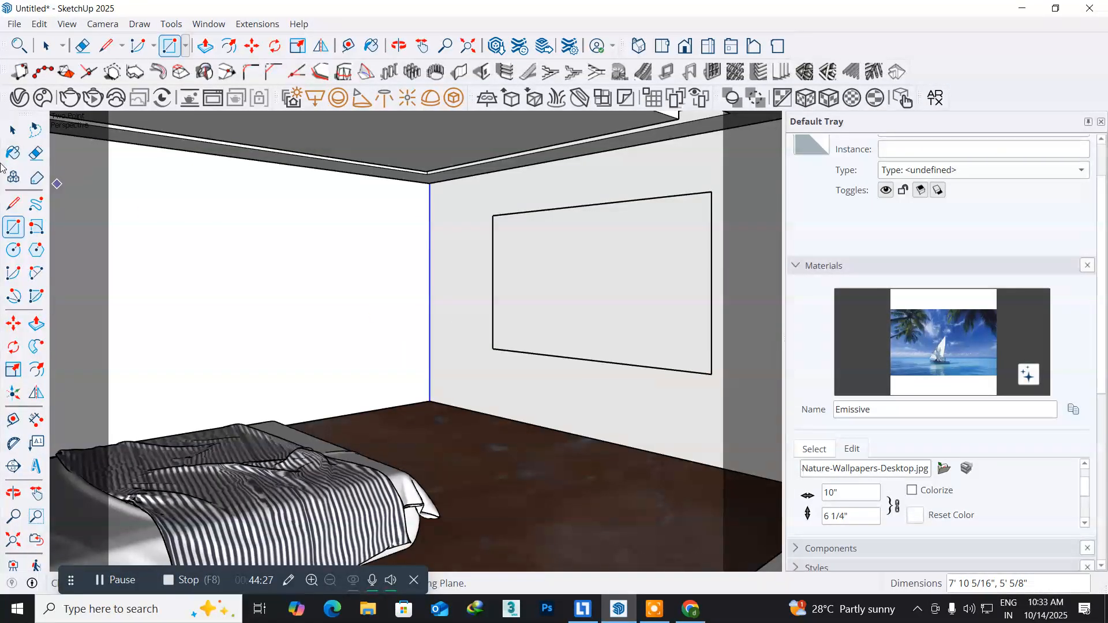
- Make the wall rectangle's face and edges into a group
click(13, 130)
click(560, 297)
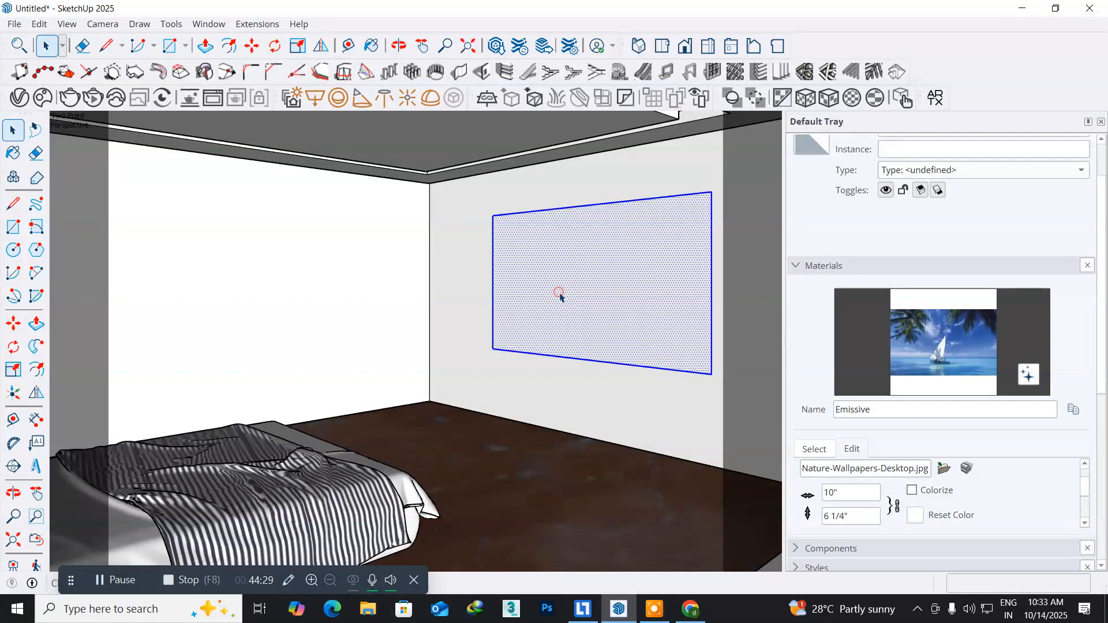
right_click(560, 297)
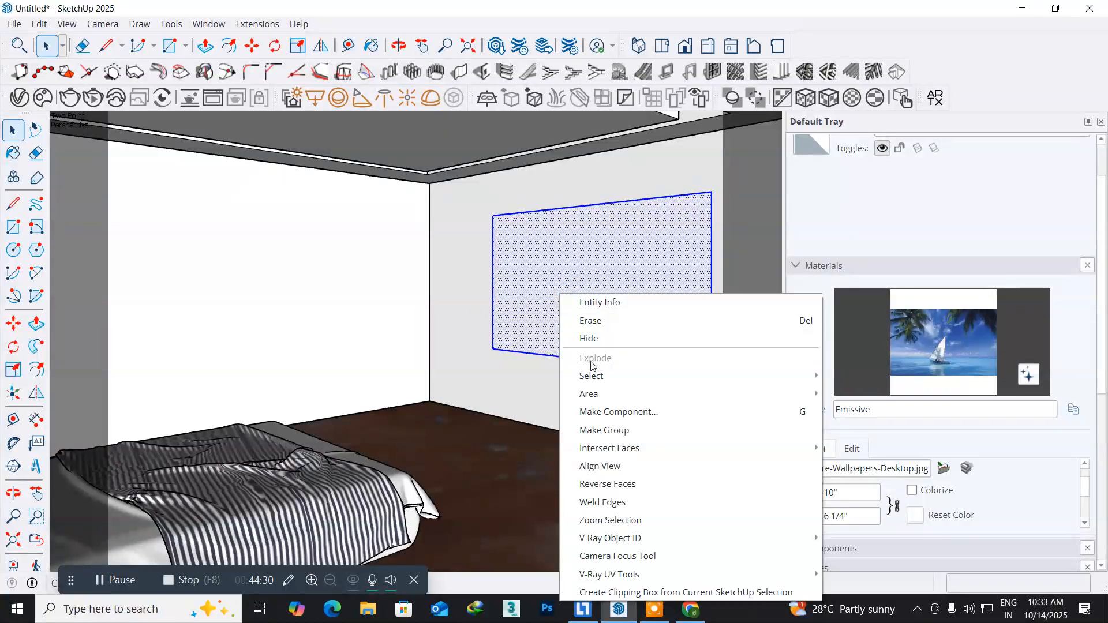
click(610, 430)
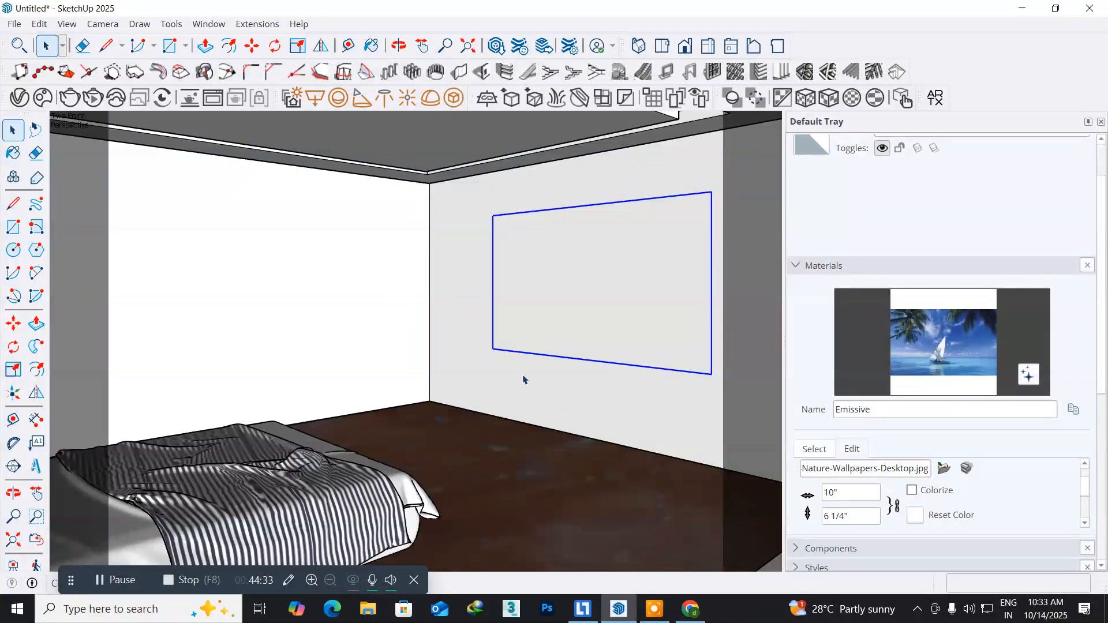
- Open the rectangle group for editing and offset the face's outline 1" inward to form a thin border
click(563, 267)
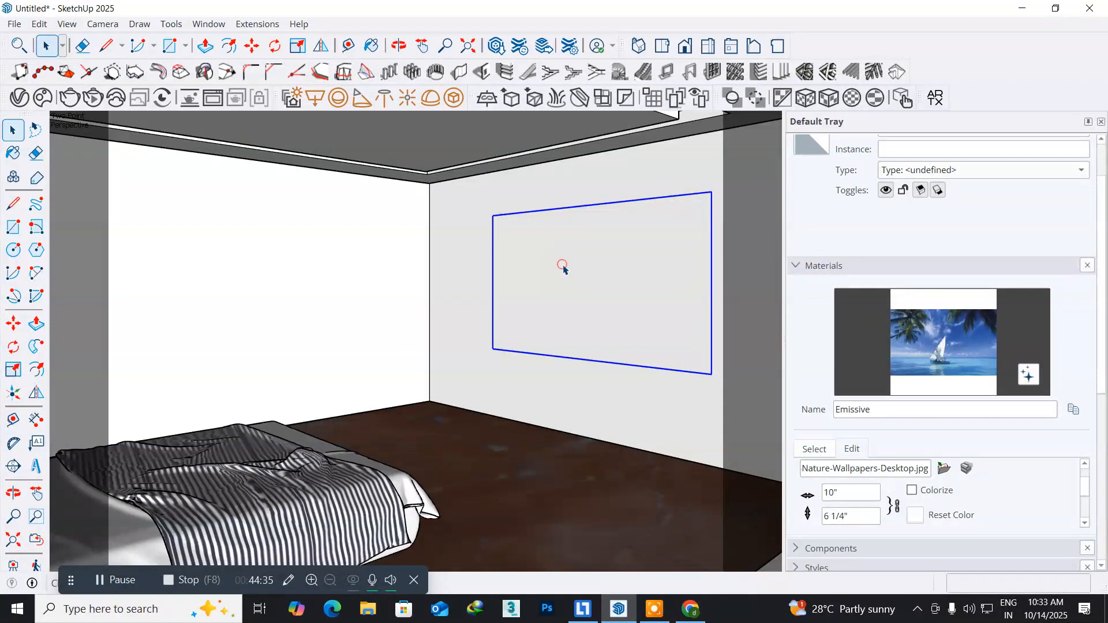
double_click(563, 267)
click(507, 272)
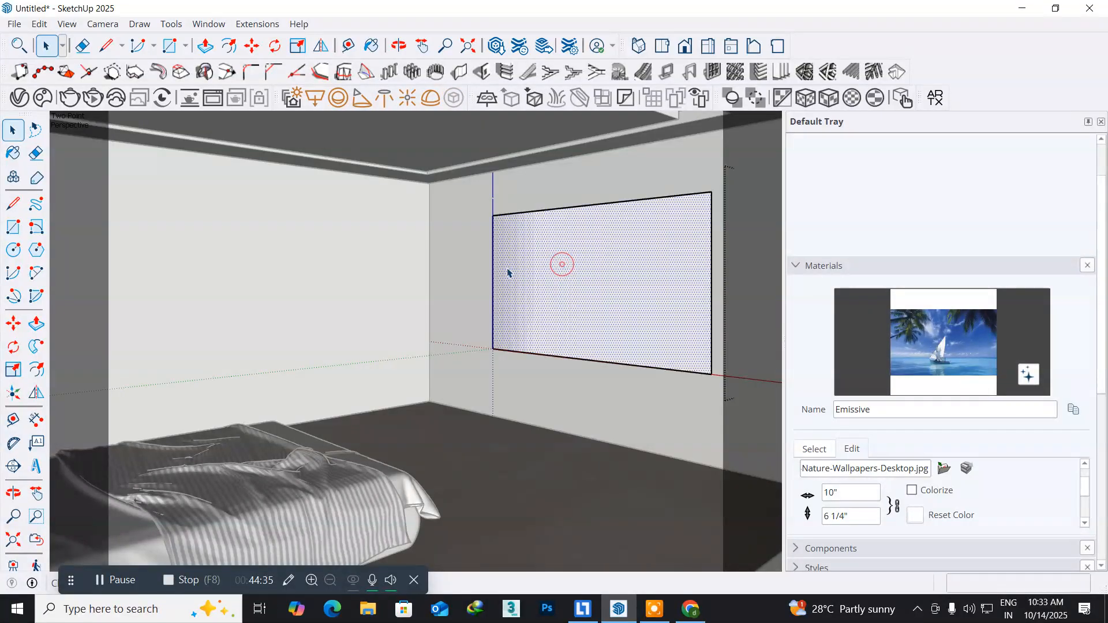
click(41, 376)
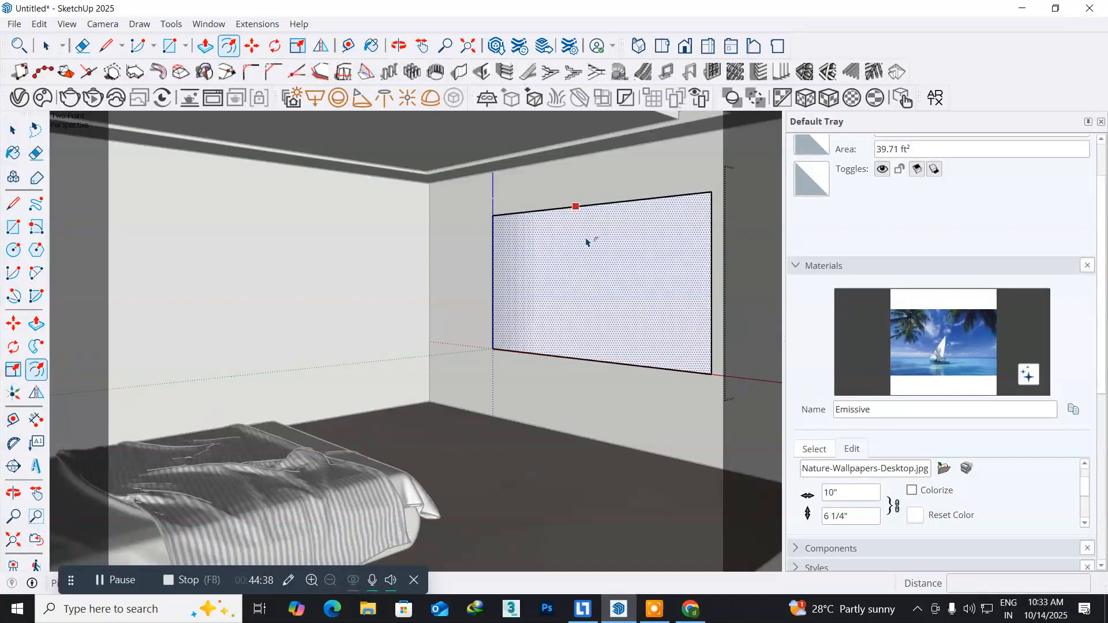
click(599, 210)
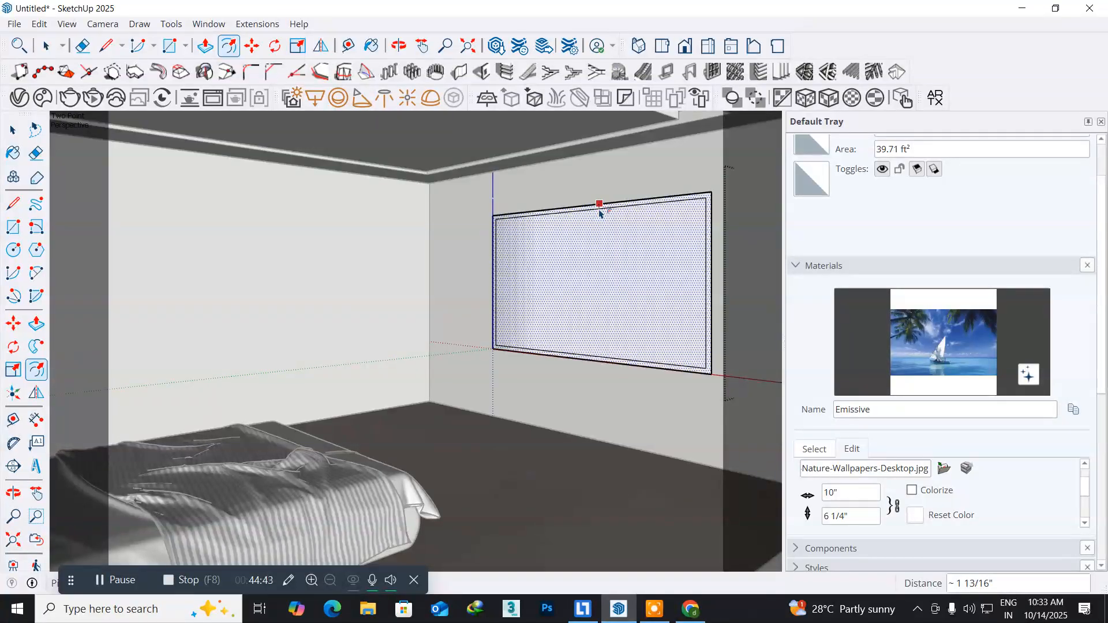
text(1)
key(Return)
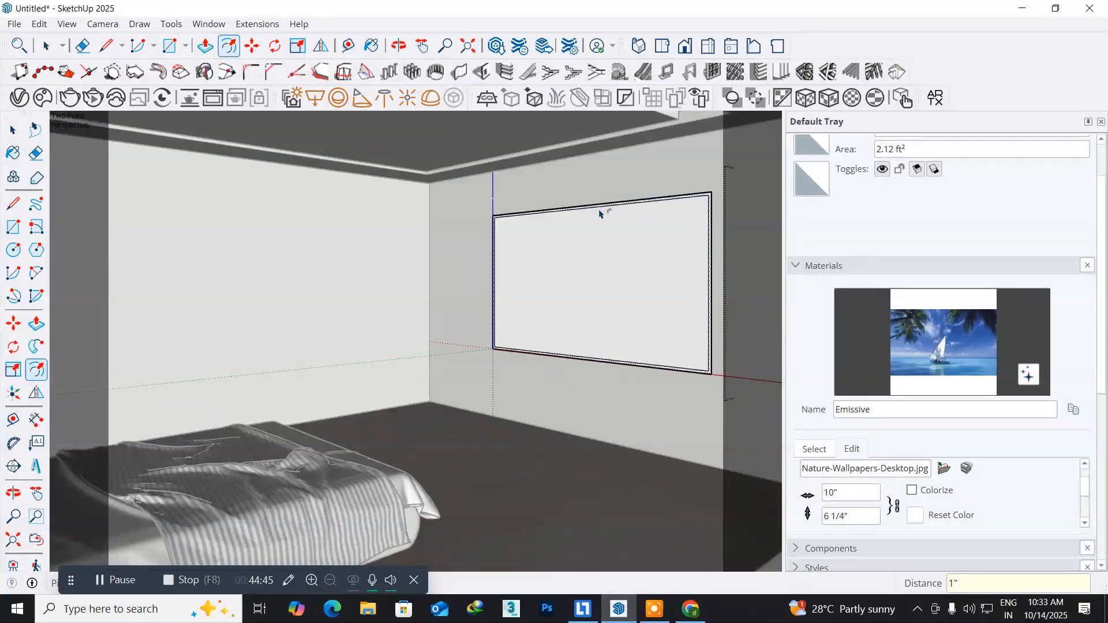
- Extrude the thin border around the wall rectangle by 1" to form a raised frame
scroll(623, 212, up, 5)
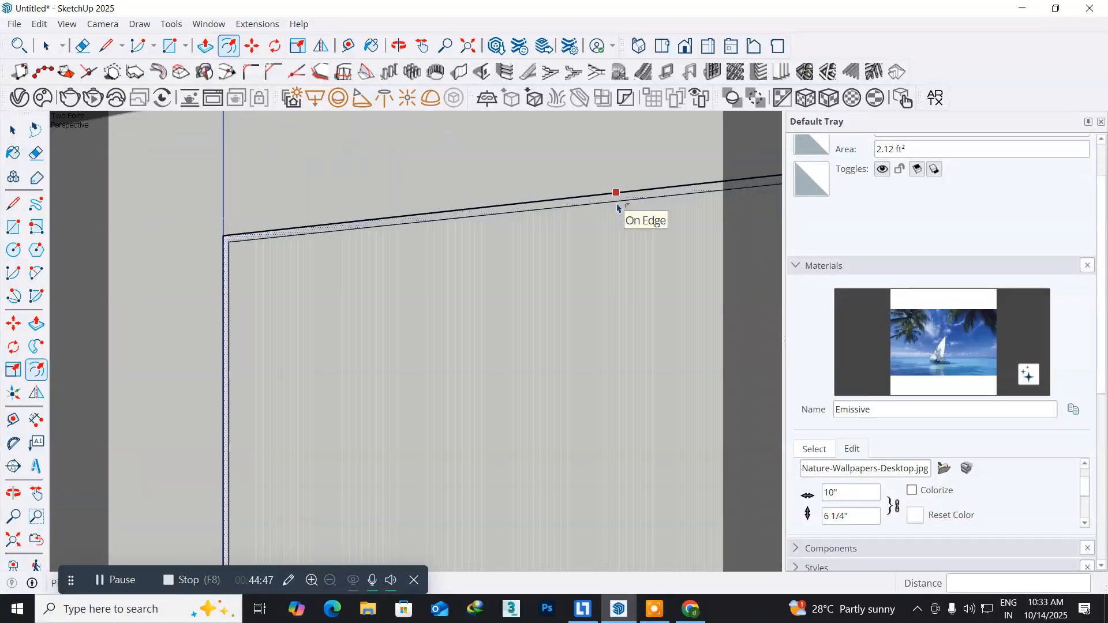
scroll(549, 241, up, 2)
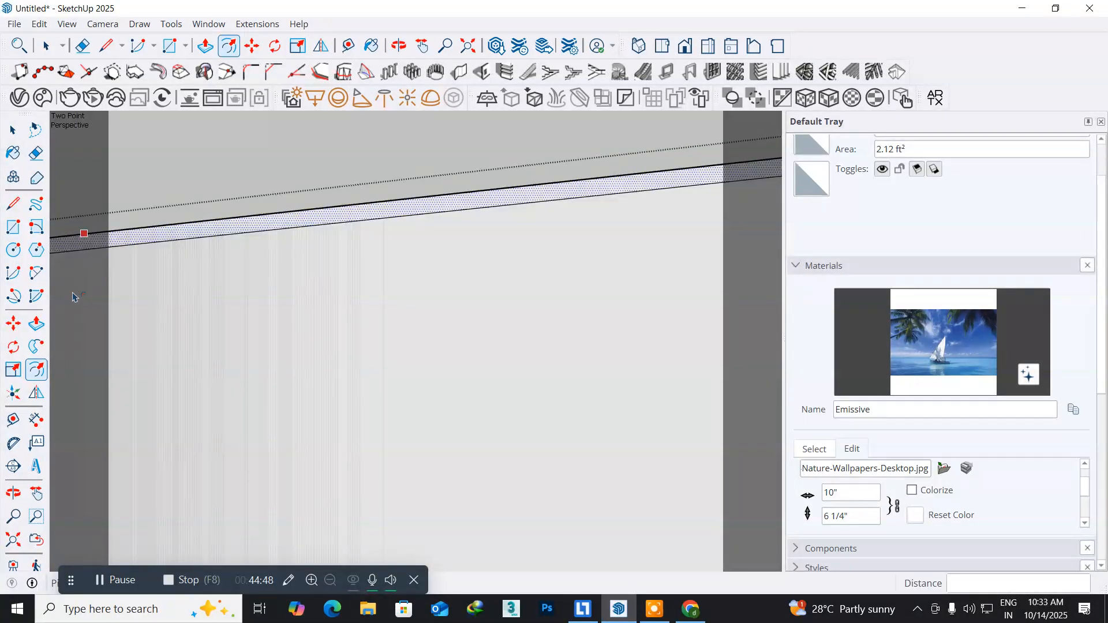
click(36, 324)
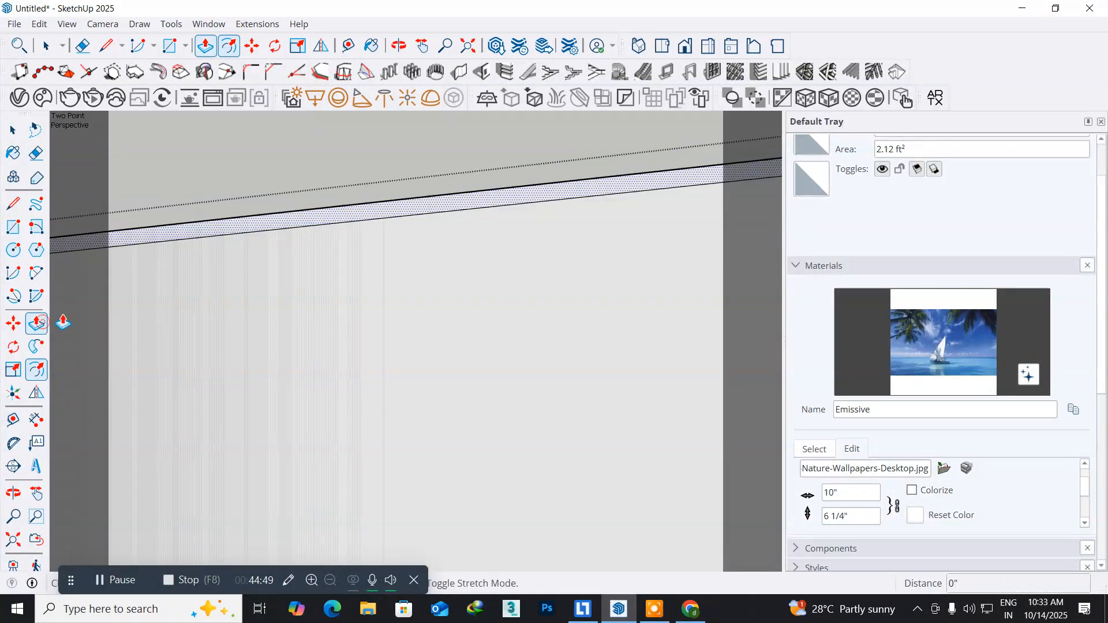
click(535, 201)
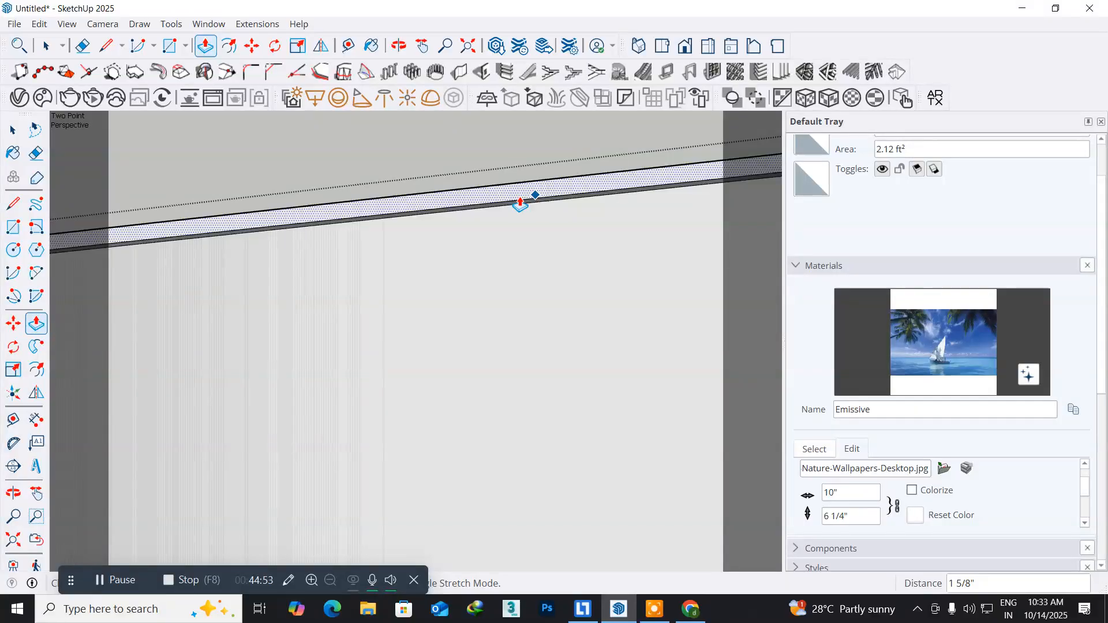
click(519, 203)
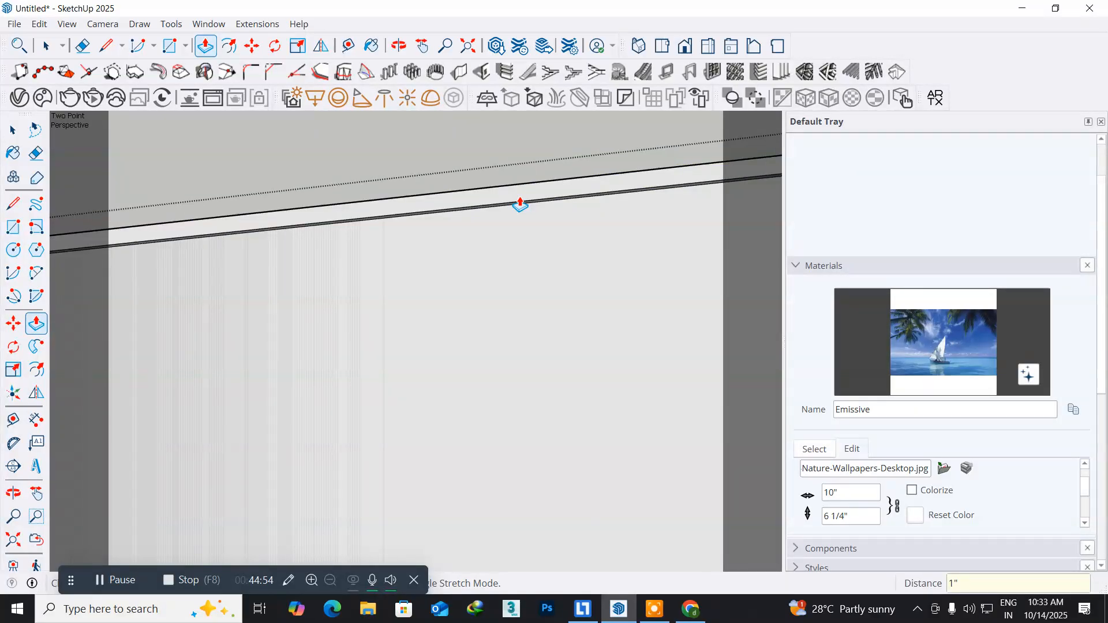
click(12, 128)
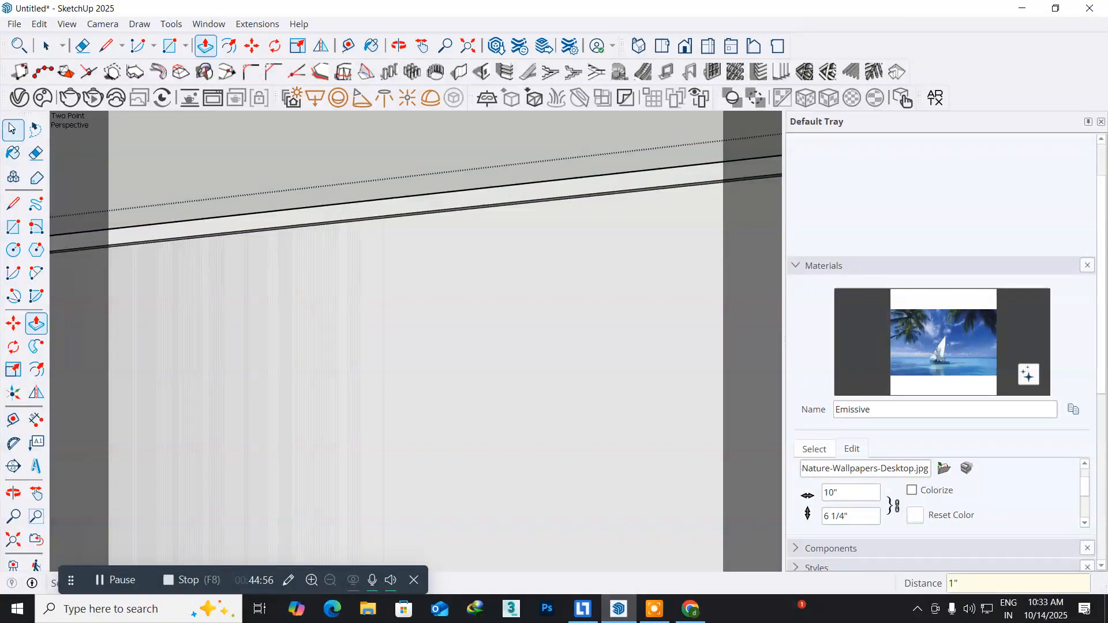
- Close the framed panel group, reopen it for editing and select the large face inside the raised frame
right_click(189, 149)
click(199, 156)
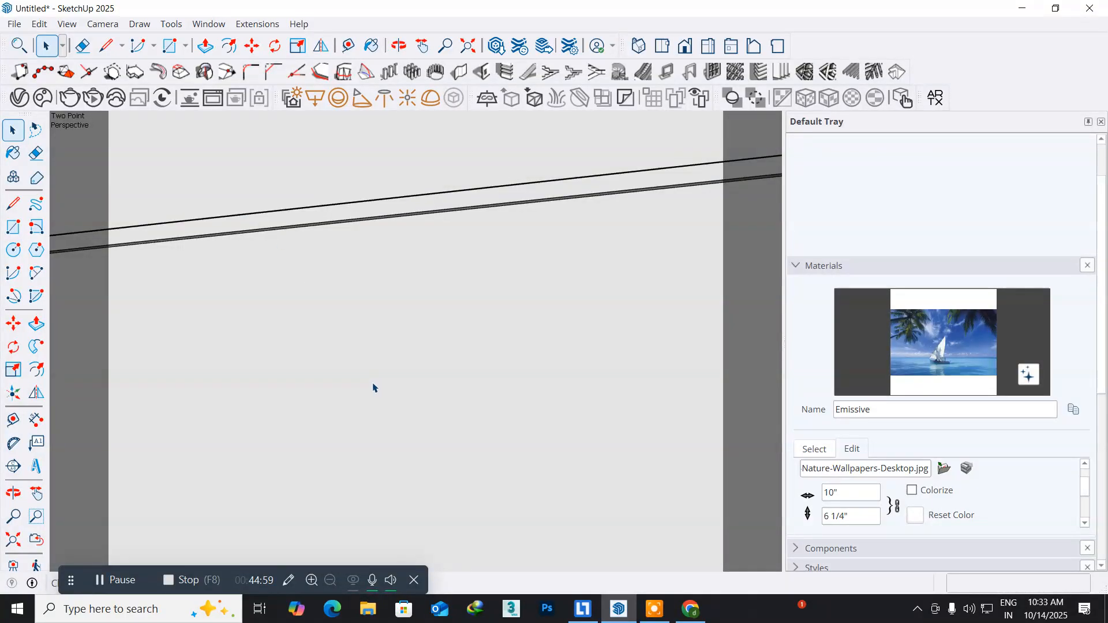
click(325, 405)
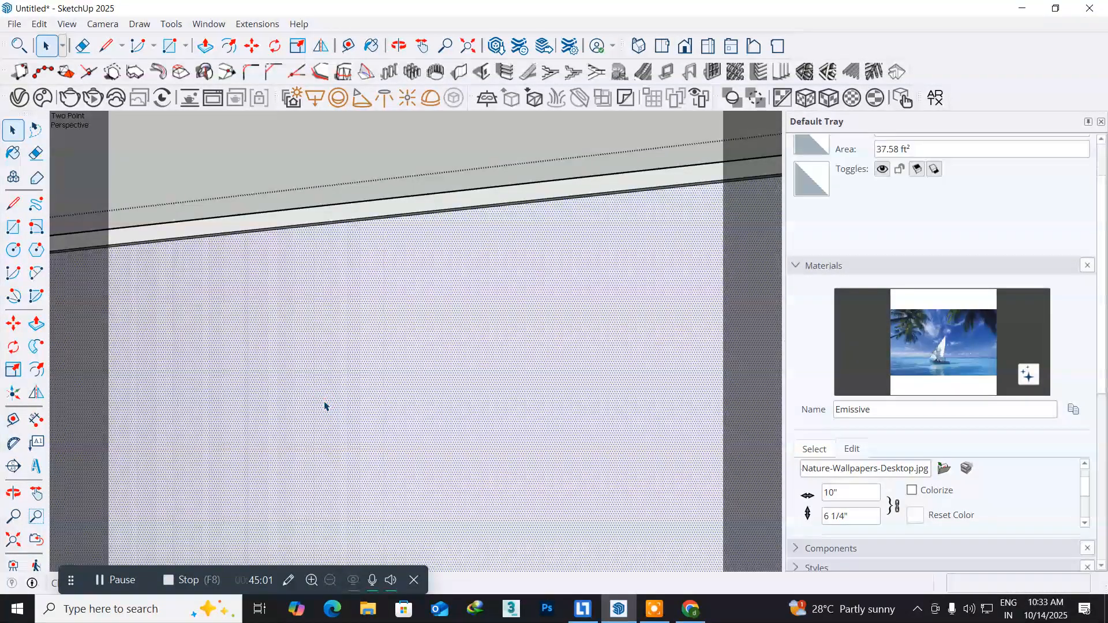
scroll(325, 406, down, 6)
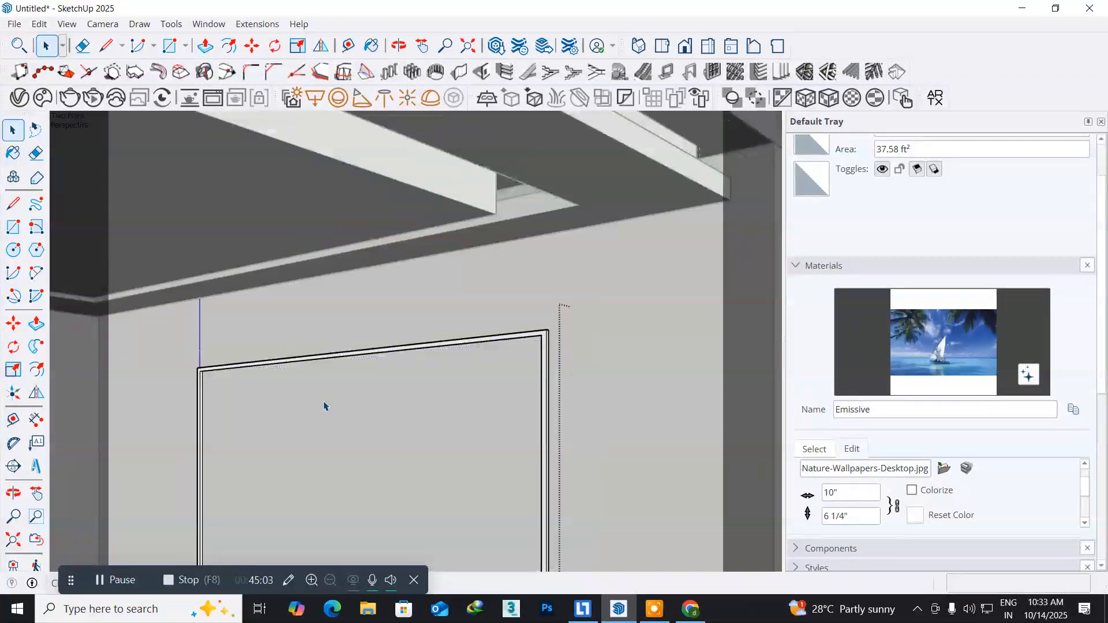
shift+middle_drag(216, 446, 429, 263)
scroll(438, 263, down, 1)
scroll(439, 267, down, 2)
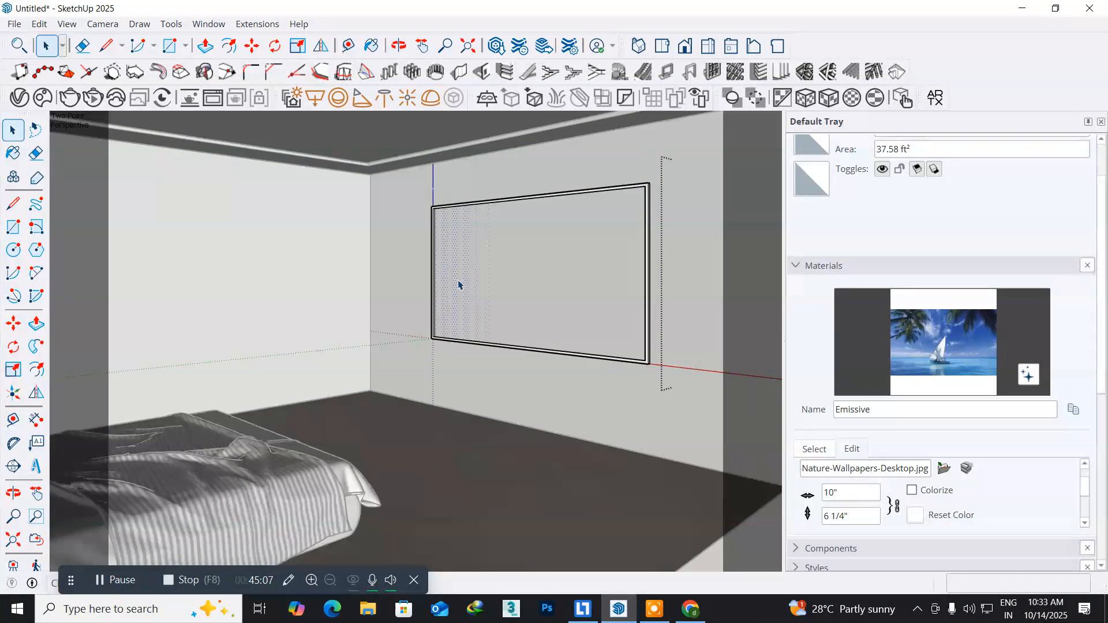
shift+middle_drag(458, 300, 521, 302)
key(space)
click(508, 304)
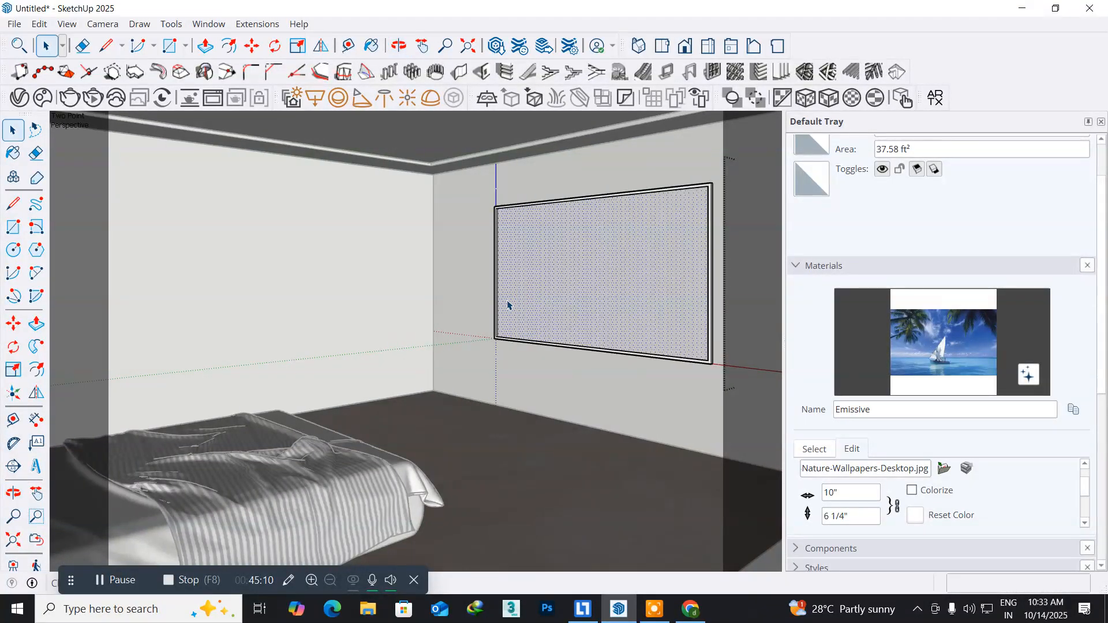
click(65, 22)
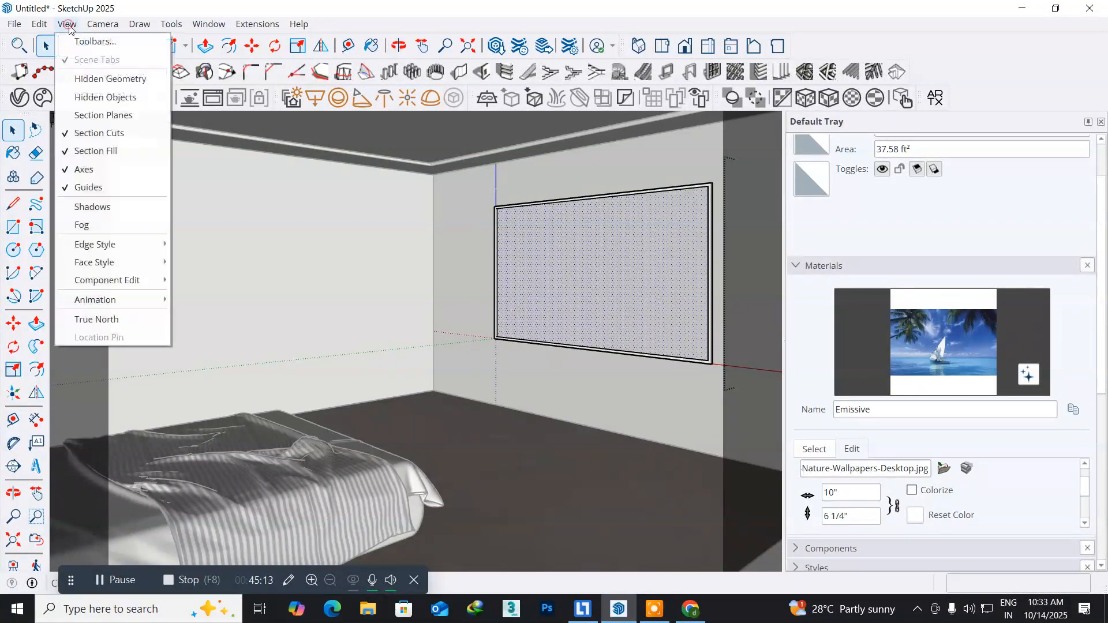
mouse_move(101, 24)
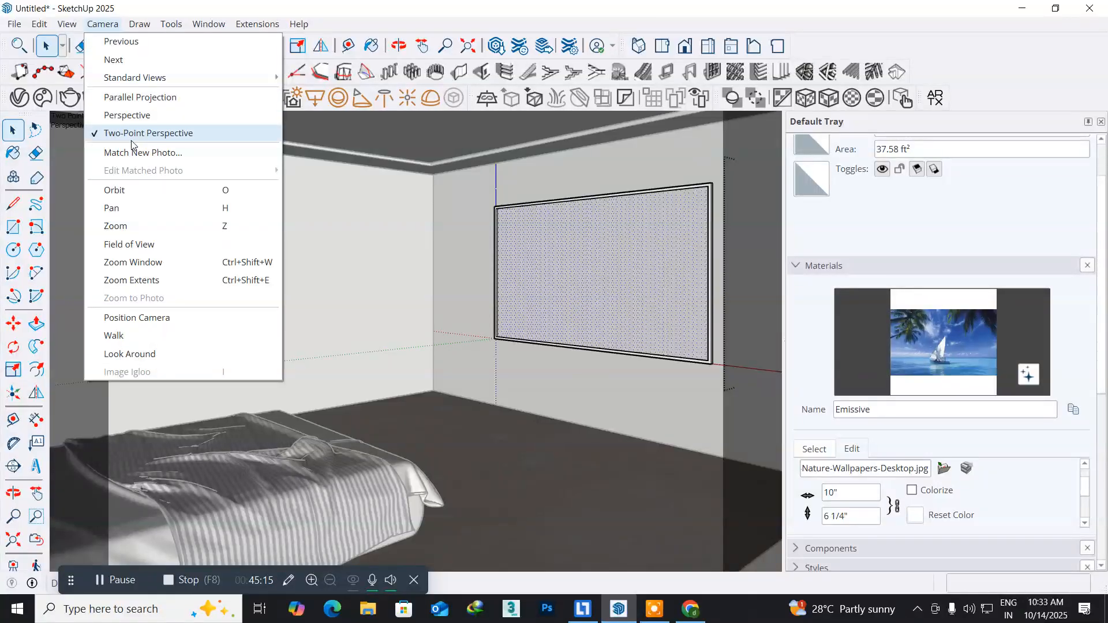
click(366, 17)
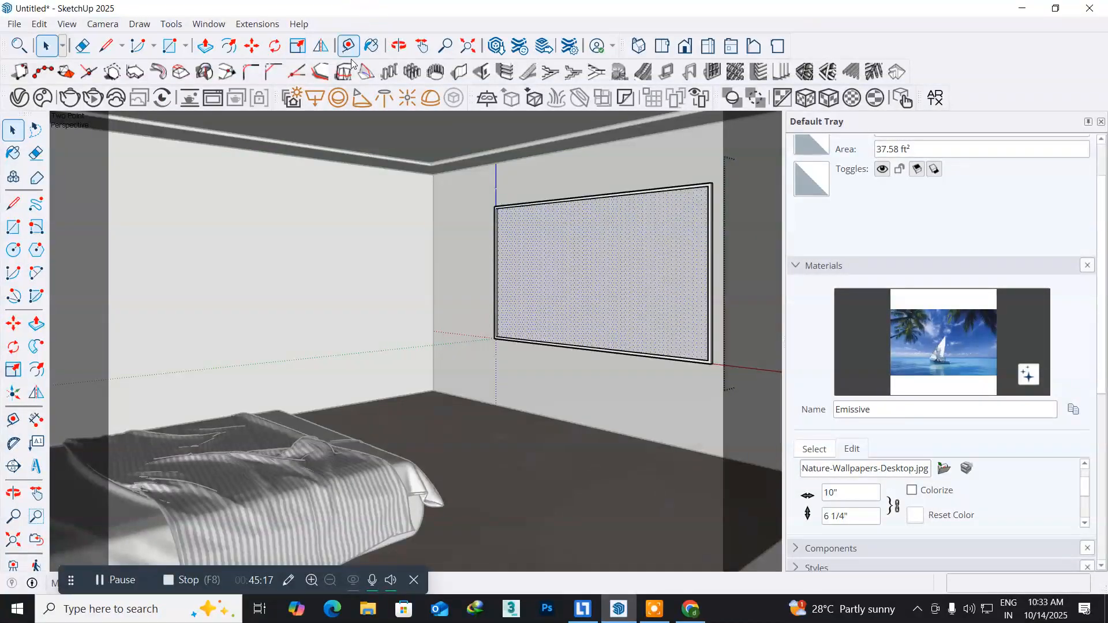
- Create a new Generic V-Ray material in the Asset Editor and set its diffuse color to black
mouse_move(322, 272)
middle_down()
mouse_move(363, 272)
mouse_move(320, 254)
mouse_move(338, 259)
middle_up()
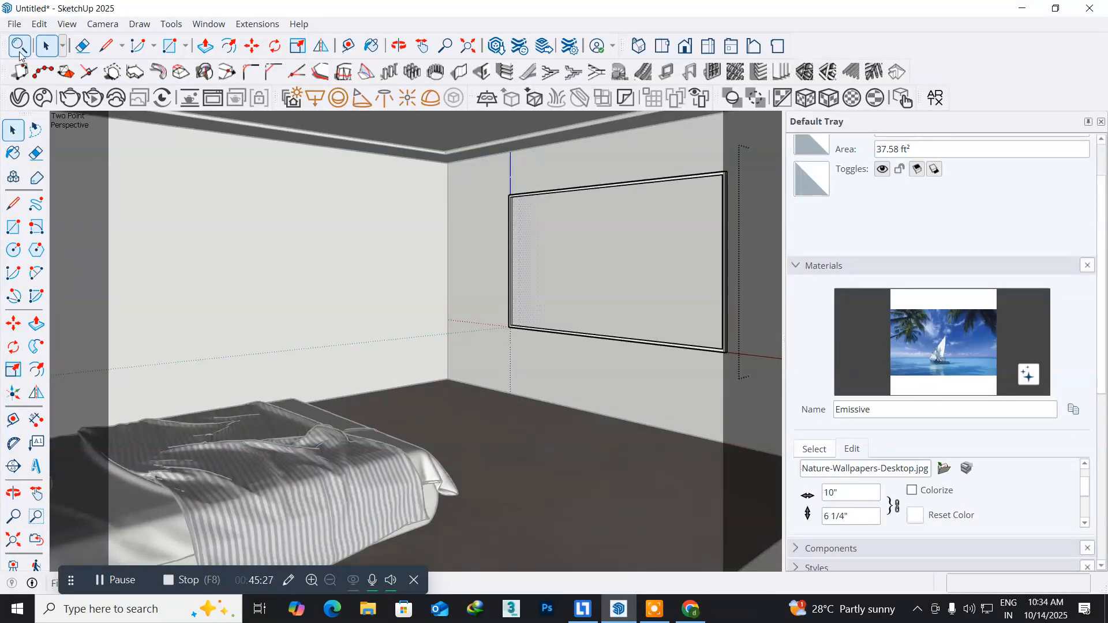
click(20, 98)
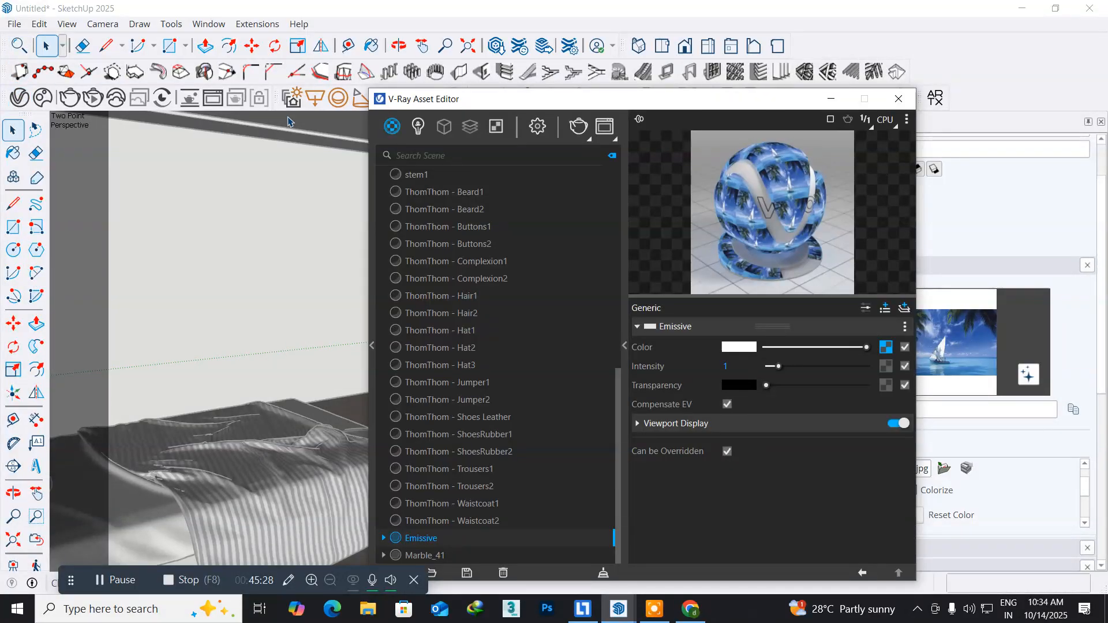
click(396, 131)
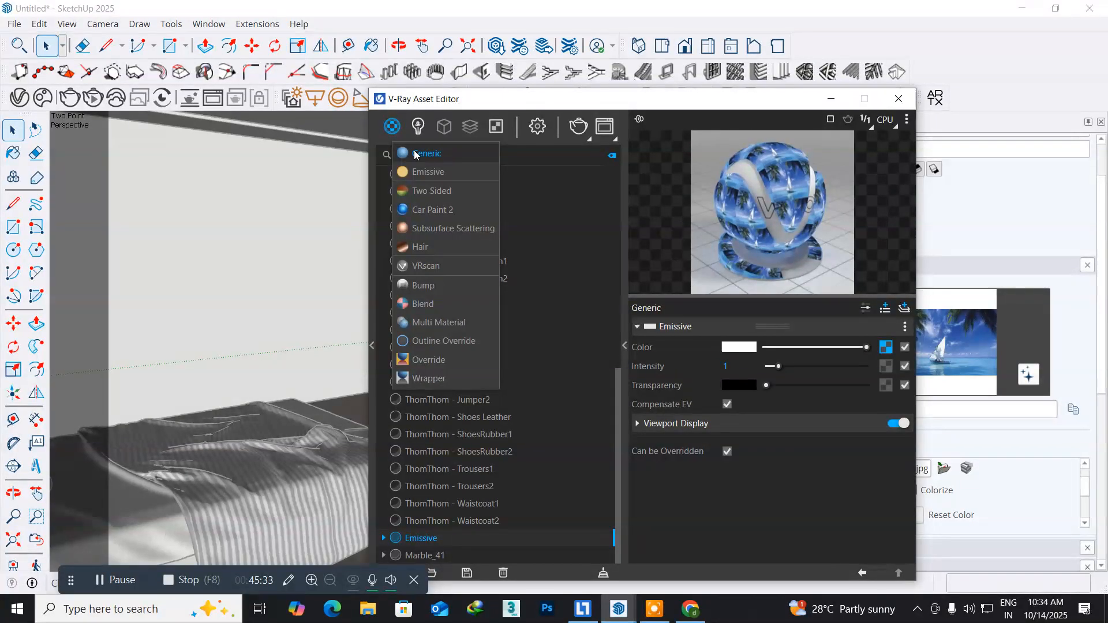
click(414, 153)
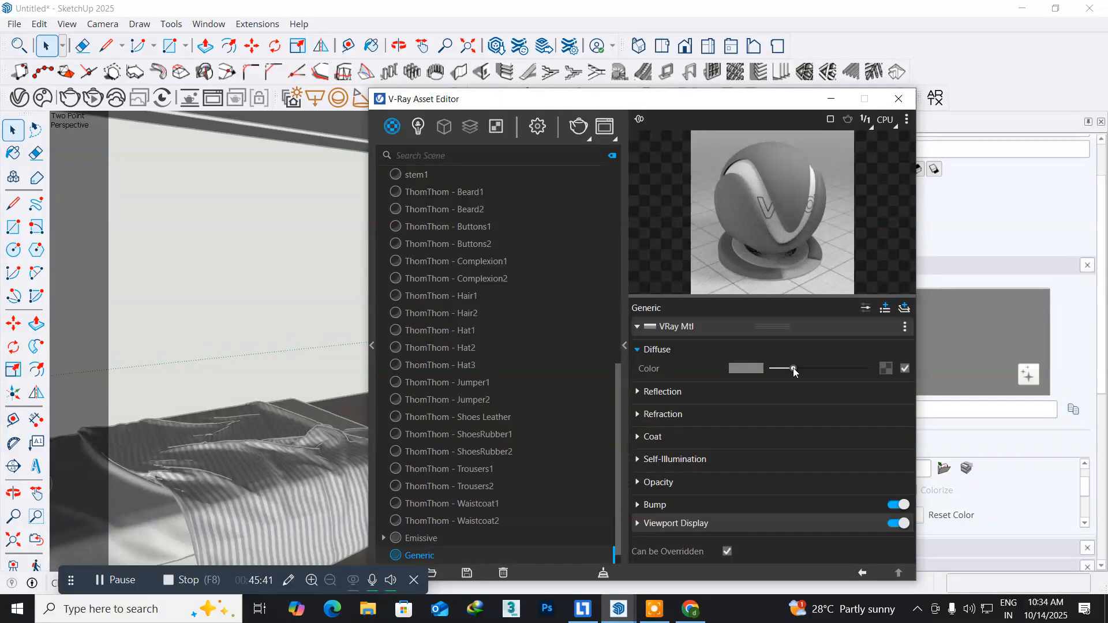
drag(793, 371, 759, 374)
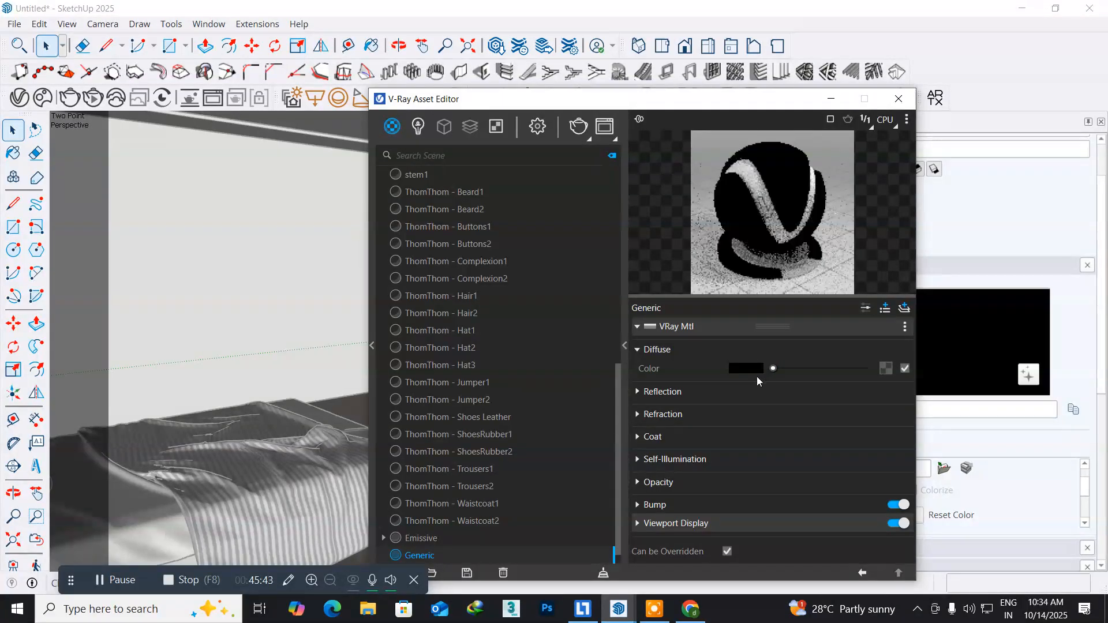
- Set the Generic material's reflection color to full white and turn off Fresnel
click(637, 393)
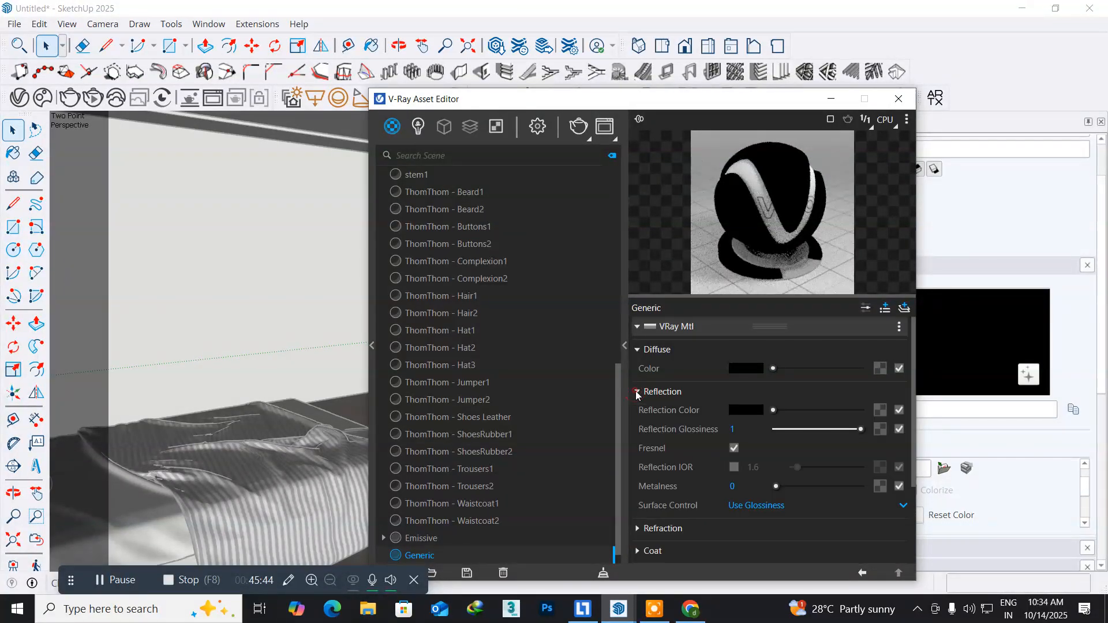
drag(773, 410, 844, 407)
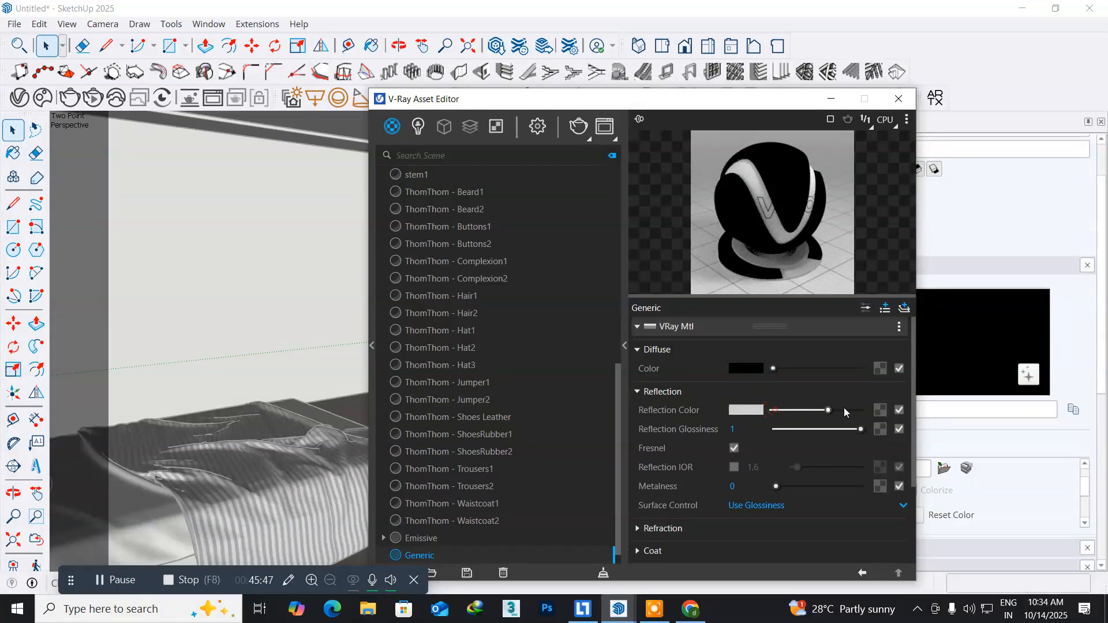
click(734, 448)
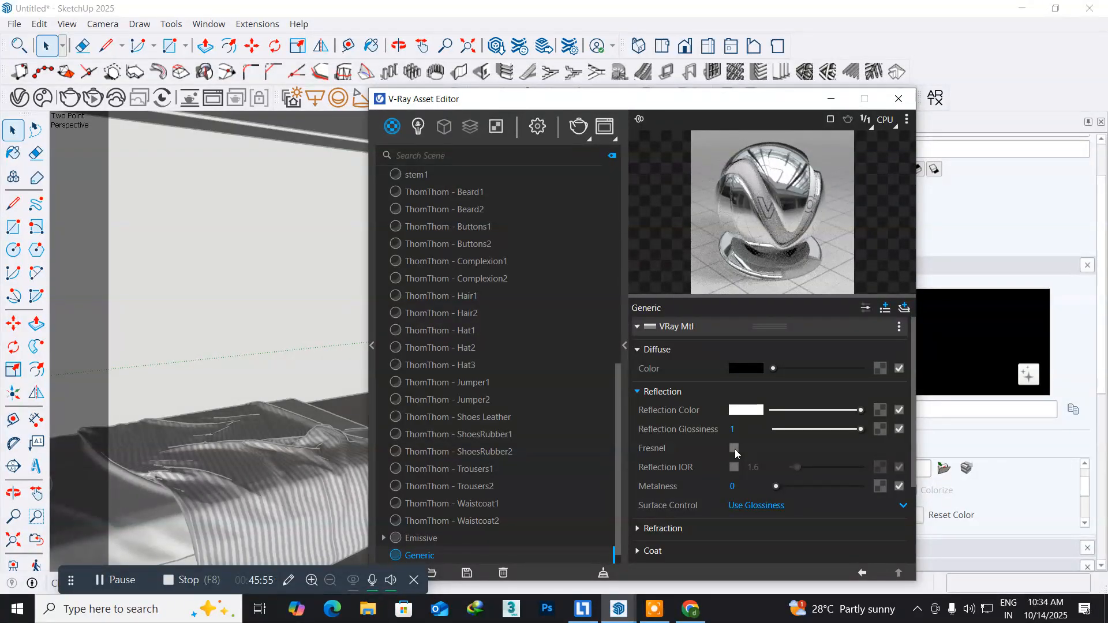
- Paint the panel face inside the raised frame with the Generic material, undoing any accidental Push/Pull of that face
drag(544, 104, 834, 114)
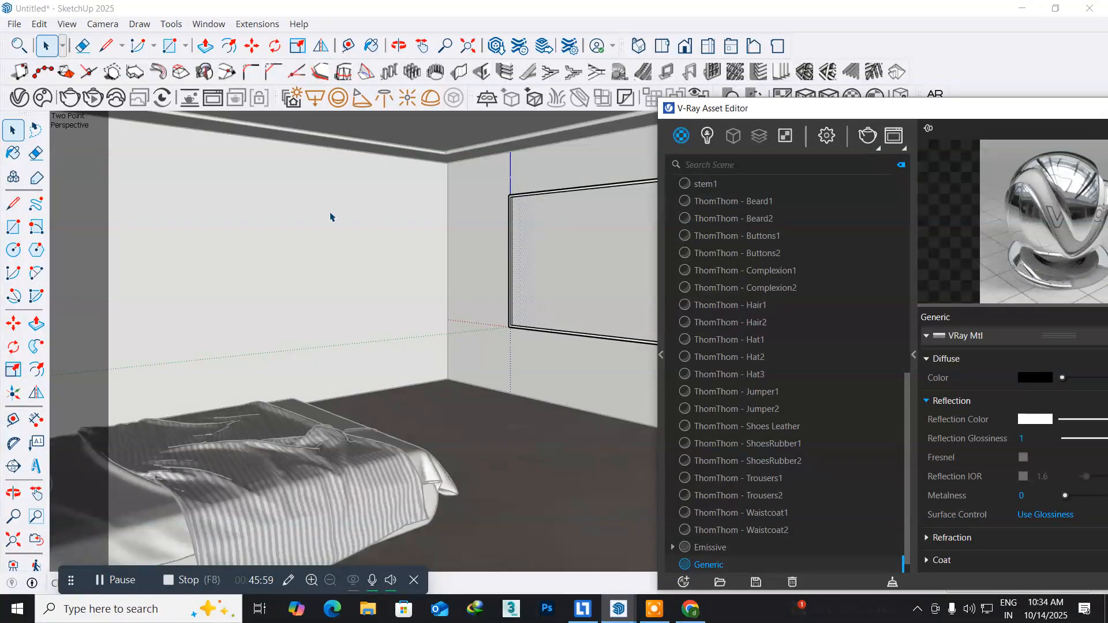
click(18, 155)
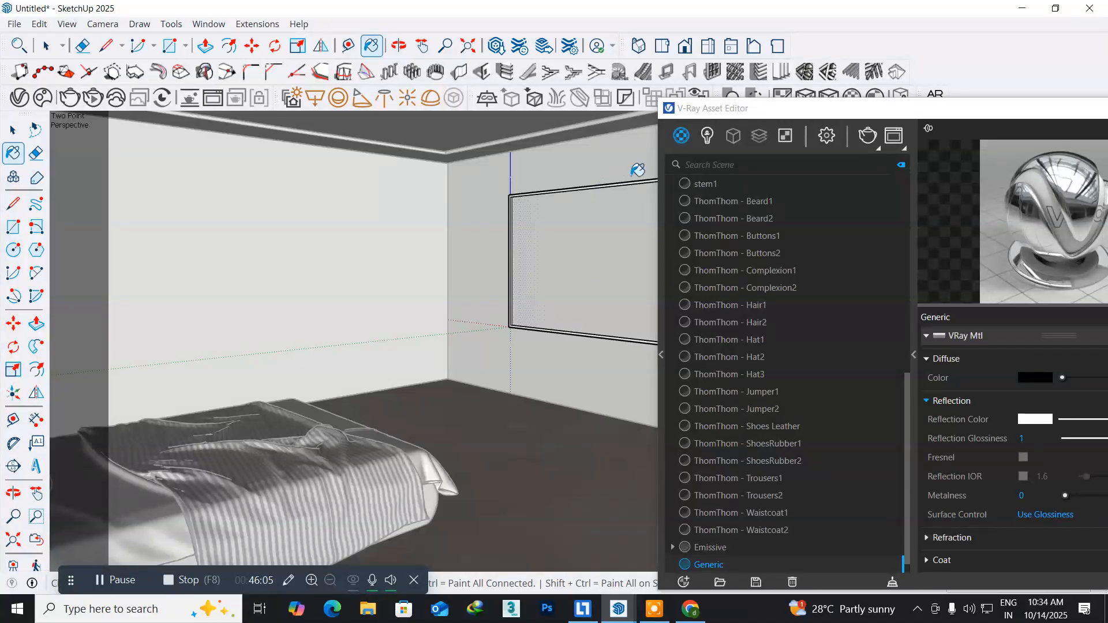
drag(702, 109, 855, 118)
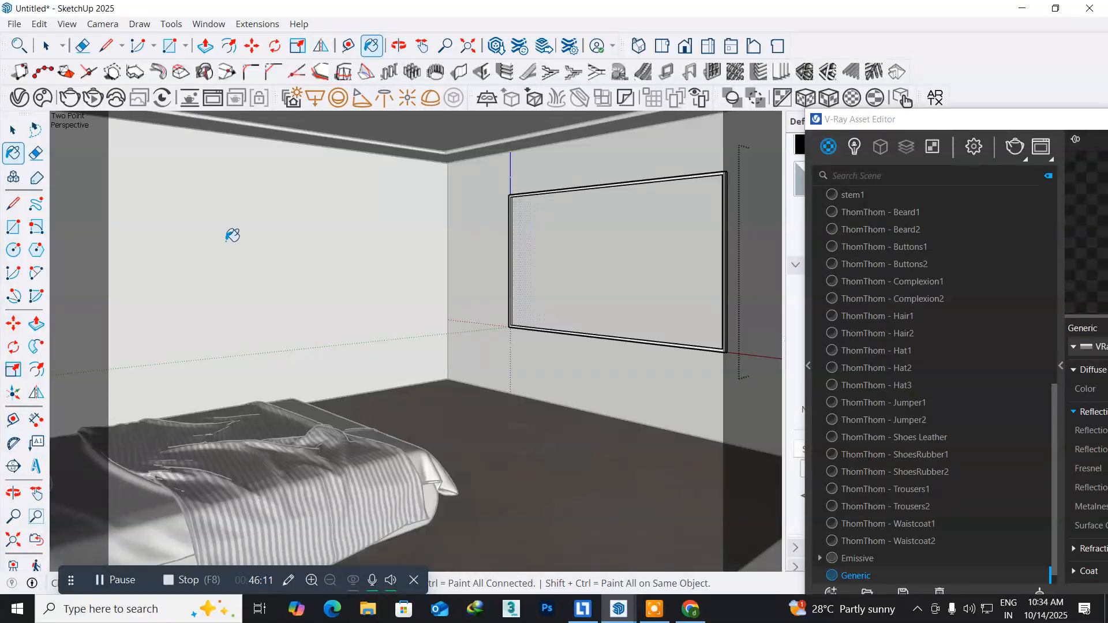
click(14, 134)
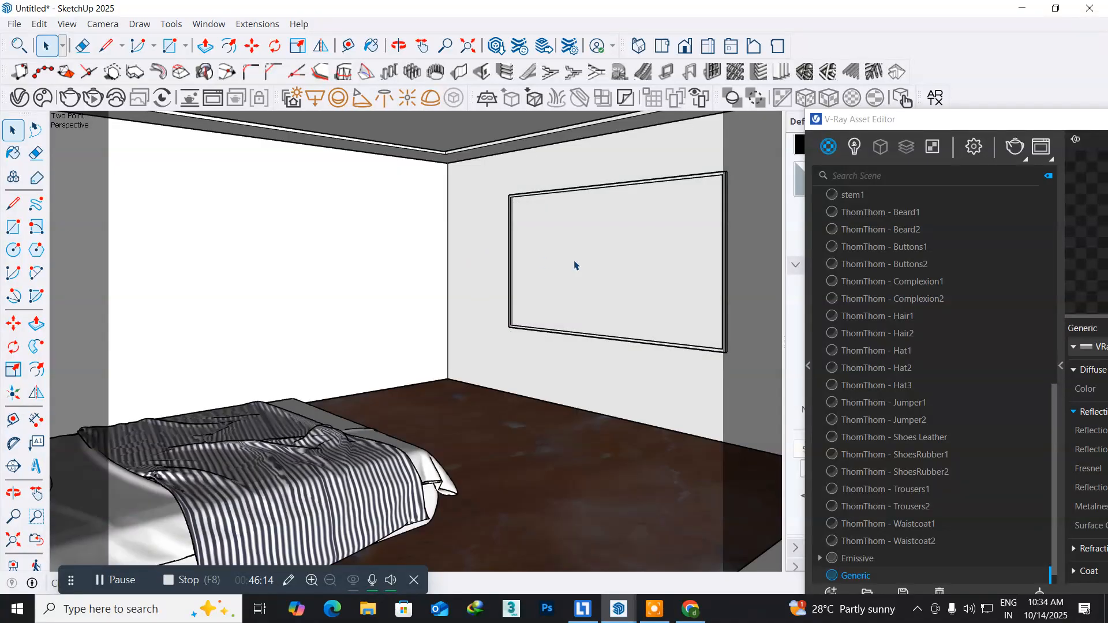
click(610, 264)
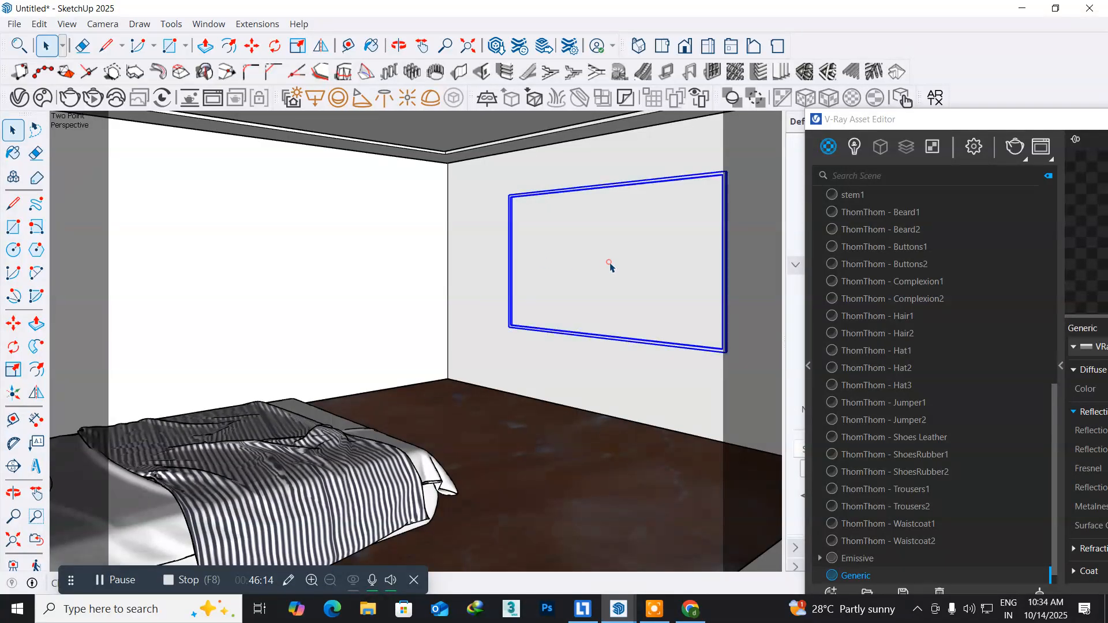
click(610, 267)
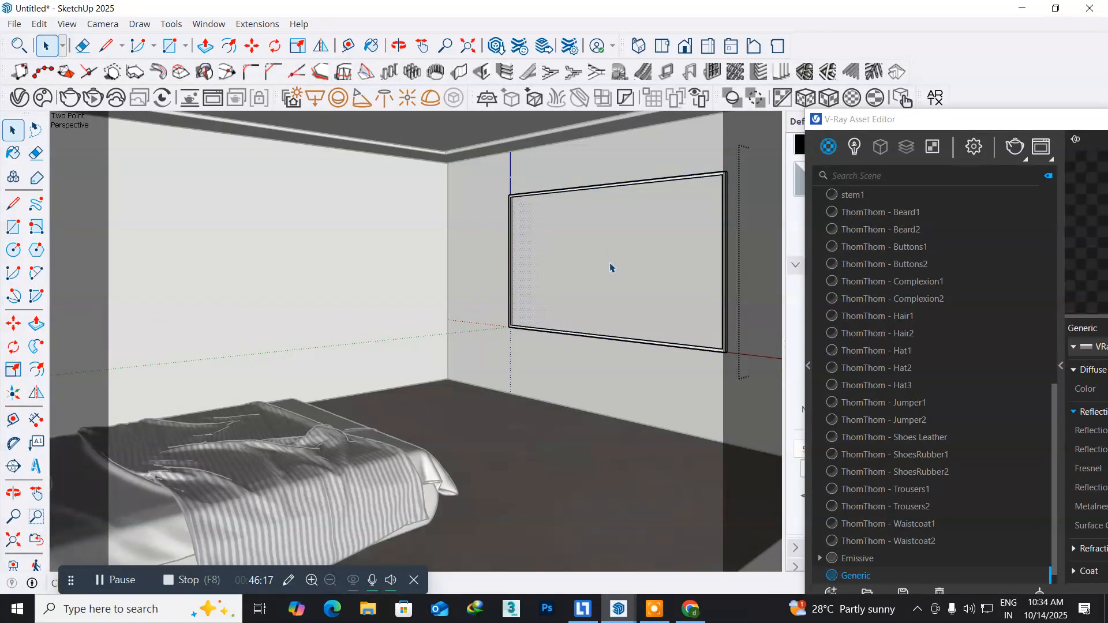
click(13, 153)
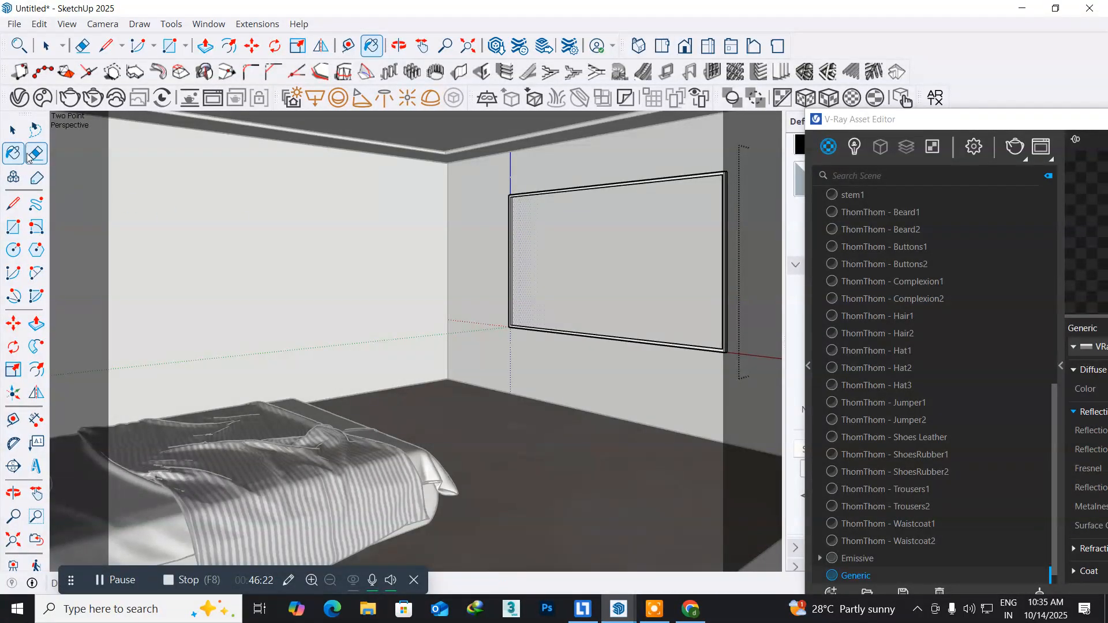
click(7, 133)
click(36, 323)
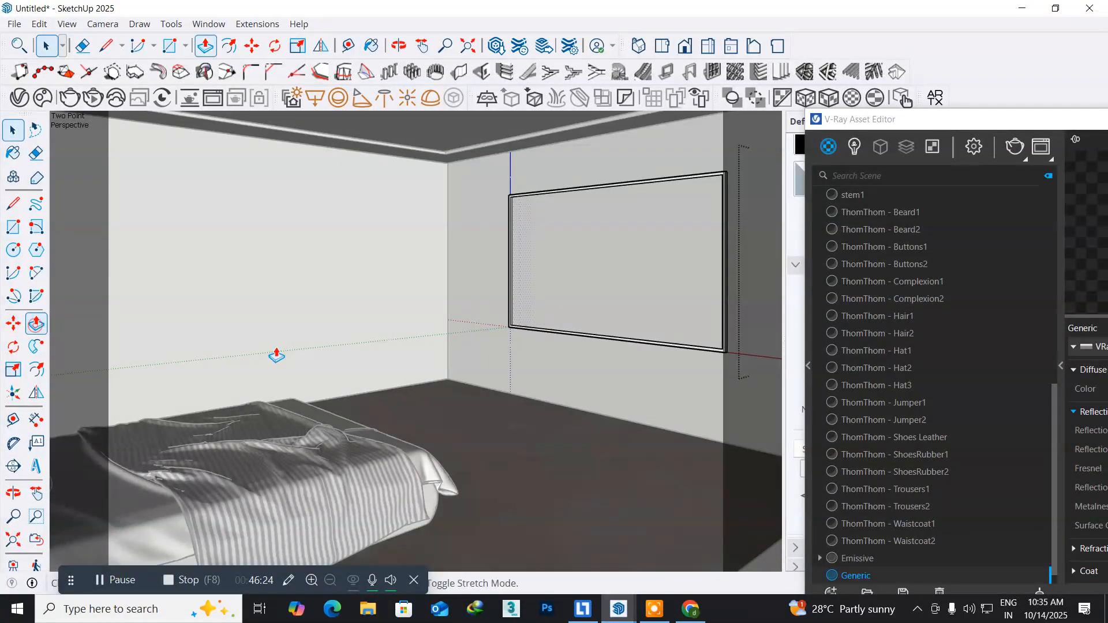
click(638, 278)
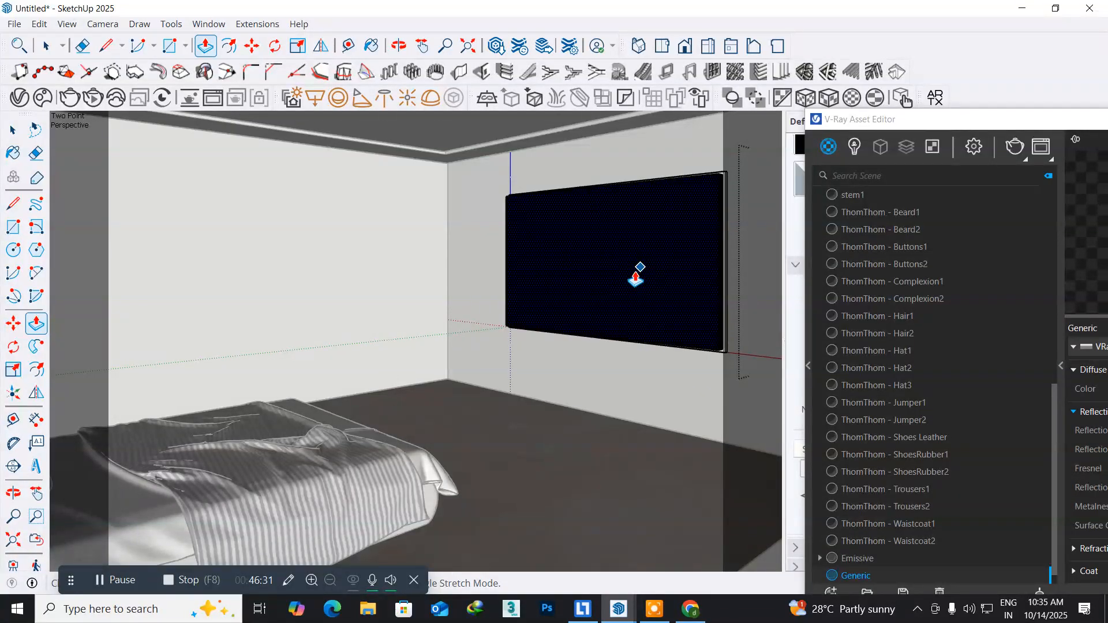
key(ctrl+z)
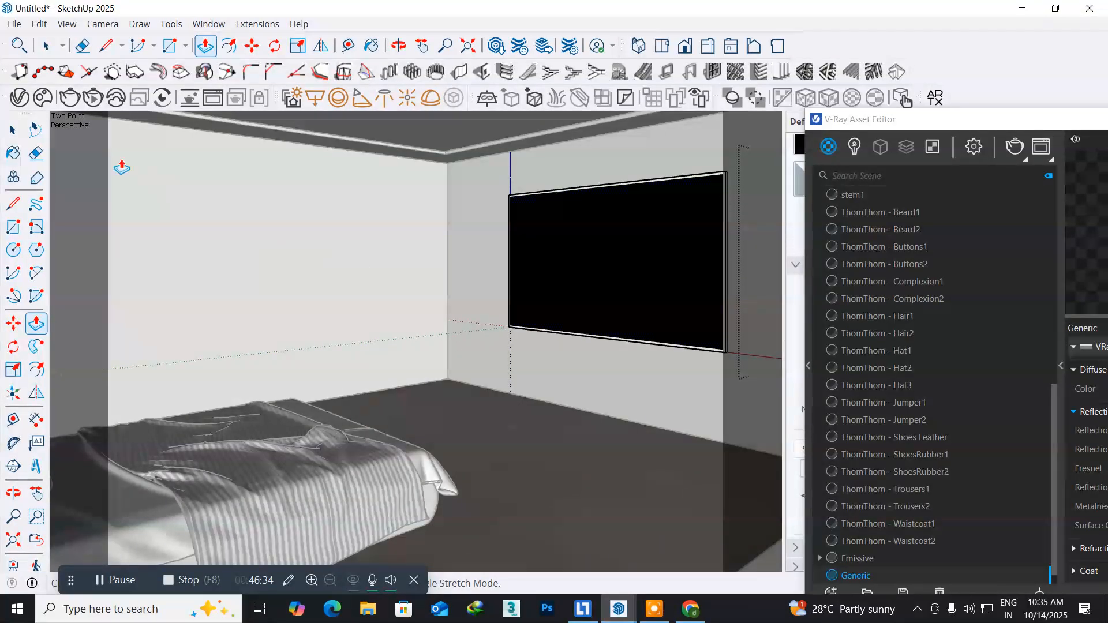
- Close the V-Ray Asset Editor and exit the framed panel group
click(16, 132)
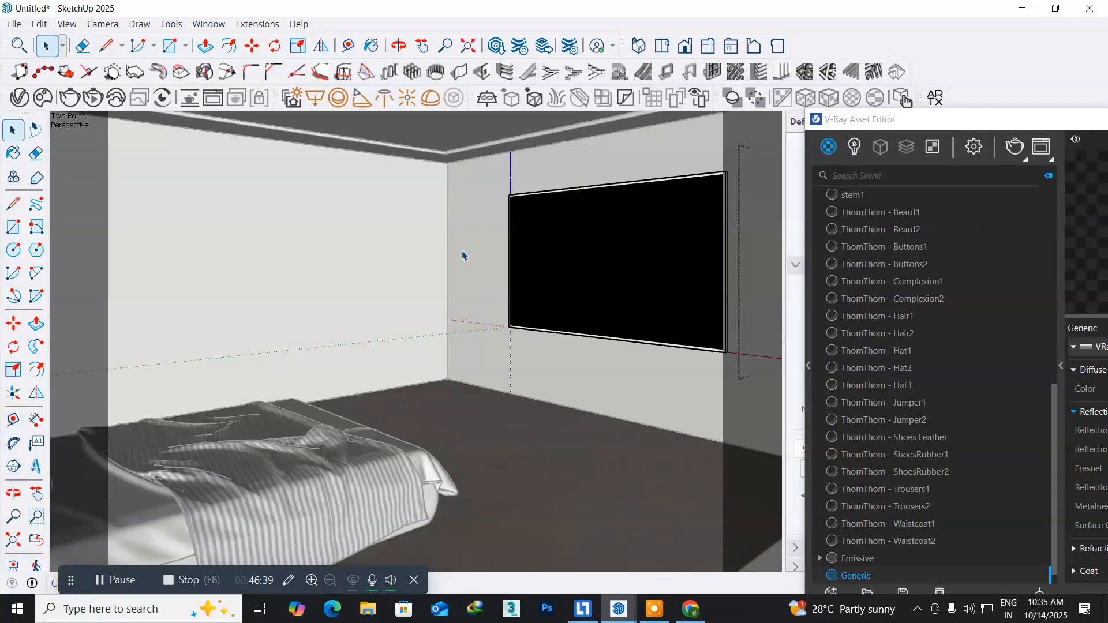
drag(921, 122, 273, 126)
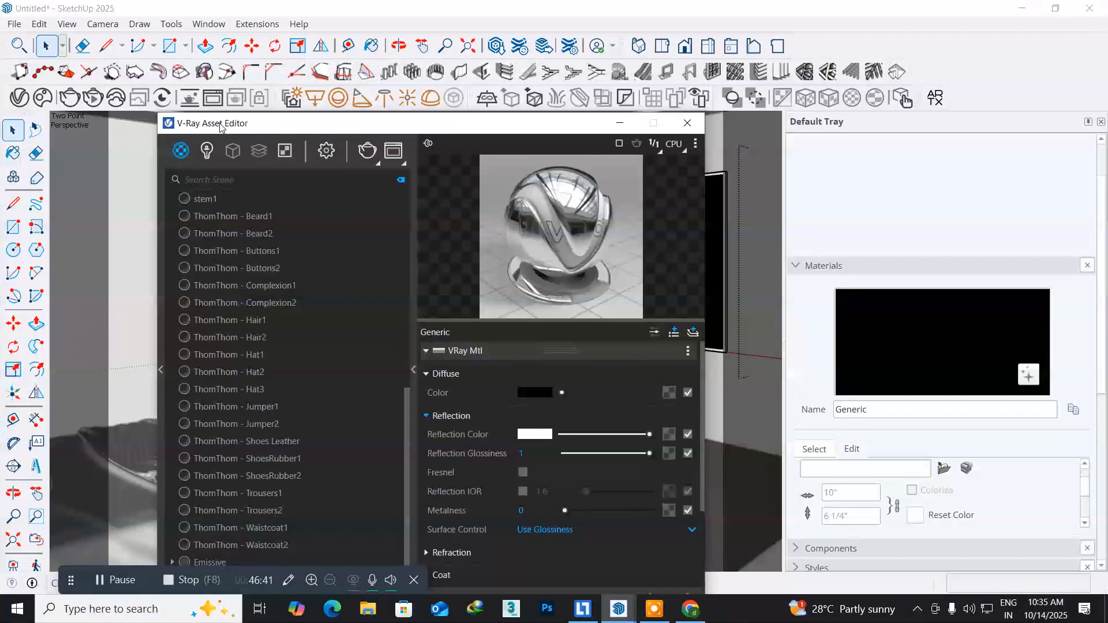
click(686, 122)
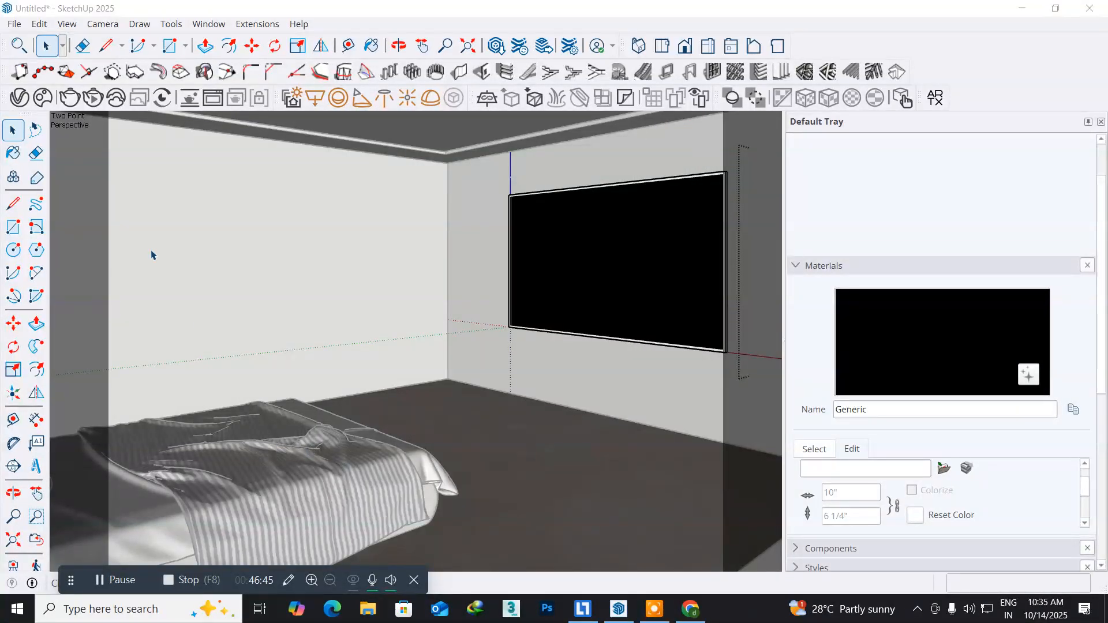
right_click(182, 177)
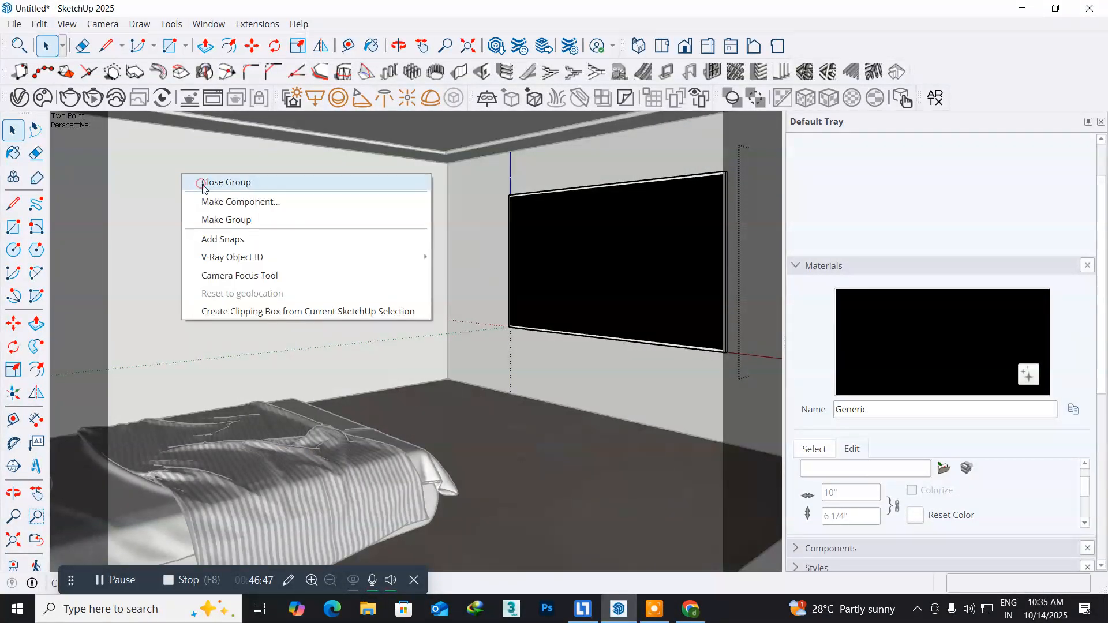
click(199, 182)
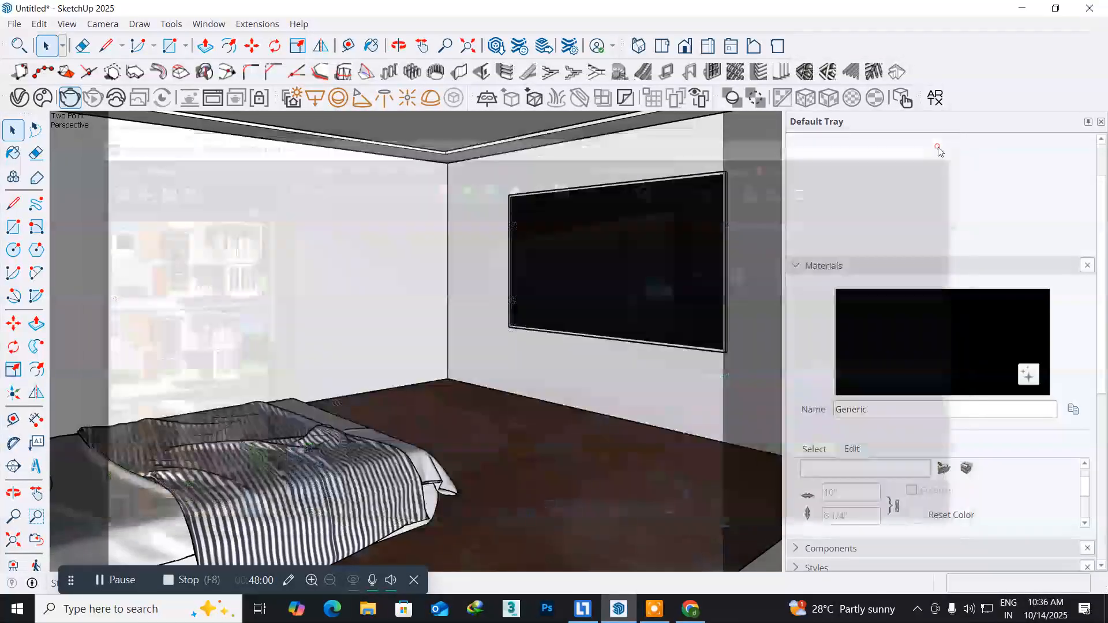
- Open the room's wall group for editing from the blank wall beside the framed panel wall
click(947, 143)
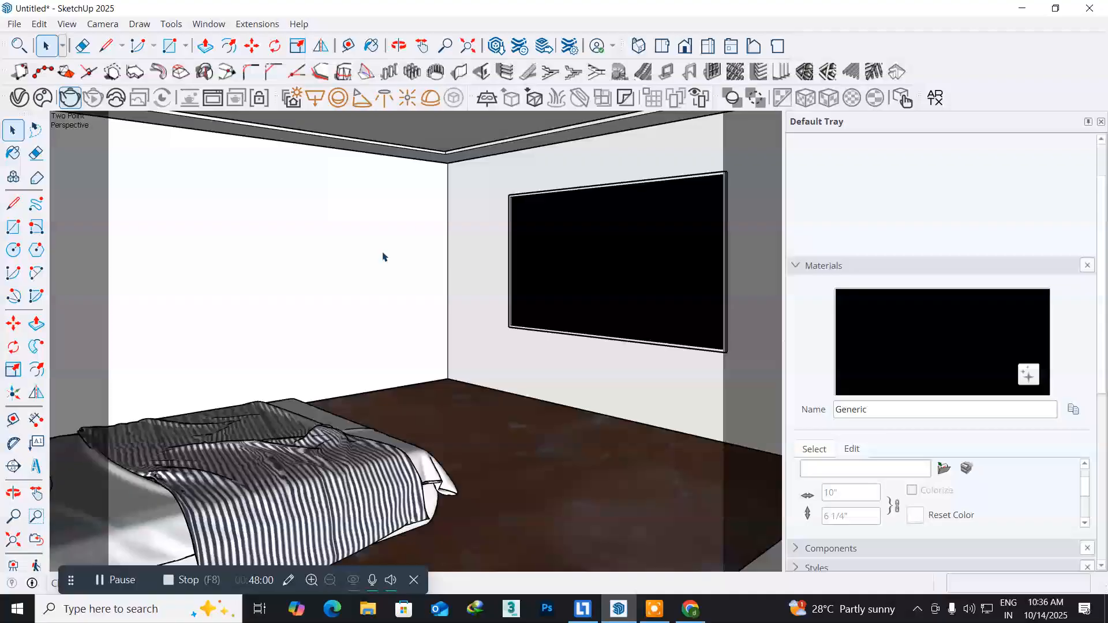
click(214, 242)
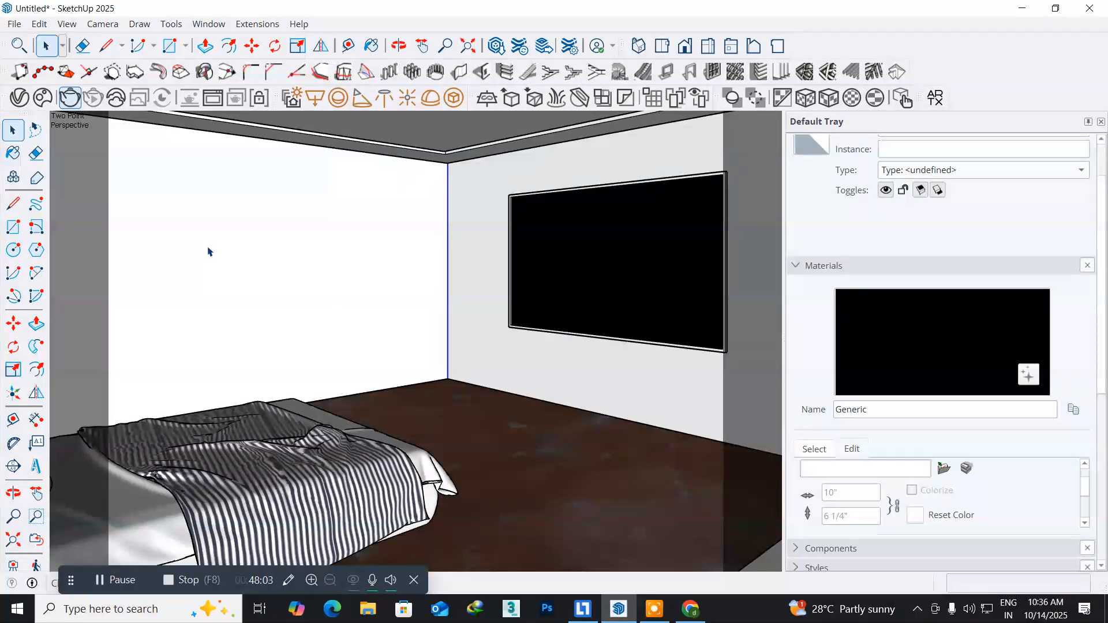
double_click(210, 247)
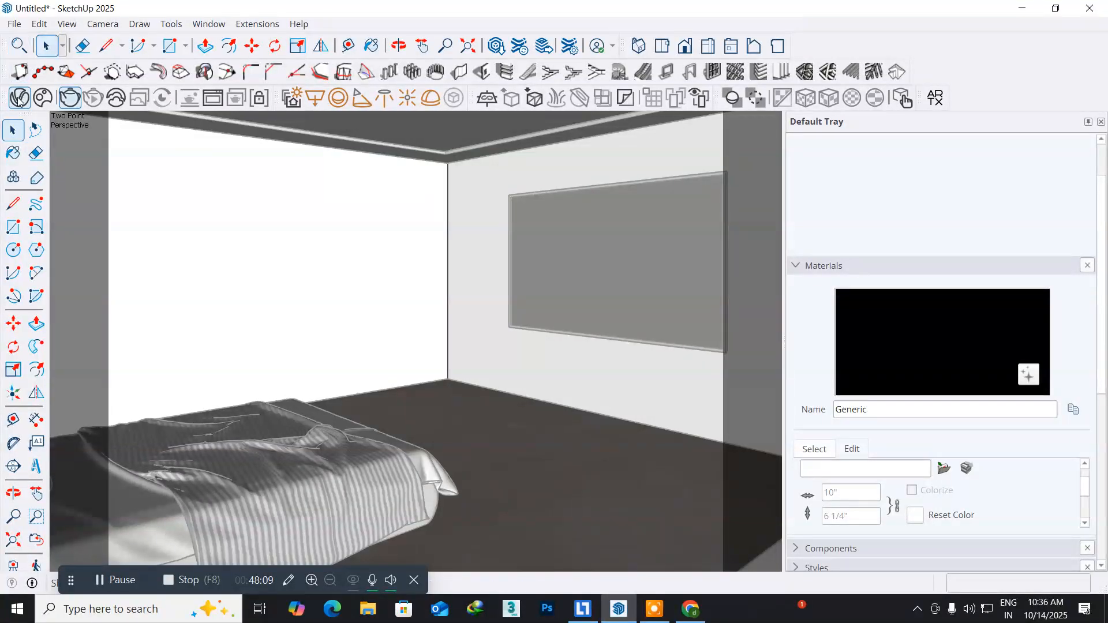
- Add the WallPaint_Bumpy_01_Blue_1m material from the V-Ray library's WallPaint&Wallpaper category to the scene
click(16, 101)
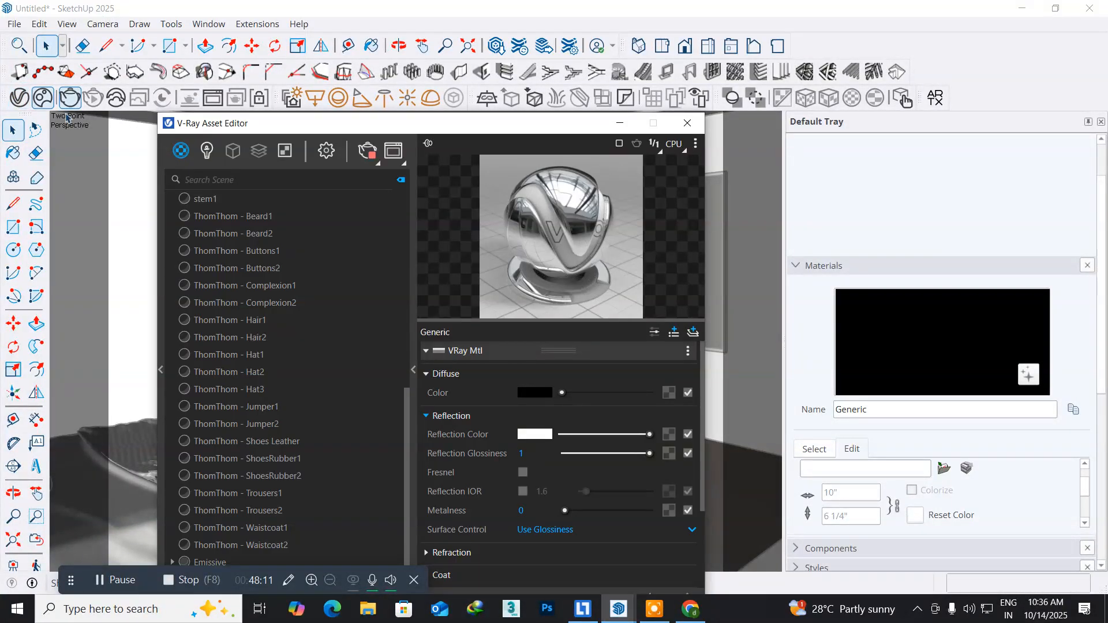
drag(286, 130, 626, 62)
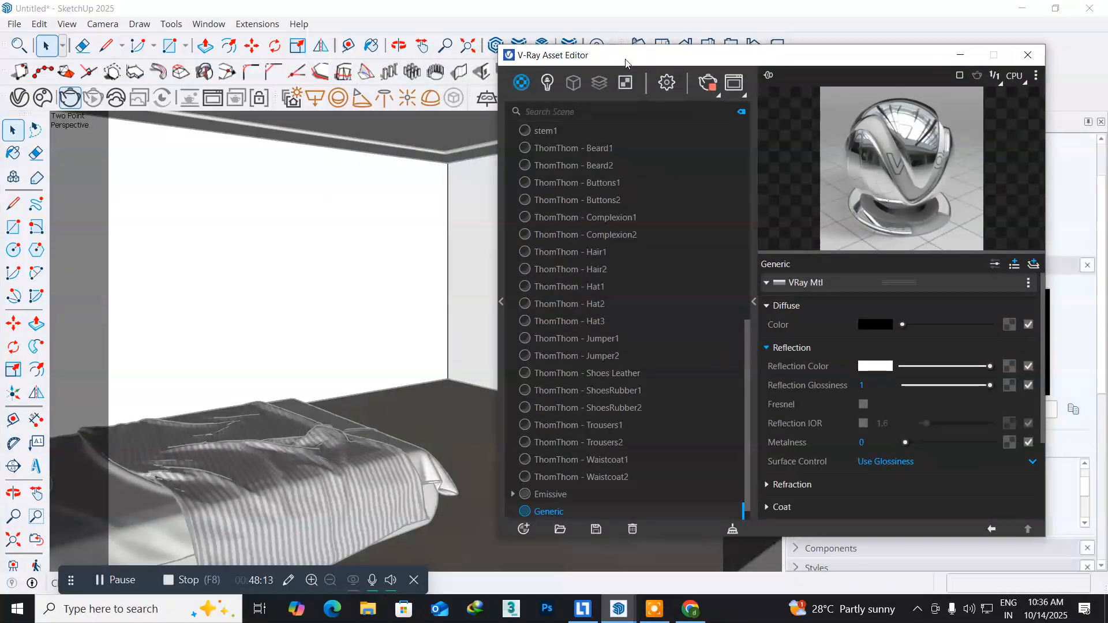
click(501, 302)
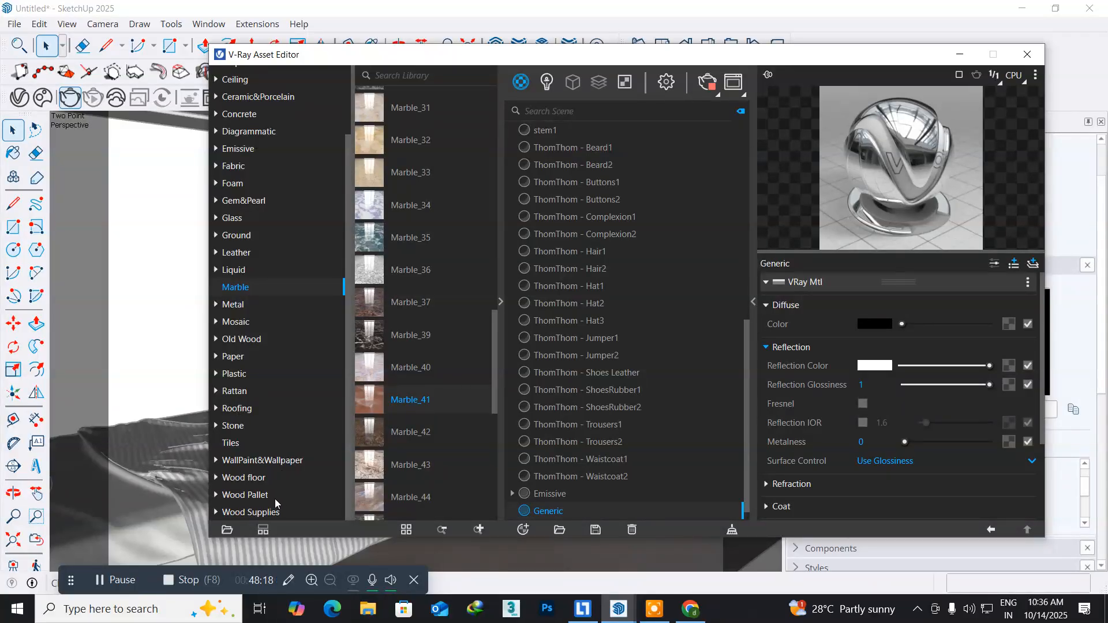
click(251, 464)
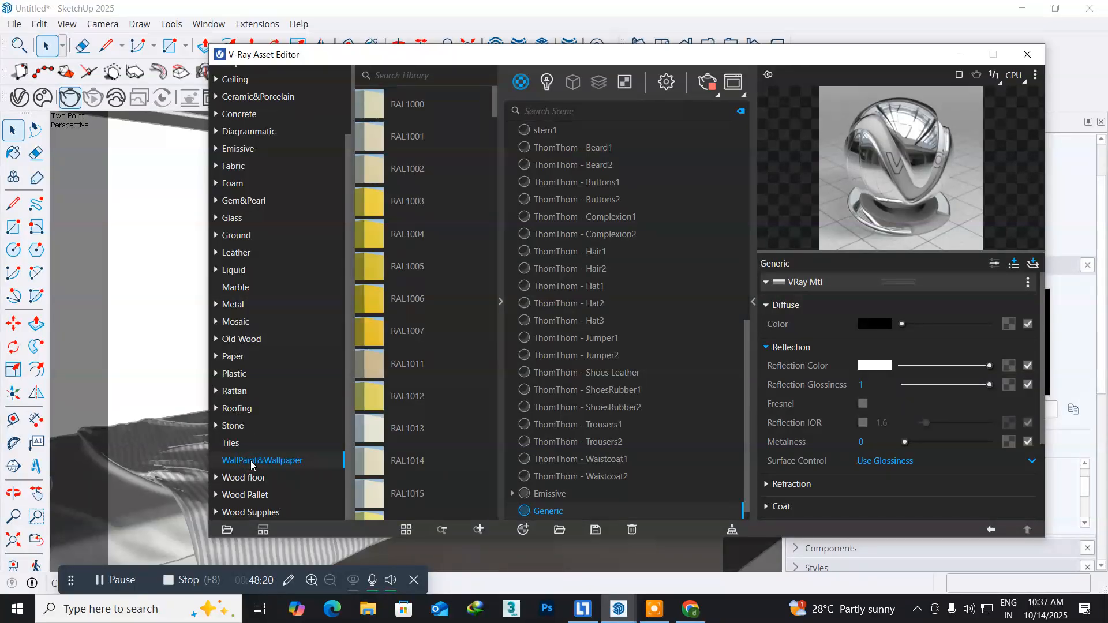
scroll(375, 424, down, 10)
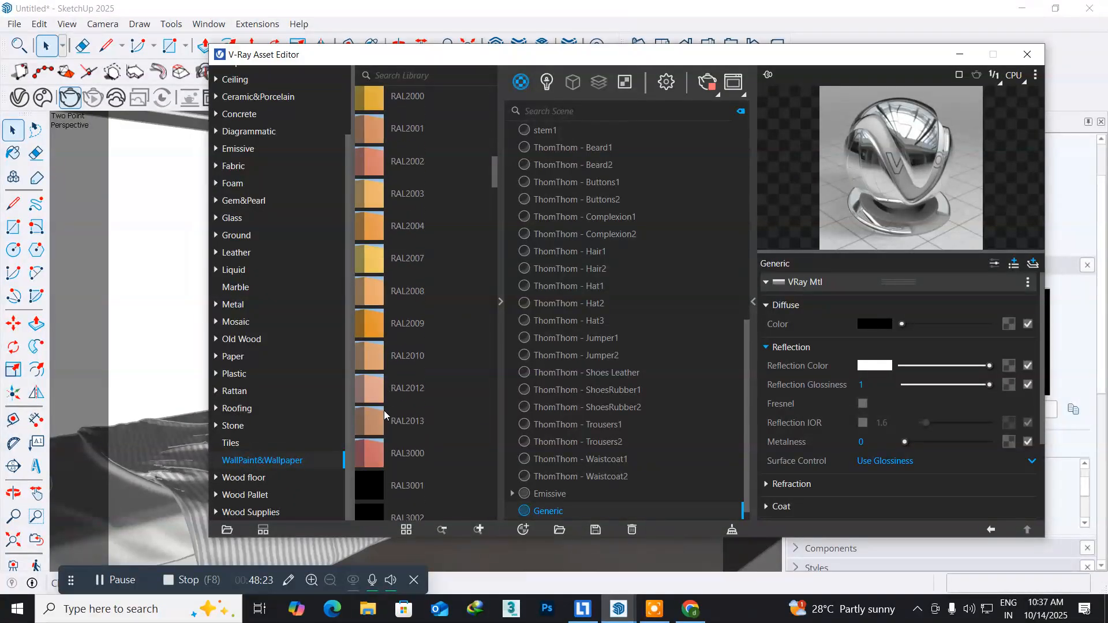
scroll(384, 415, down, 15)
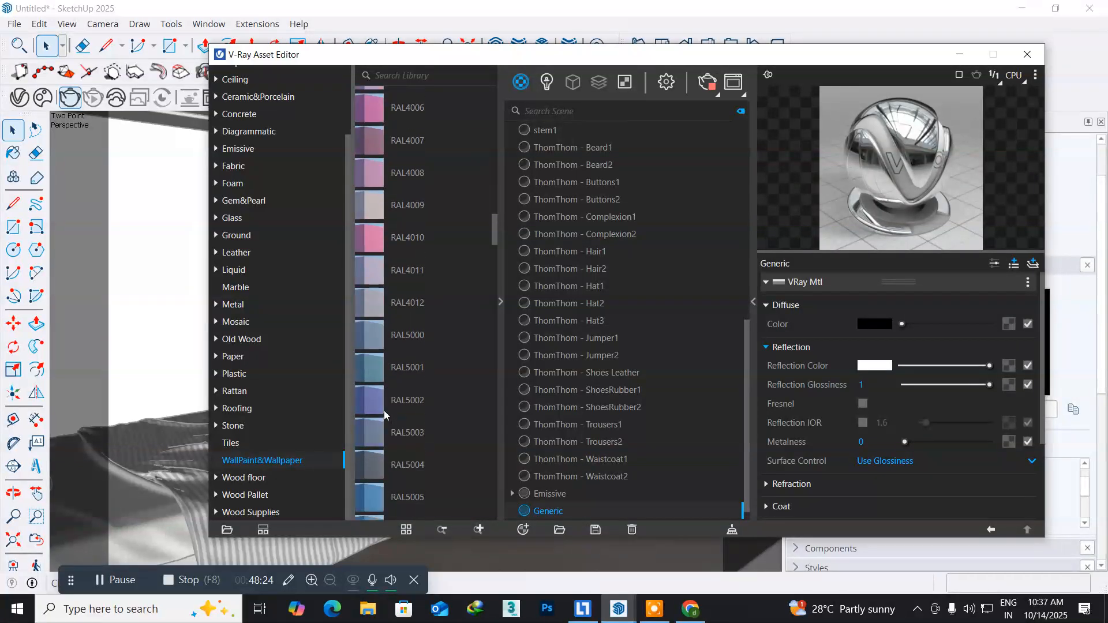
scroll(384, 415, down, 2)
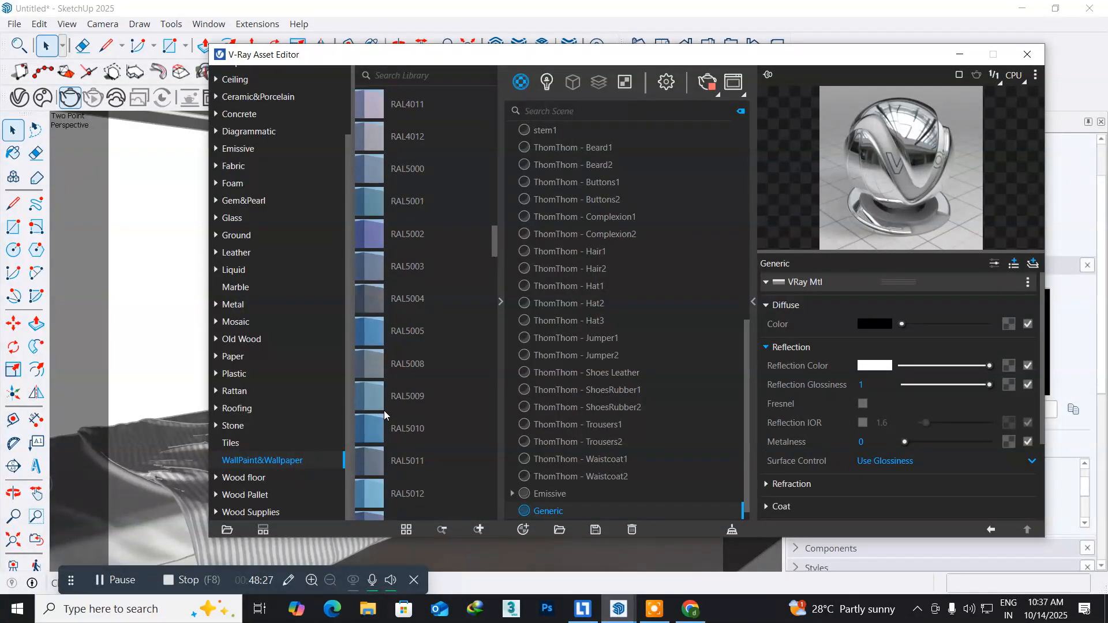
scroll(385, 414, down, 8)
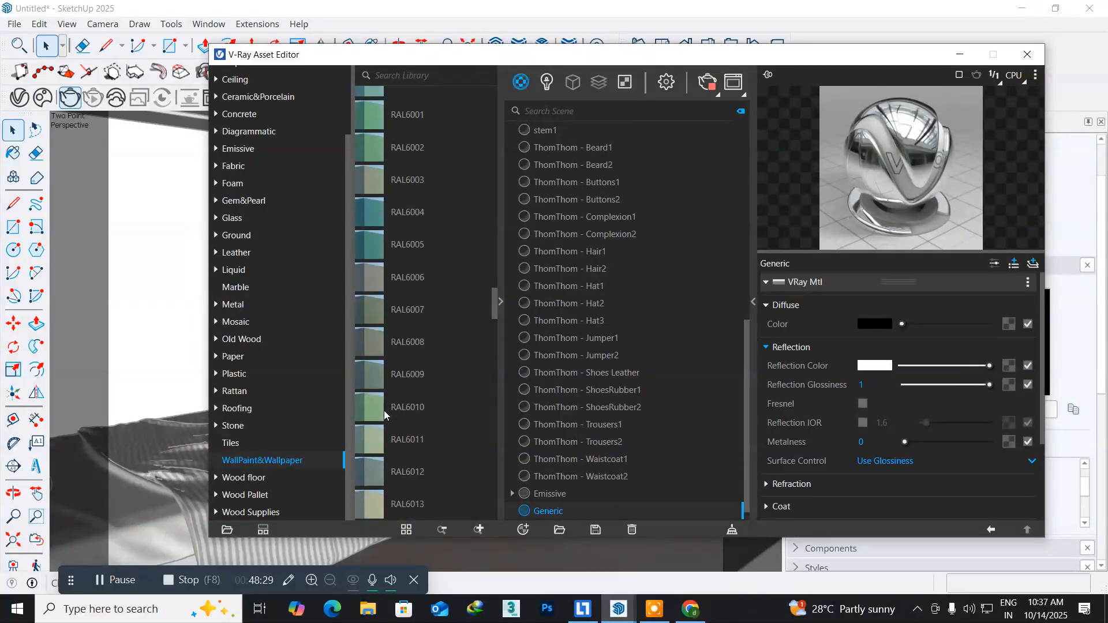
scroll(384, 414, down, 11)
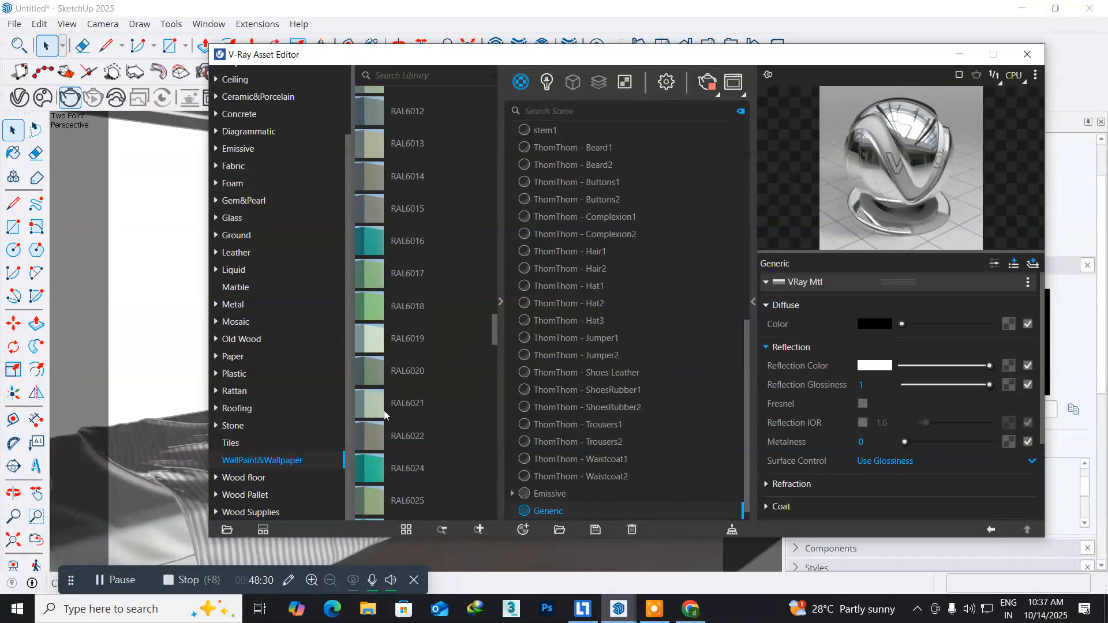
scroll(385, 414, down, 15)
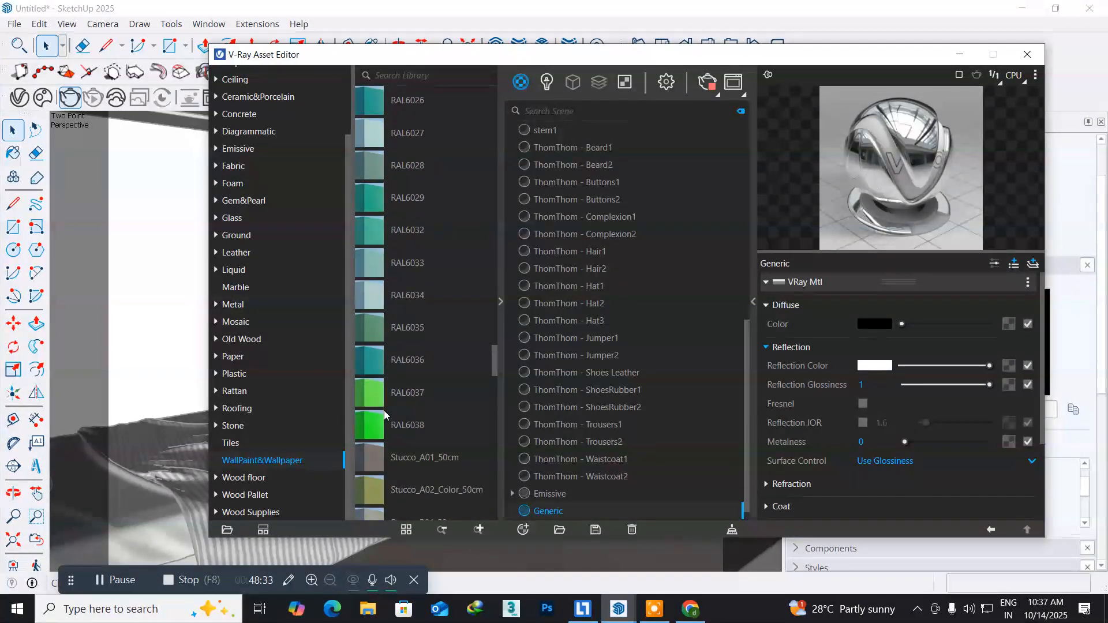
scroll(385, 414, down, 5)
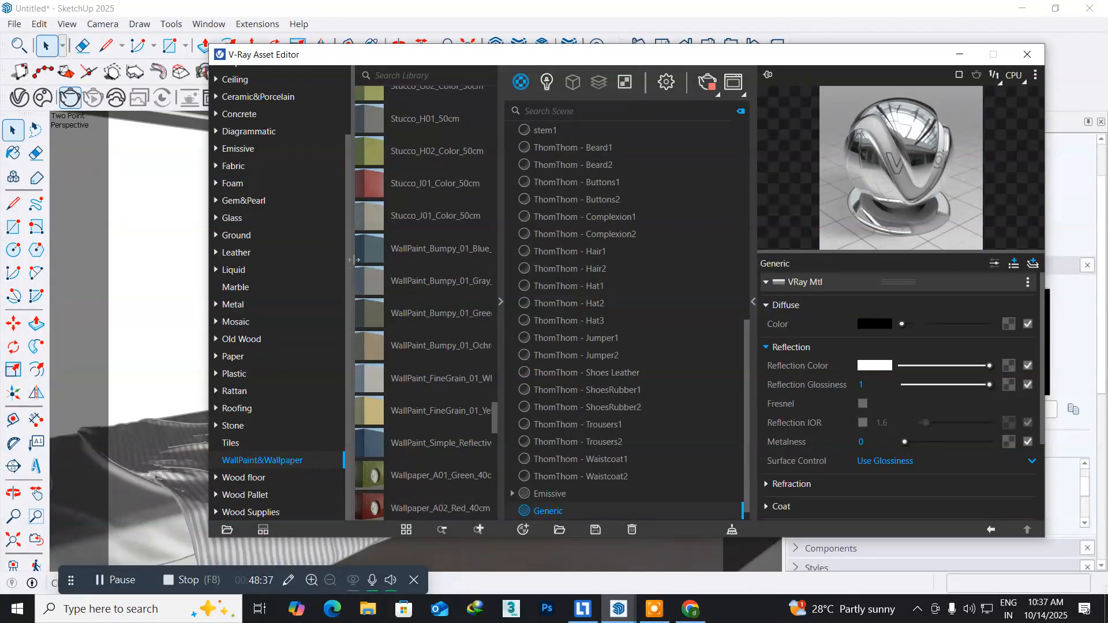
right_click(375, 252)
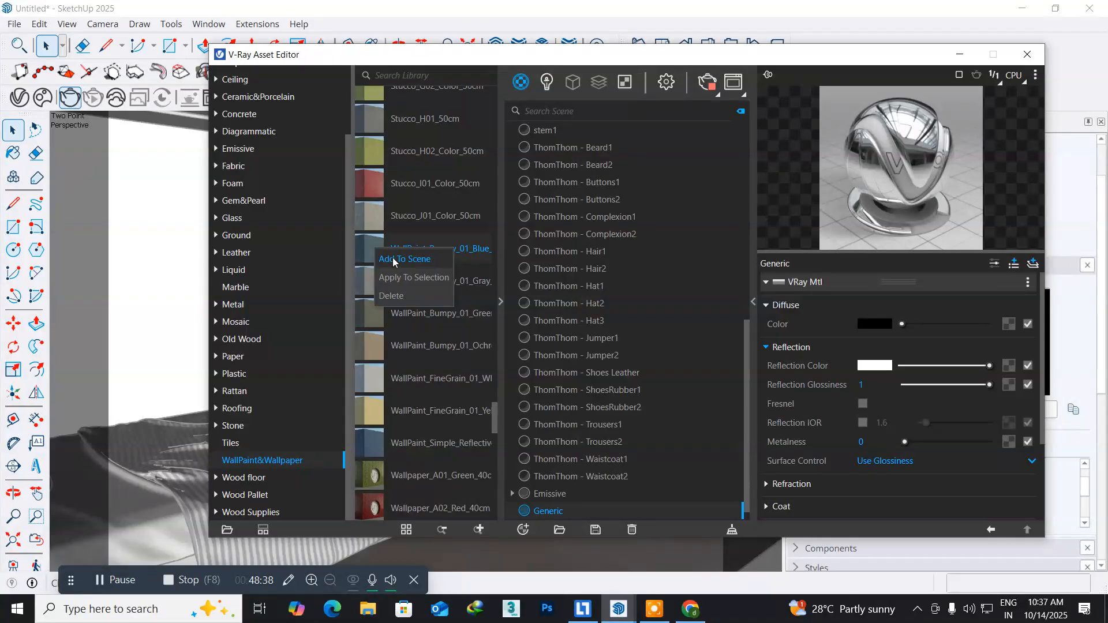
click(394, 261)
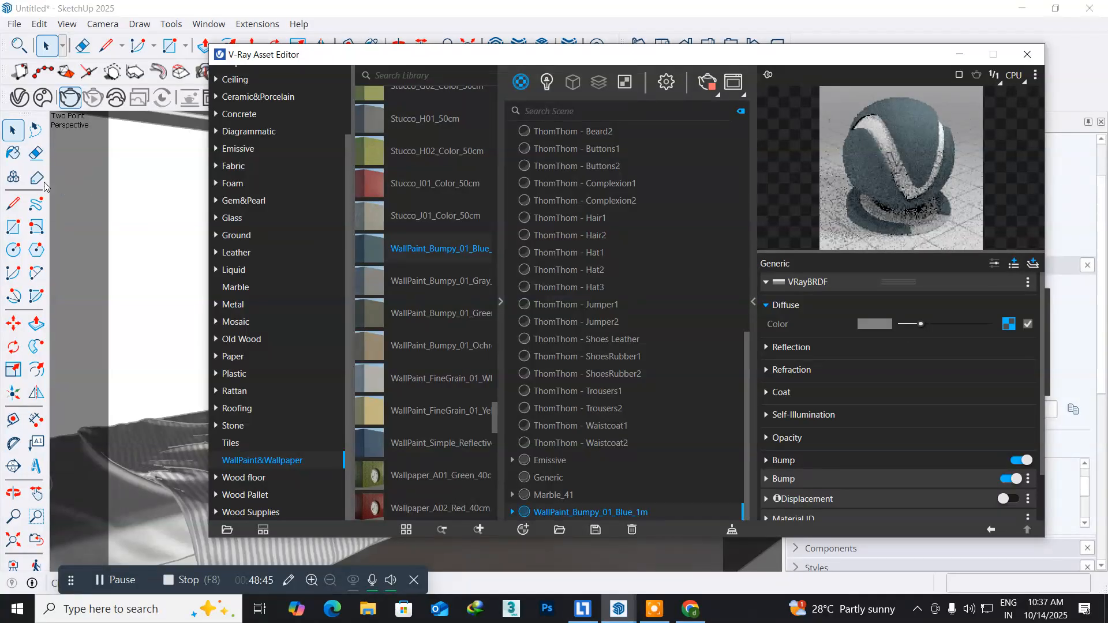
- Paint the blank wall beside the framed panel wall with WallPaint_Bumpy_01_Blue_1m and close the Asset Editor
click(6, 153)
click(167, 190)
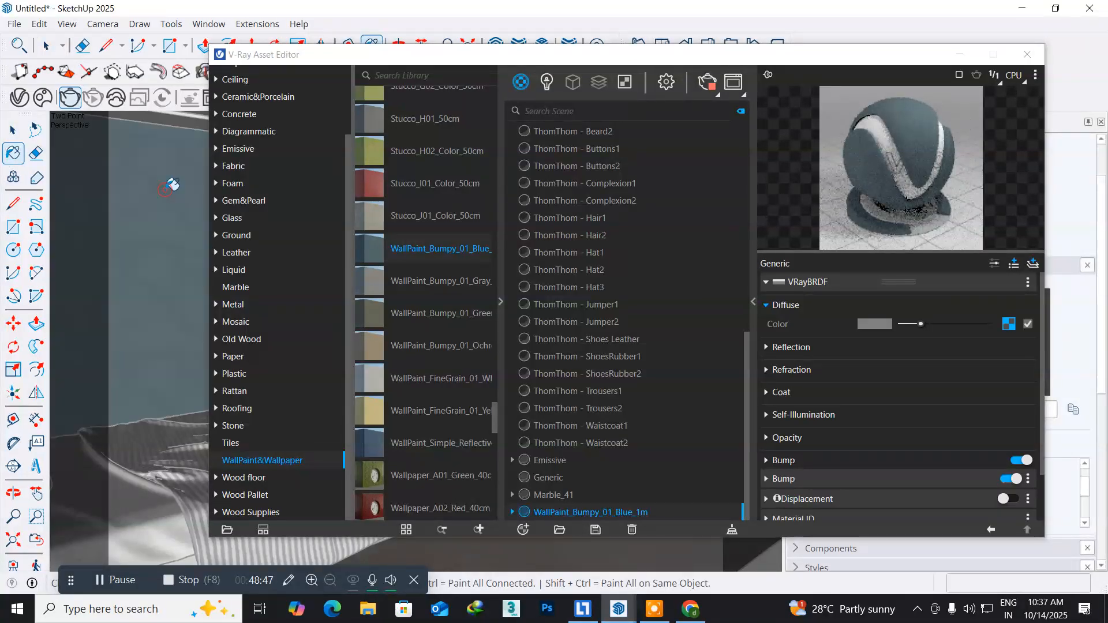
click(1027, 54)
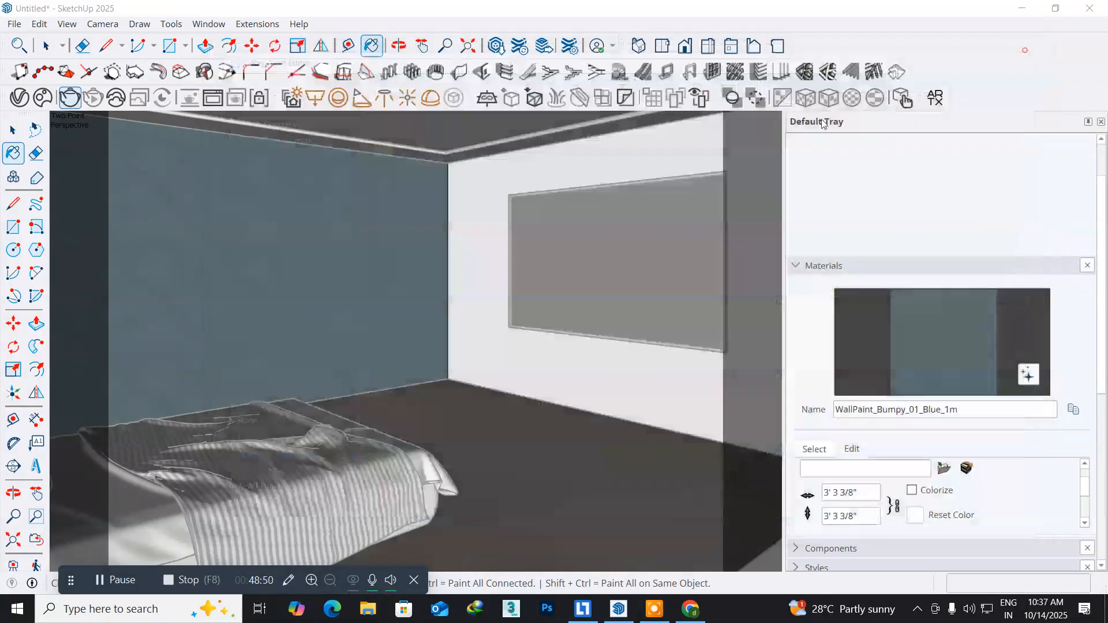
- Make the blue-painted wall face into its own group
click(12, 130)
right_click(242, 183)
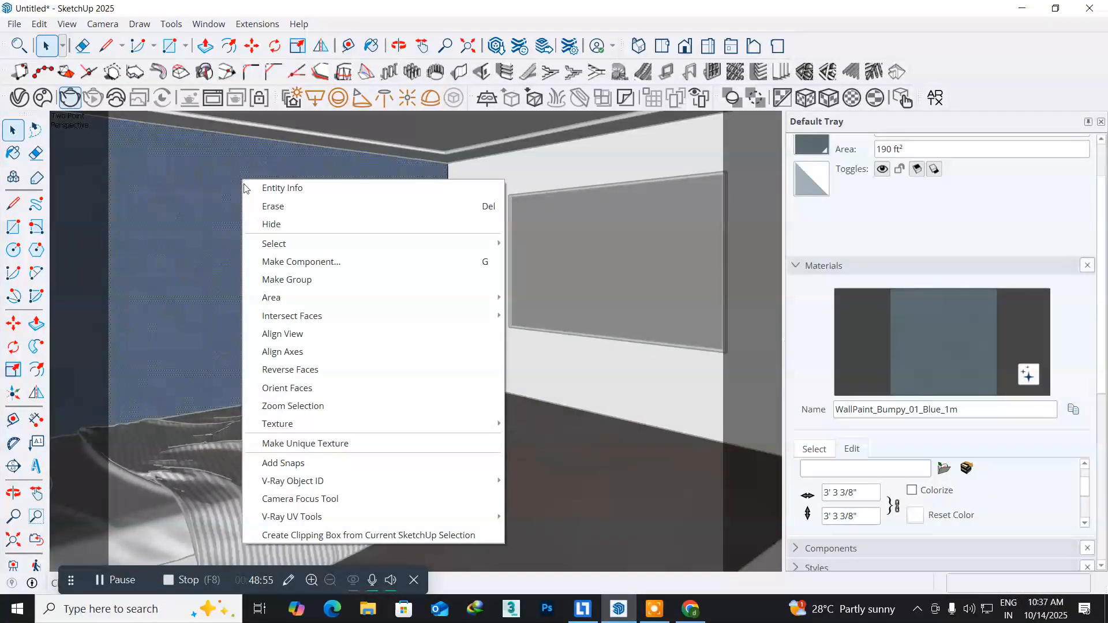
click(279, 279)
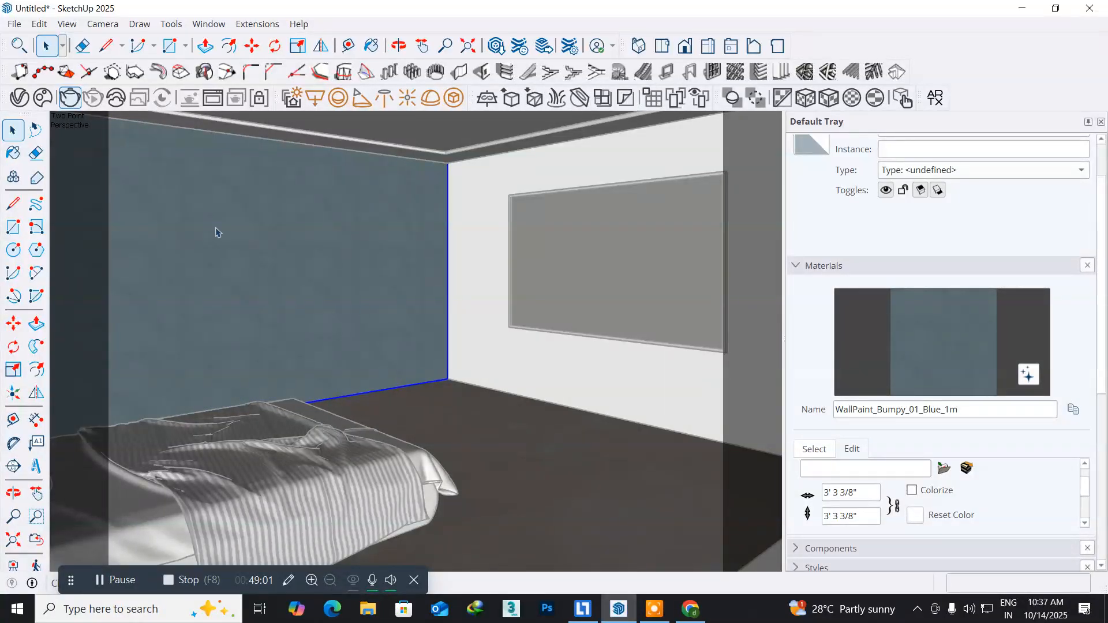
right_click(276, 221)
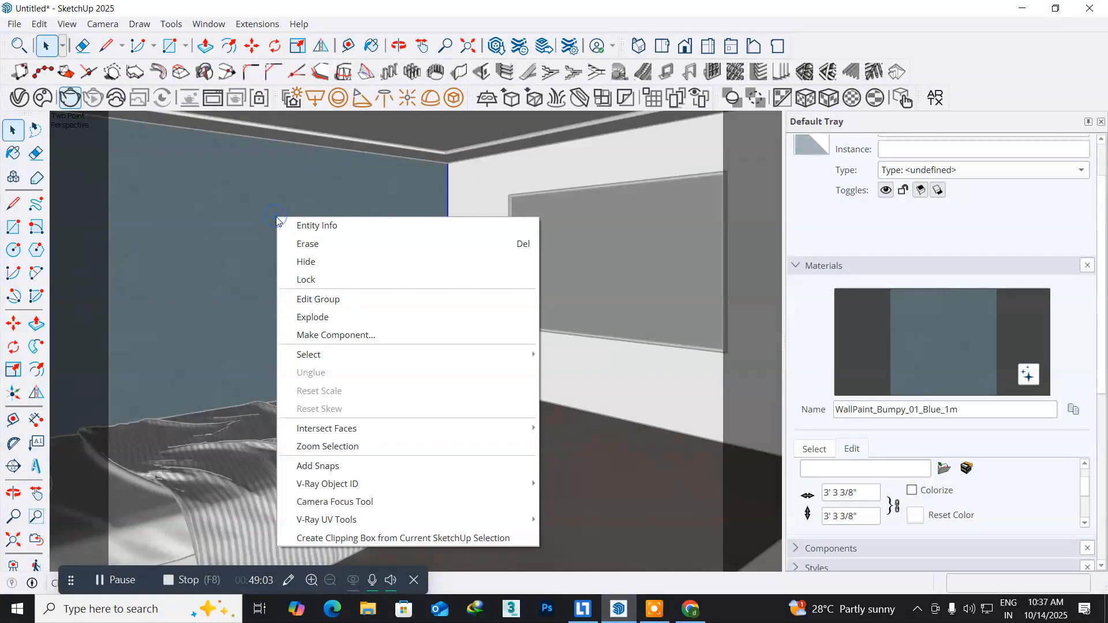
click(217, 225)
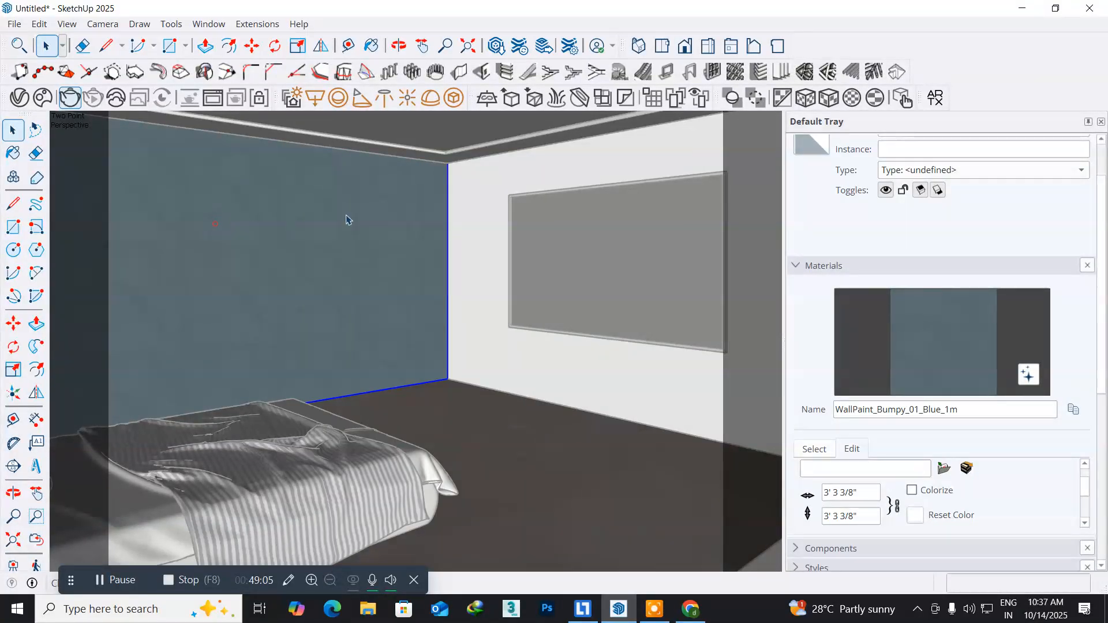
- Paint the wall behind the framed panel with WallPaint_Bumpy_01_Blue_1m and return to the Select tool
click(529, 179)
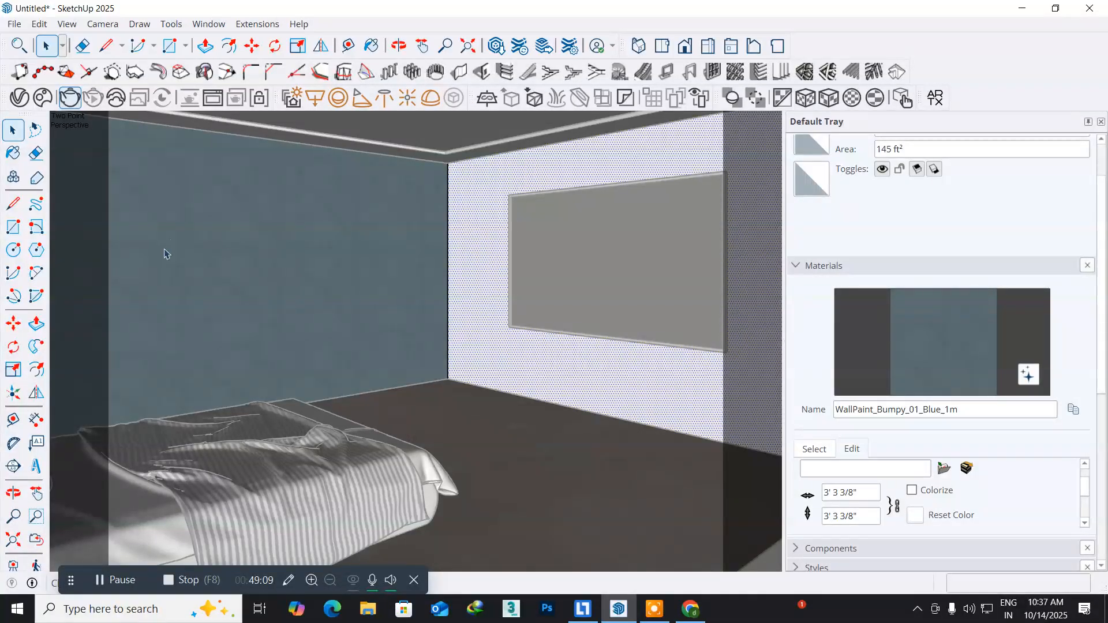
click(13, 153)
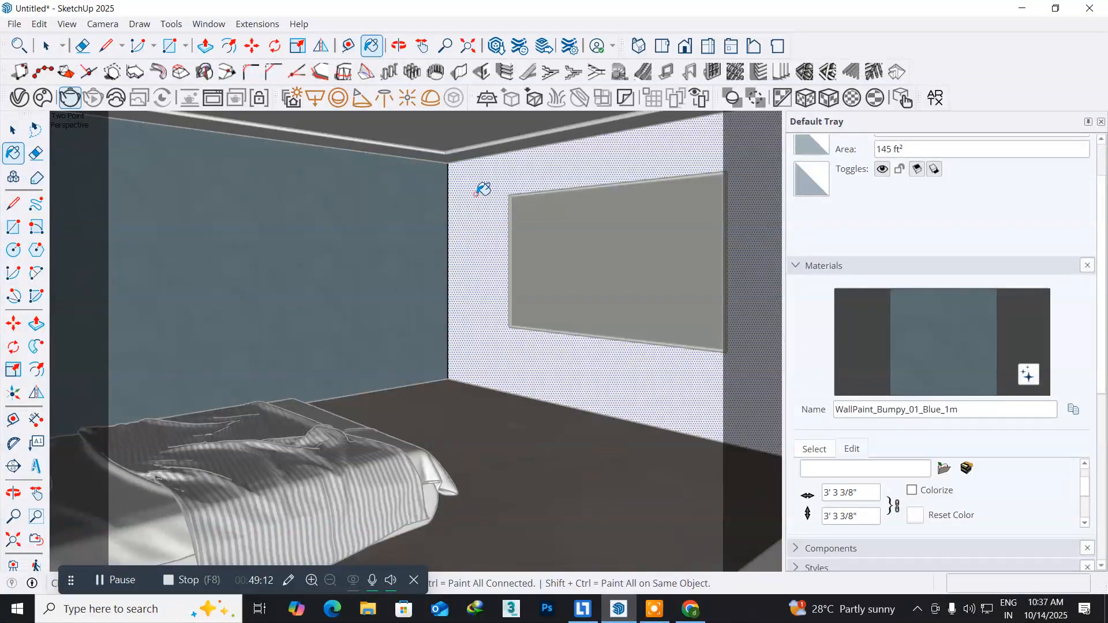
click(484, 189)
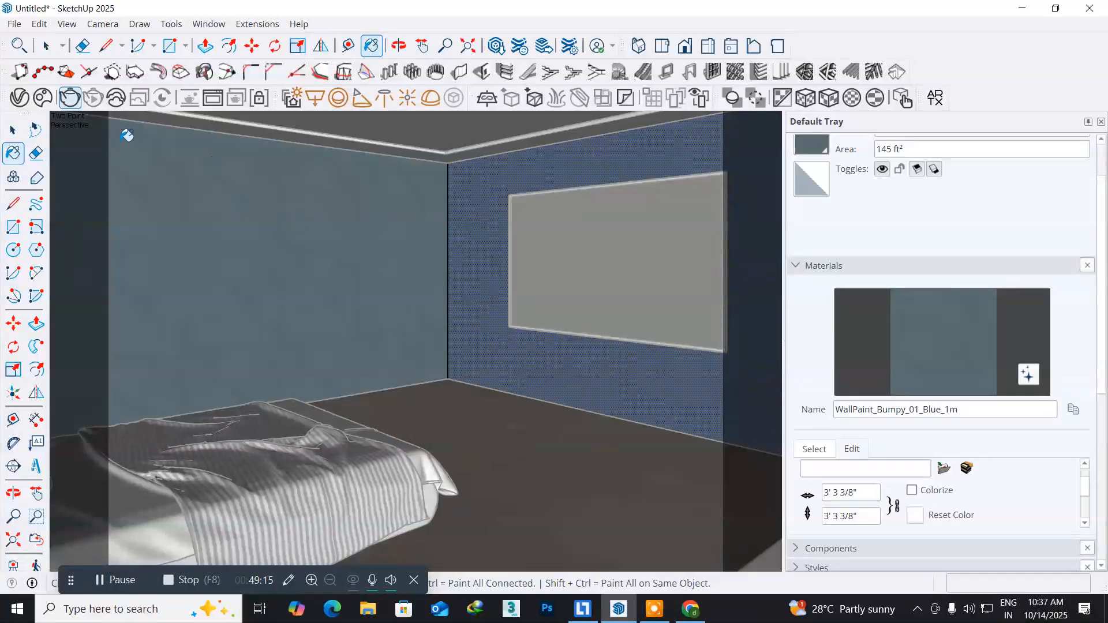
click(22, 135)
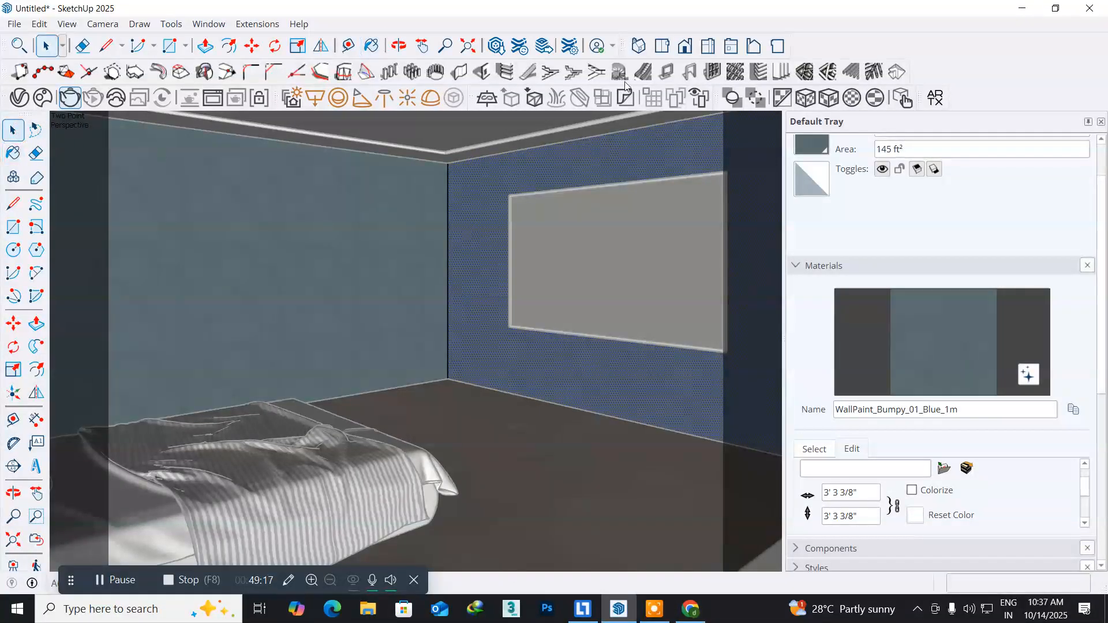
- Render the bedroom view with V-Ray and check the History options in the frame buffer settings
click(70, 102)
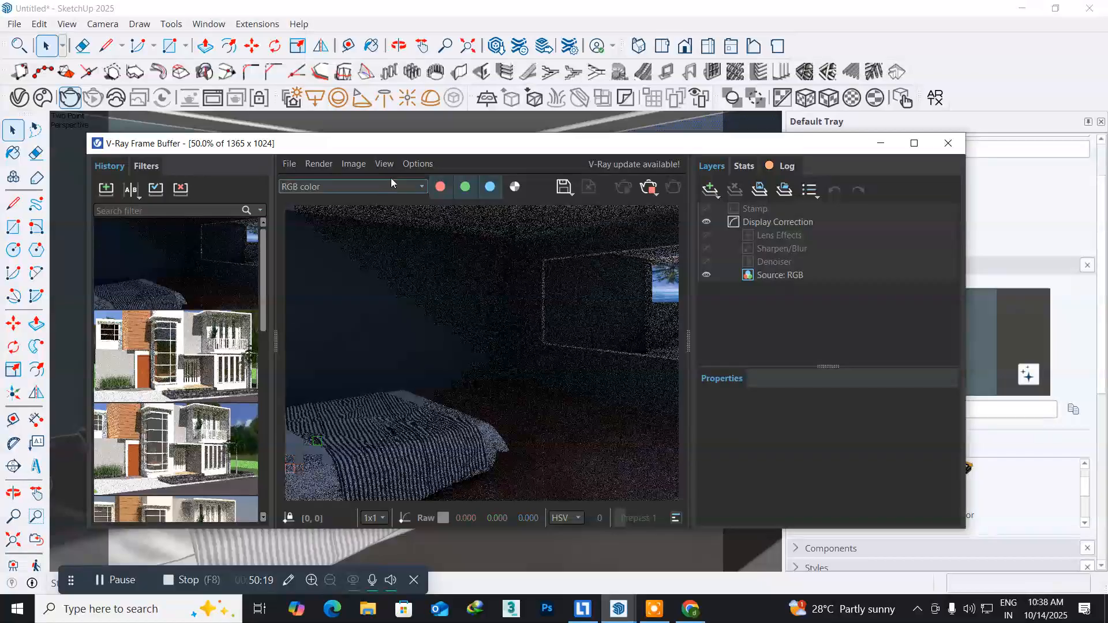
click(407, 164)
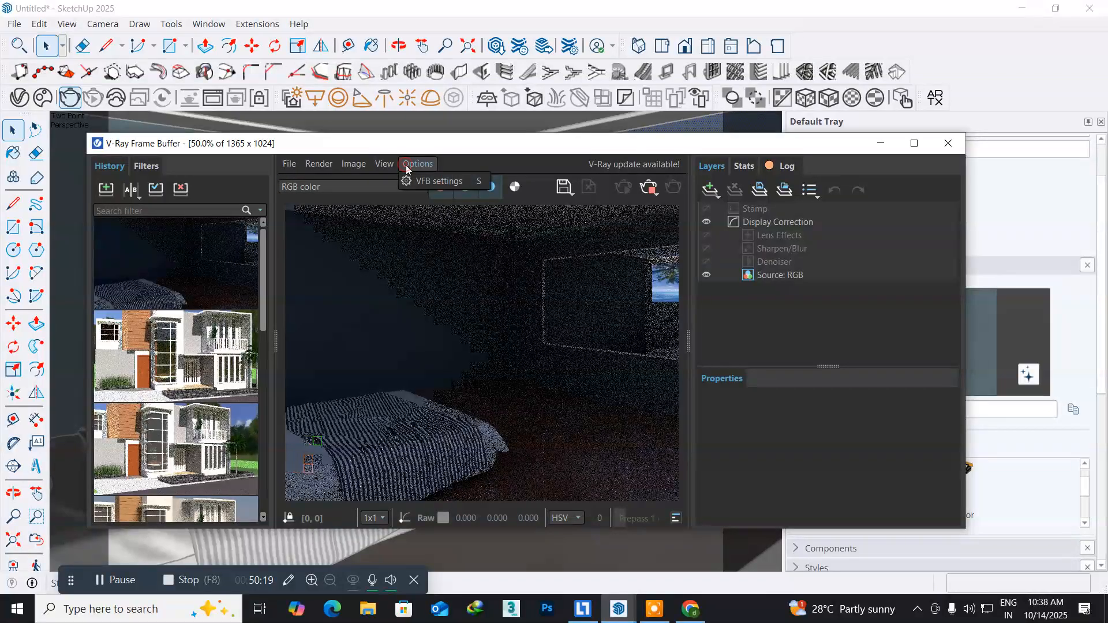
click(437, 181)
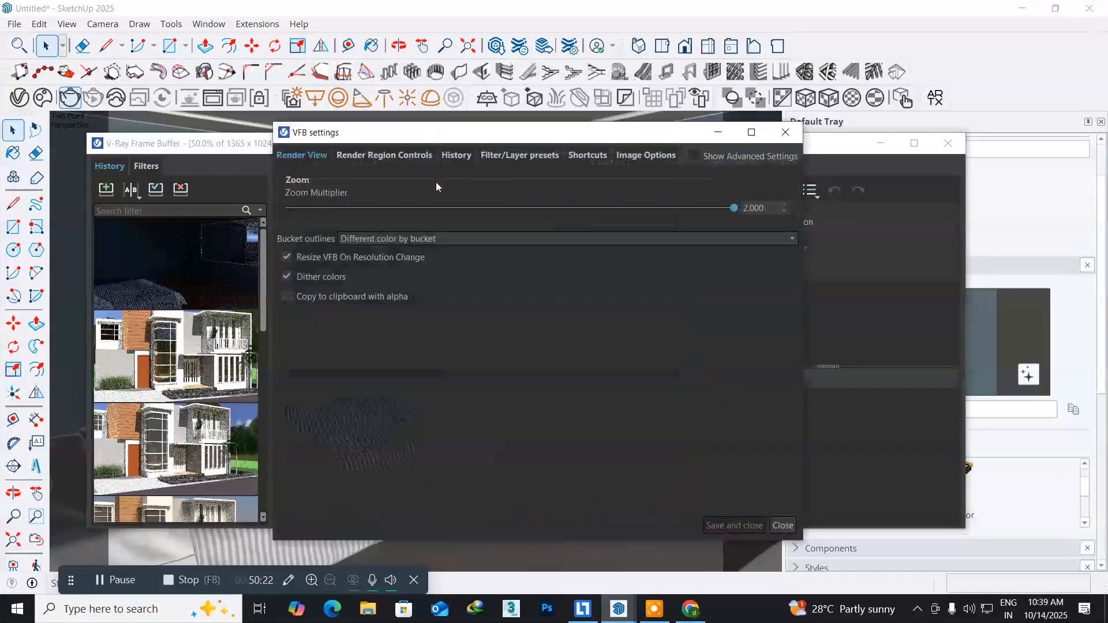
click(456, 155)
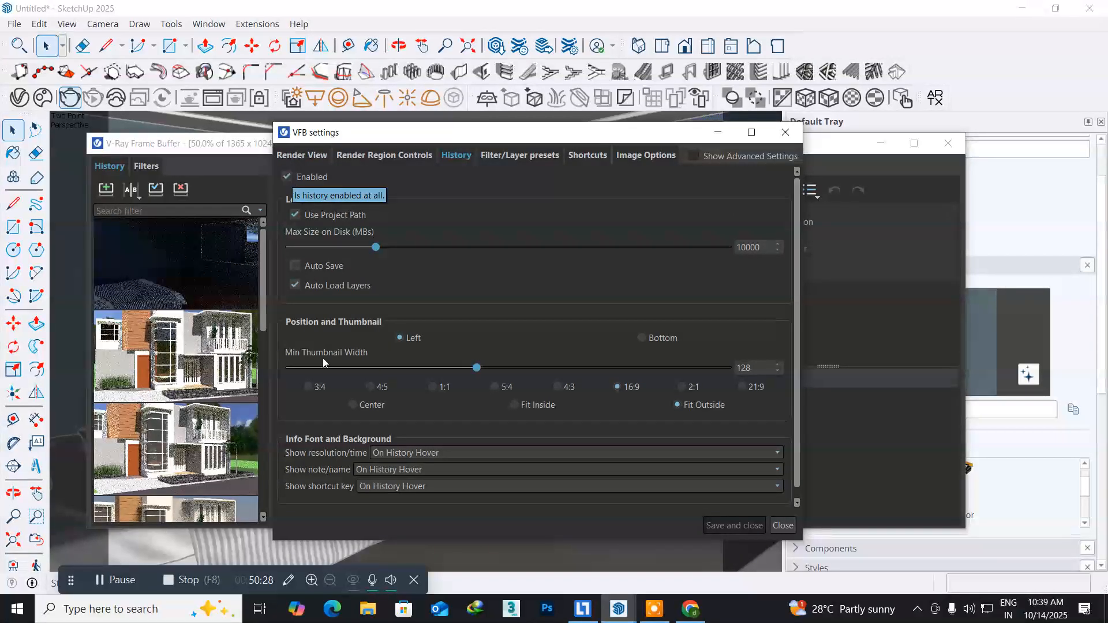
mouse_move(115, 245)
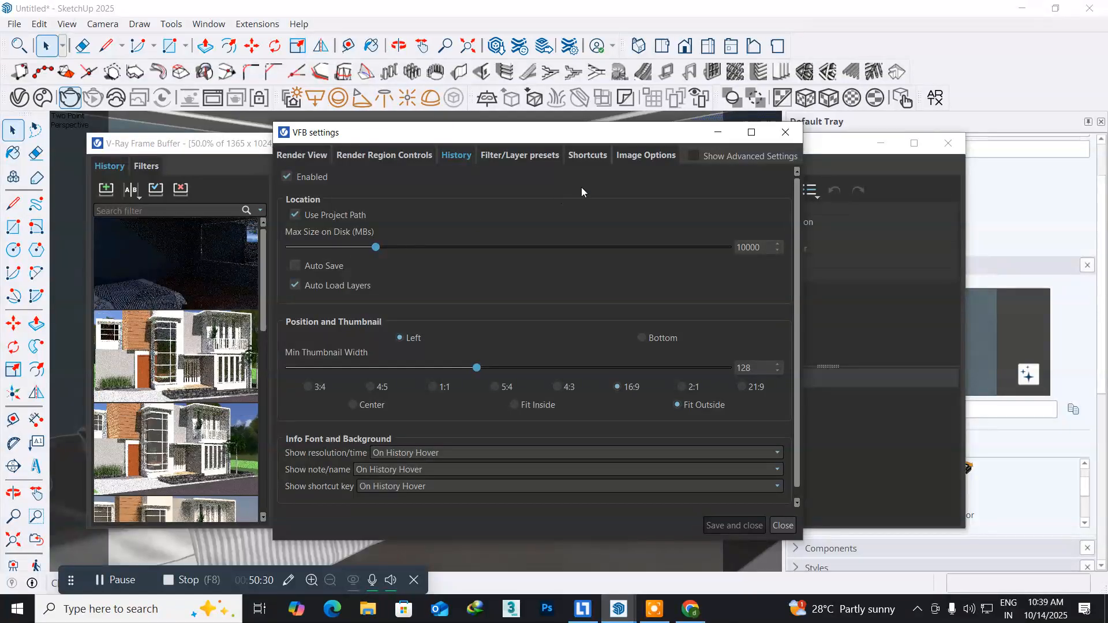
click(781, 133)
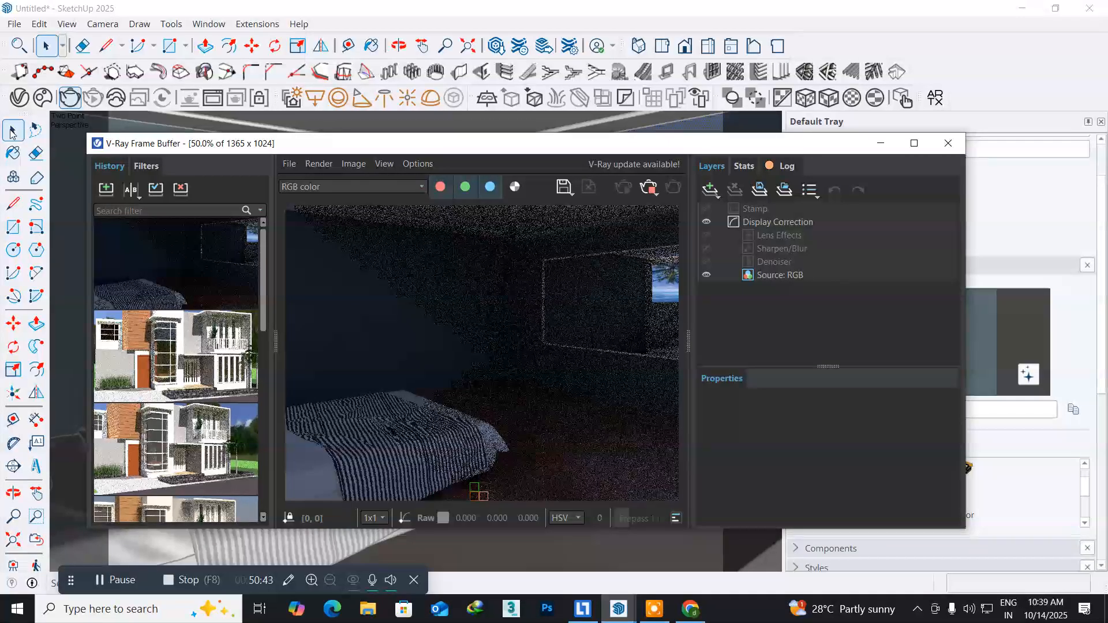
click(23, 100)
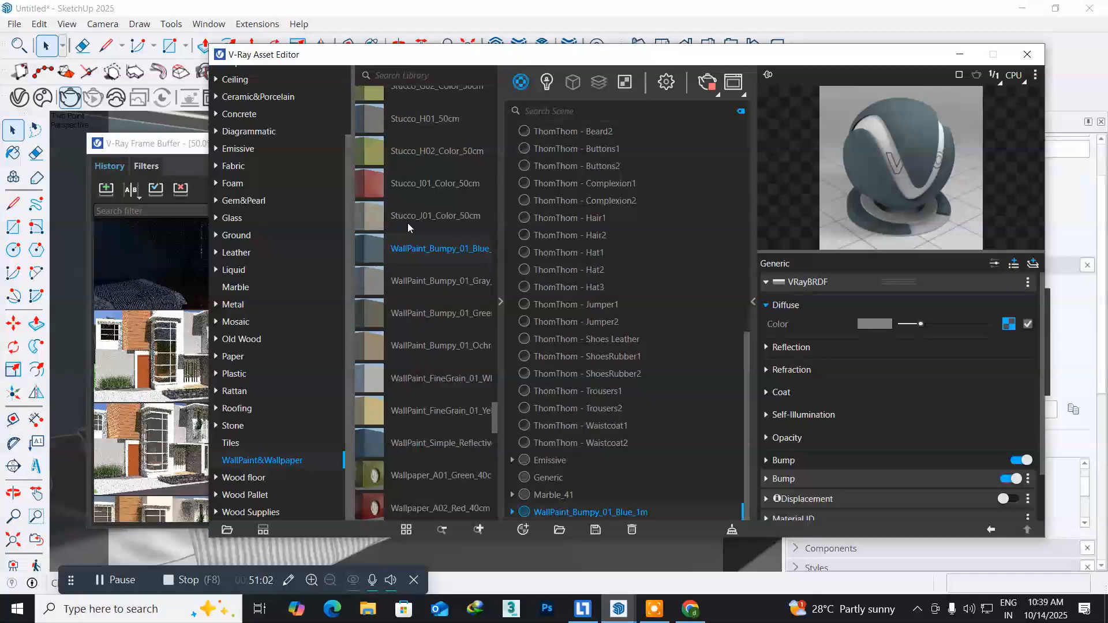
drag(488, 60, 356, 59)
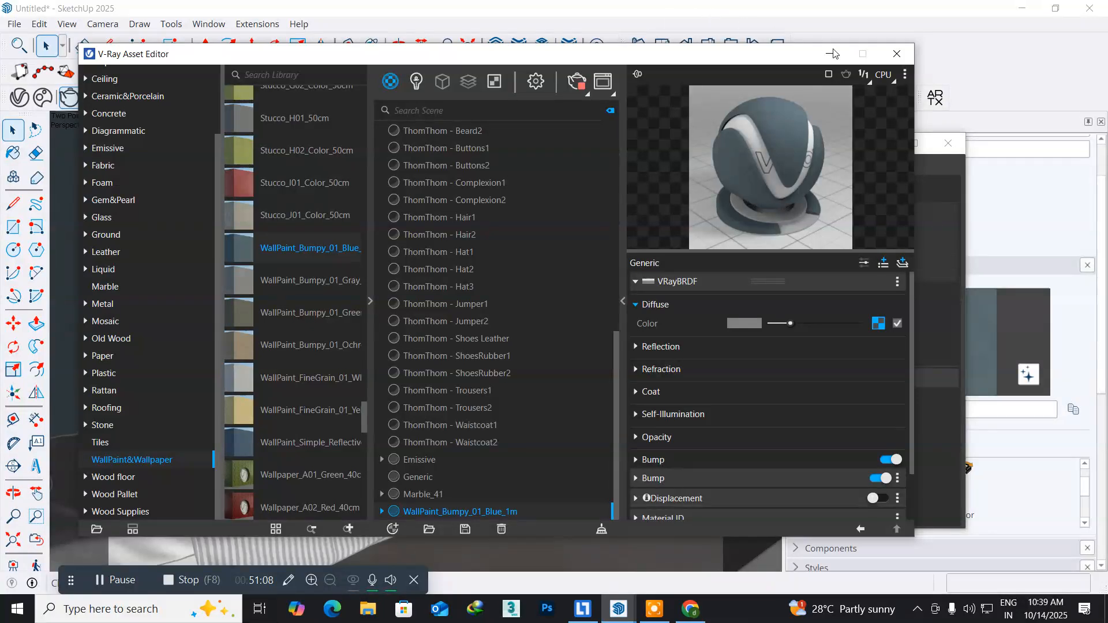
click(902, 58)
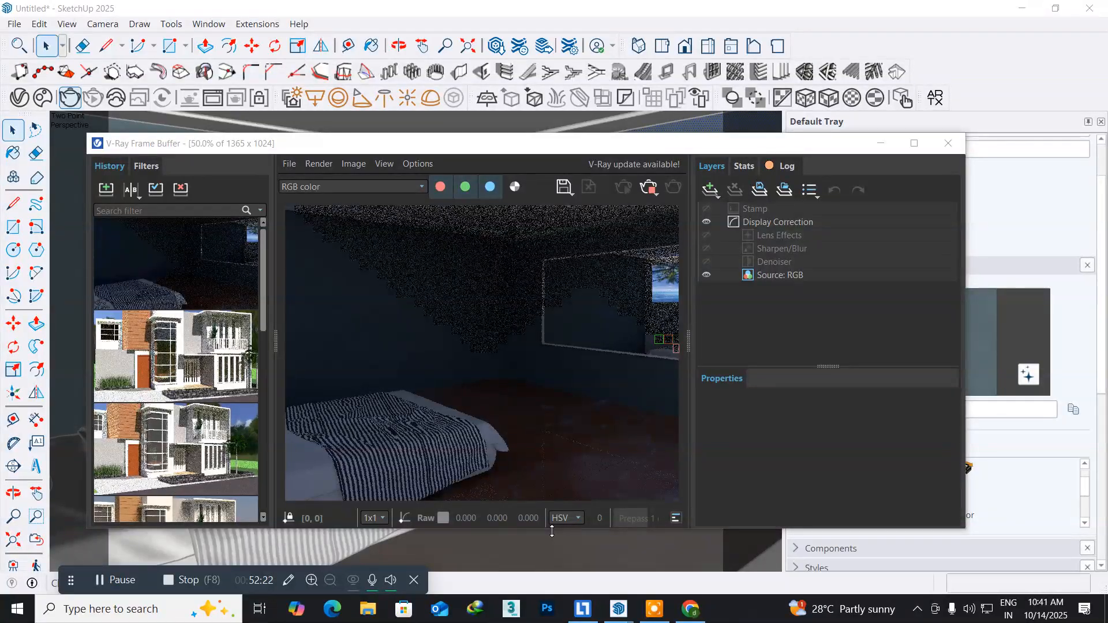
- Add a White Balance correction layer to the render with temperature about 5165 and magenta-green tint about 0.04
click(708, 191)
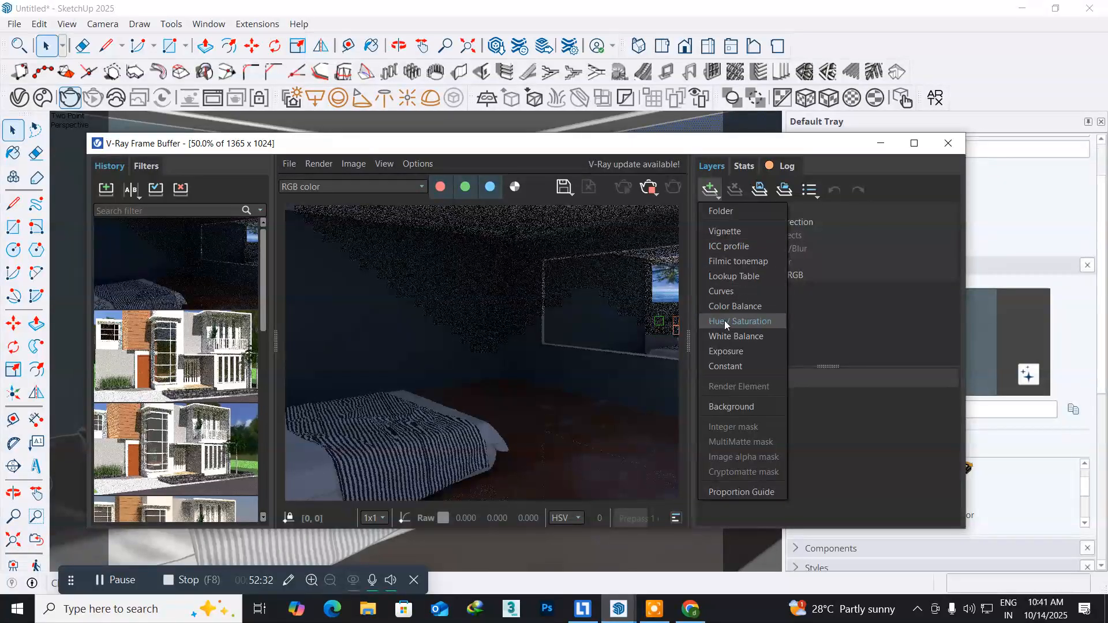
click(731, 336)
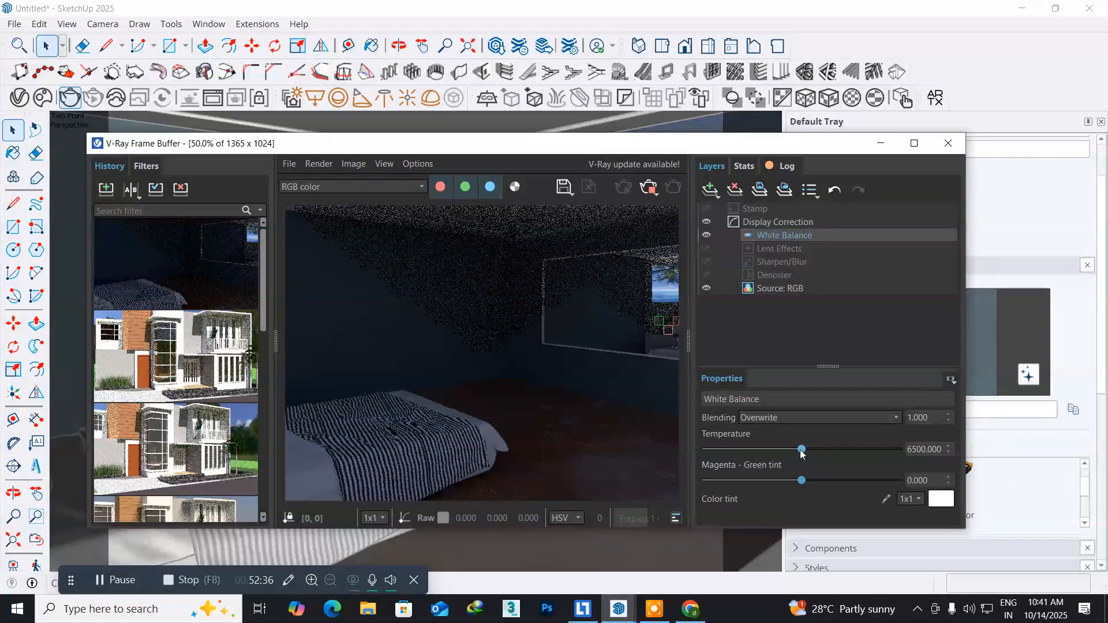
drag(803, 453, 841, 456)
drag(841, 451, 766, 456)
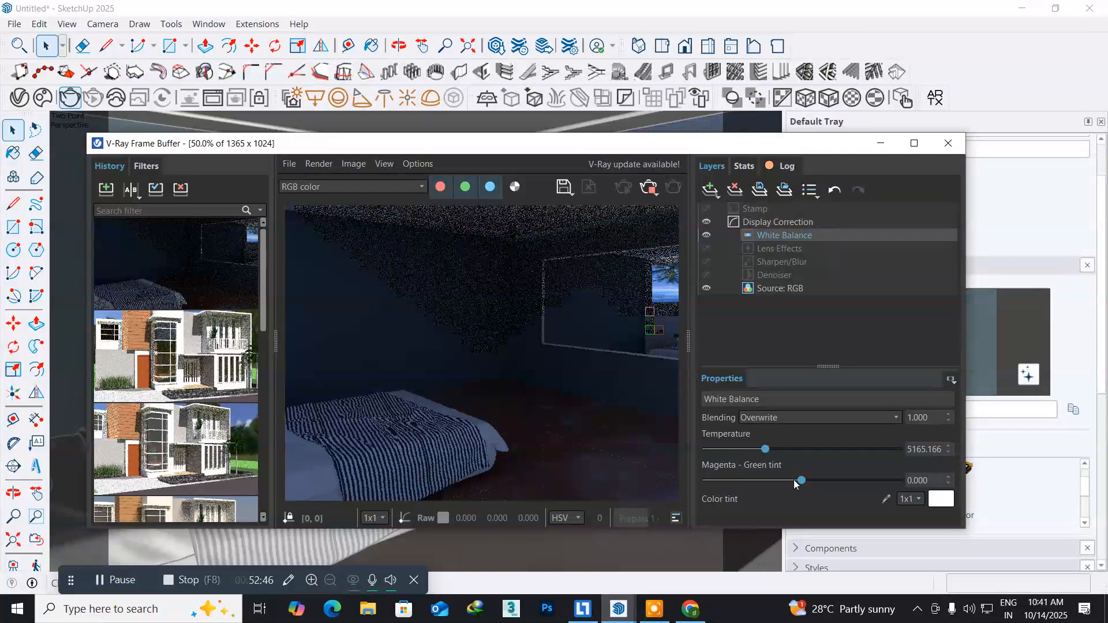
mouse_move(800, 479)
mouse_down()
mouse_move(824, 481)
mouse_move(781, 483)
mouse_move(823, 482)
mouse_move(792, 484)
mouse_move(808, 486)
mouse_up()
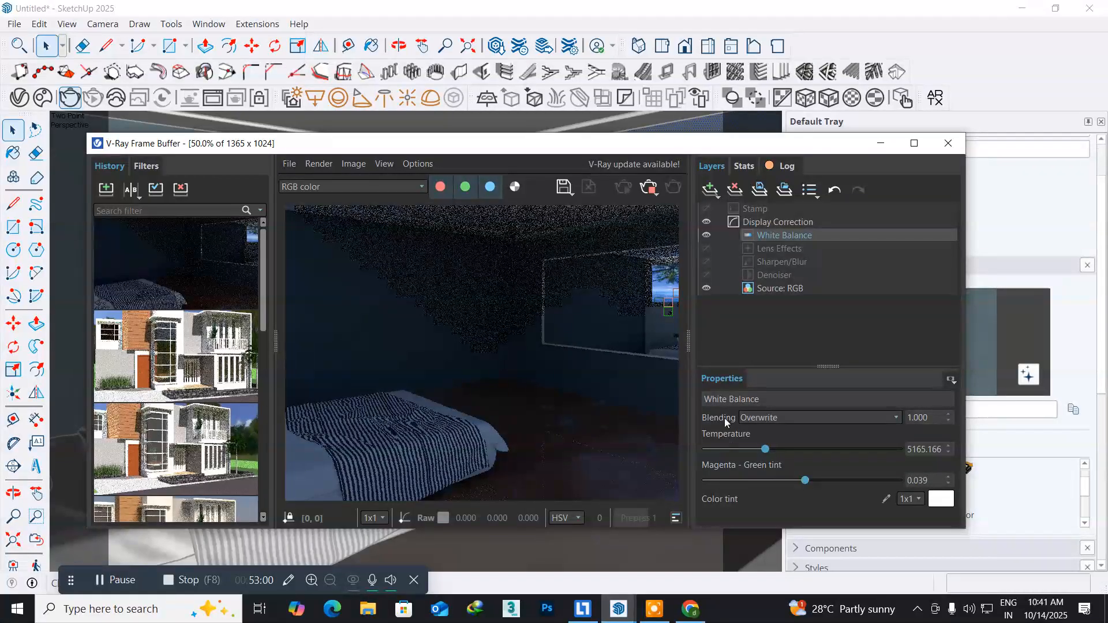
- Add an Exposure correction layer to the render with exposure about 0.92, and close the frame buffer
click(709, 189)
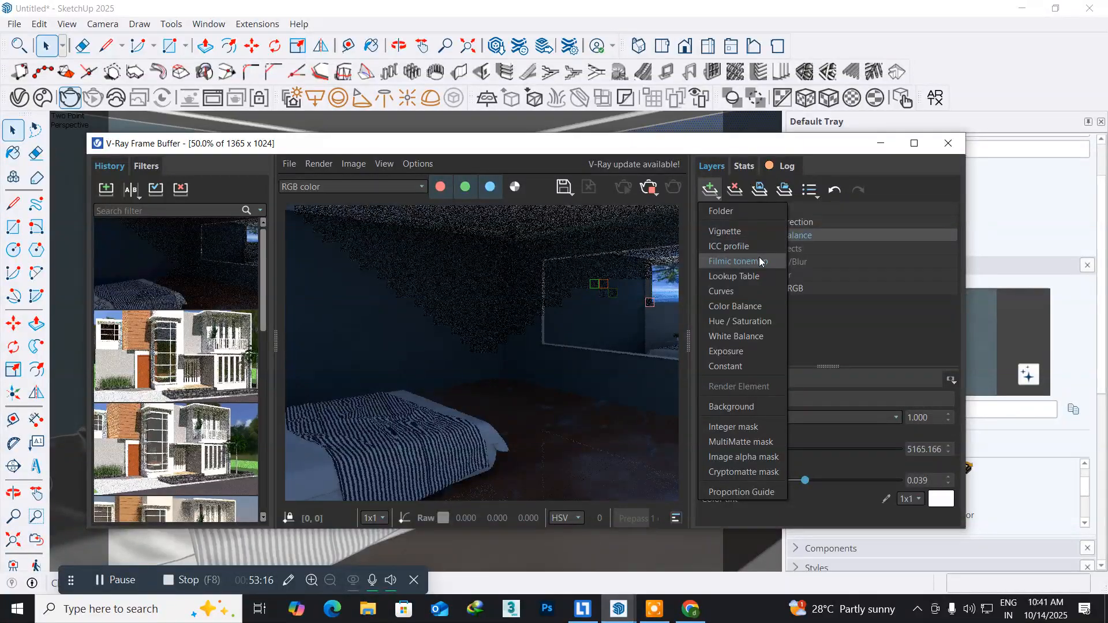
click(749, 352)
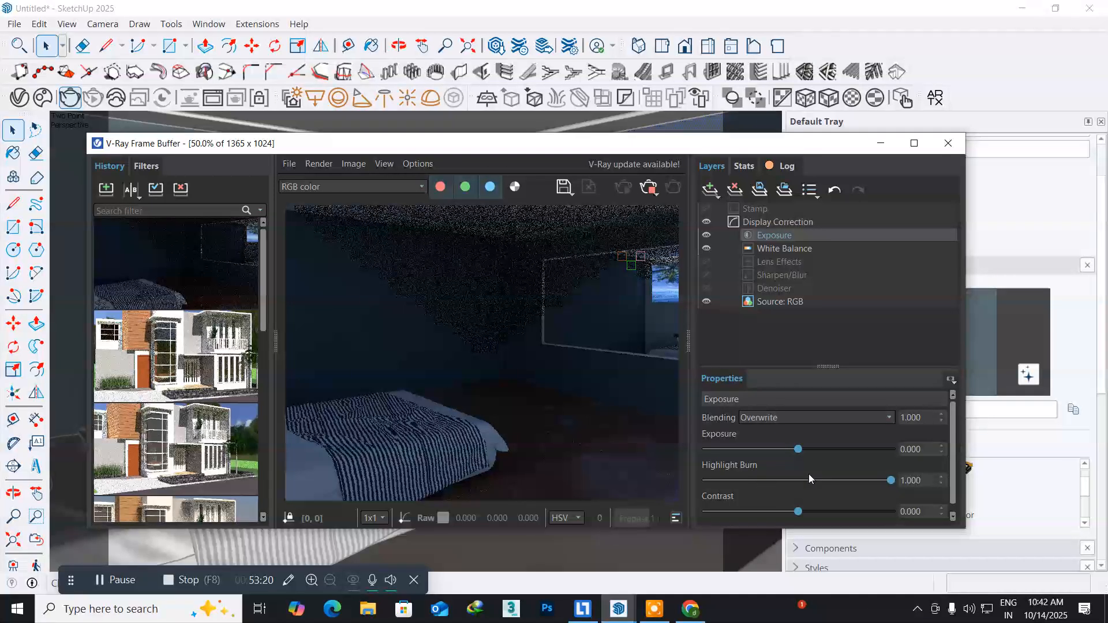
drag(798, 451, 815, 452)
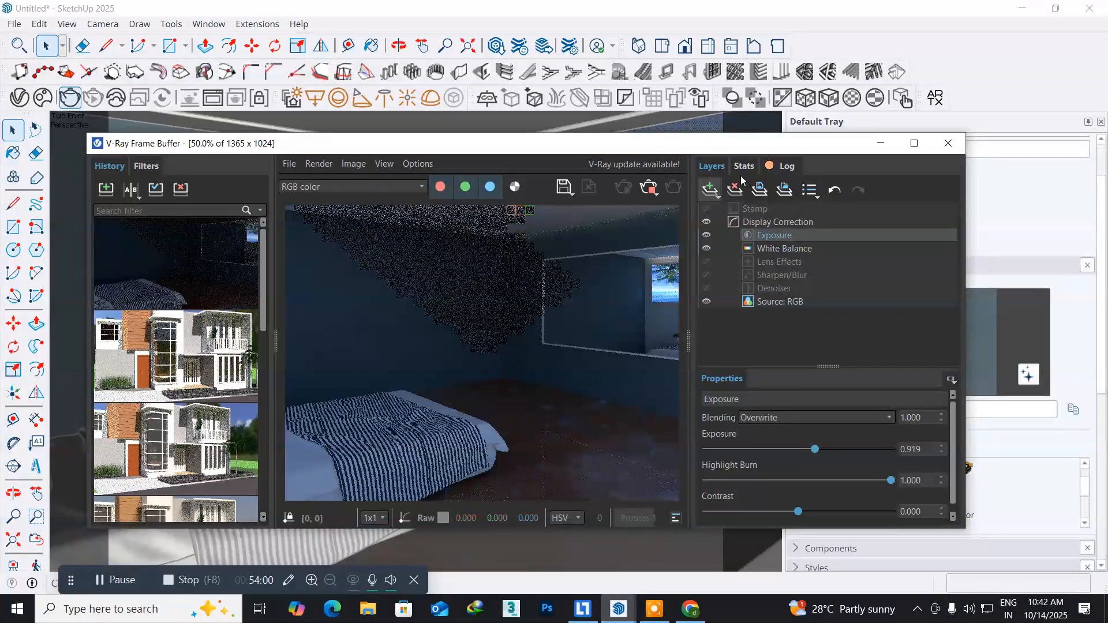
click(945, 142)
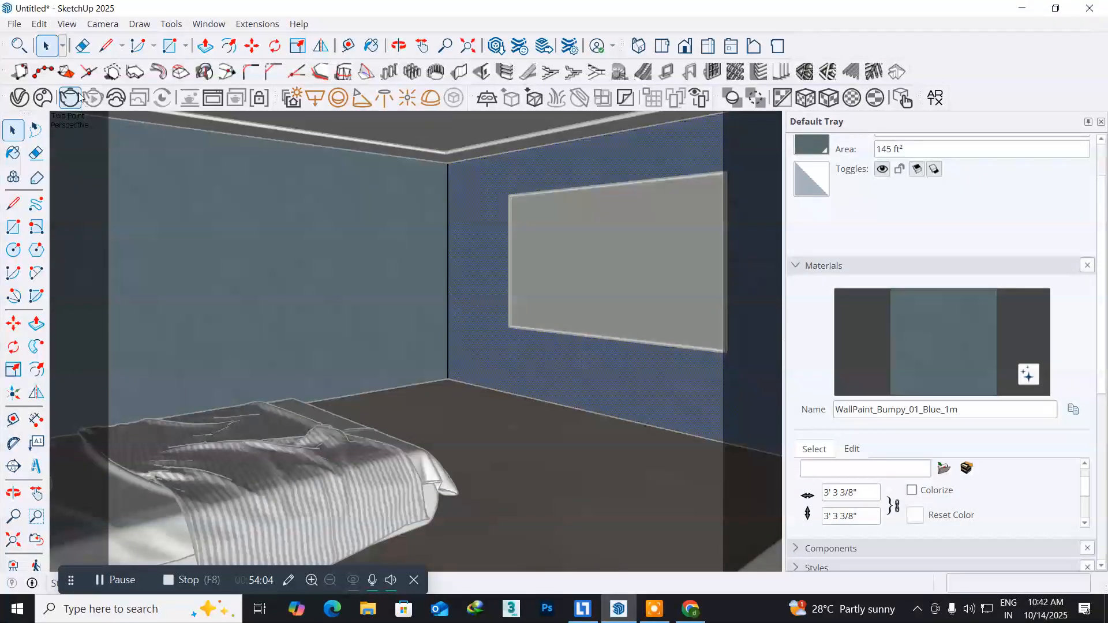